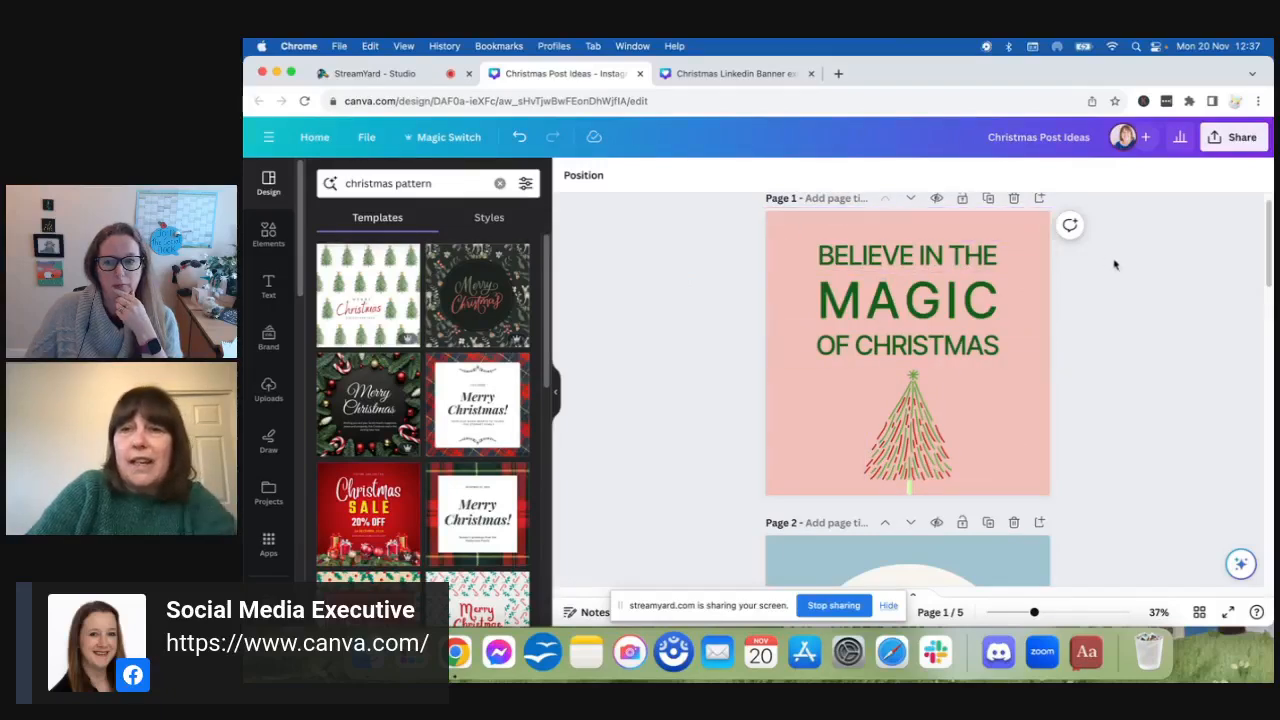
Step: View page 1's background colour choices and the hex code field for a custom solid colour
{"action": "scroll", "coordinate": [882, 245], "scroll_direction": "up", "scroll_amount": 1}
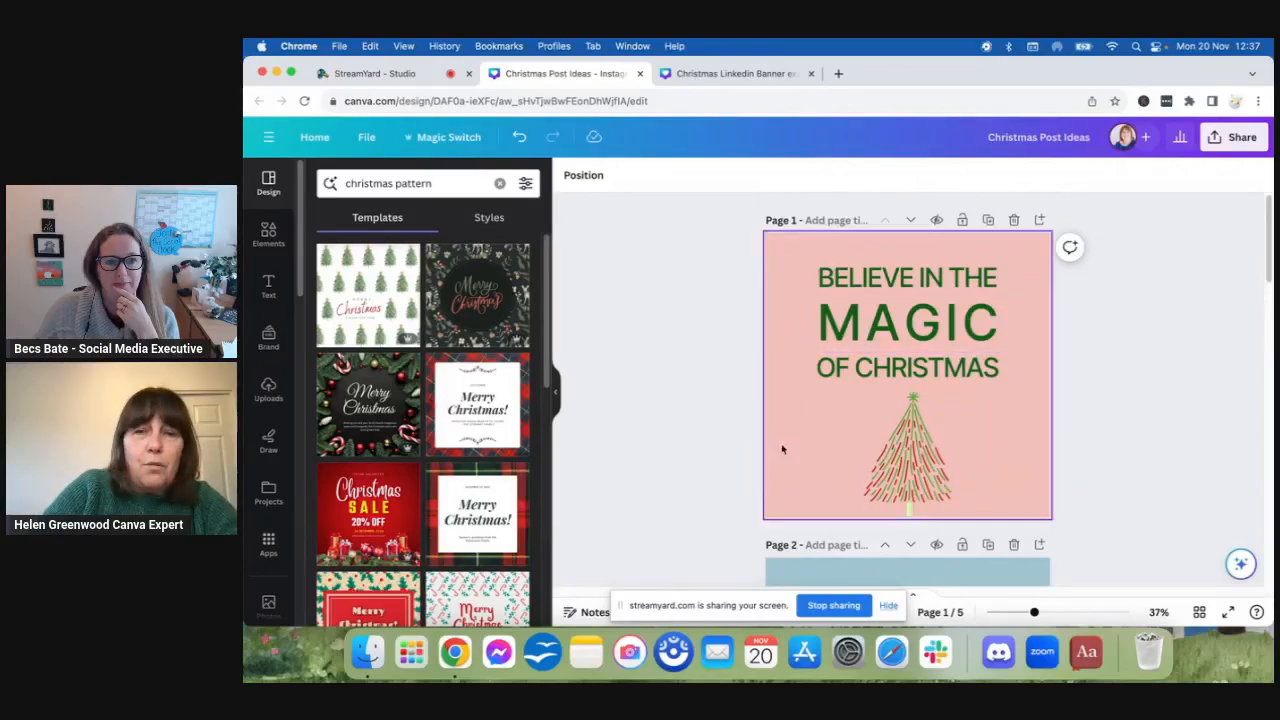
{"action": "left_click", "coordinate": [1016, 478]}
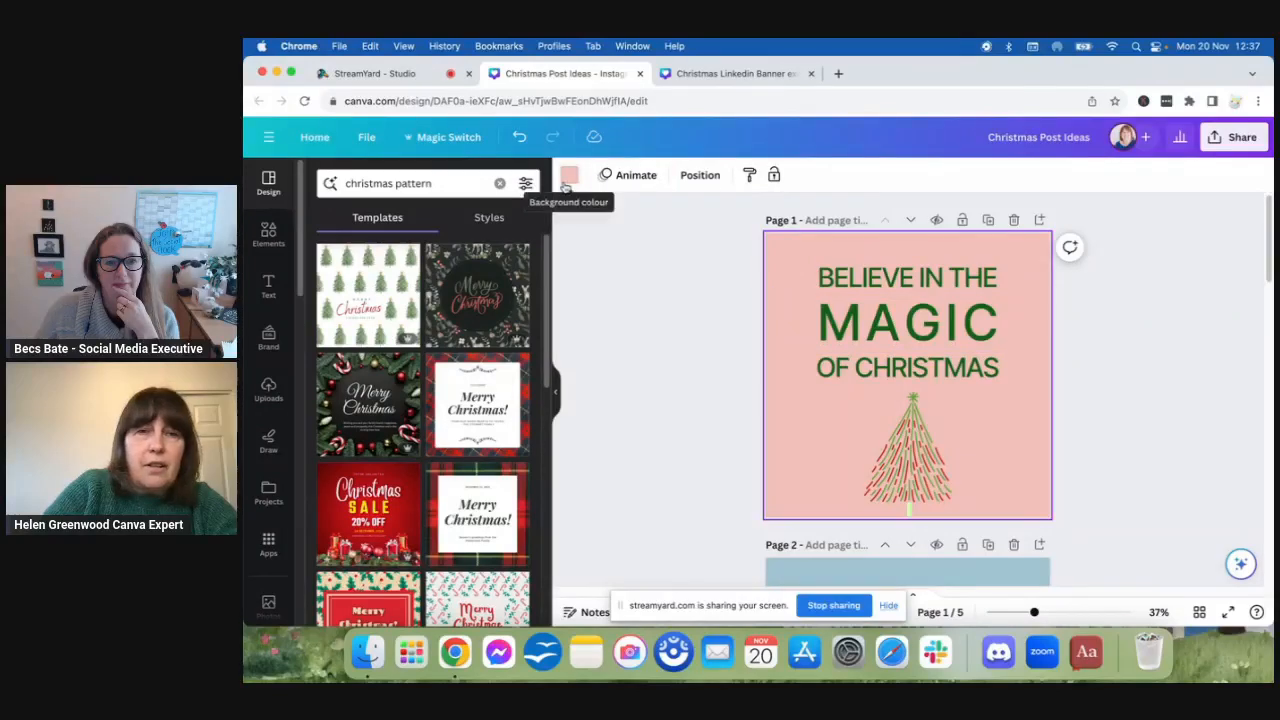
{"action": "left_click", "coordinate": [567, 177]}
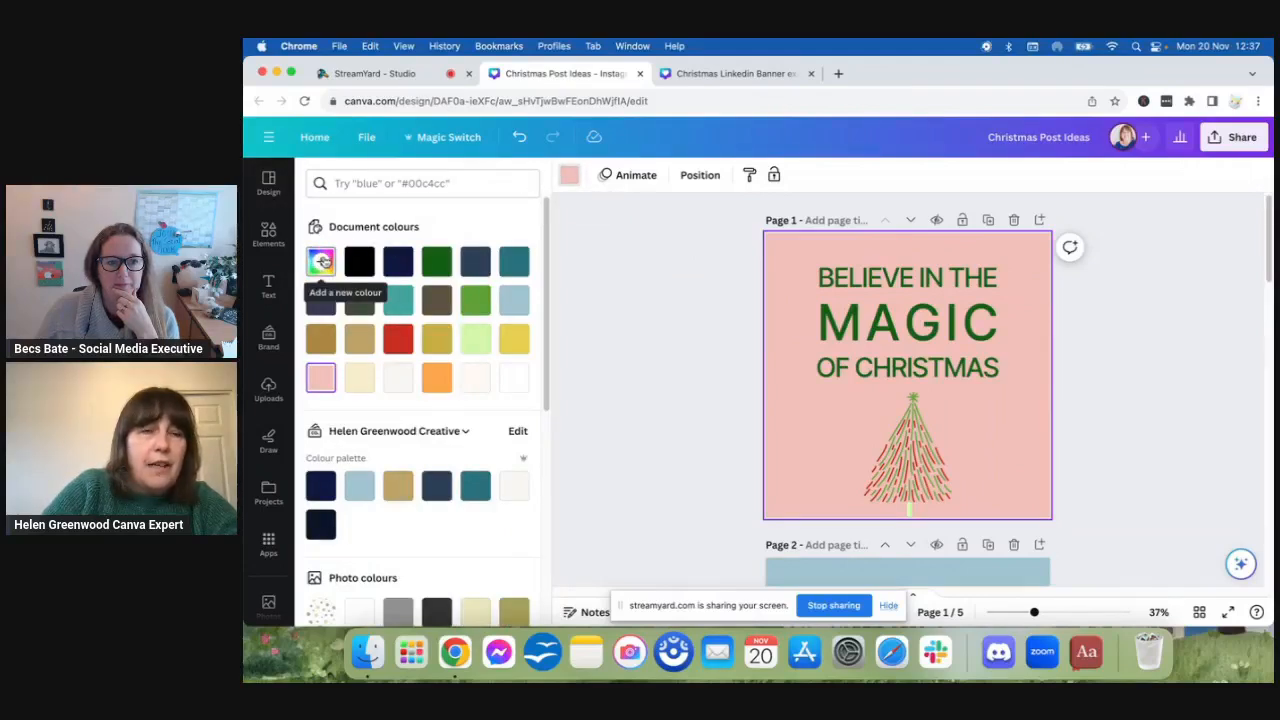
{"action": "left_click", "coordinate": [322, 262]}
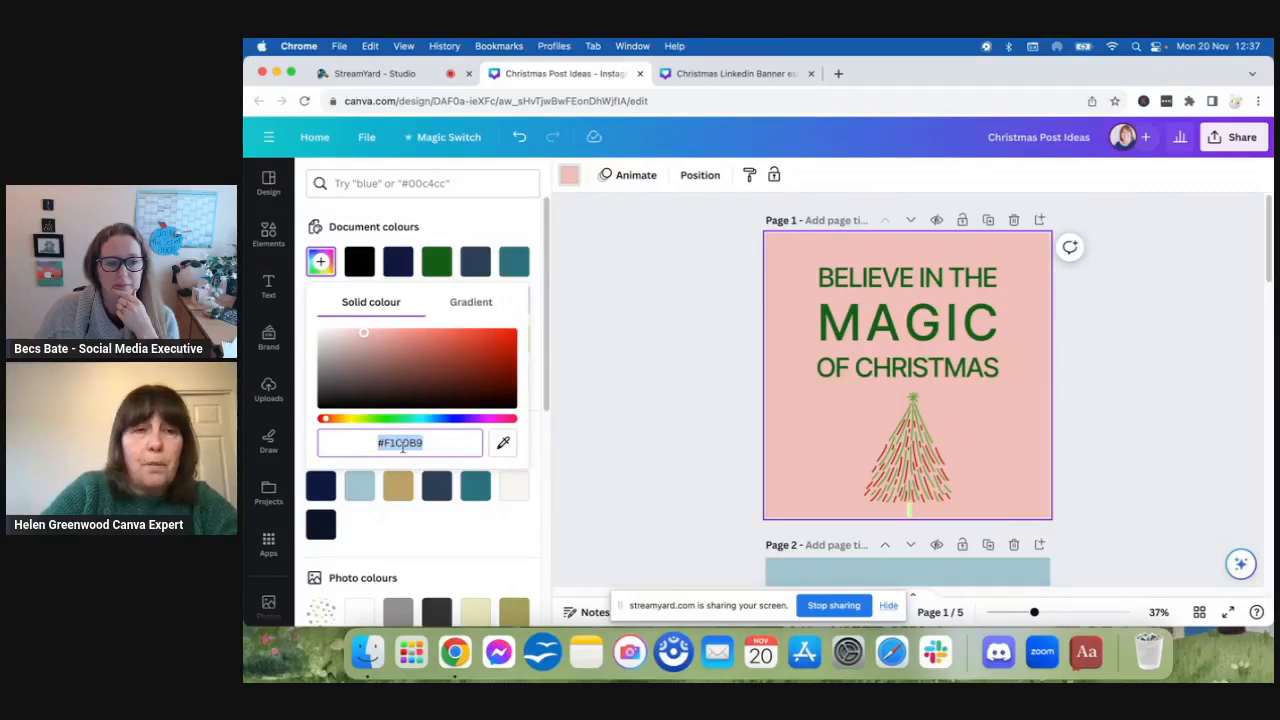
{"action": "left_click", "coordinate": [636, 340]}
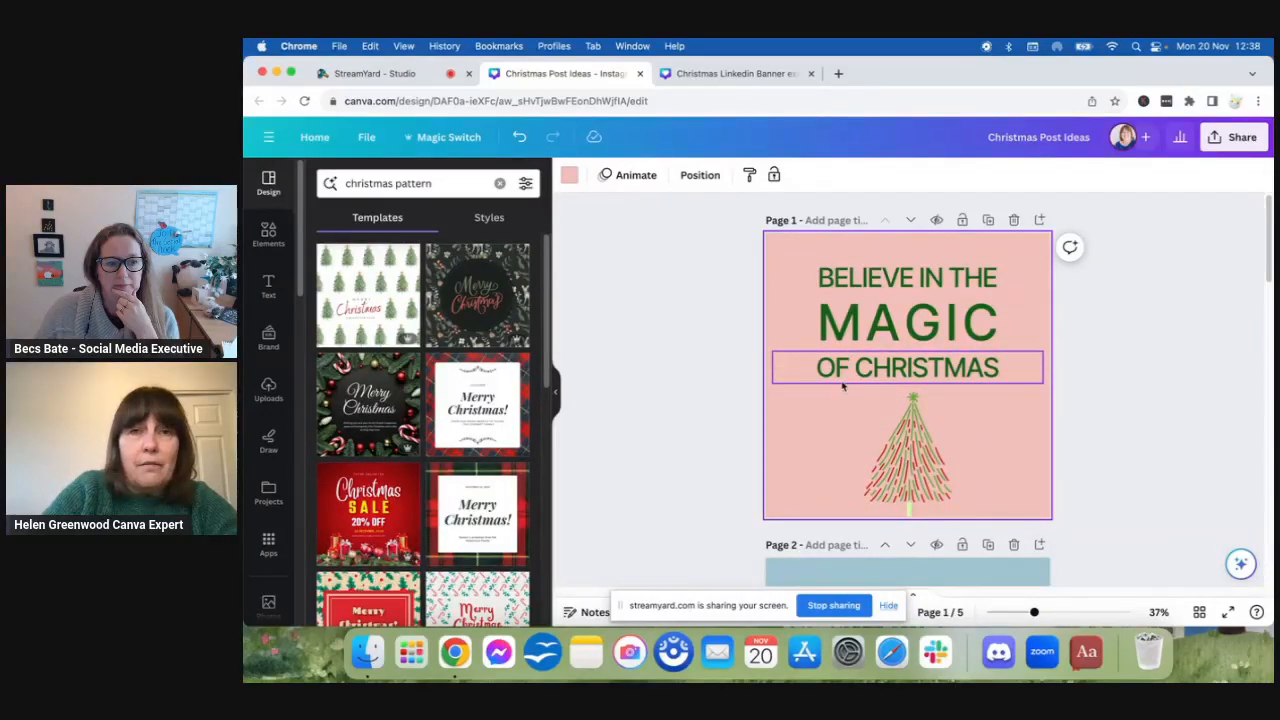
Step: Examine the three separate heading text boxes on page 1: "BELIEVE IN THE", "MAGIC" and "OF CHRISTMAS"
{"action": "left_click", "coordinate": [935, 277]}
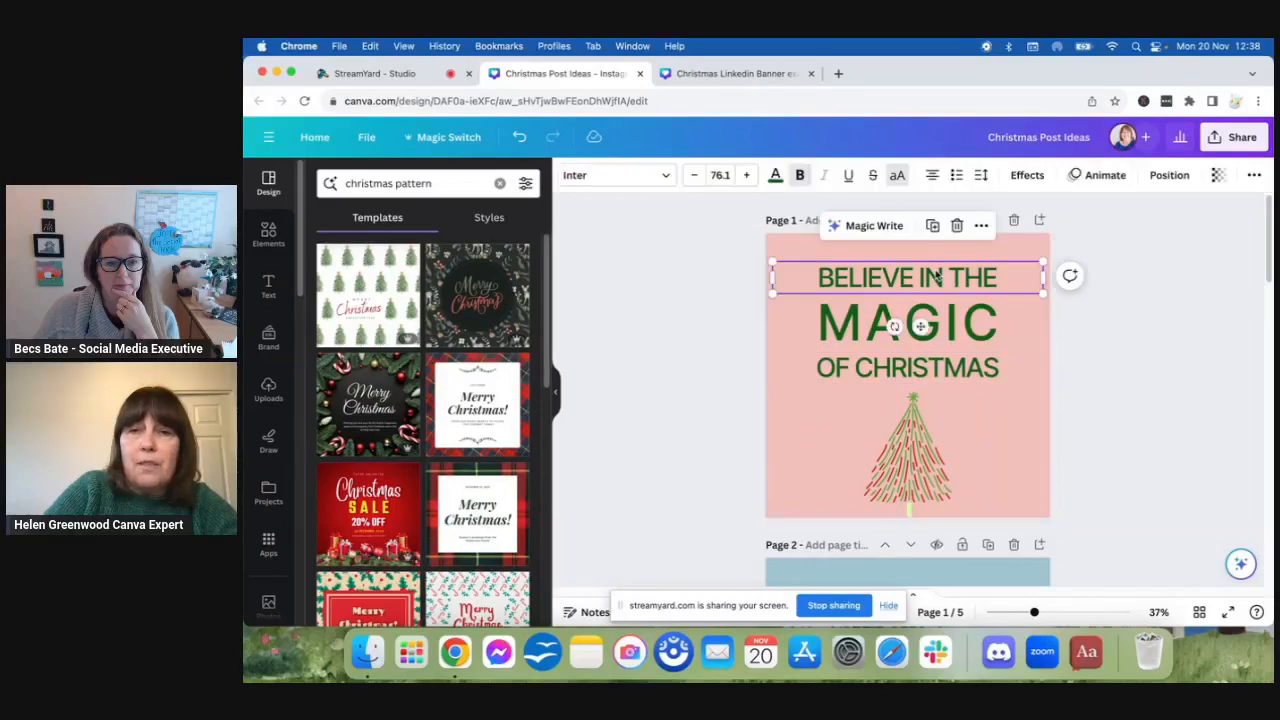
{"action": "left_click", "coordinate": [933, 312]}
{"action": "left_click", "coordinate": [933, 369]}
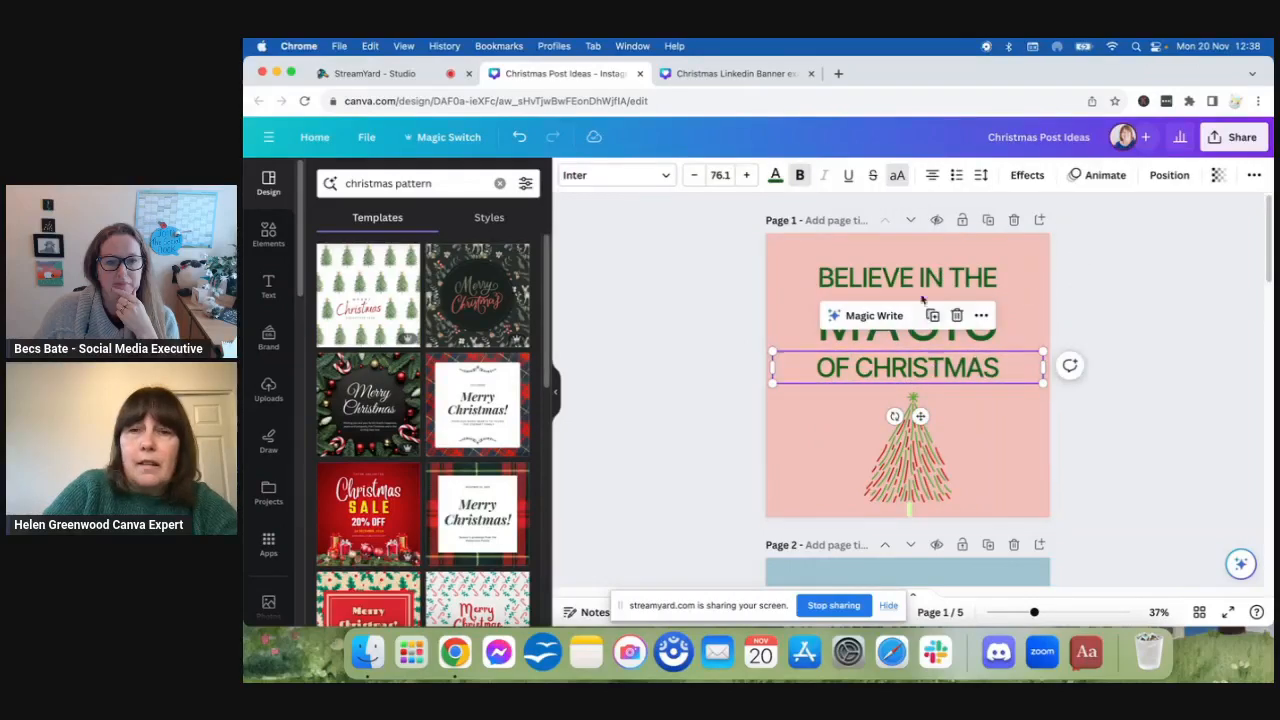
{"action": "left_click", "coordinate": [937, 281]}
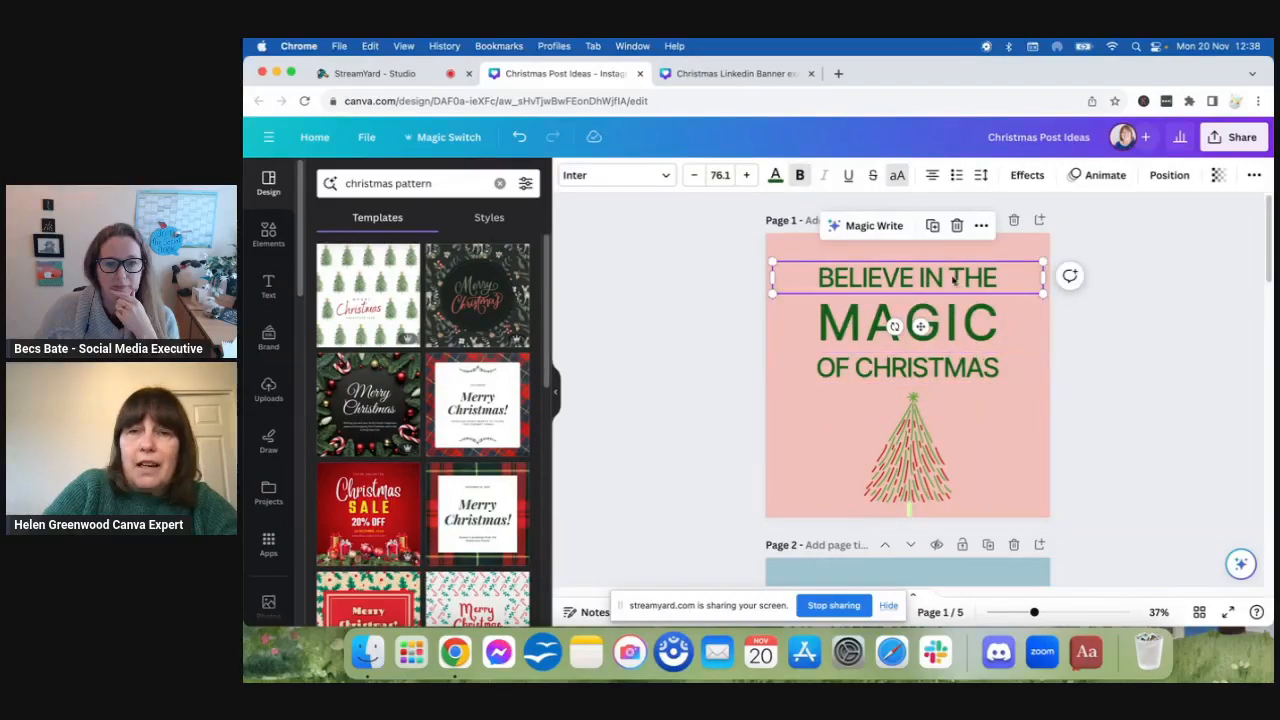
{"action": "double_click", "coordinate": [953, 278]}
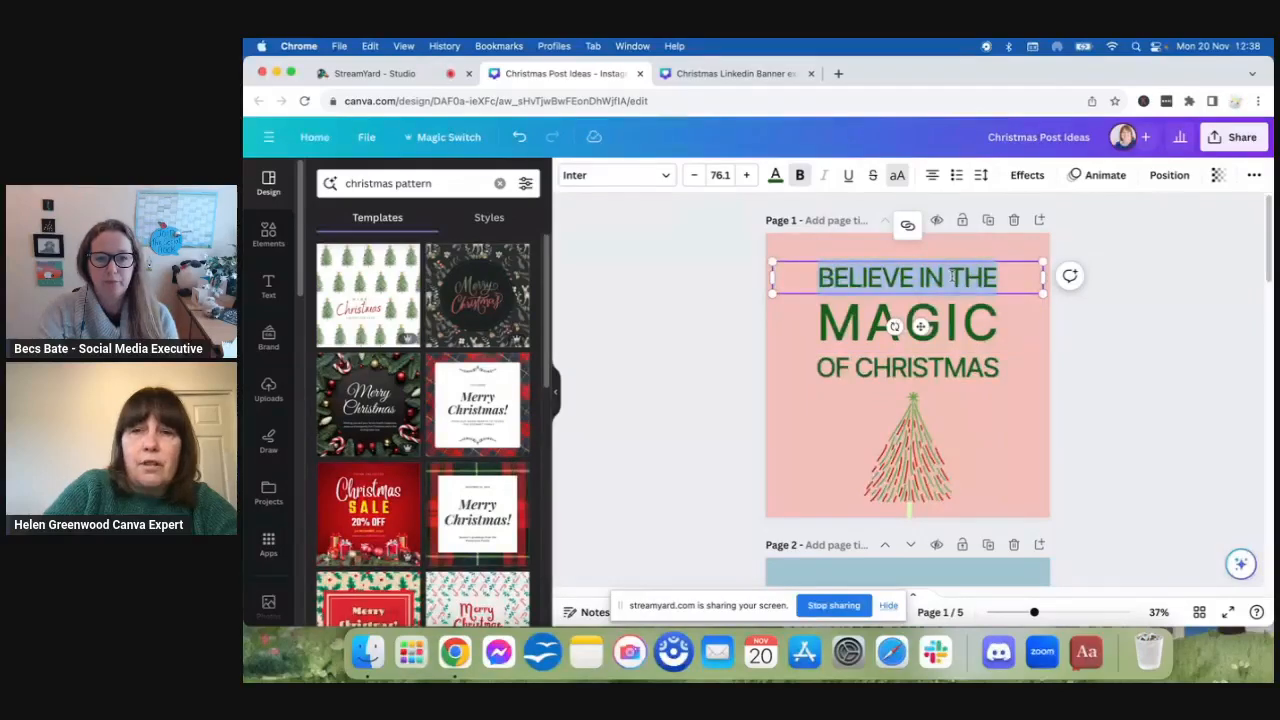
{"action": "left_click", "coordinate": [950, 277]}
{"action": "left_click", "coordinate": [950, 308]}
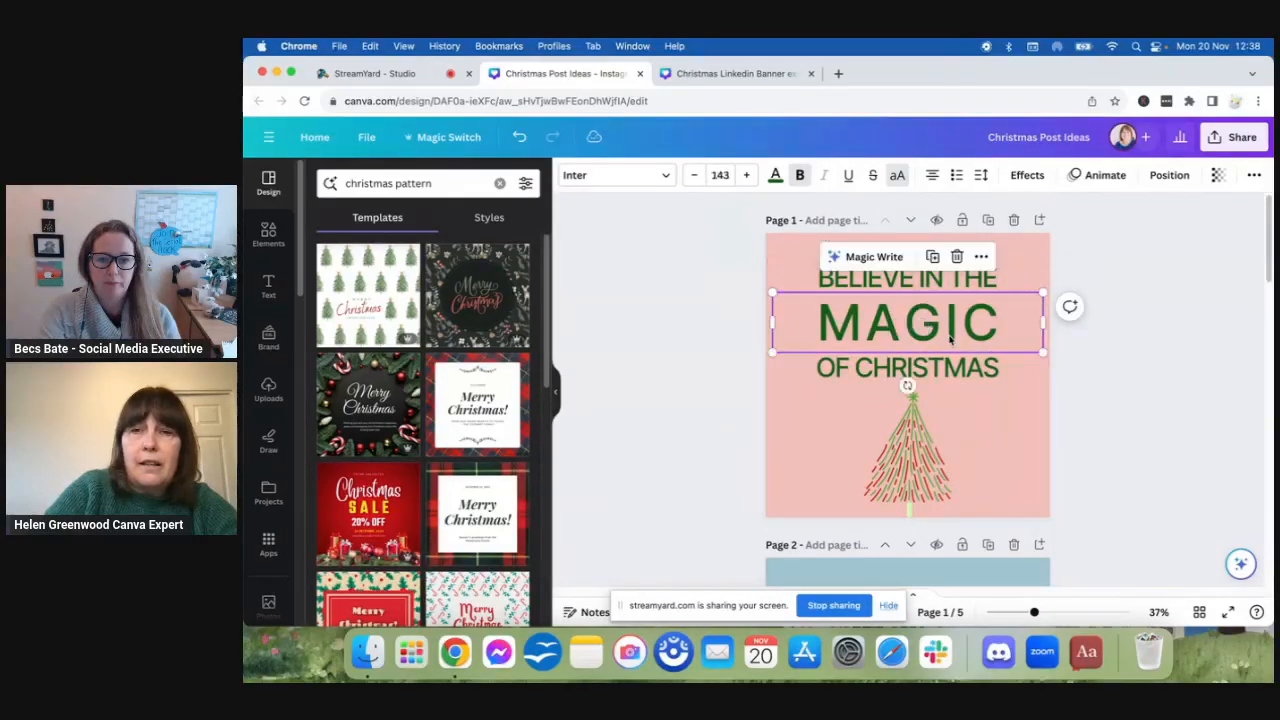
{"action": "left_click", "coordinate": [940, 368]}
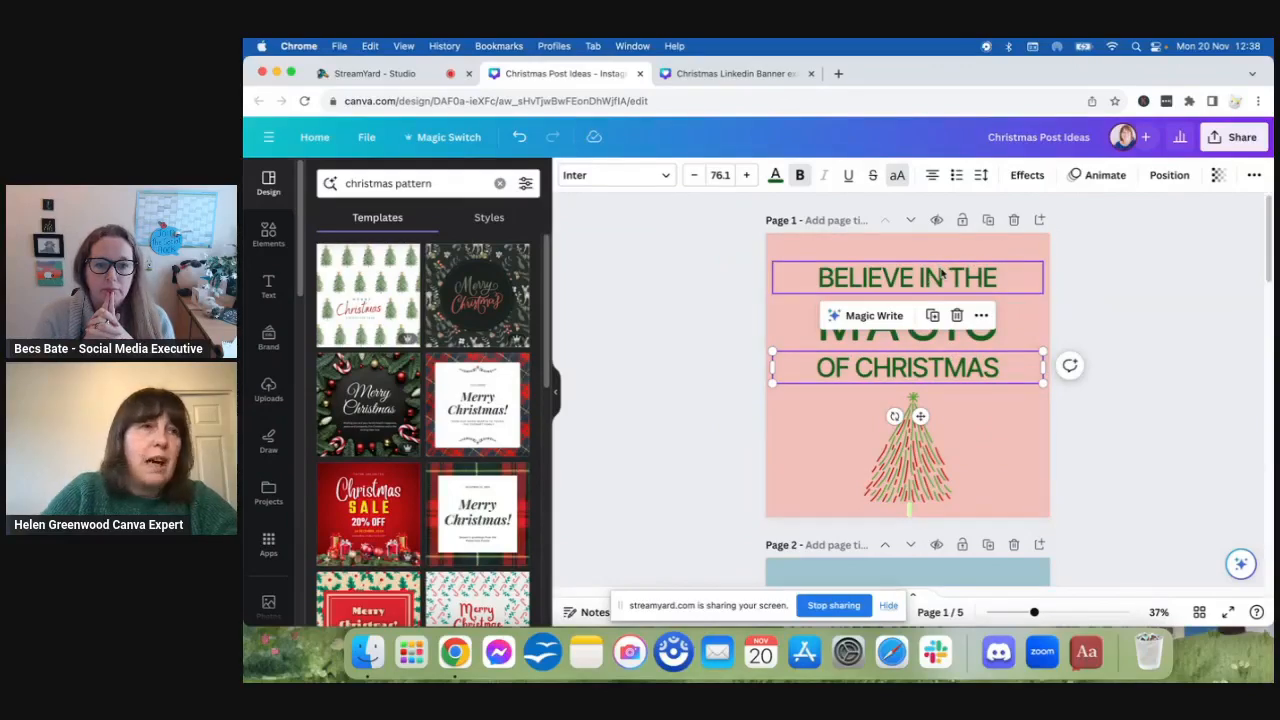
{"action": "left_click", "coordinate": [805, 437]}
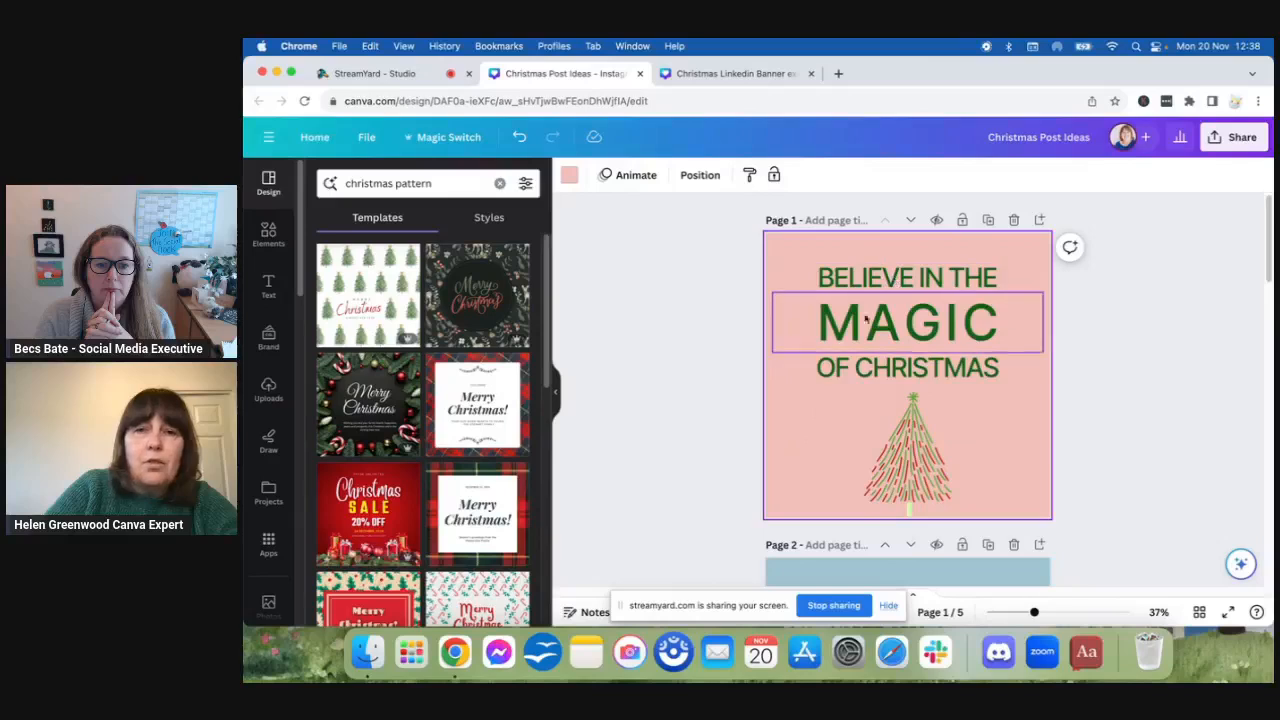
Step: View the available fonts and the font search suggestions for the "BELIEVE IN THE" text on page 1
{"action": "left_click", "coordinate": [926, 281]}
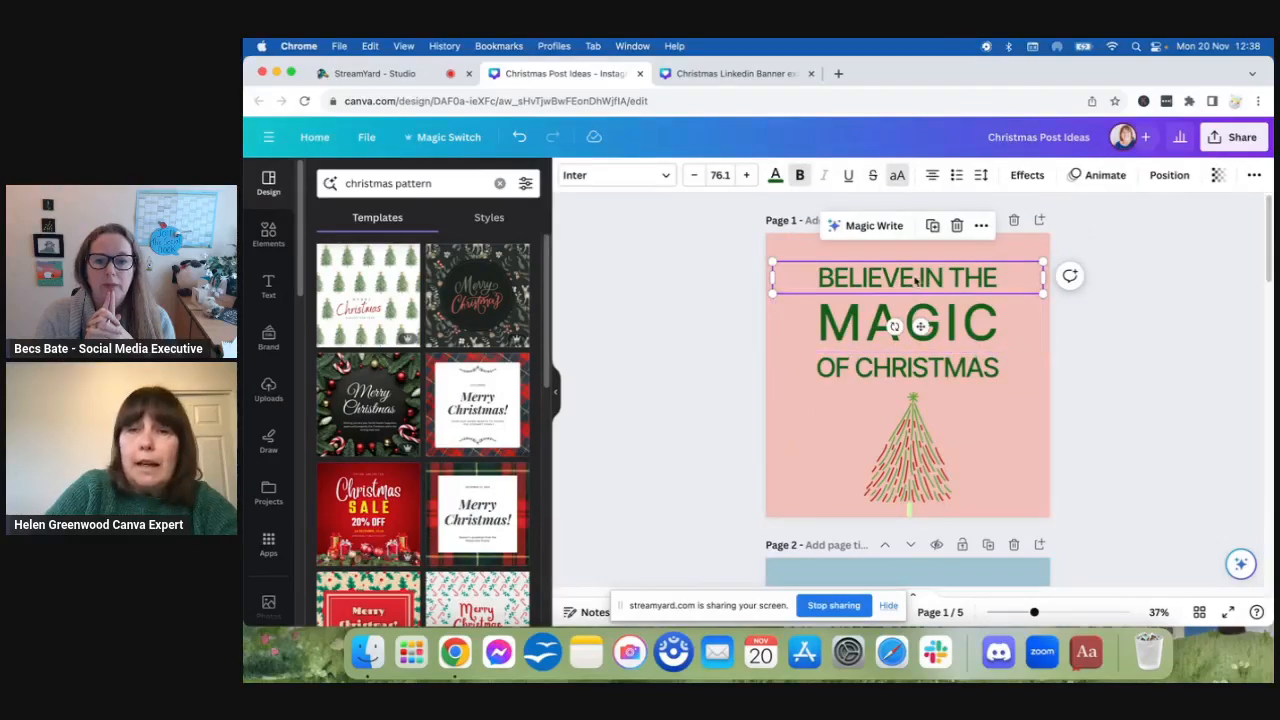
{"action": "double_click", "coordinate": [913, 278]}
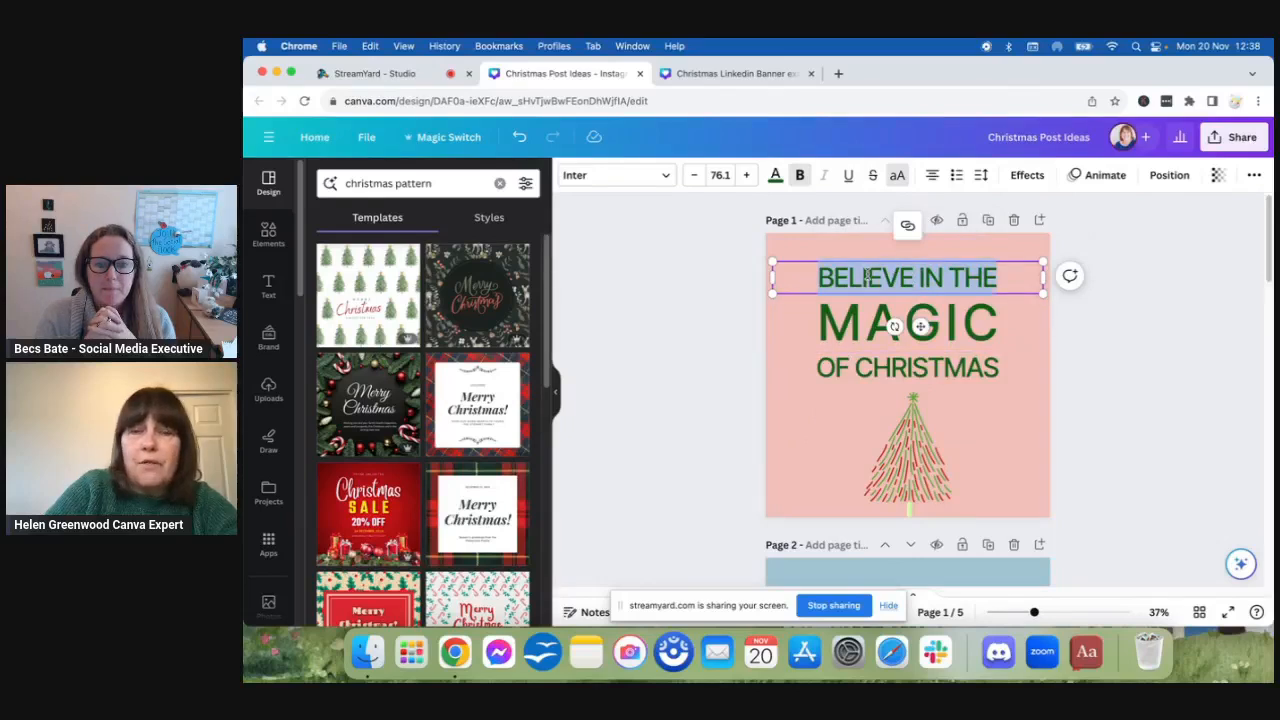
{"action": "left_click", "coordinate": [866, 278]}
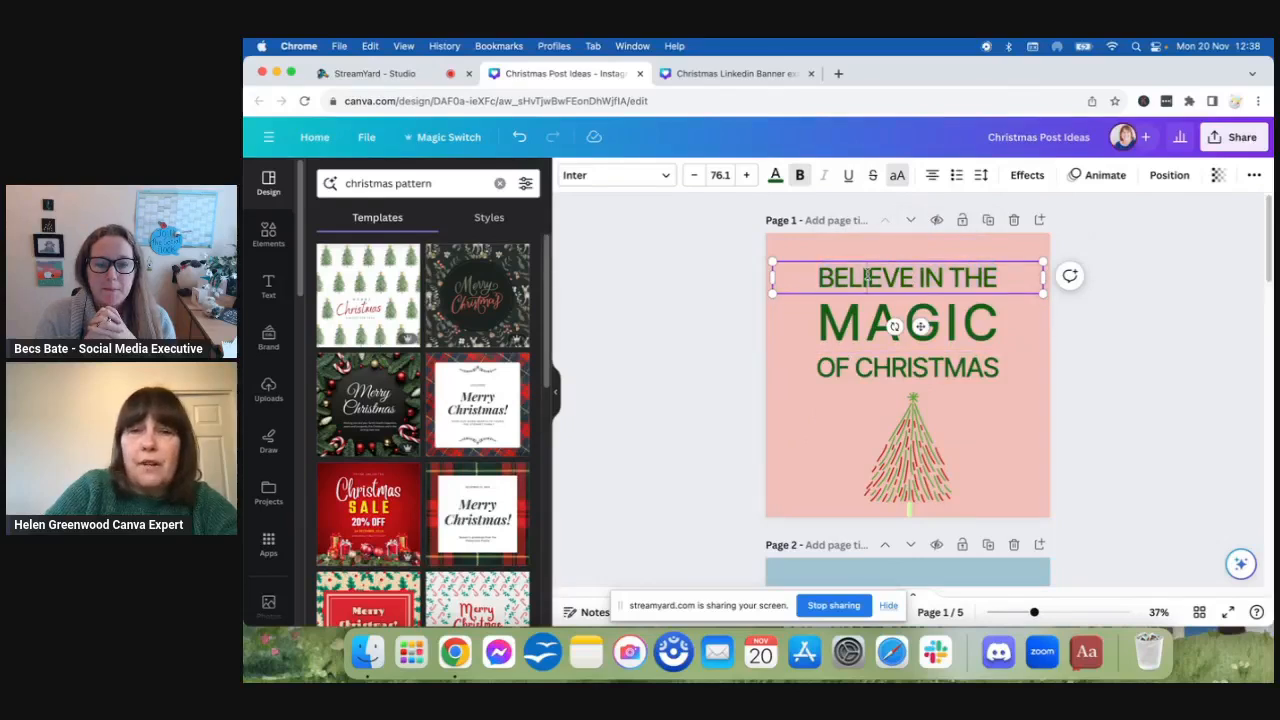
{"action": "left_click", "coordinate": [605, 177]}
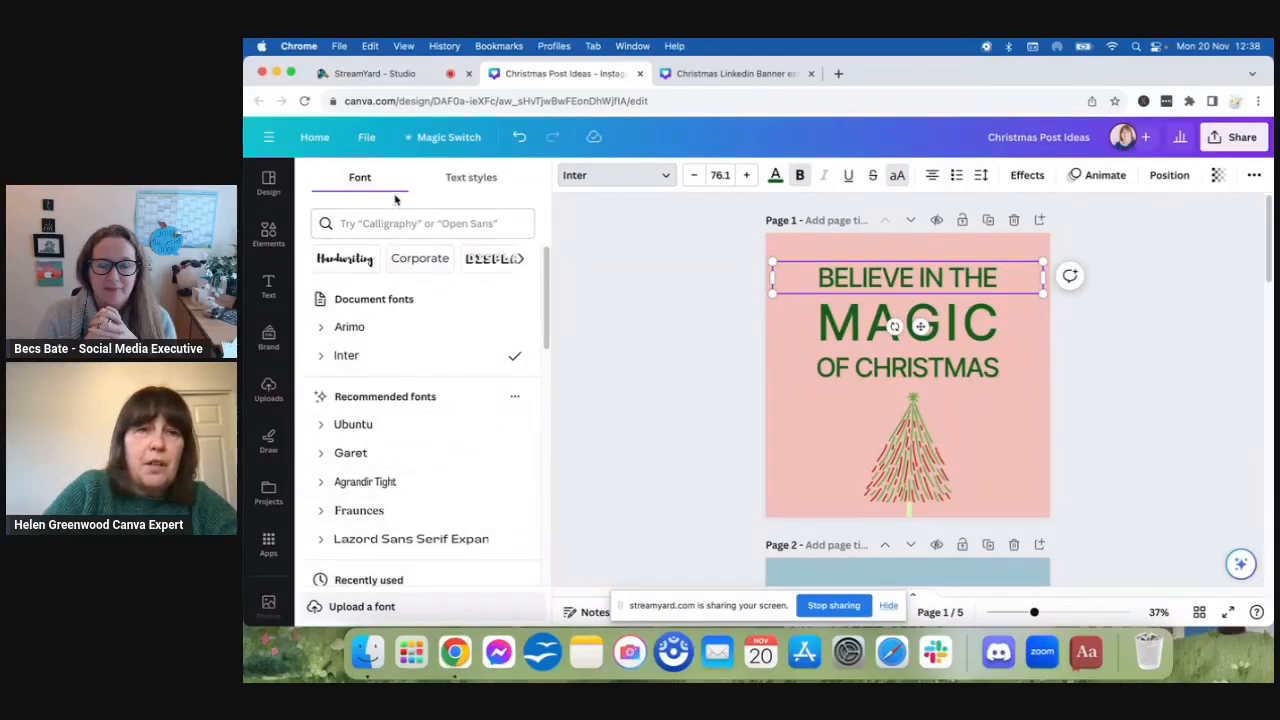
{"action": "left_click", "coordinate": [397, 218]}
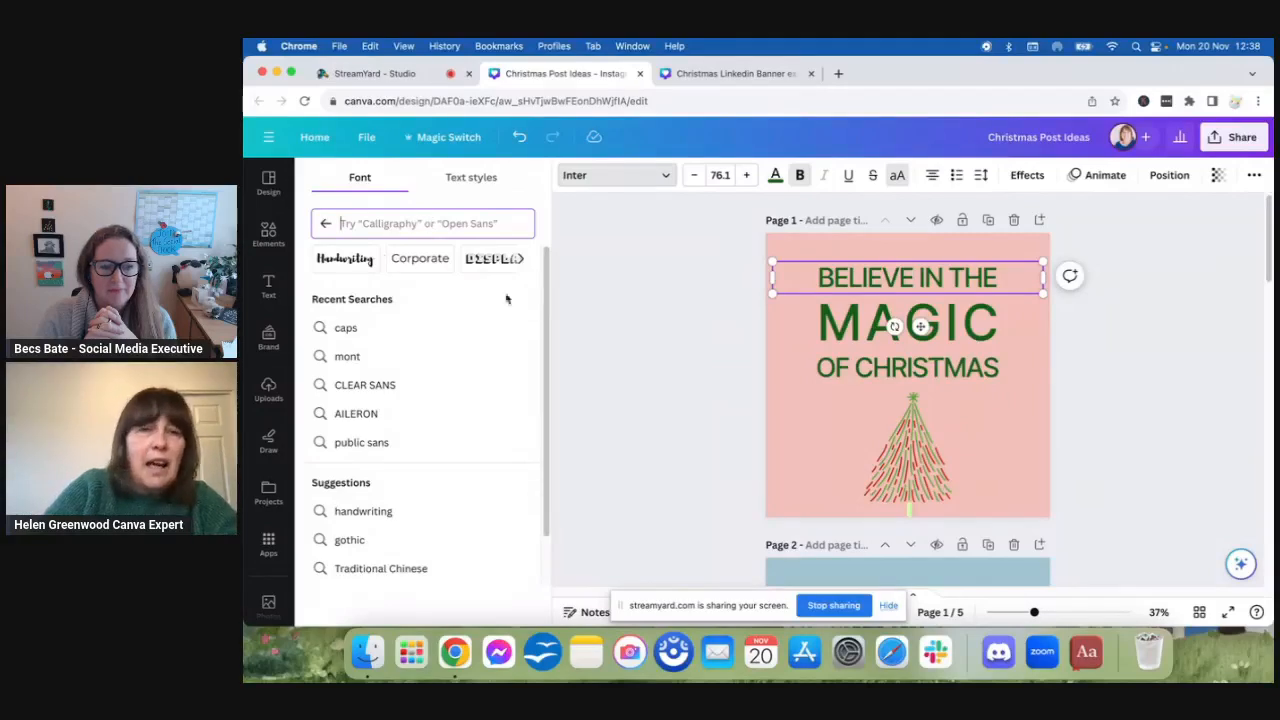
{"action": "left_click", "coordinate": [815, 429]}
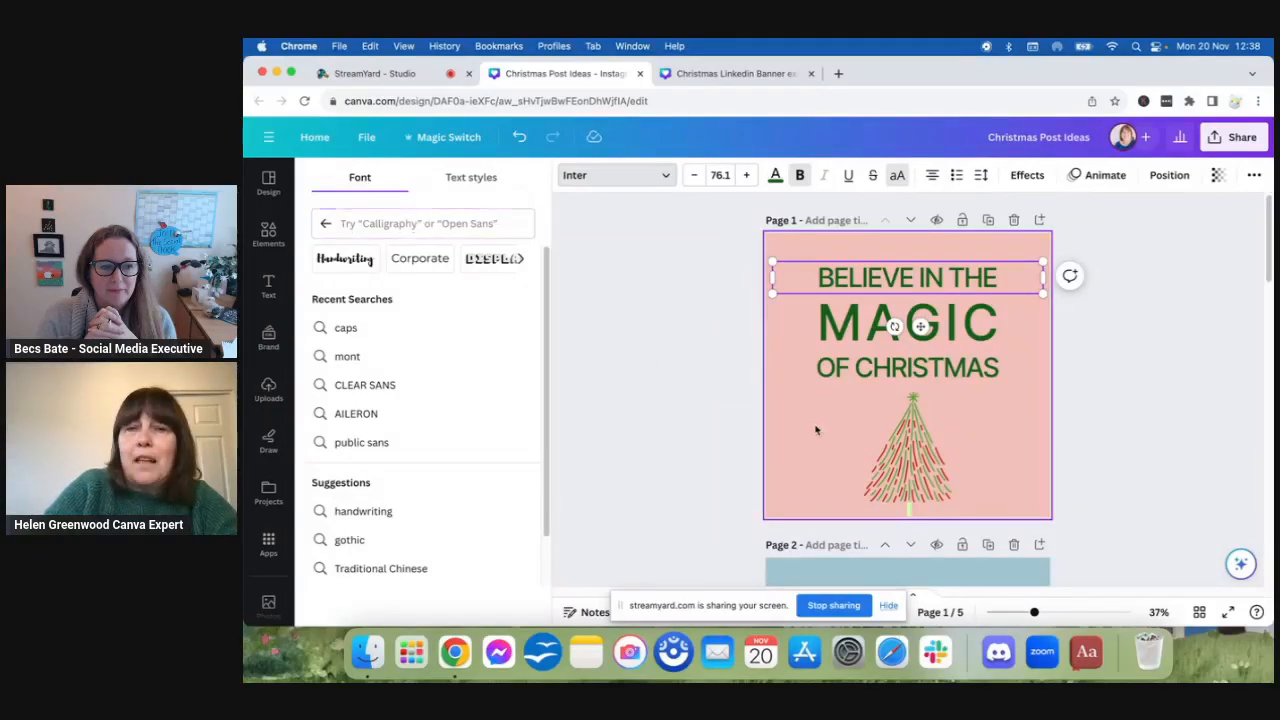
Step: Compare the font sizes of the three heading lines and view the letter and line spacing settings of "MAGIC"
{"action": "left_click", "coordinate": [843, 286]}
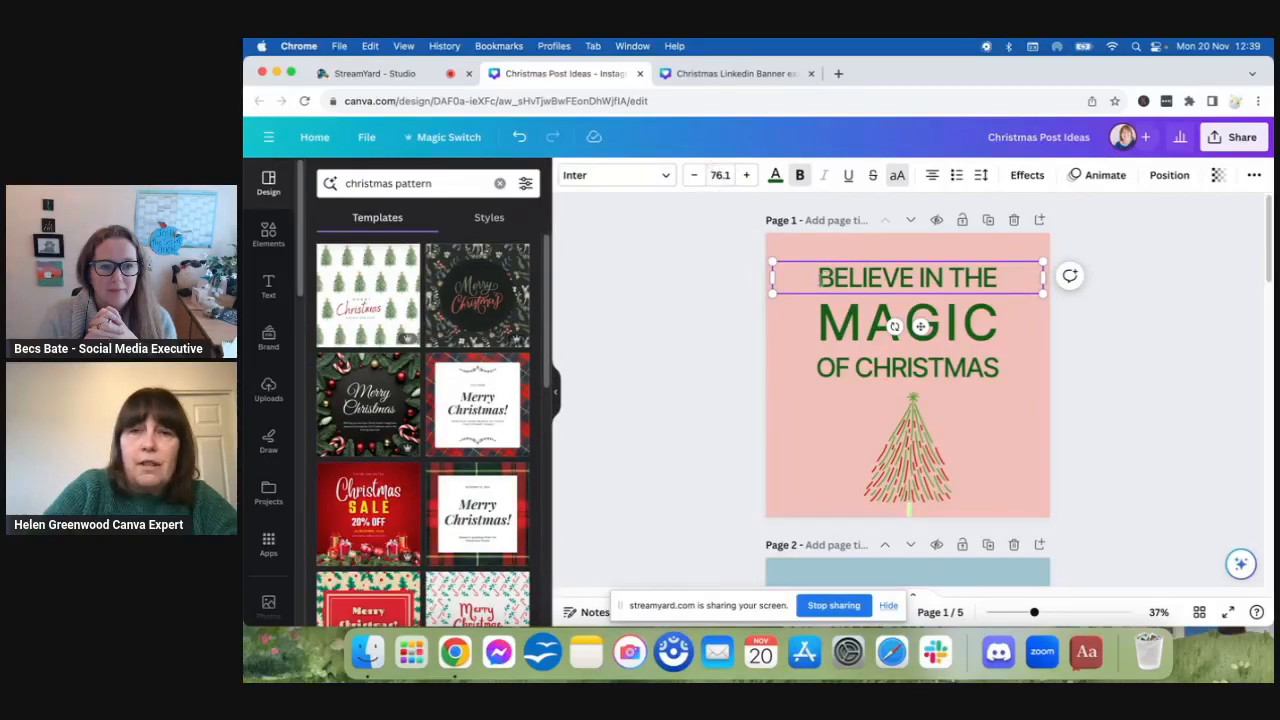
{"action": "left_click", "coordinate": [845, 322]}
{"action": "left_click", "coordinate": [845, 368]}
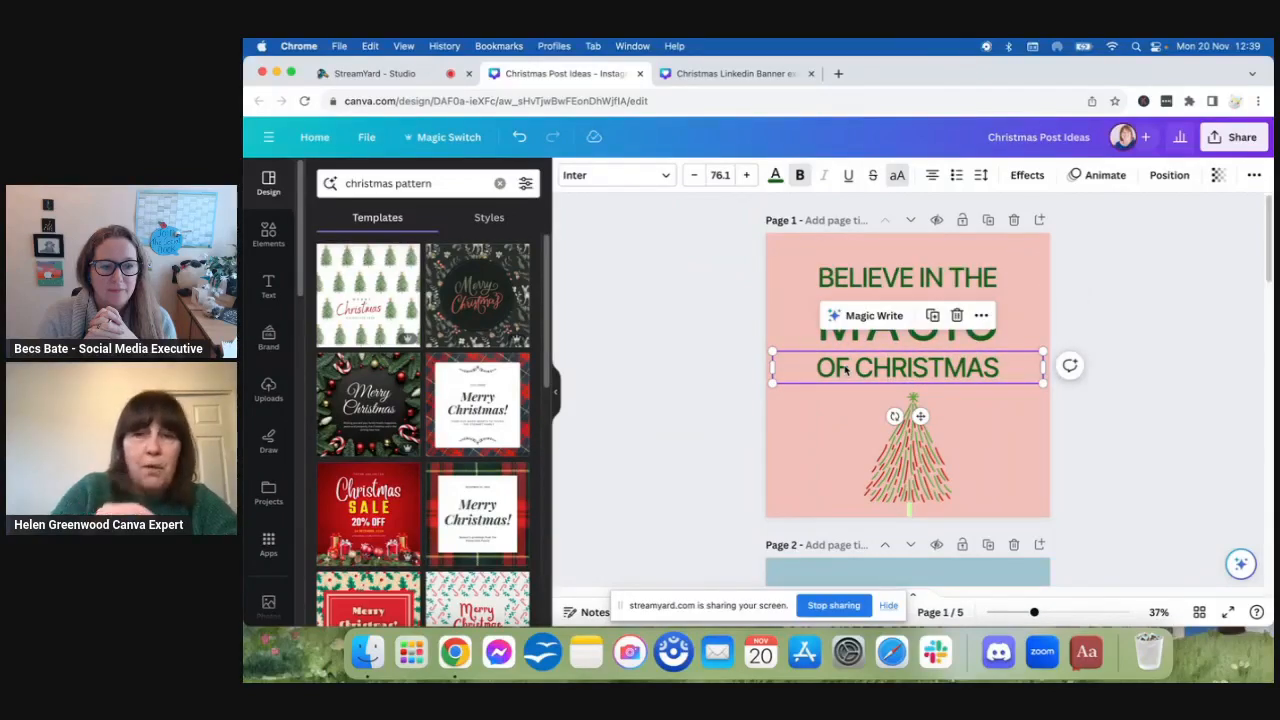
{"action": "left_click", "coordinate": [876, 286]}
{"action": "left_click", "coordinate": [868, 318]}
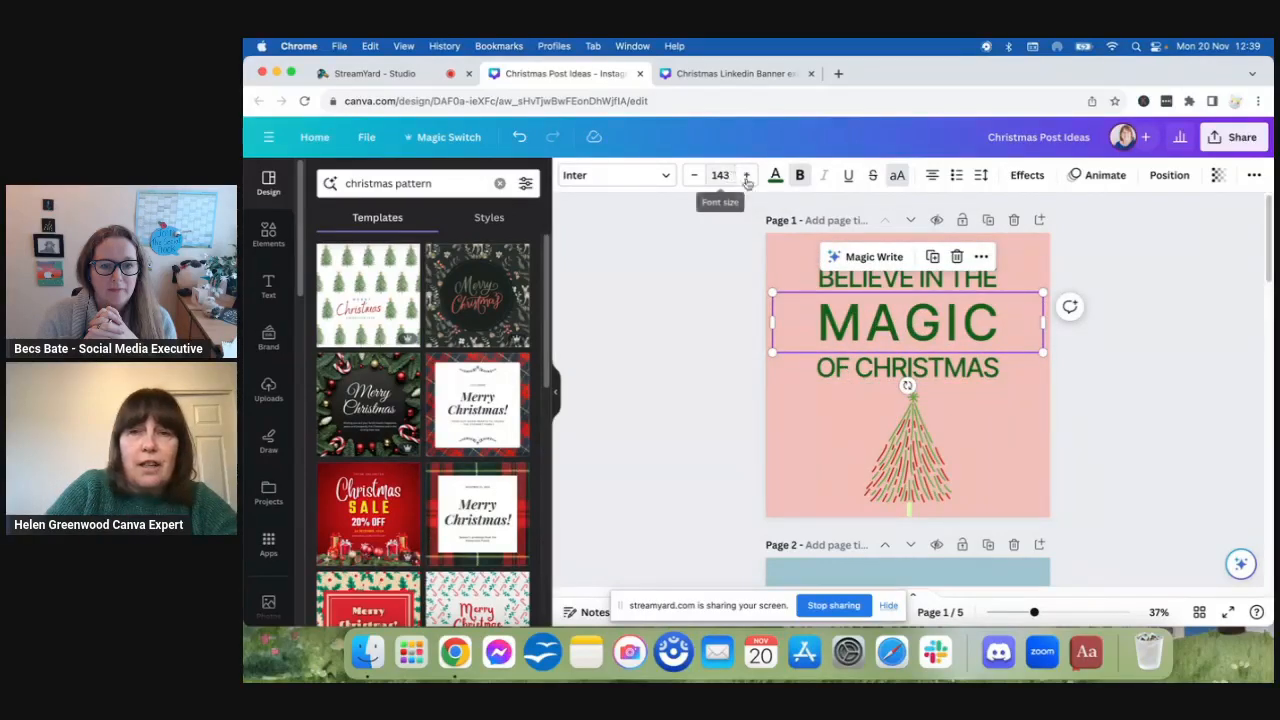
{"action": "left_click", "coordinate": [982, 177]}
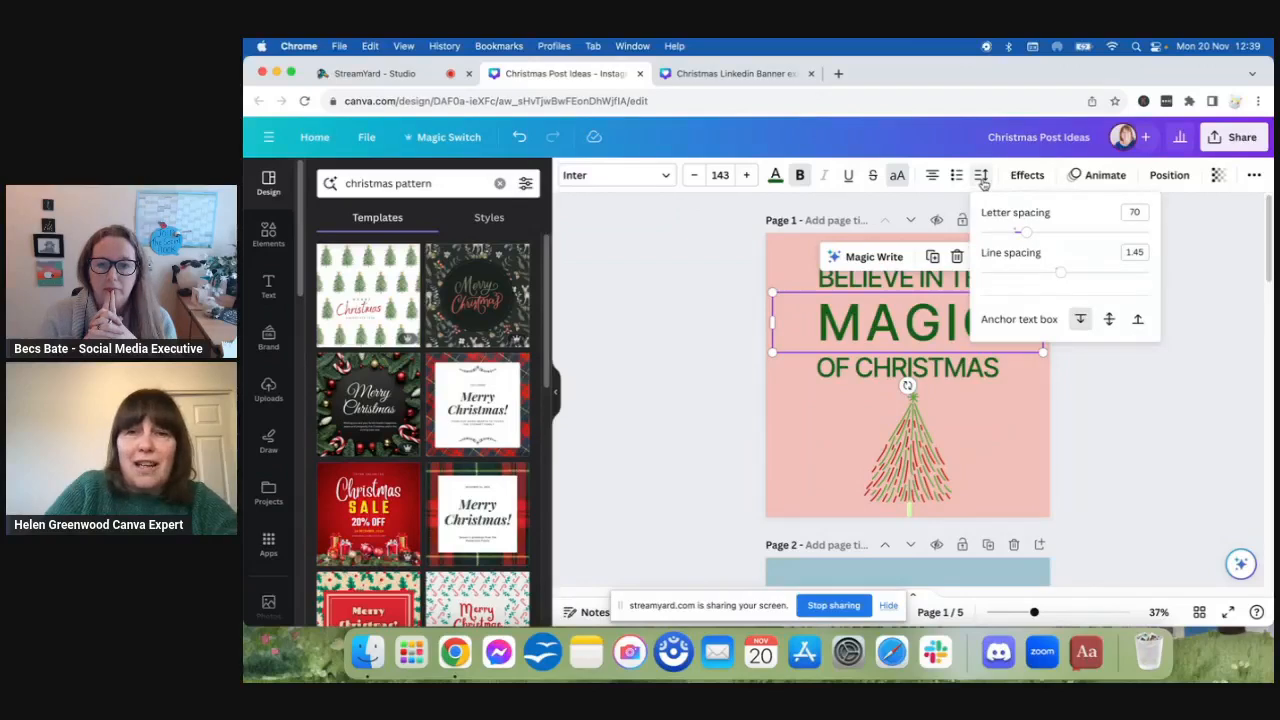
{"action": "left_click", "coordinate": [1074, 406]}
{"action": "left_click", "coordinate": [1074, 408]}
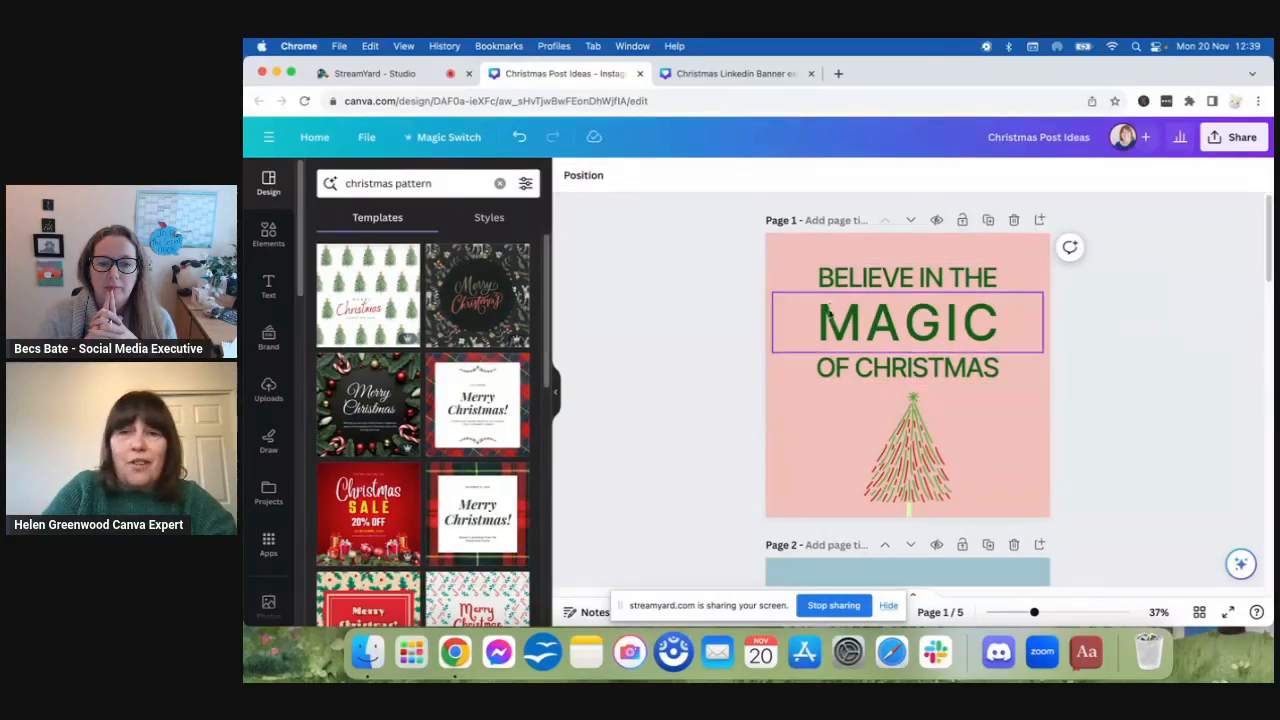
Step: Examine the bold and alignment formatting options for the heading text lines on page 1
{"action": "left_click", "coordinate": [910, 312]}
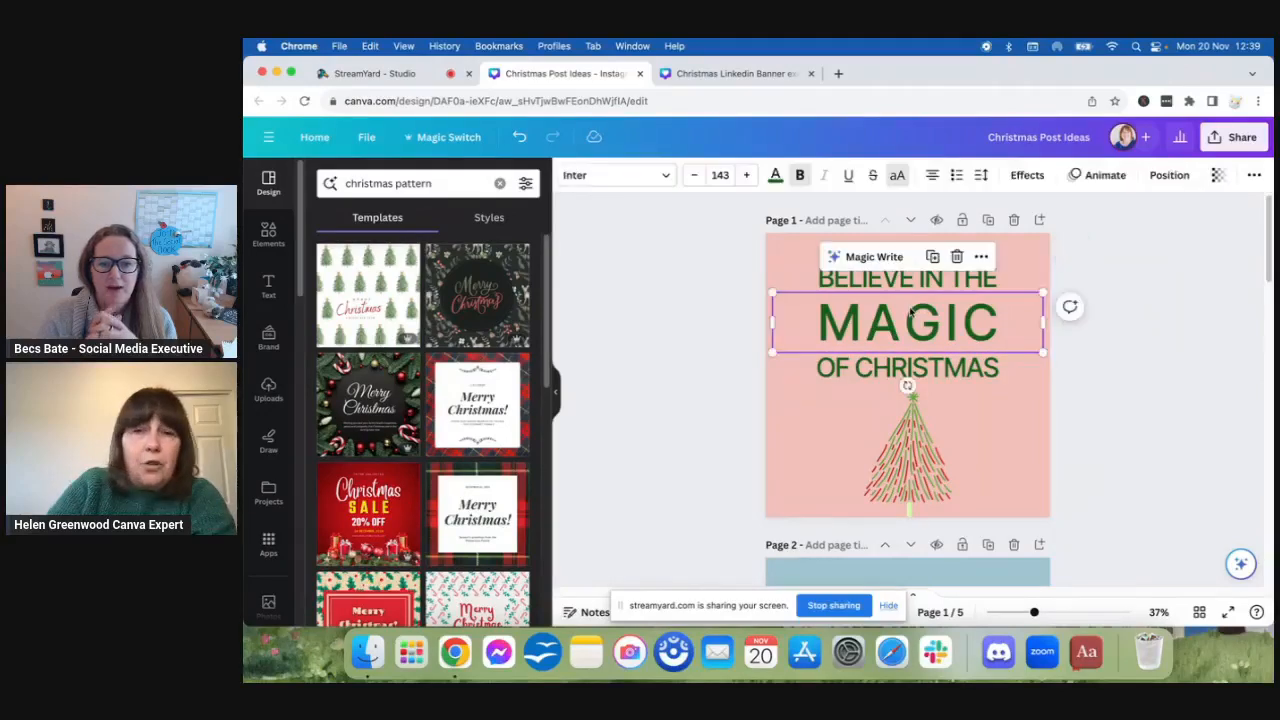
{"action": "left_click", "coordinate": [798, 430]}
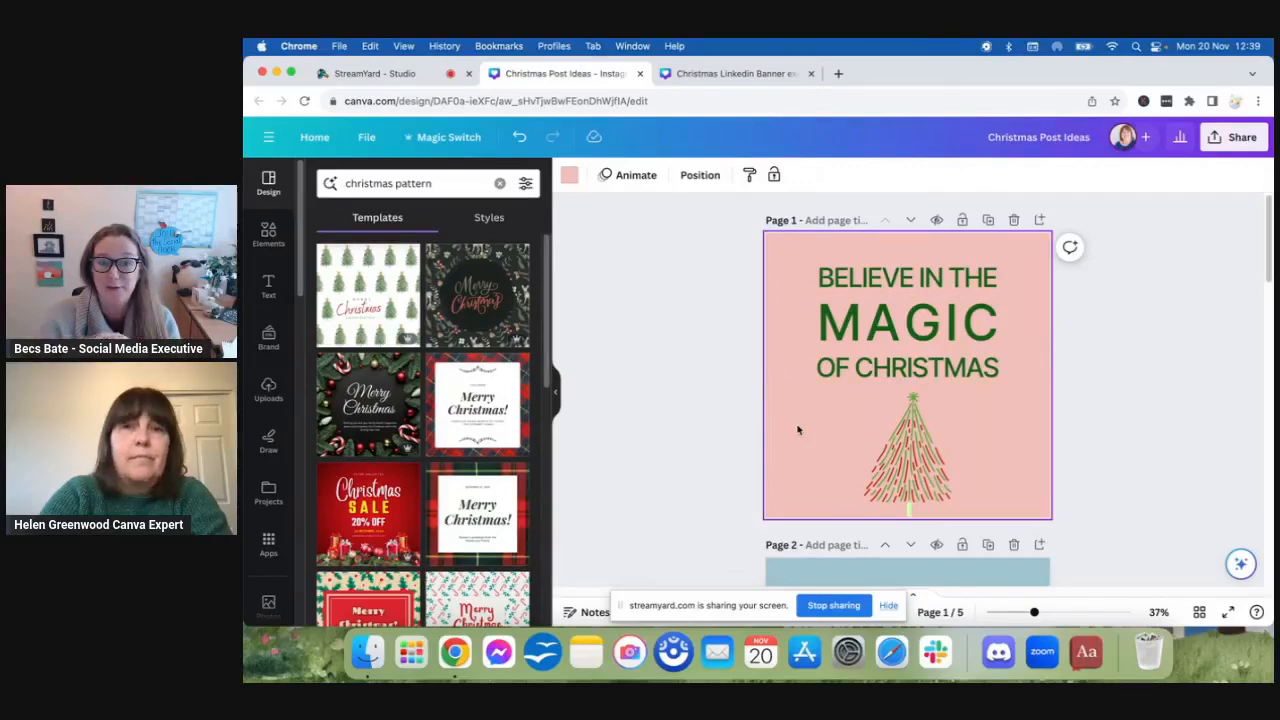
{"action": "left_click", "coordinate": [836, 274]}
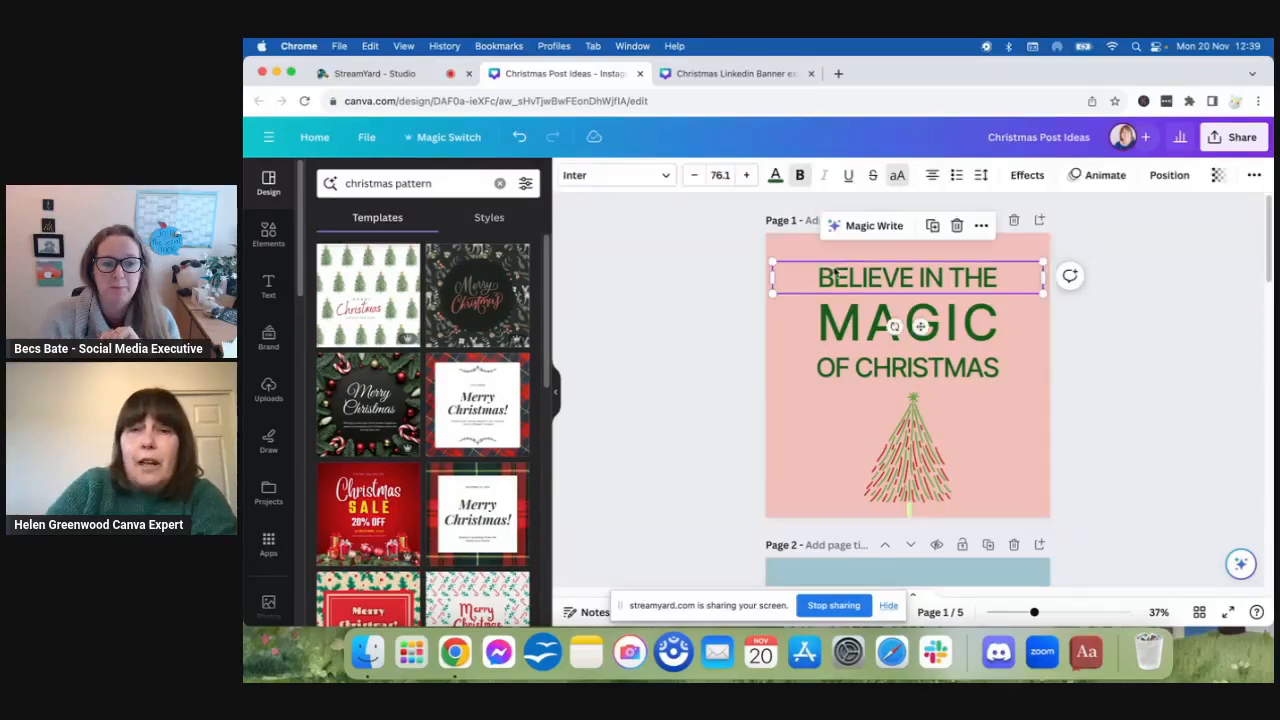
{"action": "left_click", "coordinate": [801, 176]}
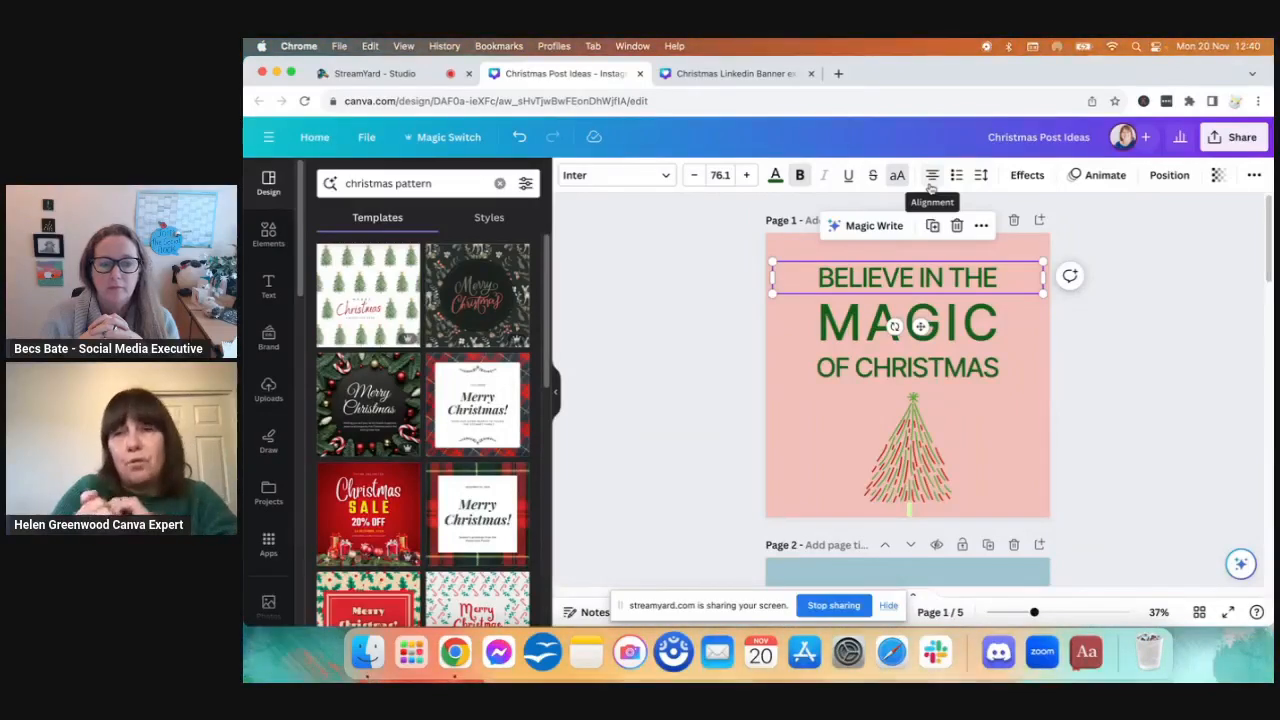
{"action": "left_click", "coordinate": [953, 328]}
{"action": "left_click", "coordinate": [955, 367]}
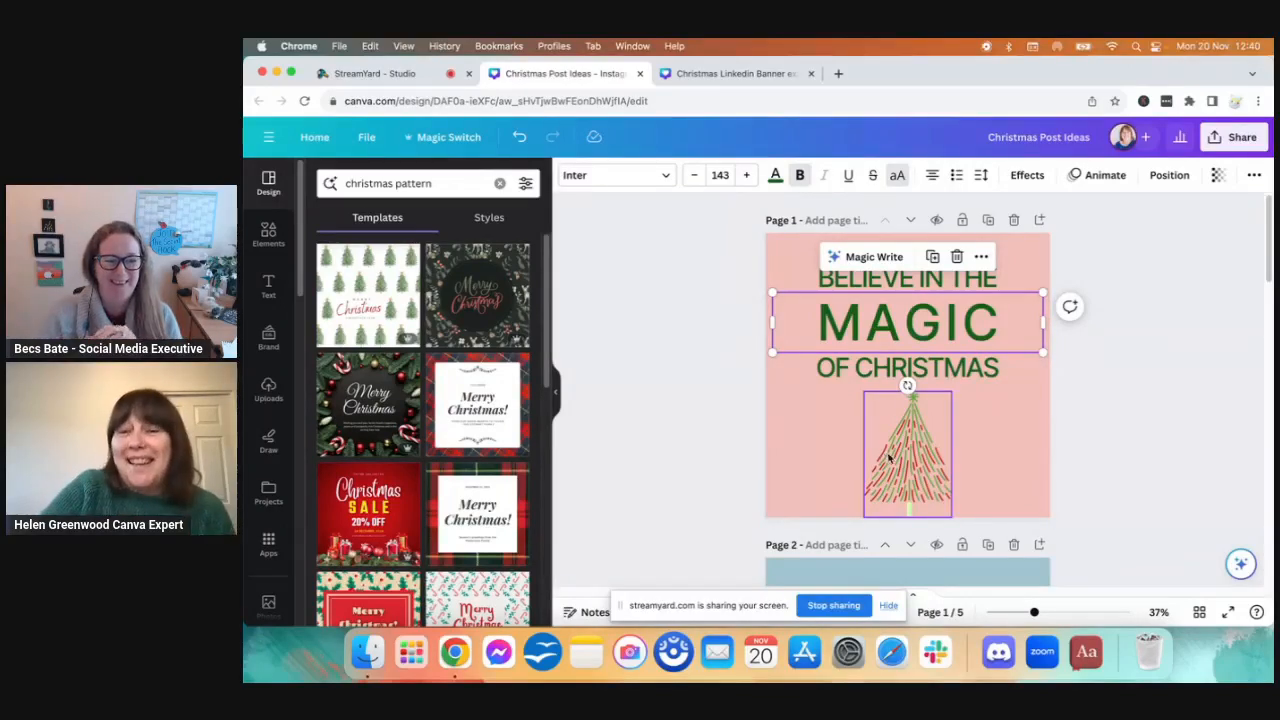
{"action": "left_click", "coordinate": [883, 305]}
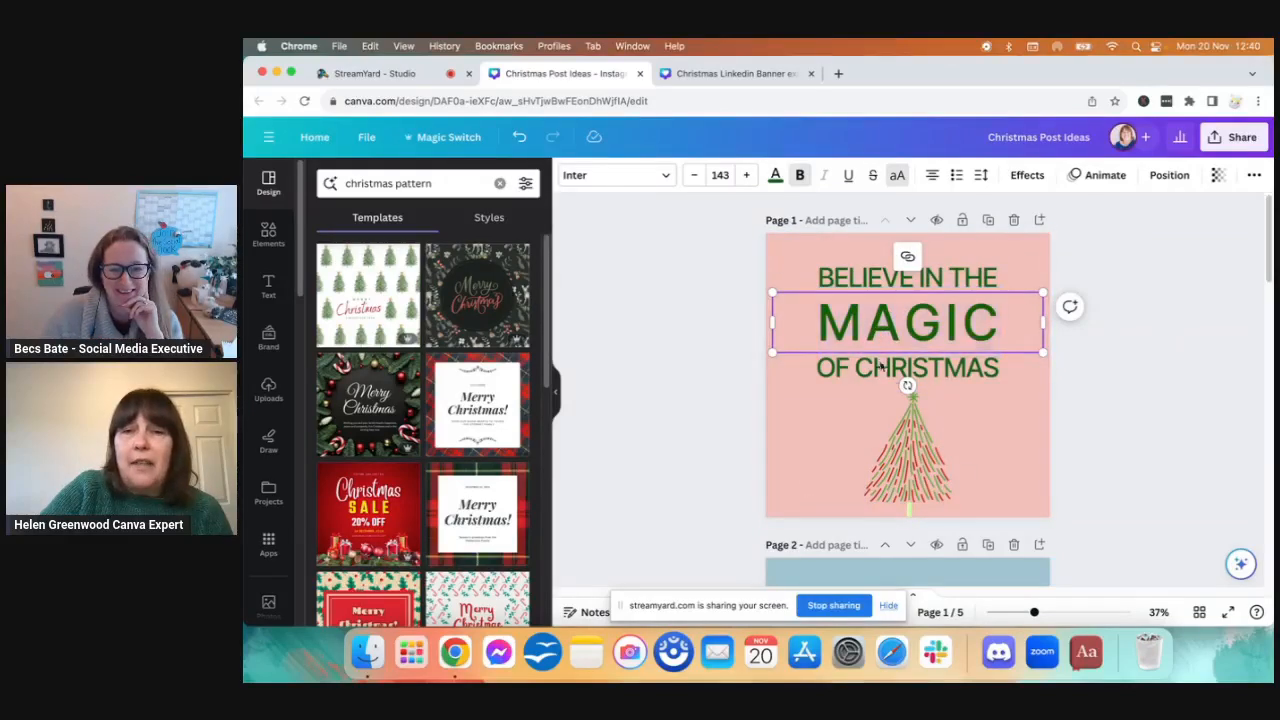
Step: Search the design elements for "christmas tree" and restrict the results to graphics
{"action": "left_click", "coordinate": [930, 470]}
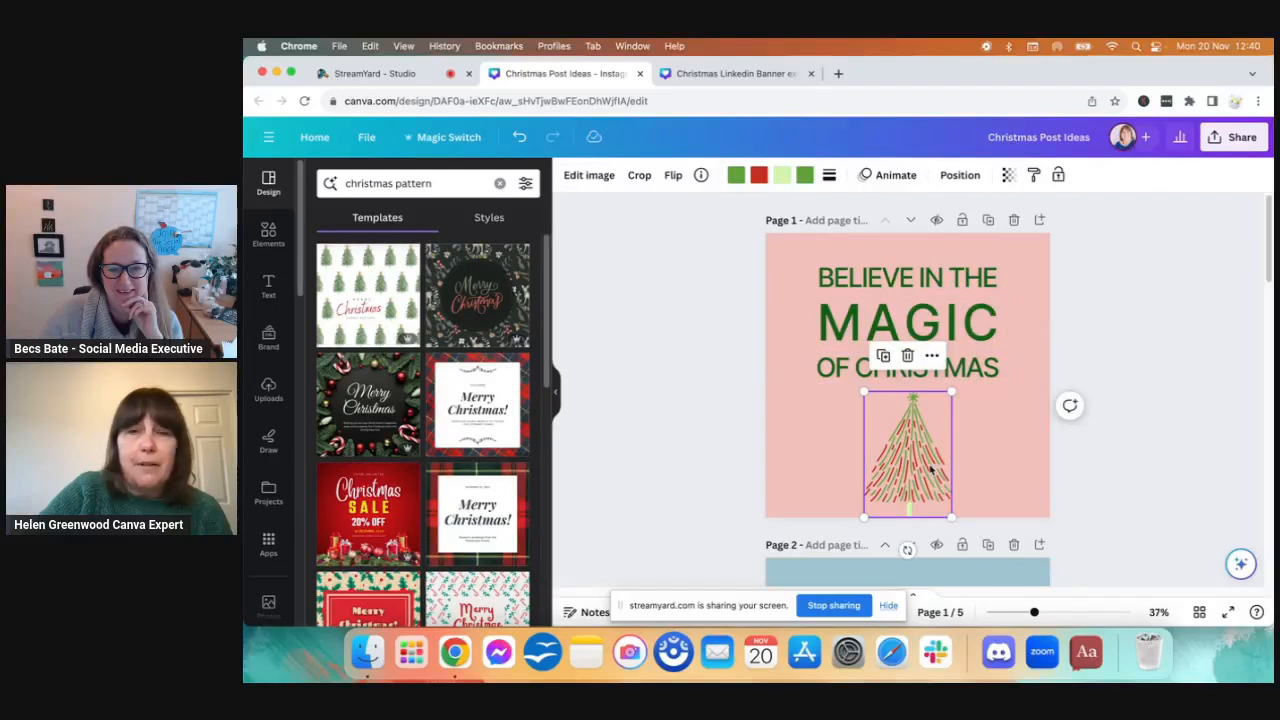
{"action": "left_click", "coordinate": [268, 236]}
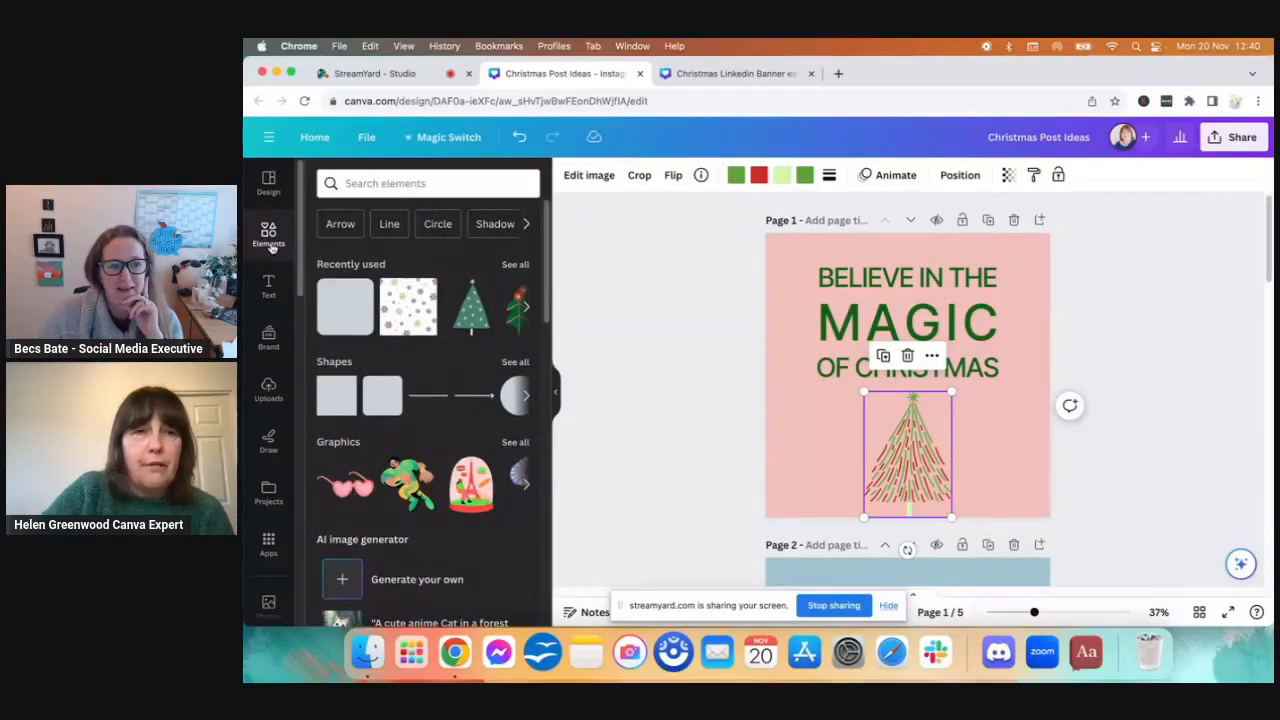
{"action": "left_click", "coordinate": [356, 183]}
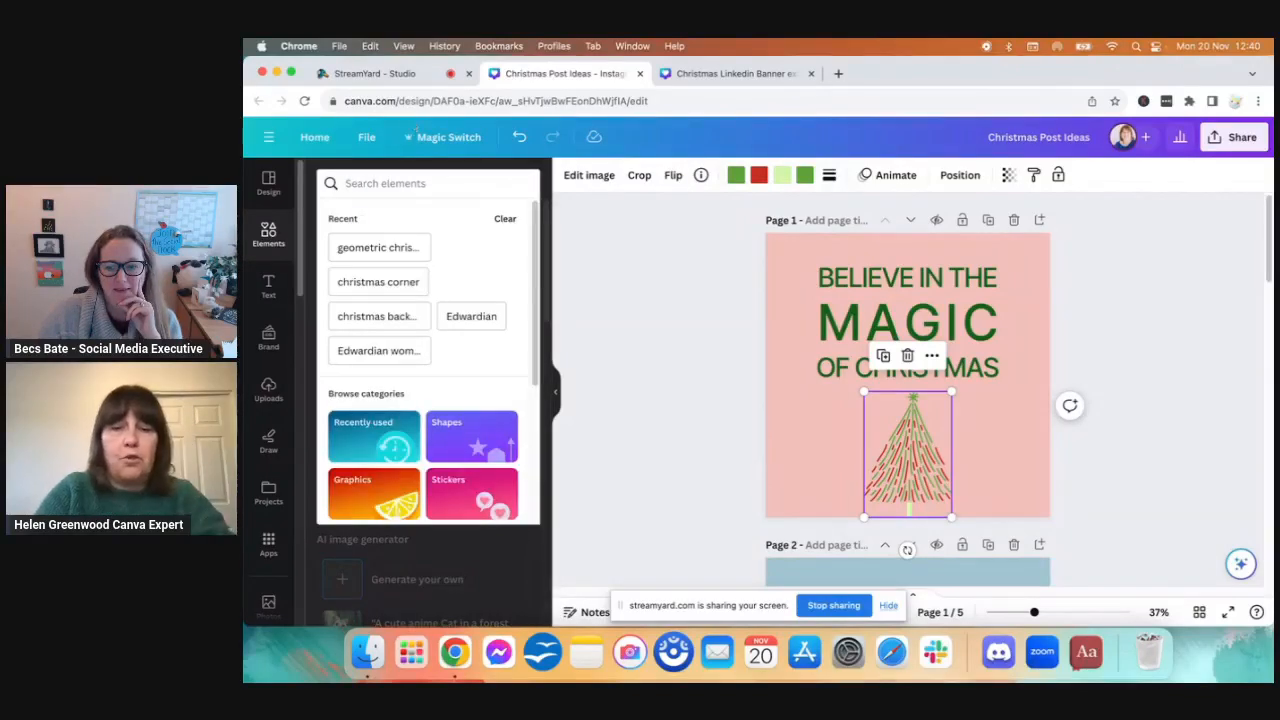
{"action": "type", "text": "christmas tree"}
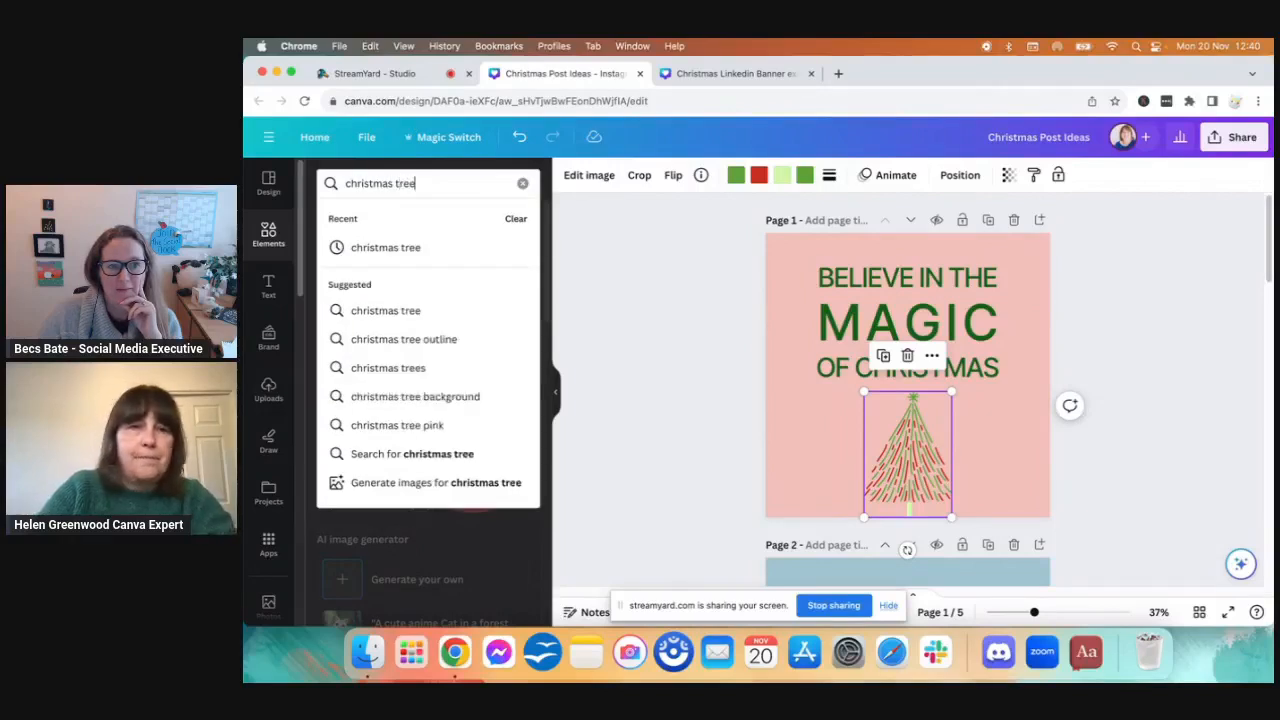
{"action": "key", "text": "Return"}
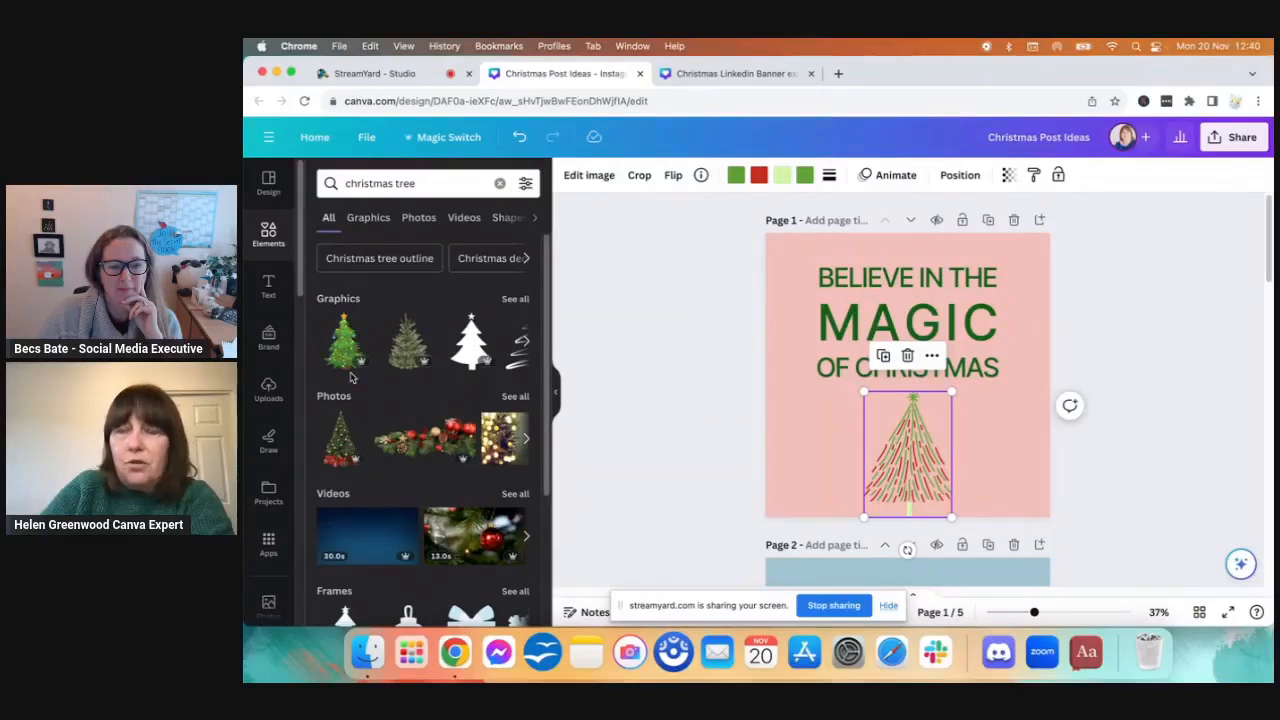
{"action": "left_click", "coordinate": [366, 218]}
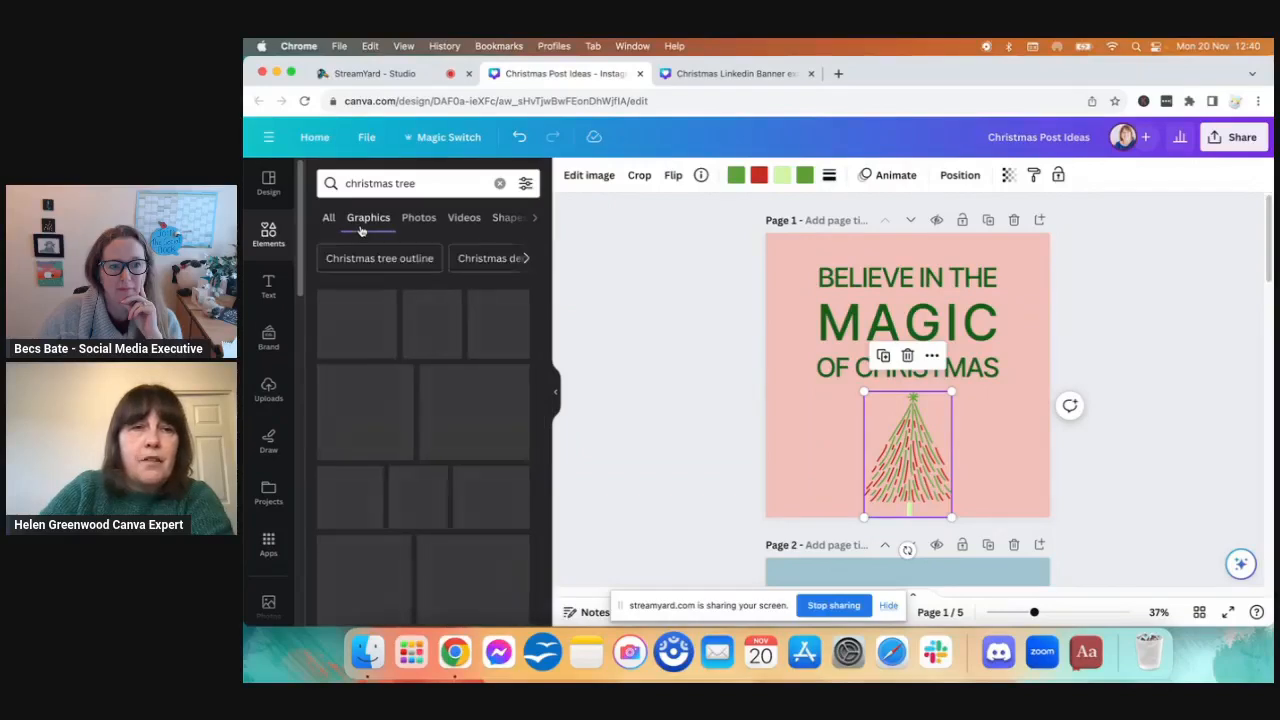
Step: Filter the Christmas tree graphics to static animation and free price only
{"action": "left_click", "coordinate": [526, 186]}
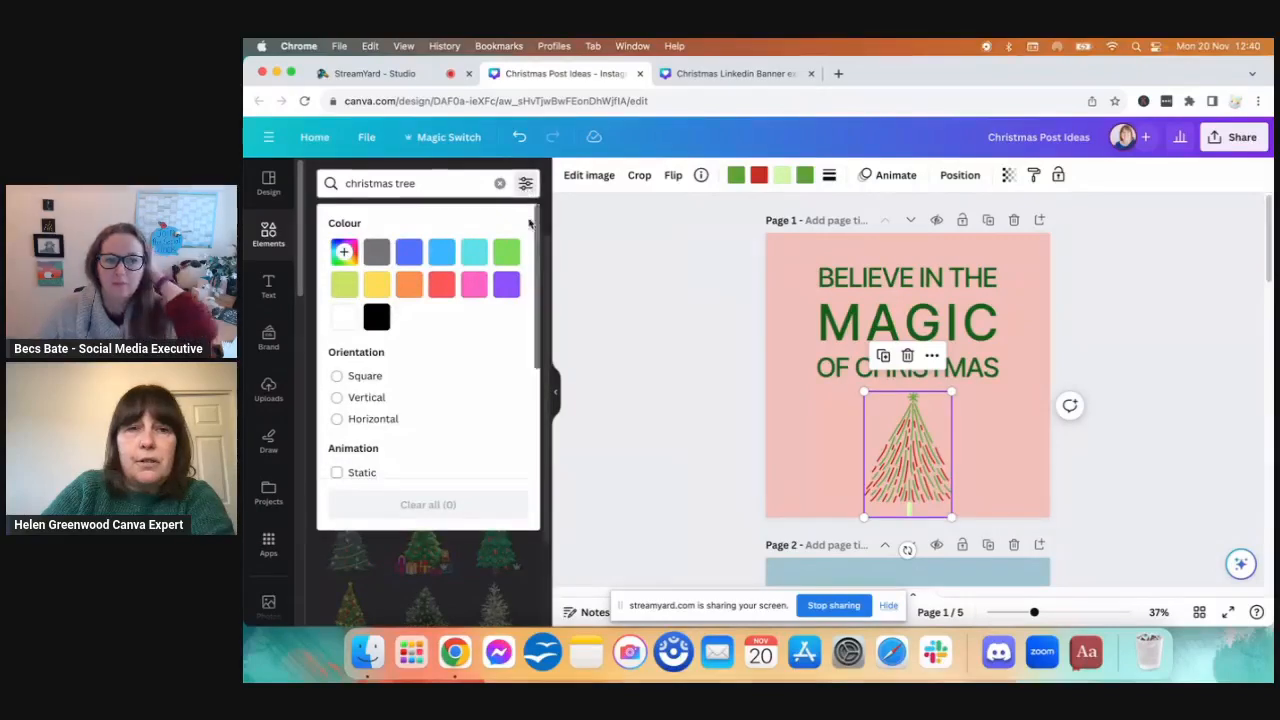
{"action": "left_click_drag", "start_coordinate": [536, 310], "coordinate": [538, 411]}
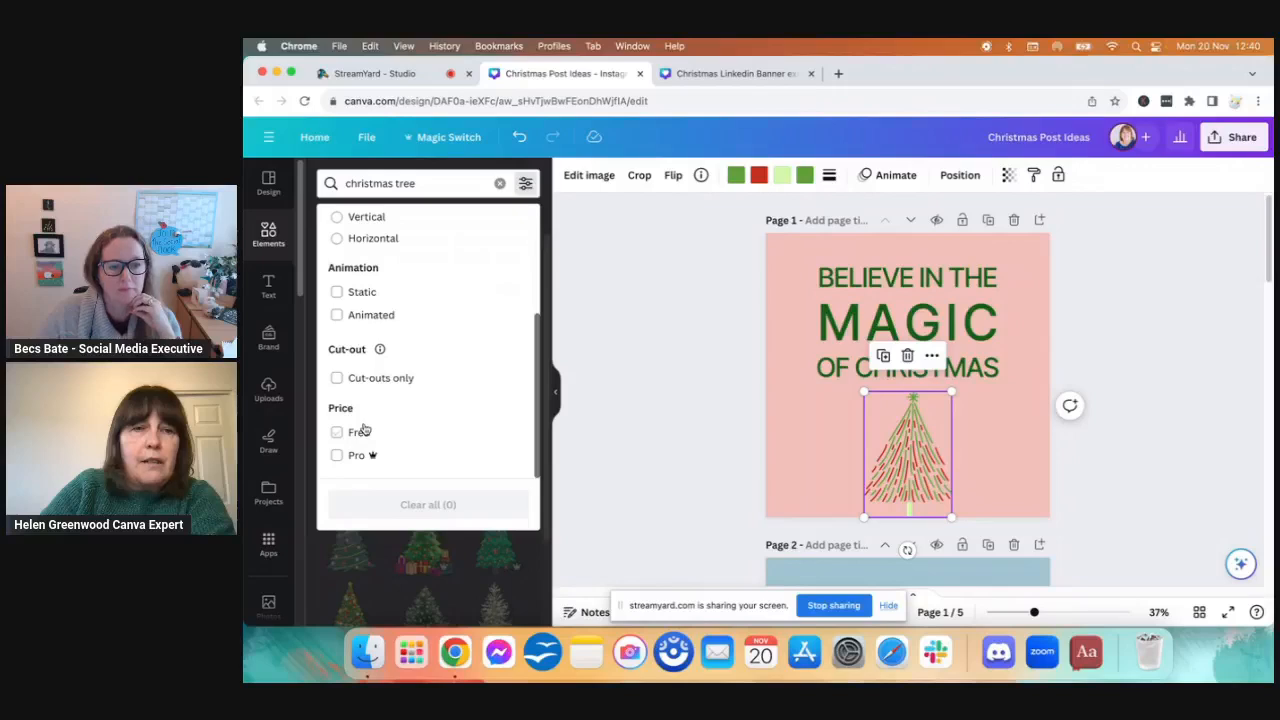
{"action": "left_click", "coordinate": [354, 298]}
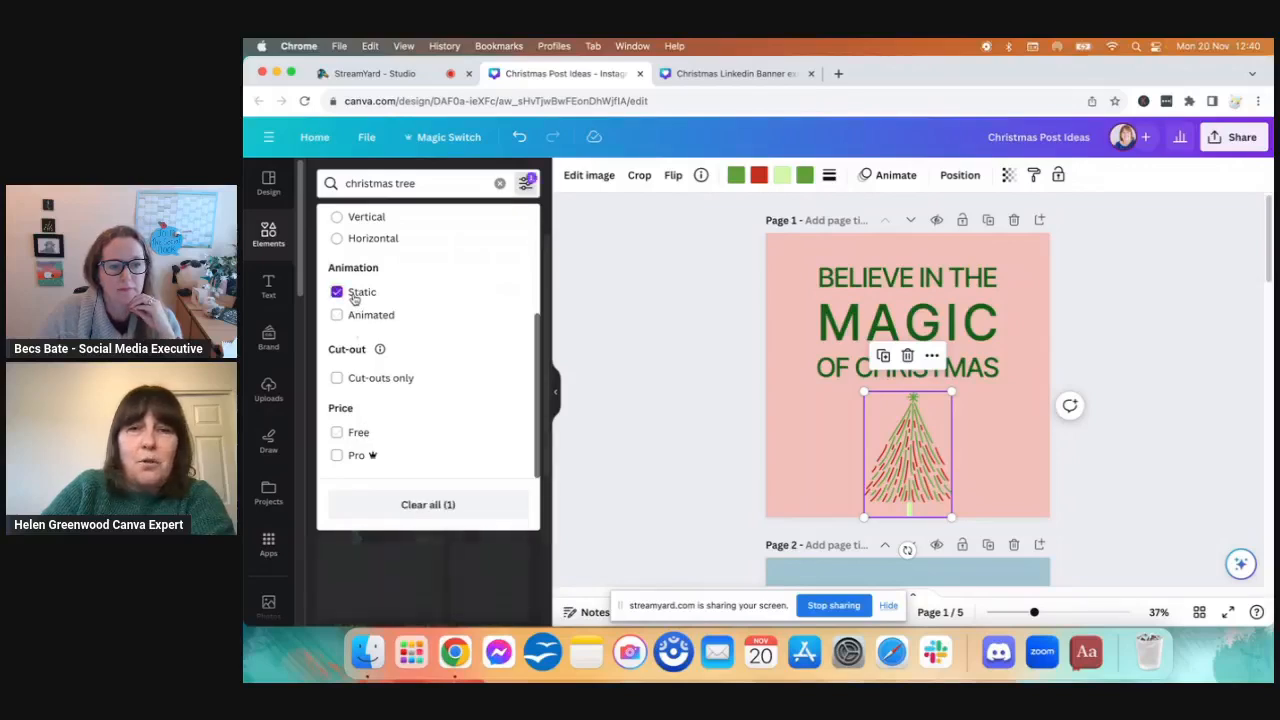
{"action": "left_click", "coordinate": [340, 432]}
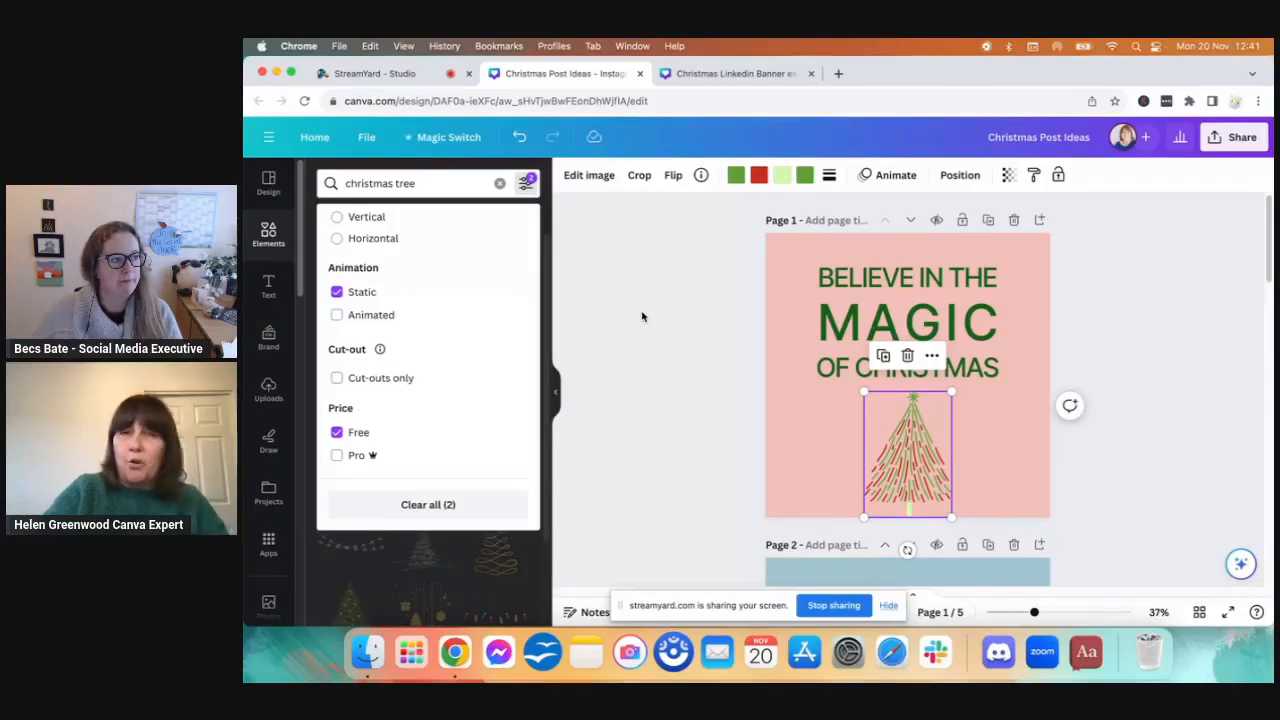
{"action": "left_click", "coordinate": [643, 317]}
{"action": "left_click", "coordinate": [643, 317]}
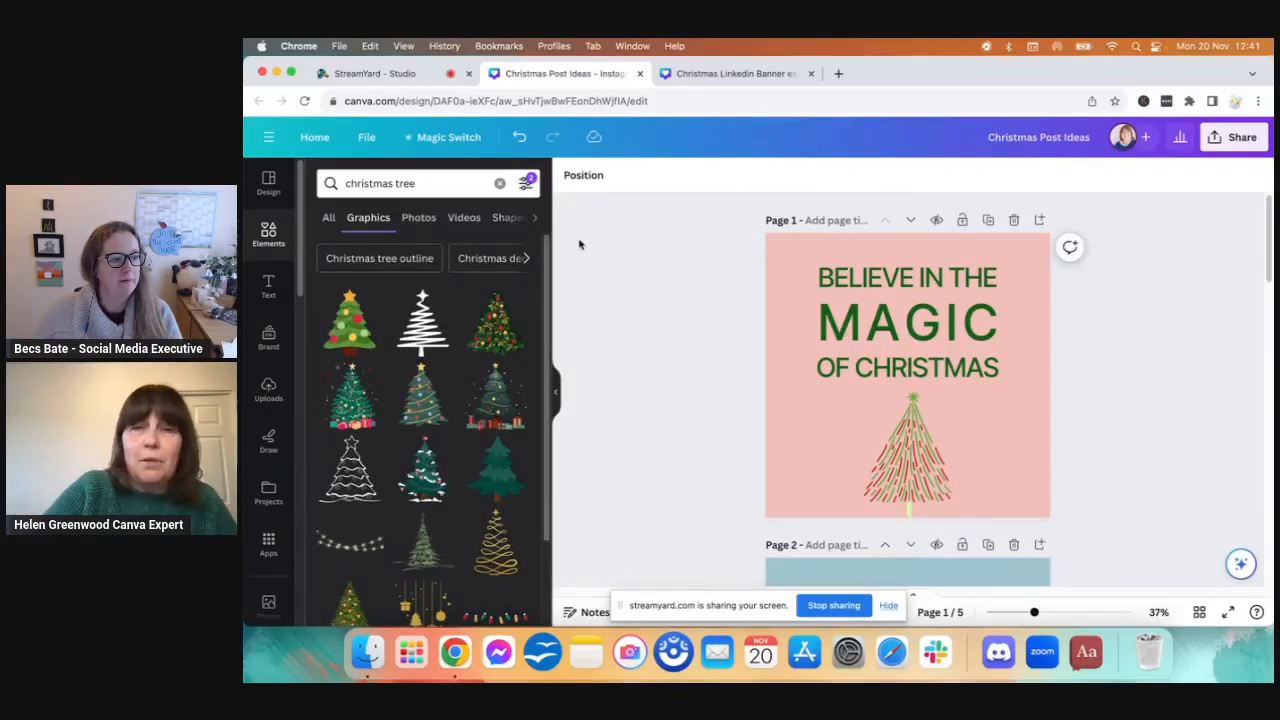
Step: Browse the free static Christmas tree graphics in the search results
{"action": "mouse_move", "coordinate": [547, 250]}
{"action": "left_mouse_down"}
{"action": "mouse_move", "coordinate": [546, 392]}
{"action": "mouse_move", "coordinate": [545, 256]}
{"action": "left_mouse_up"}
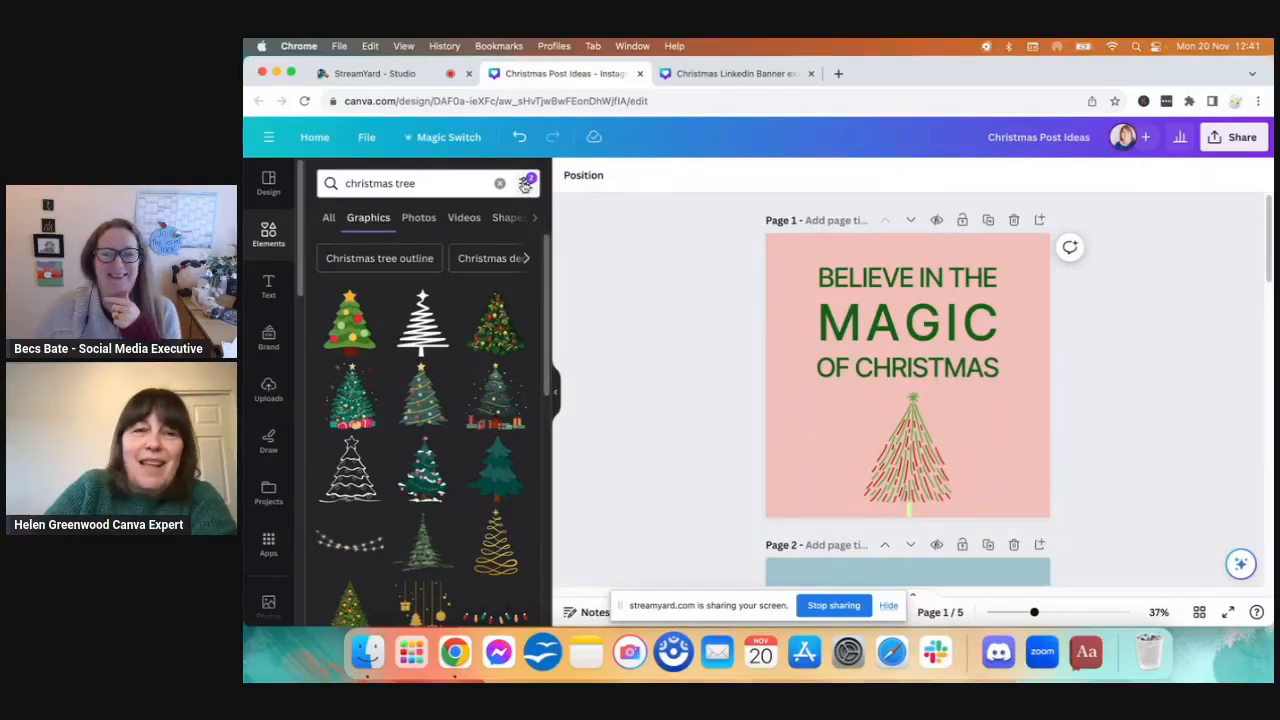
{"action": "scroll", "coordinate": [546, 276], "scroll_direction": "down", "scroll_amount": 2}
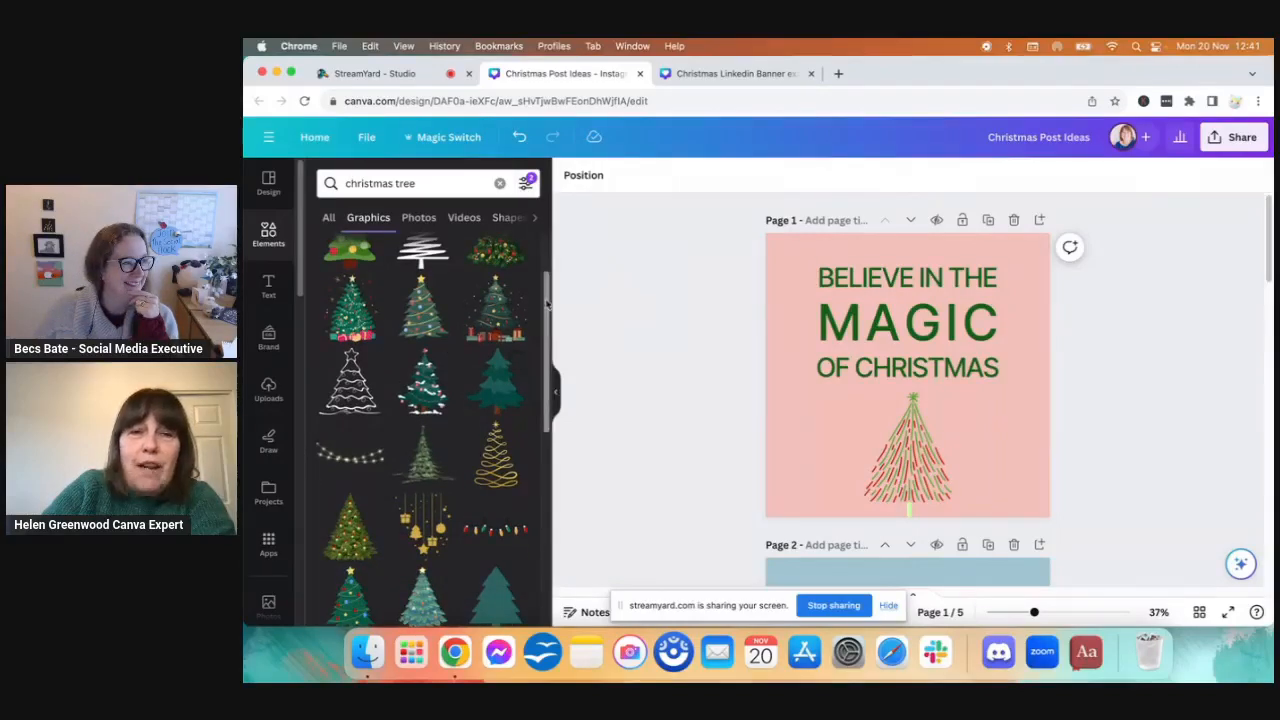
{"action": "scroll", "coordinate": [548, 320], "scroll_direction": "down", "scroll_amount": 1}
{"action": "left_click_drag", "start_coordinate": [548, 322], "coordinate": [532, 288]}
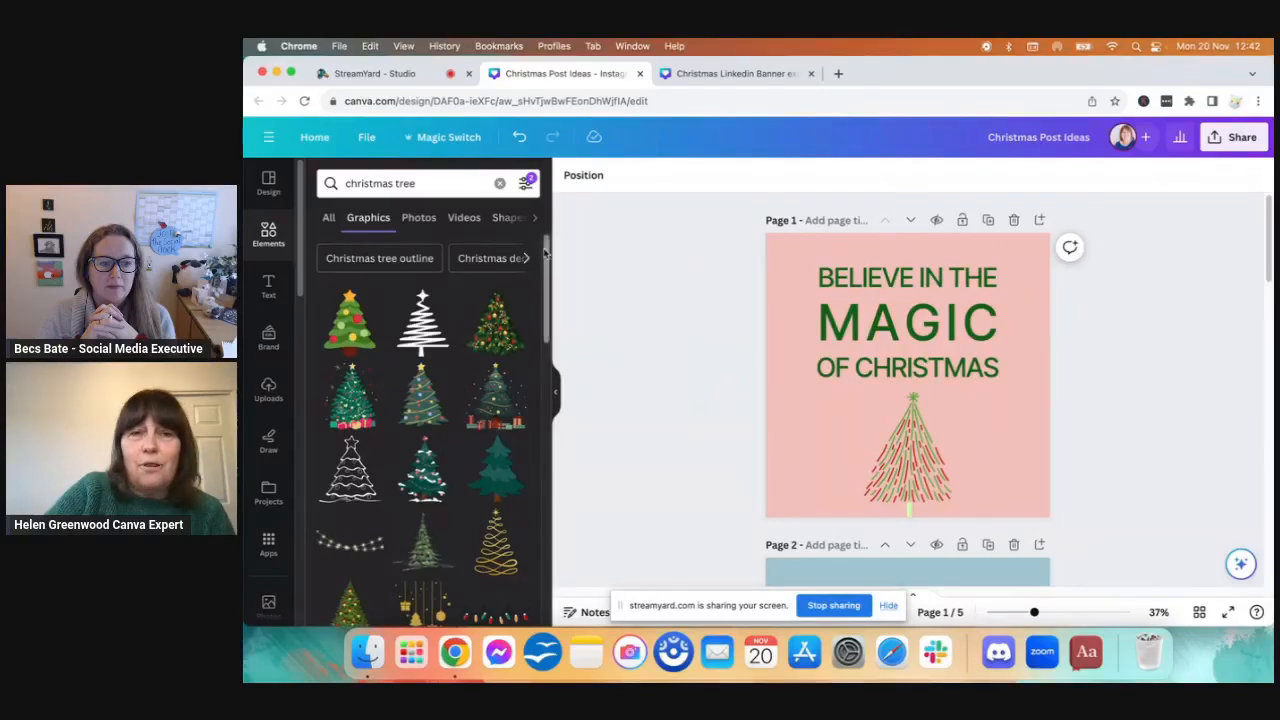
{"action": "scroll", "coordinate": [465, 449], "scroll_direction": "down", "scroll_amount": 2}
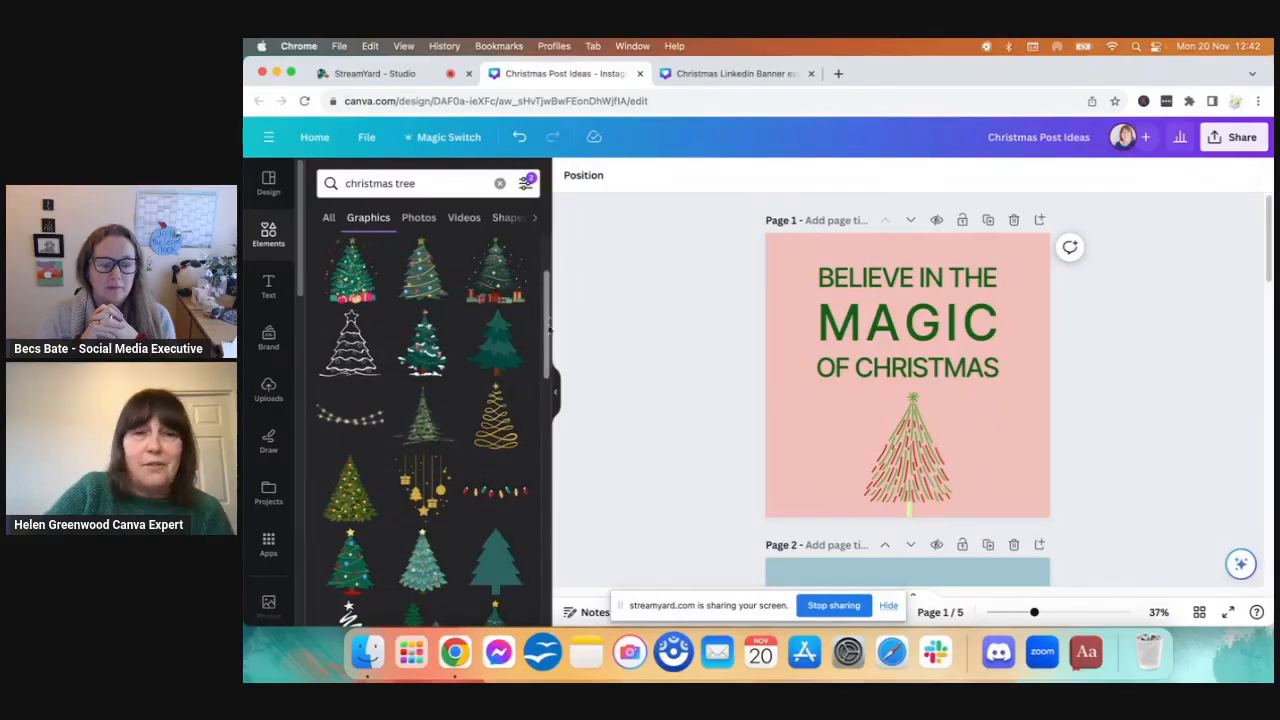
{"action": "scroll", "coordinate": [548, 375], "scroll_direction": "down", "scroll_amount": 3}
{"action": "left_click_drag", "start_coordinate": [548, 375], "coordinate": [548, 383]}
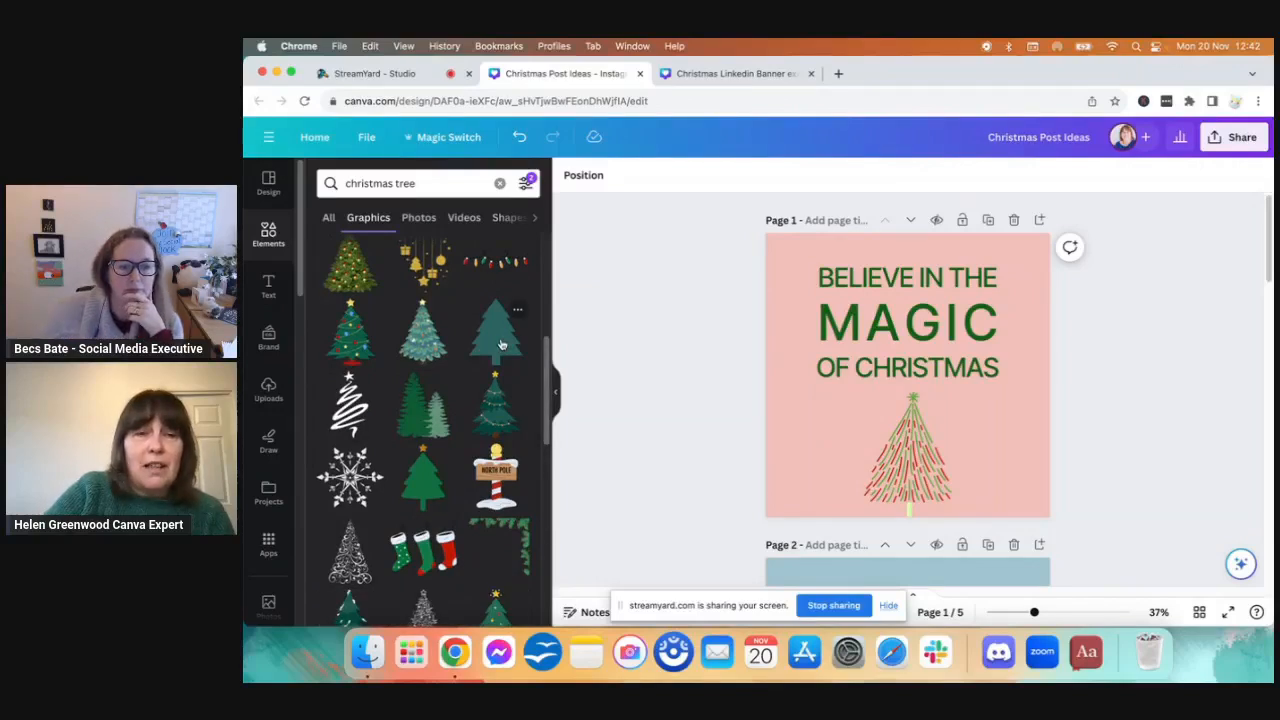
Step: Try the plain teal tree and the decorated blue-green tree graphic on page 1, undoing each insertion
{"action": "left_click", "coordinate": [498, 335]}
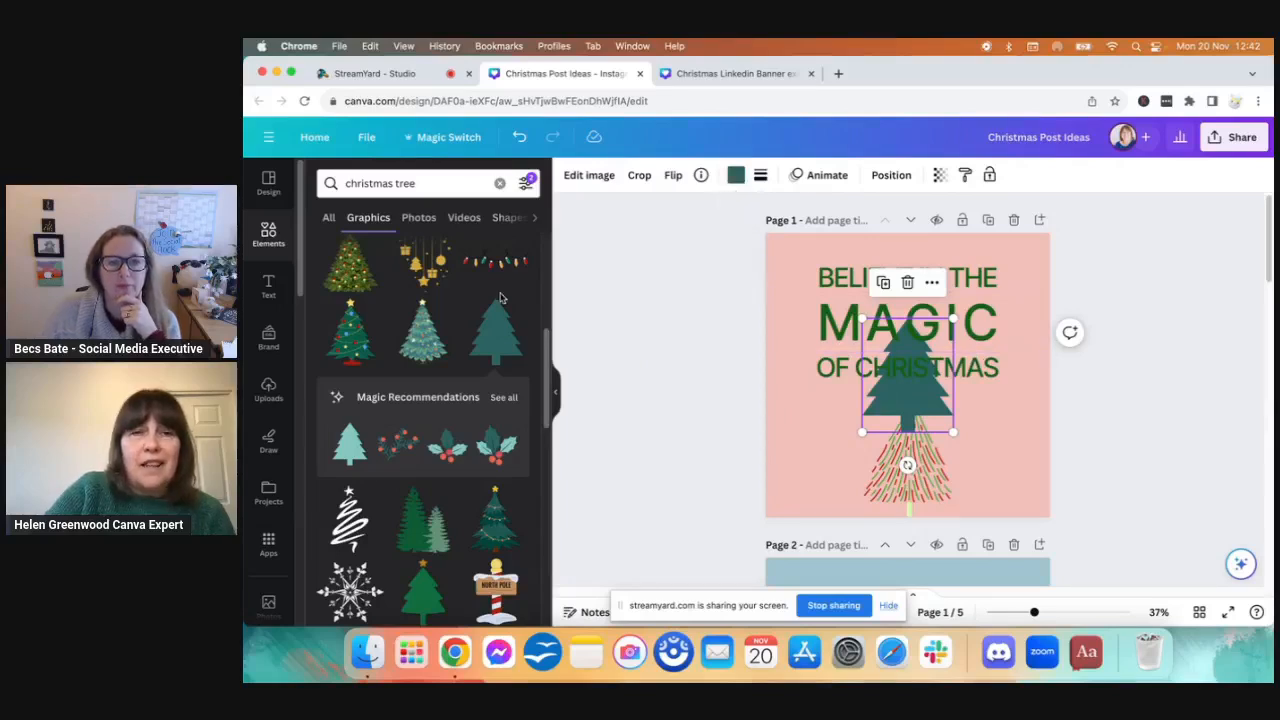
{"action": "left_click", "coordinate": [519, 137]}
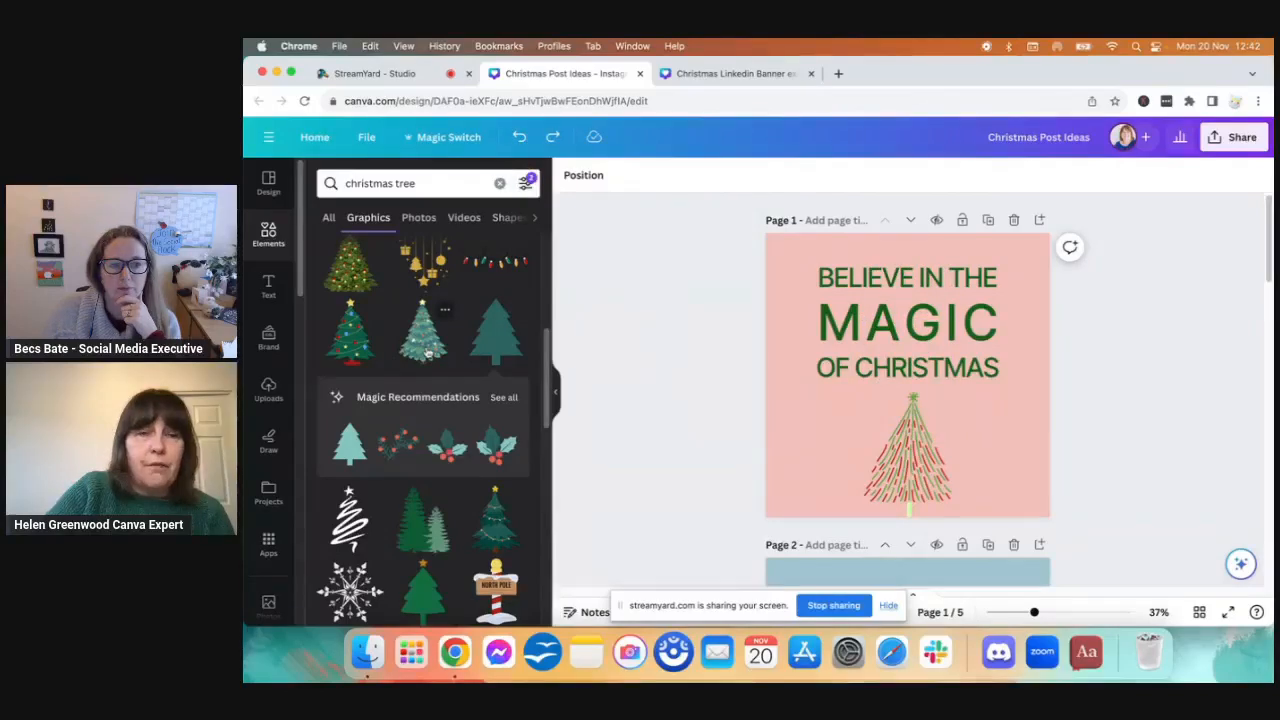
{"action": "left_click", "coordinate": [427, 350]}
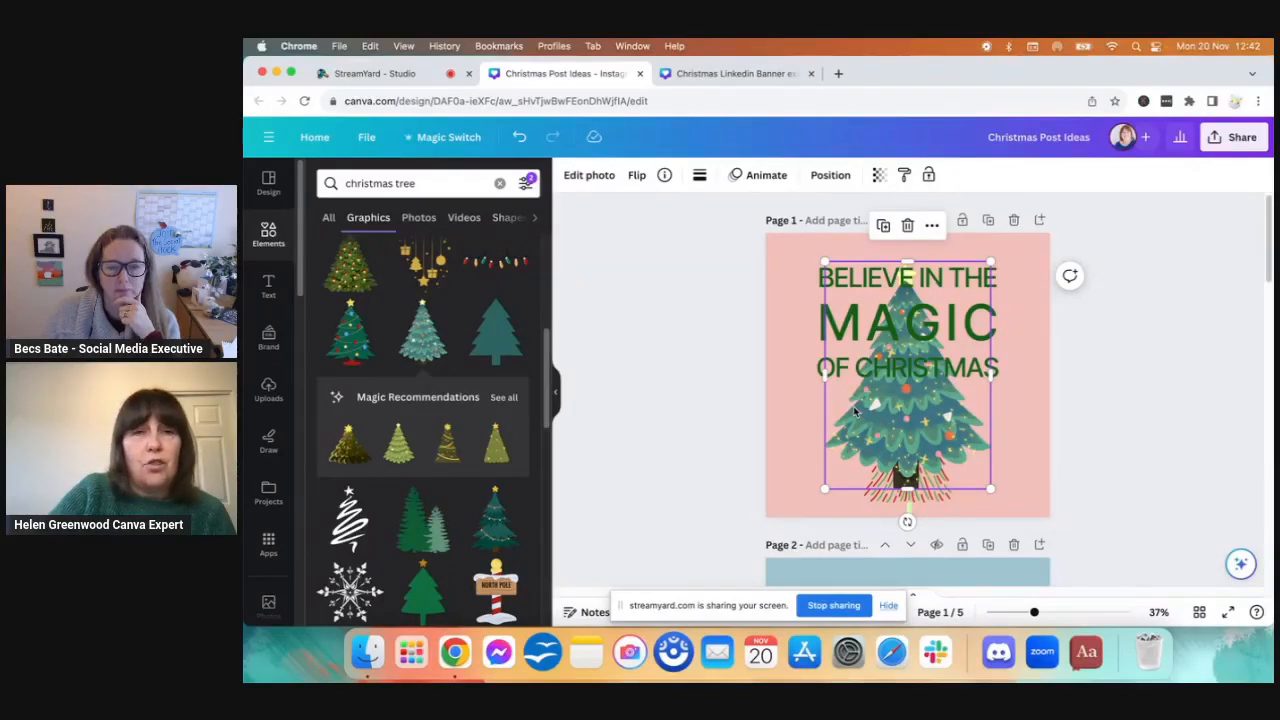
{"action": "left_click", "coordinate": [520, 137]}
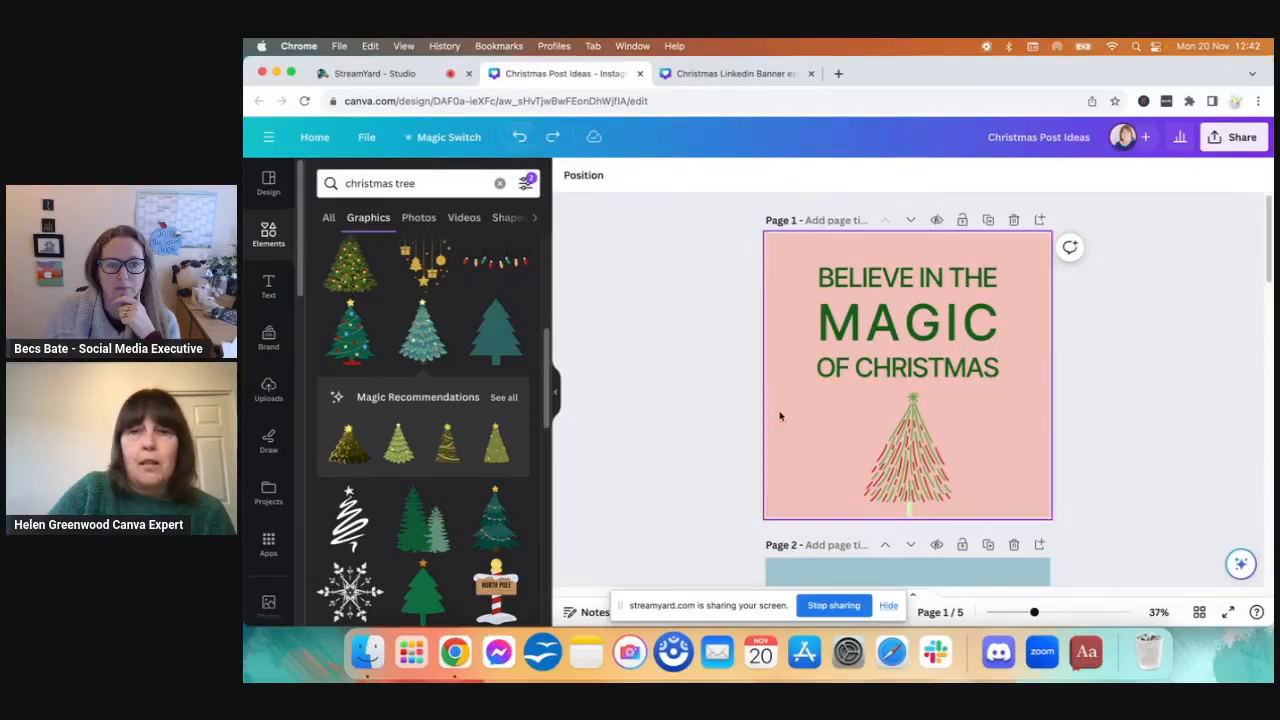
Step: Examine the editable colours of the existing Christmas tree graphic on page 1, including the custom colour picker for its first green
{"action": "left_click", "coordinate": [900, 473]}
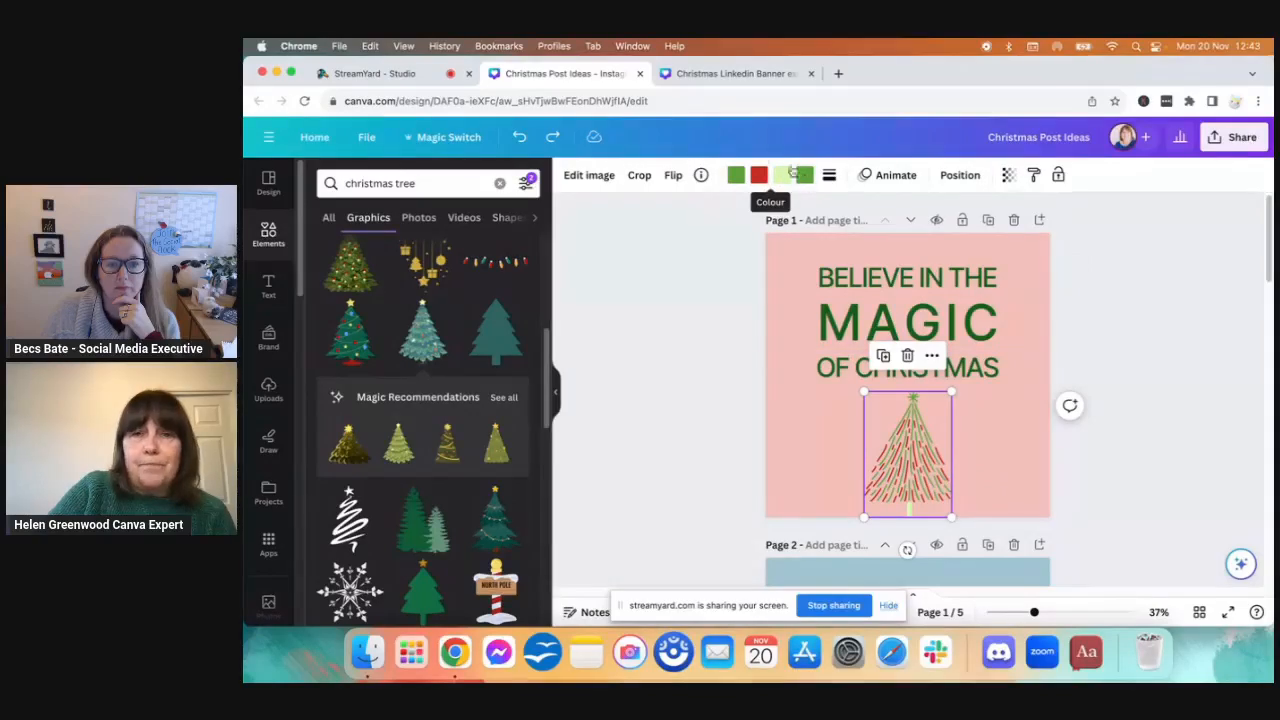
{"action": "left_click", "coordinate": [736, 176]}
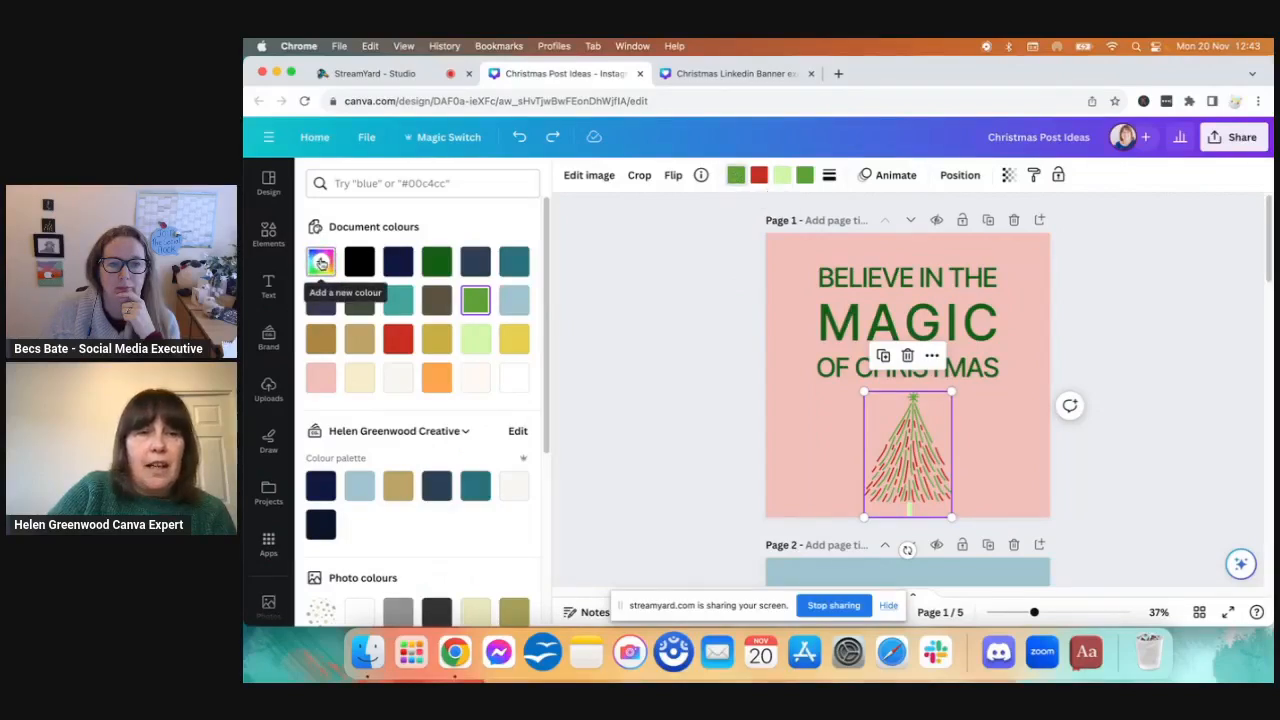
{"action": "left_click", "coordinate": [321, 262]}
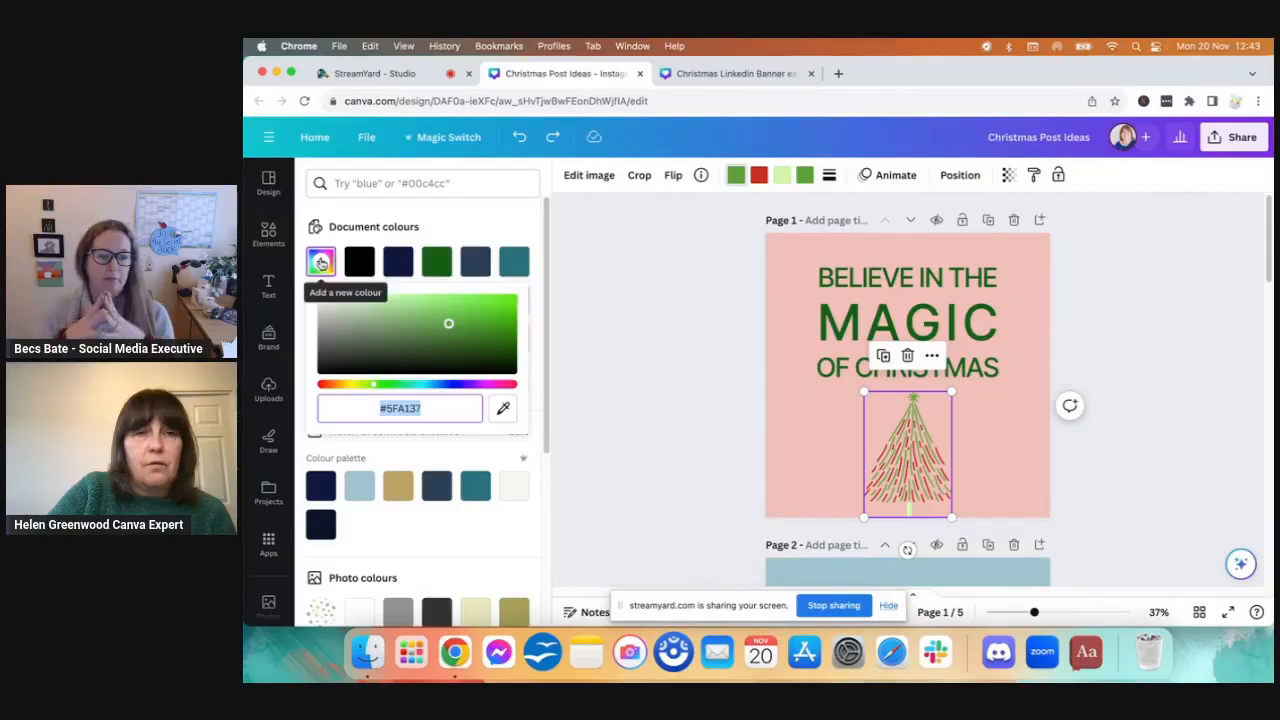
{"action": "left_click", "coordinate": [600, 348]}
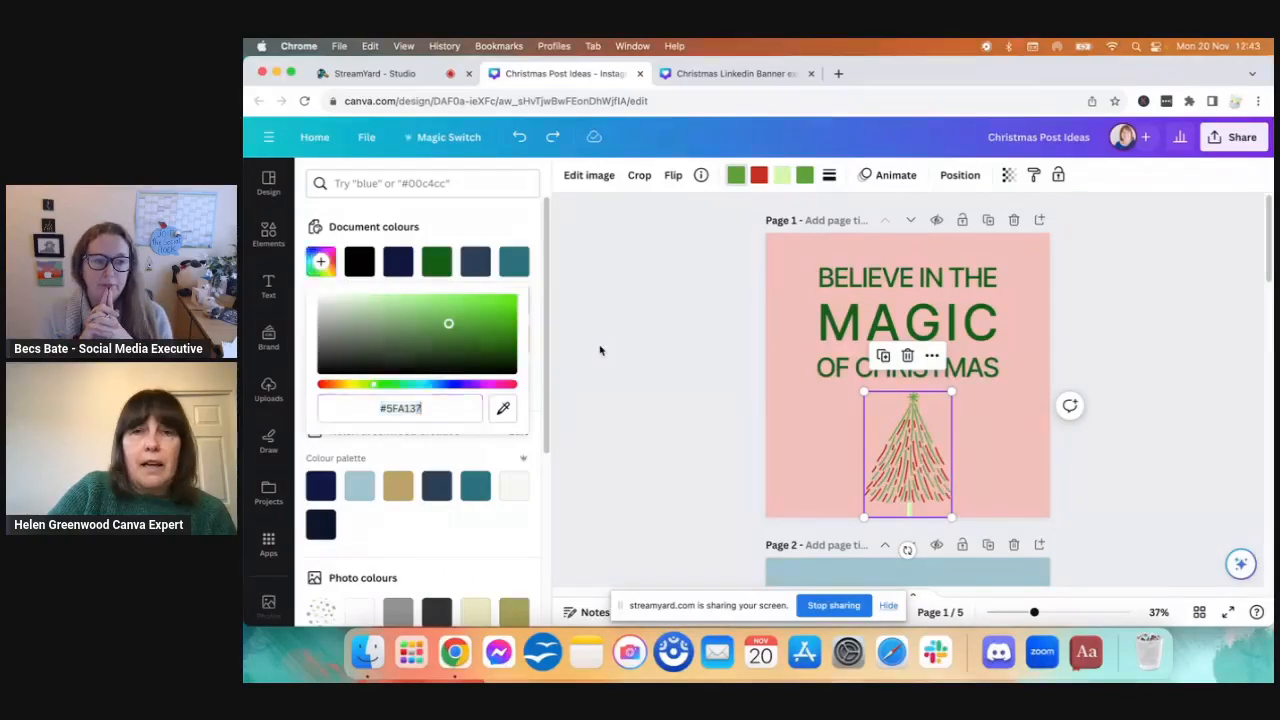
{"action": "left_click", "coordinate": [736, 175]}
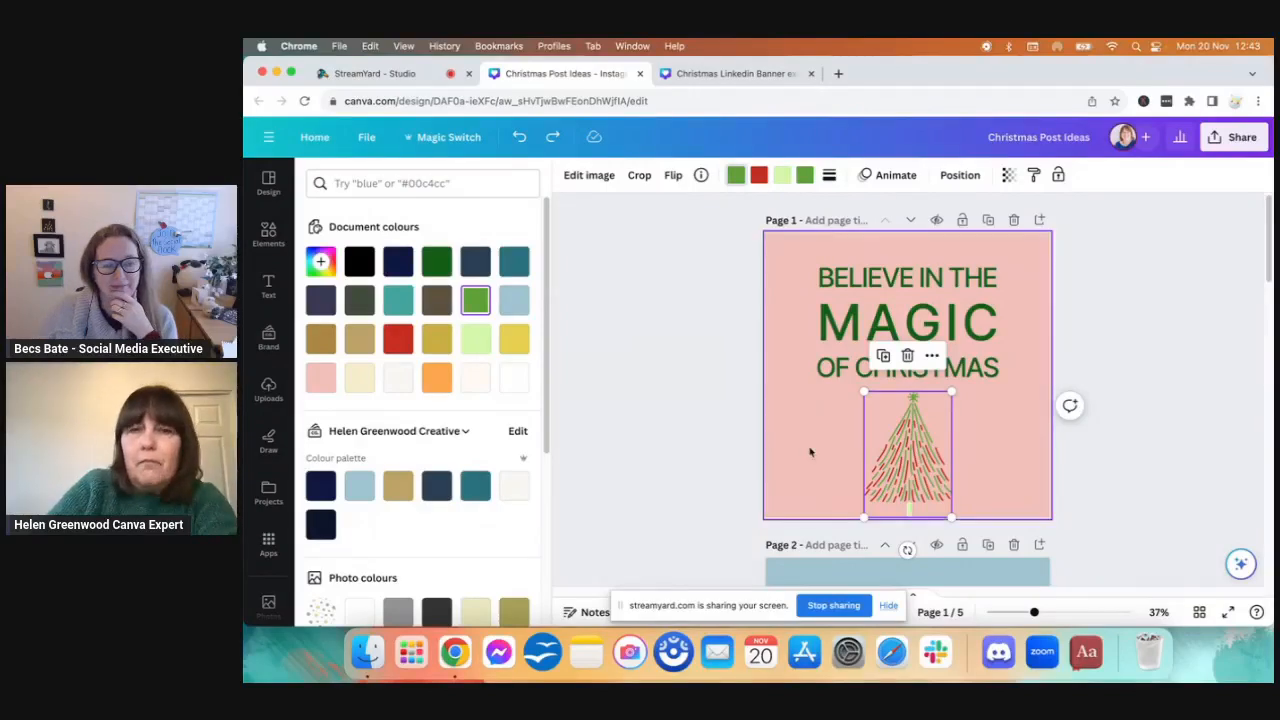
{"action": "left_click", "coordinate": [768, 477]}
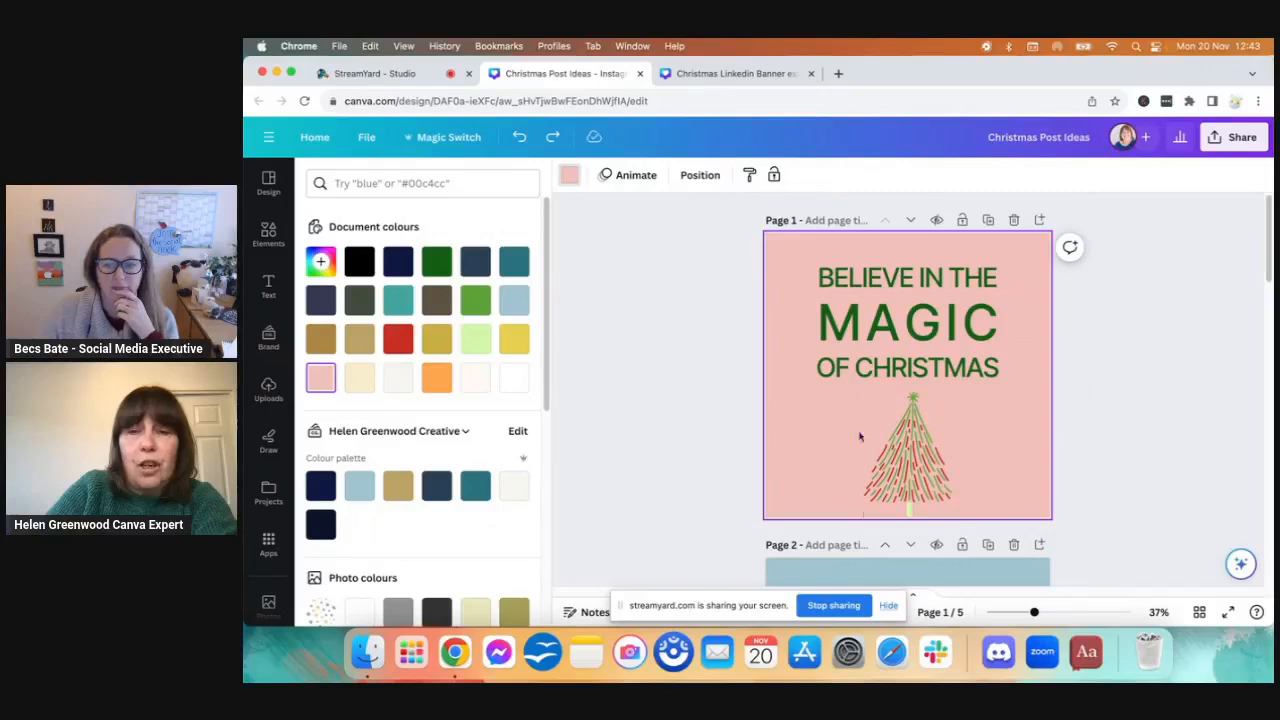
{"action": "left_click", "coordinate": [916, 452]}
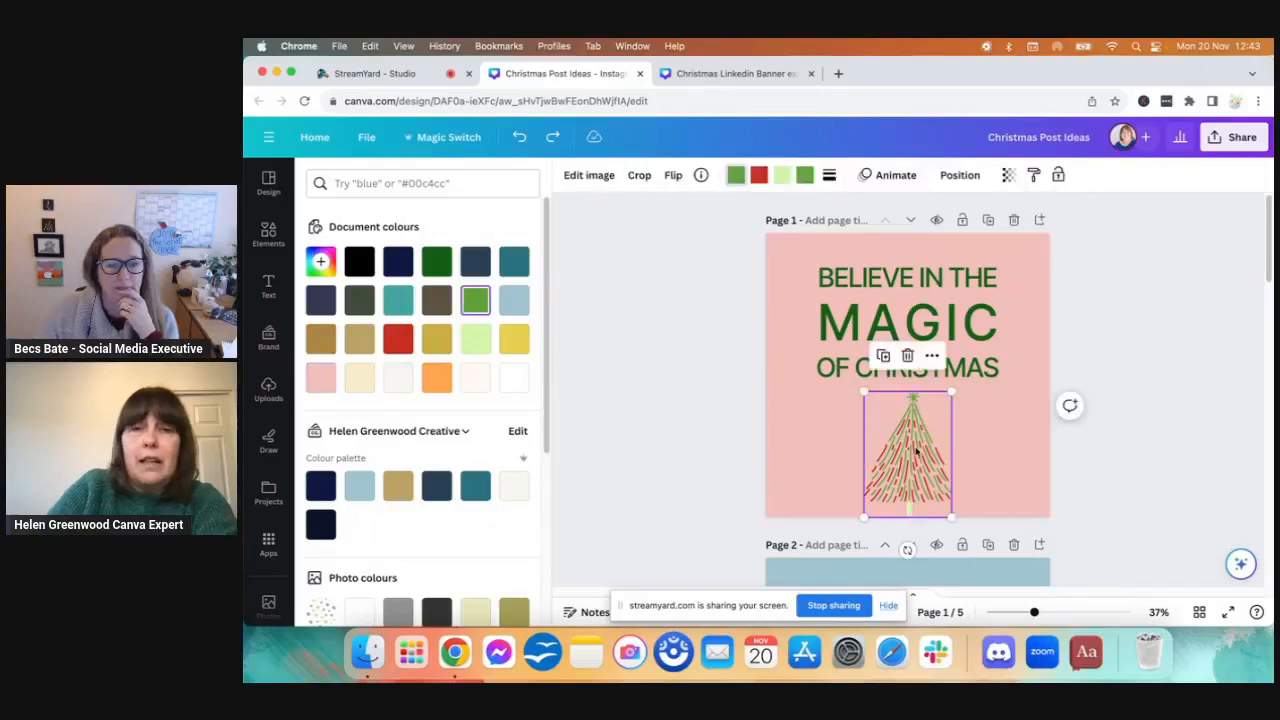
{"action": "left_click", "coordinate": [777, 322]}
{"action": "left_click", "coordinate": [777, 298]}
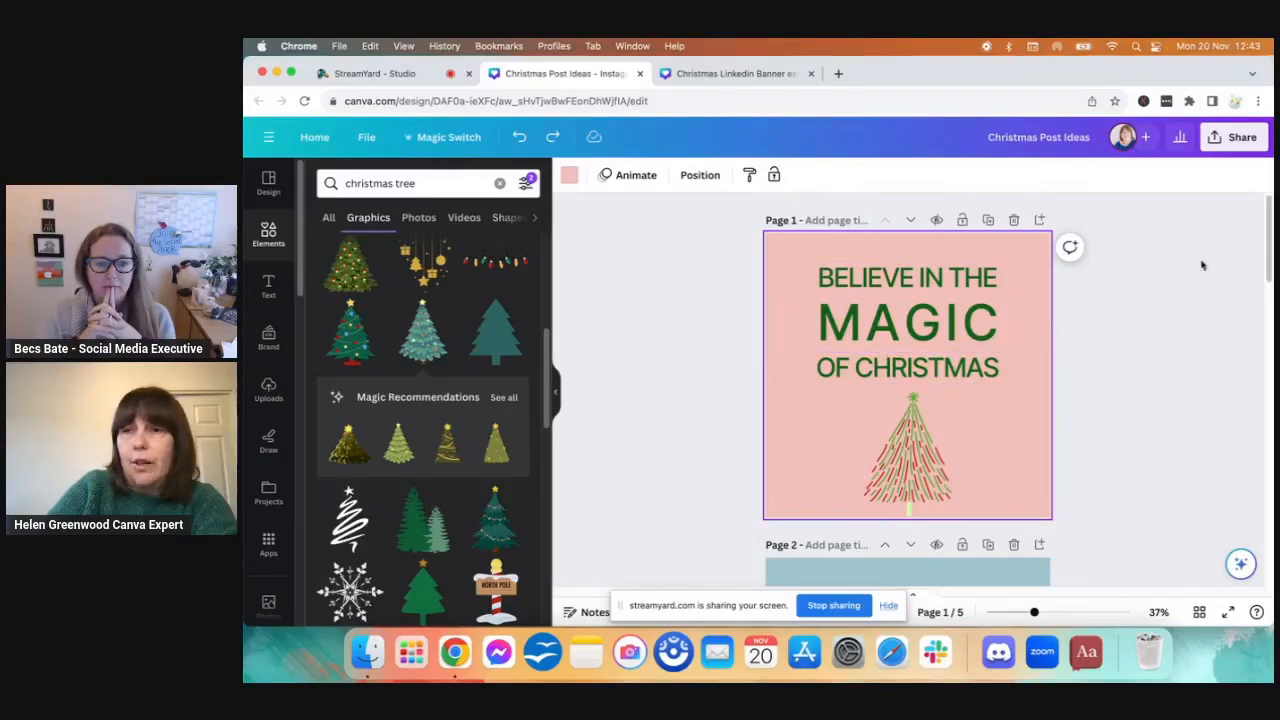
Step: Add a rounded square from the shape library to page 2, over the testimonial circle
{"action": "left_click_drag", "start_coordinate": [1268, 218], "coordinate": [1271, 322]}
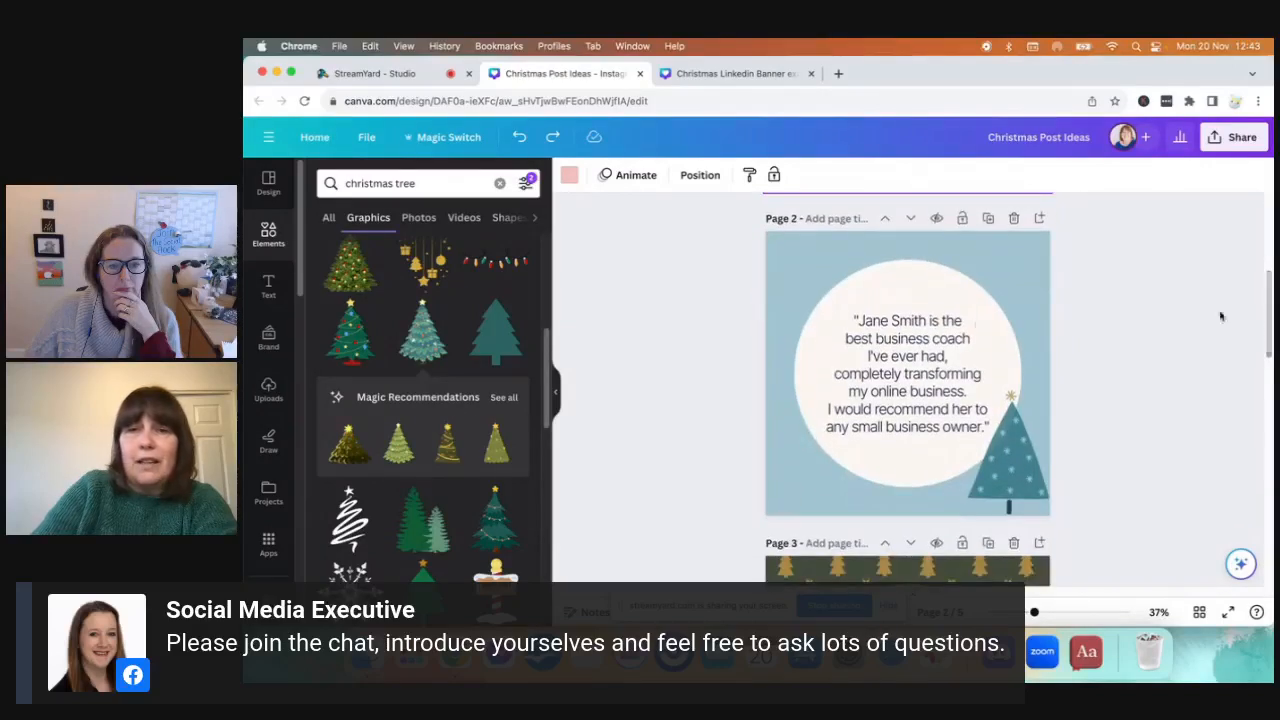
{"action": "left_click", "coordinate": [921, 289]}
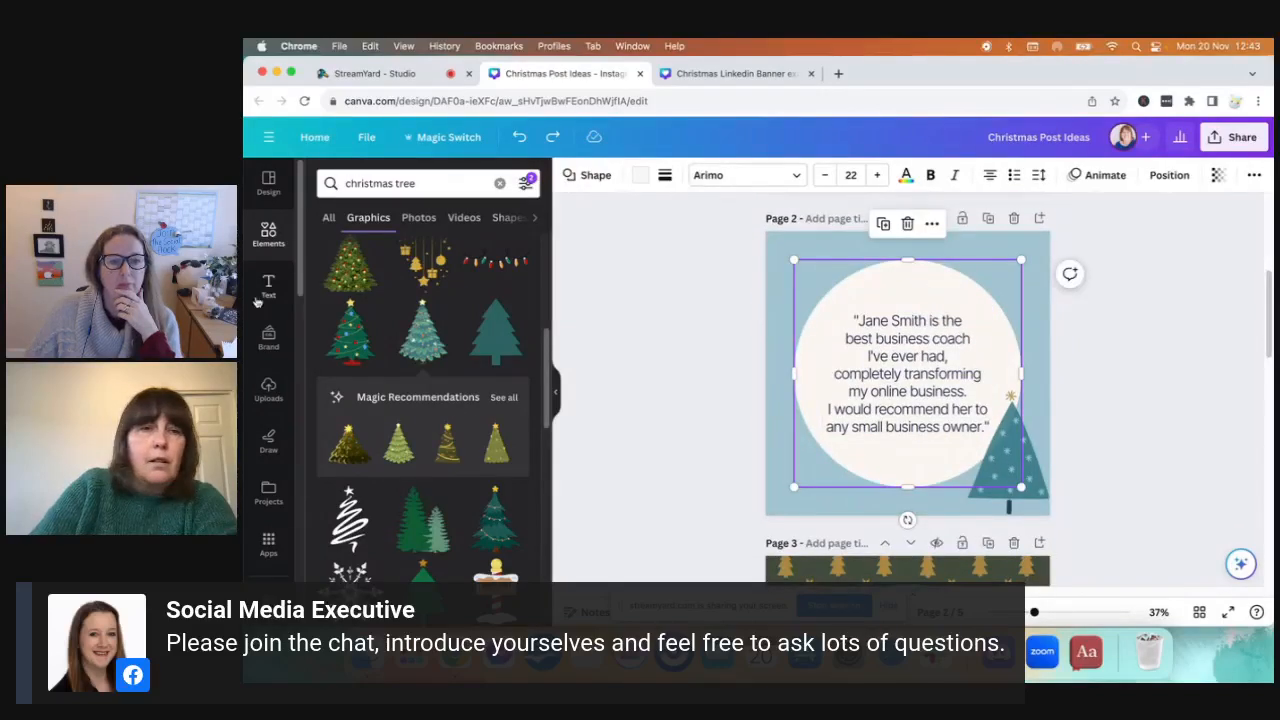
{"action": "left_click", "coordinate": [264, 238]}
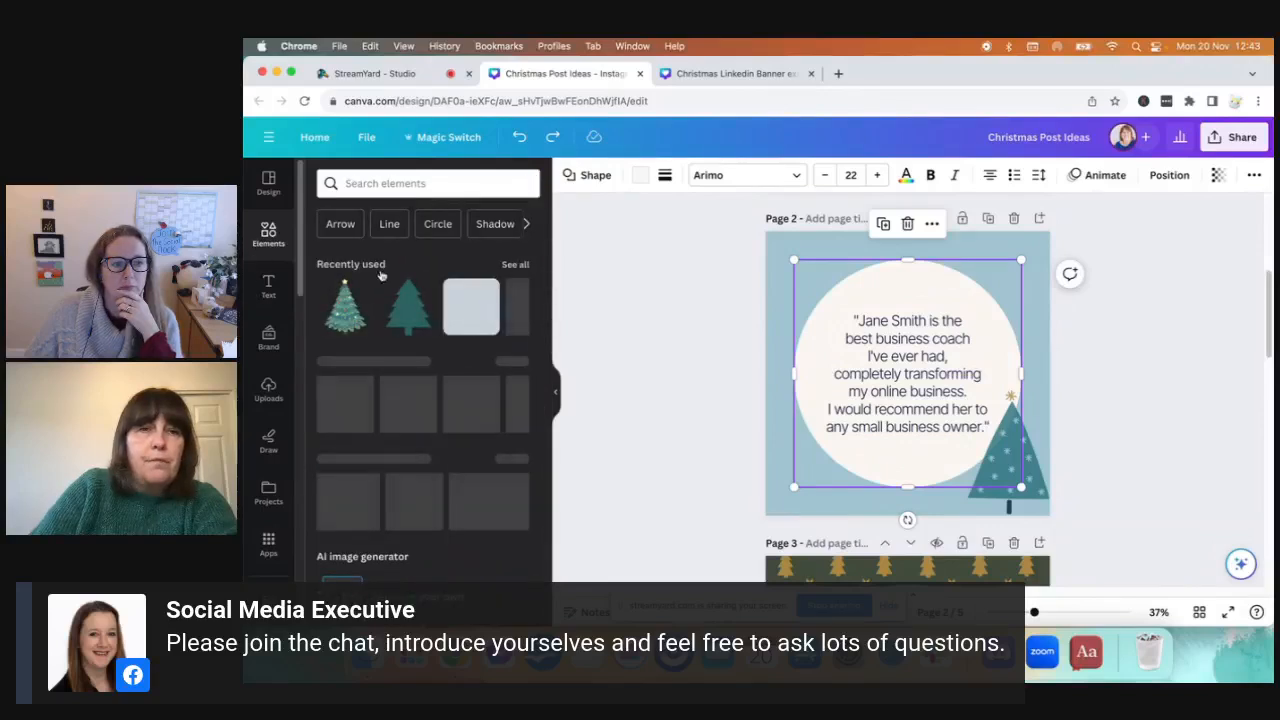
{"action": "scroll", "coordinate": [528, 298], "scroll_direction": "down", "scroll_amount": 3}
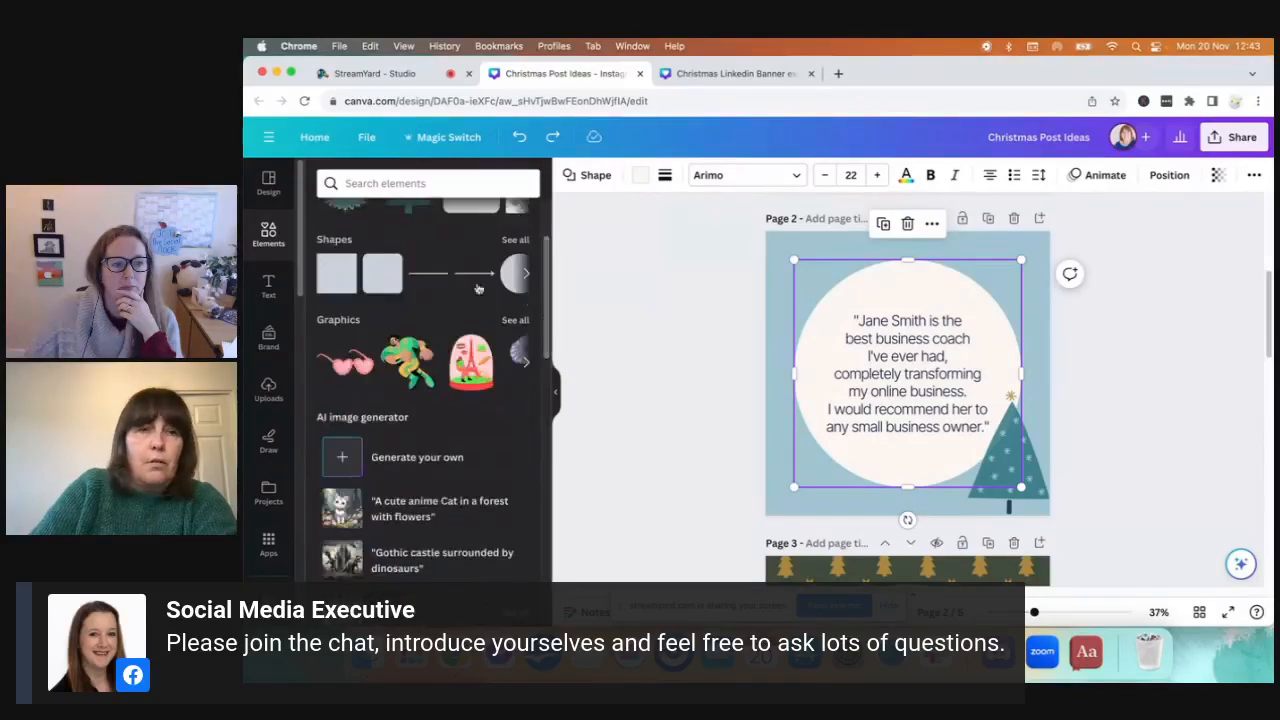
{"action": "left_click", "coordinate": [515, 241]}
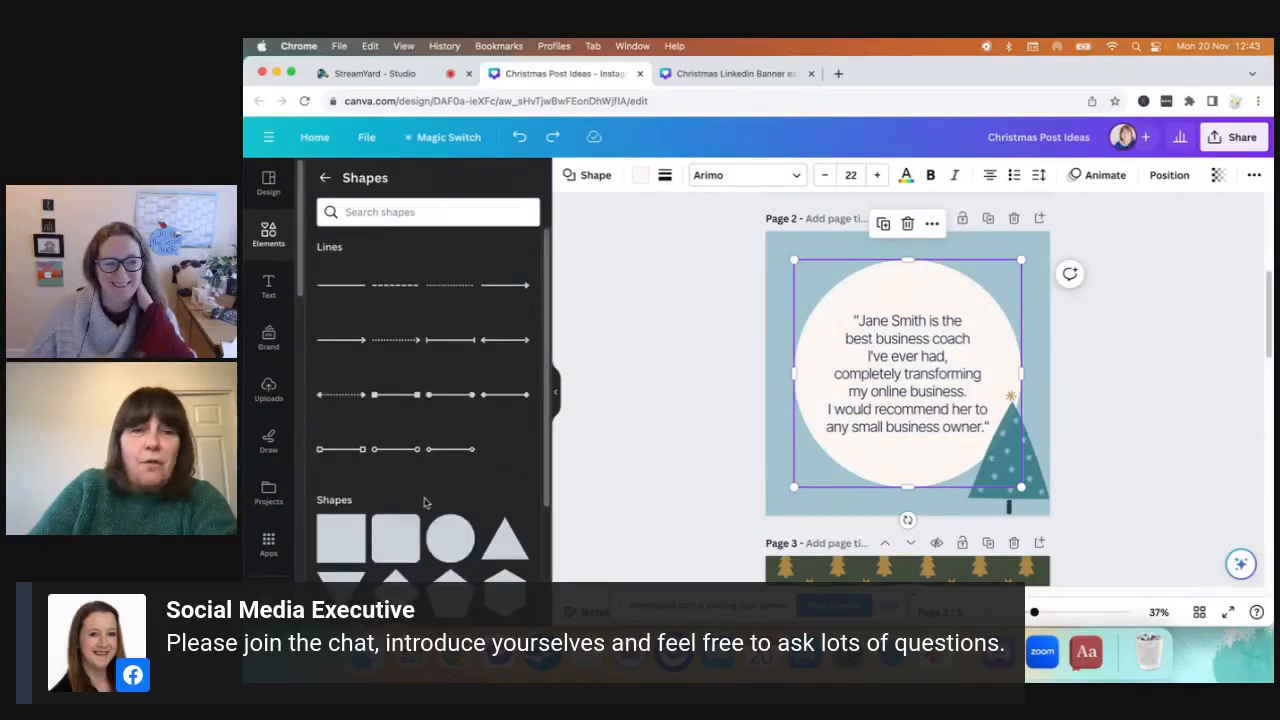
{"action": "scroll", "coordinate": [538, 295], "scroll_direction": "down", "scroll_amount": 5}
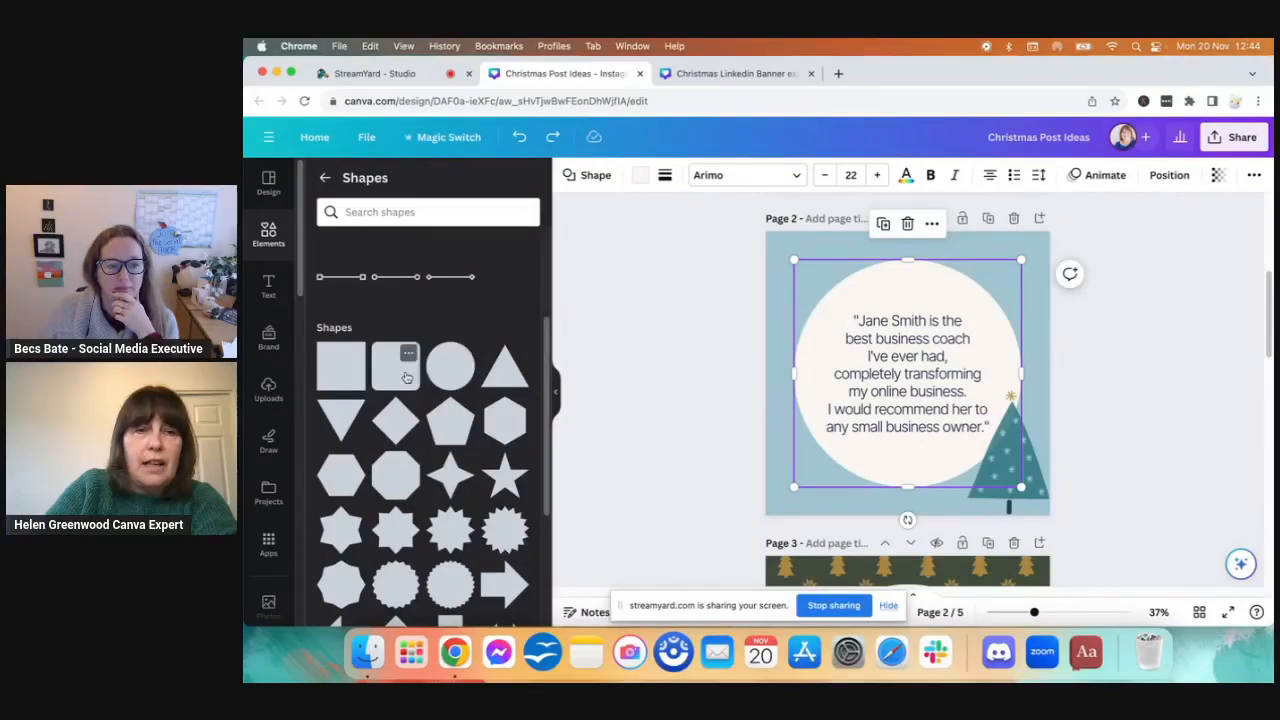
{"action": "left_click", "coordinate": [407, 377]}
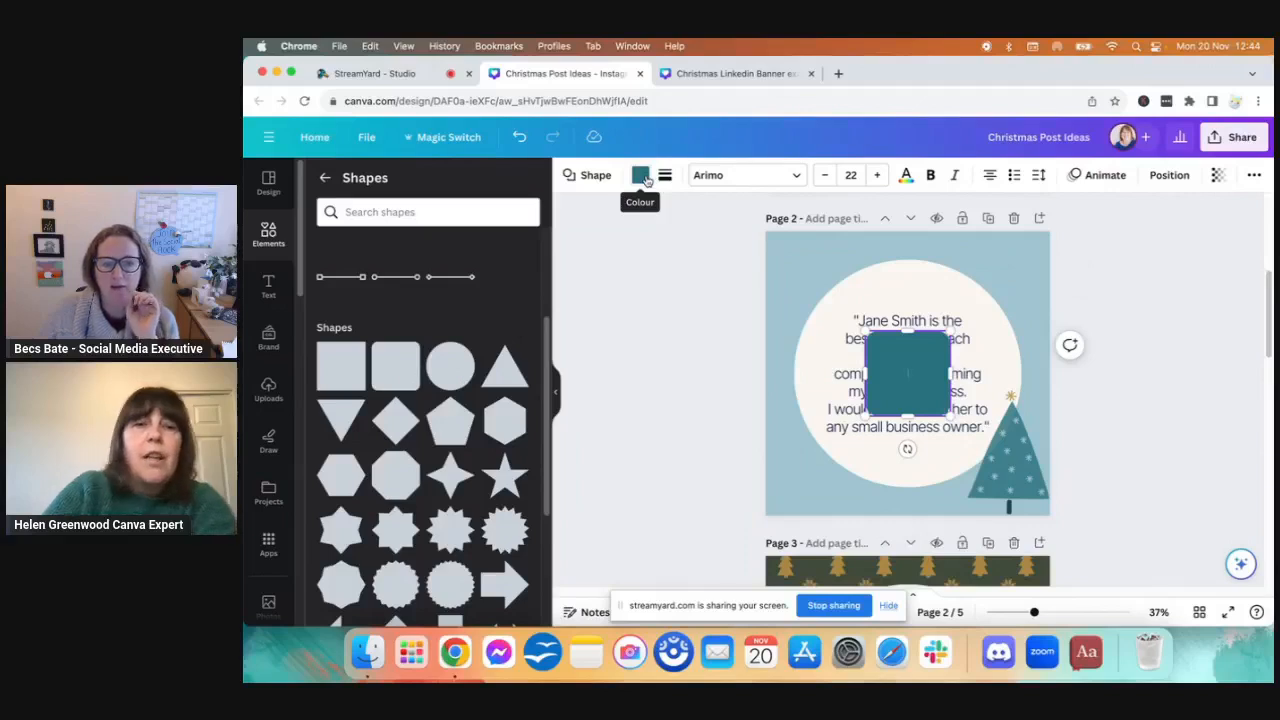
Step: Browse the full range of lines and shapes available in the shape library
{"action": "scroll", "coordinate": [548, 430], "scroll_direction": "down", "scroll_amount": 3}
{"action": "scroll", "coordinate": [548, 430], "scroll_direction": "down", "scroll_amount": 6}
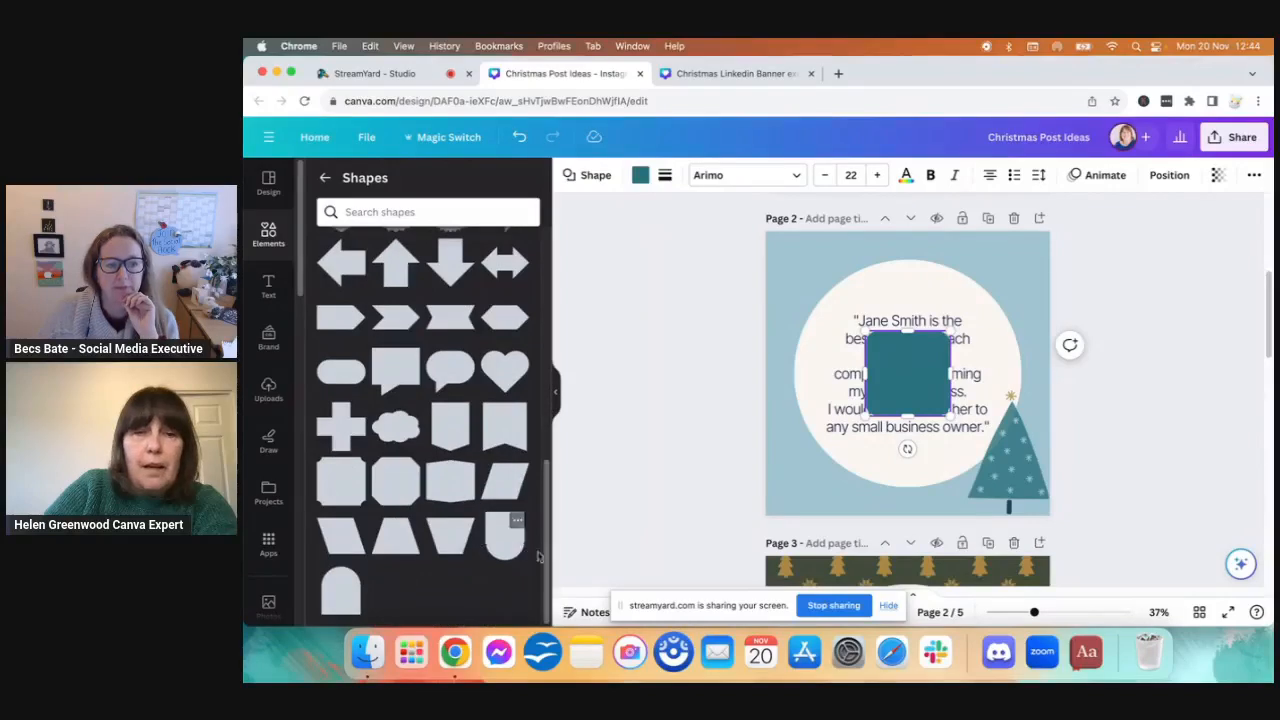
{"action": "left_click", "coordinate": [325, 177]}
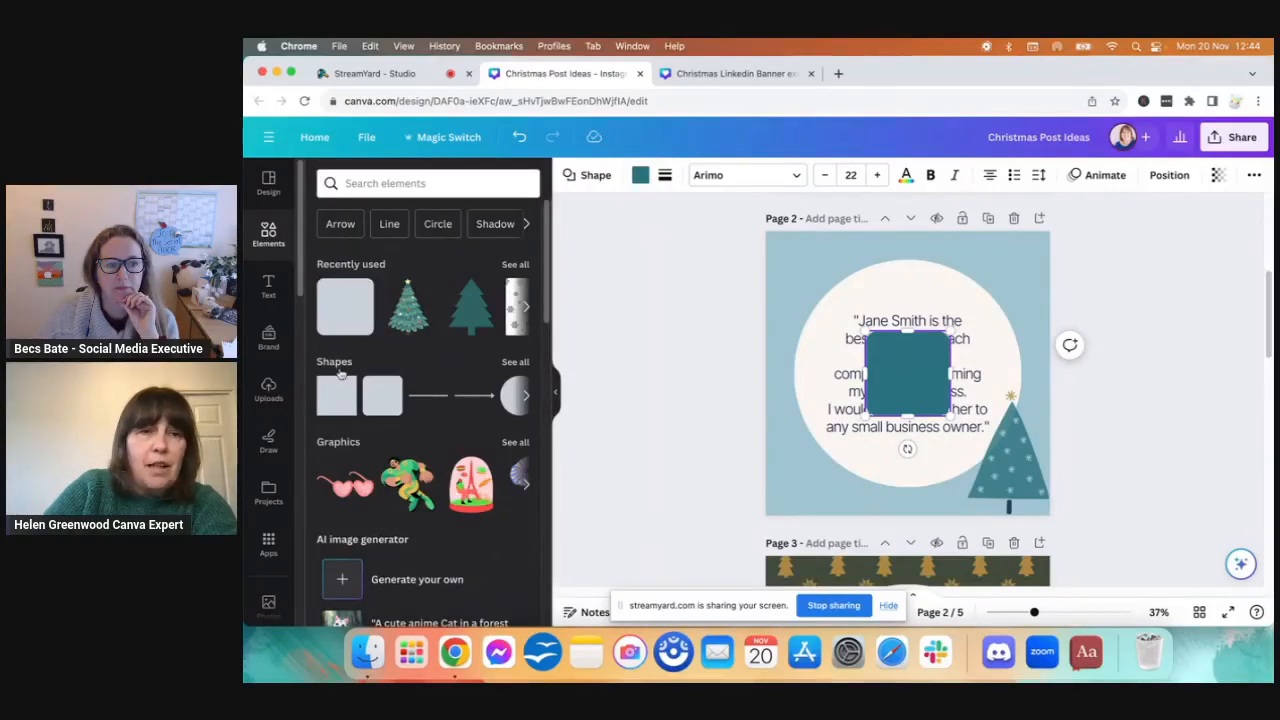
{"action": "left_click", "coordinate": [516, 362]}
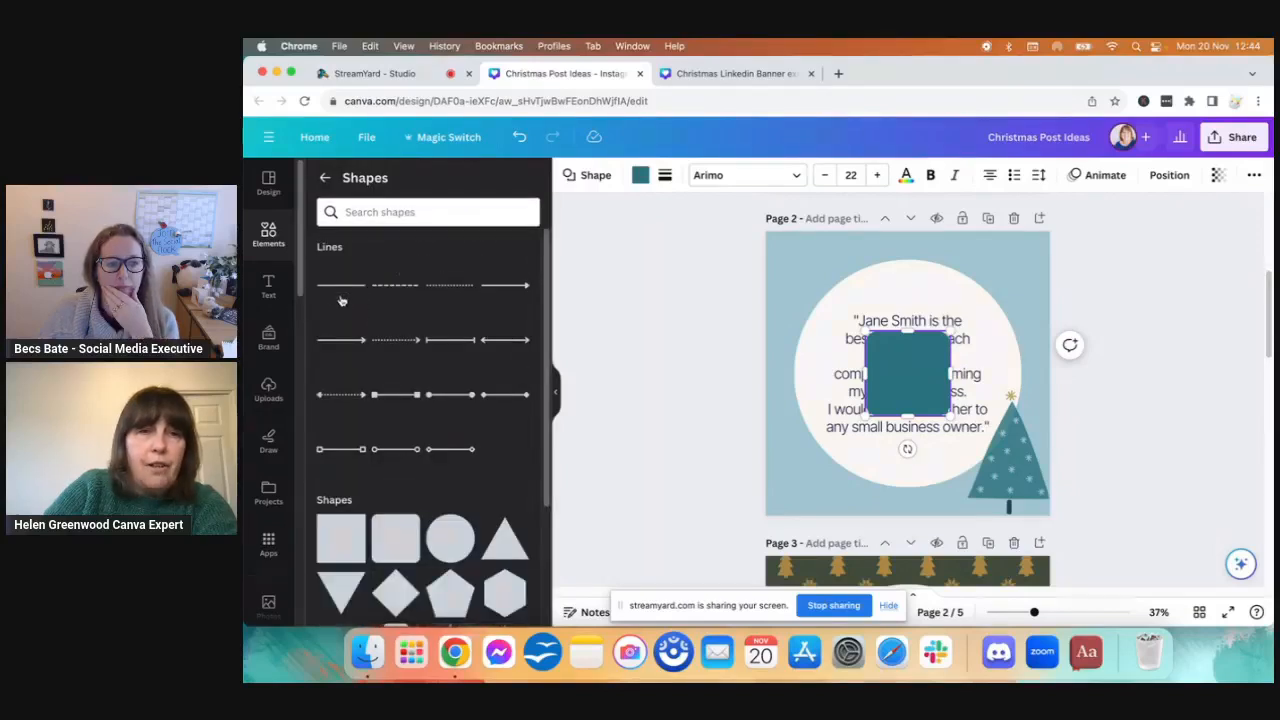
{"action": "left_click_drag", "start_coordinate": [544, 318], "coordinate": [547, 472]}
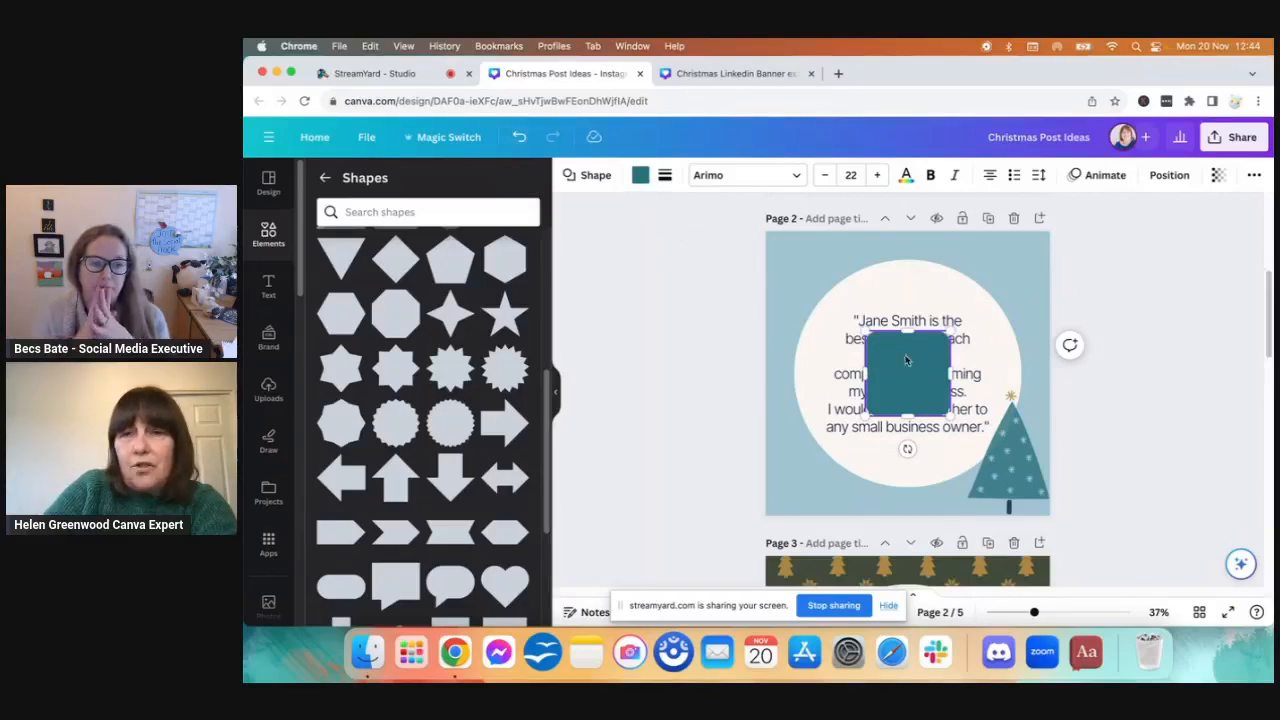
Step: Set the corner rounding of the teal square on page 2 to 0
{"action": "left_click", "coordinate": [665, 176]}
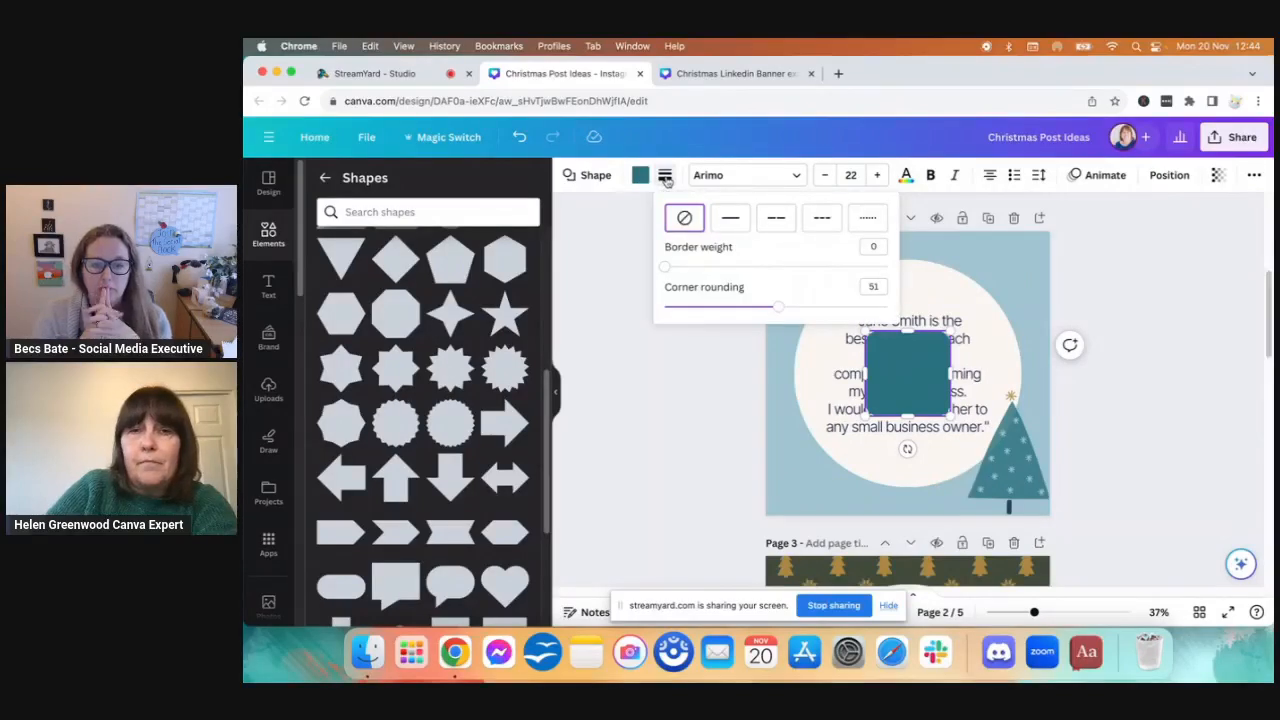
{"action": "left_click_drag", "start_coordinate": [778, 306], "coordinate": [665, 307]}
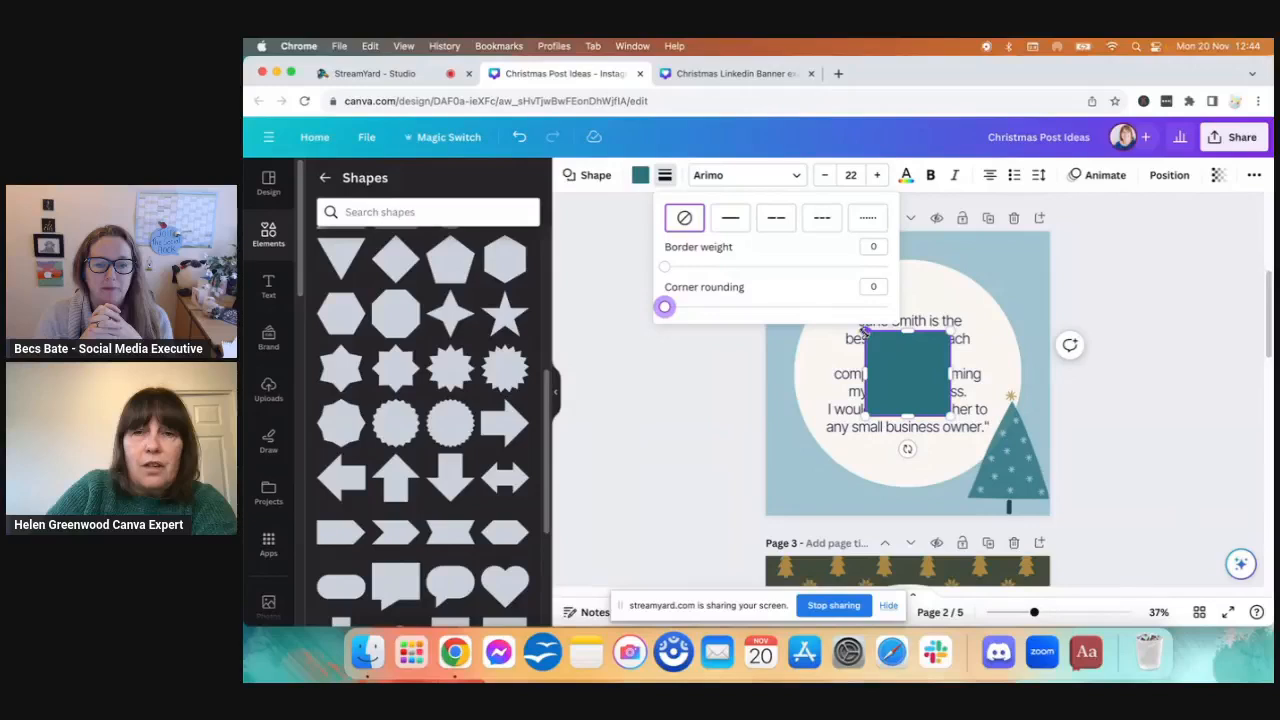
Step: Widen the teal square on page 2 slightly, and undo the square's edits and its placement over the testimonial
{"action": "mouse_move", "coordinate": [866, 370]}
{"action": "left_mouse_down"}
{"action": "mouse_move", "coordinate": [812, 366]}
{"action": "mouse_move", "coordinate": [857, 368]}
{"action": "left_mouse_up"}
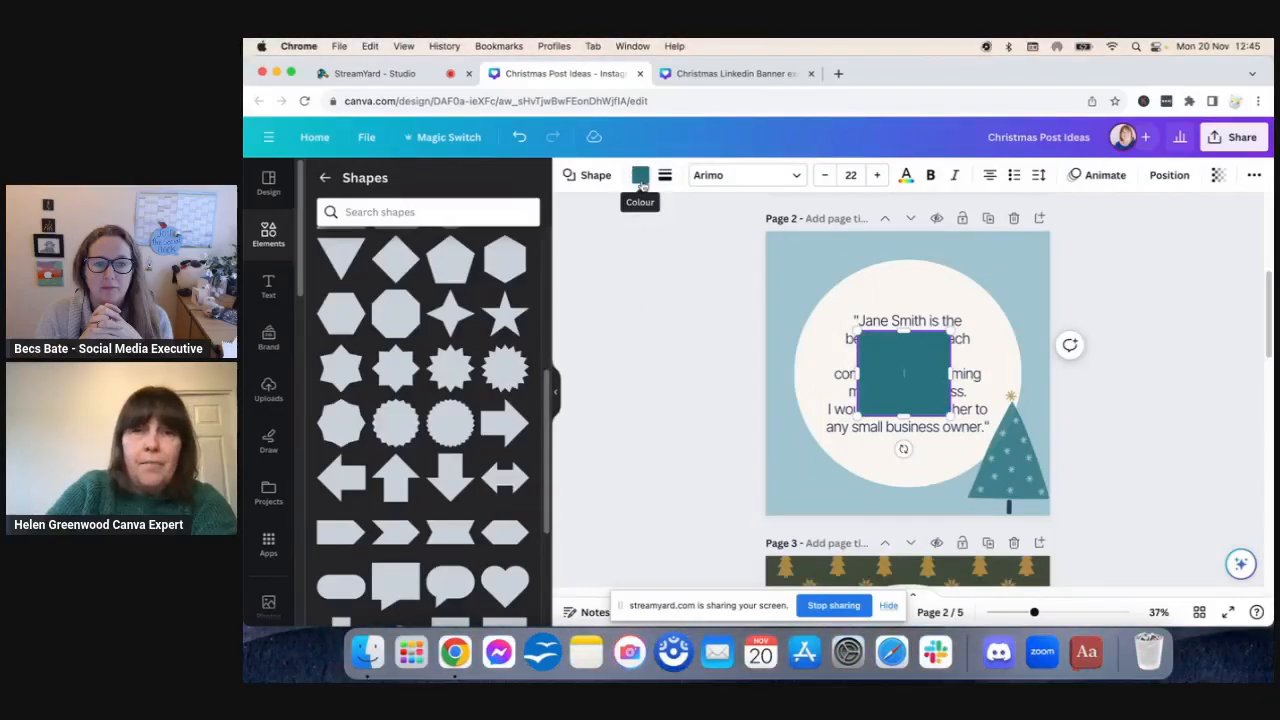
{"action": "left_click", "coordinate": [518, 138]}
{"action": "left_click", "coordinate": [516, 139]}
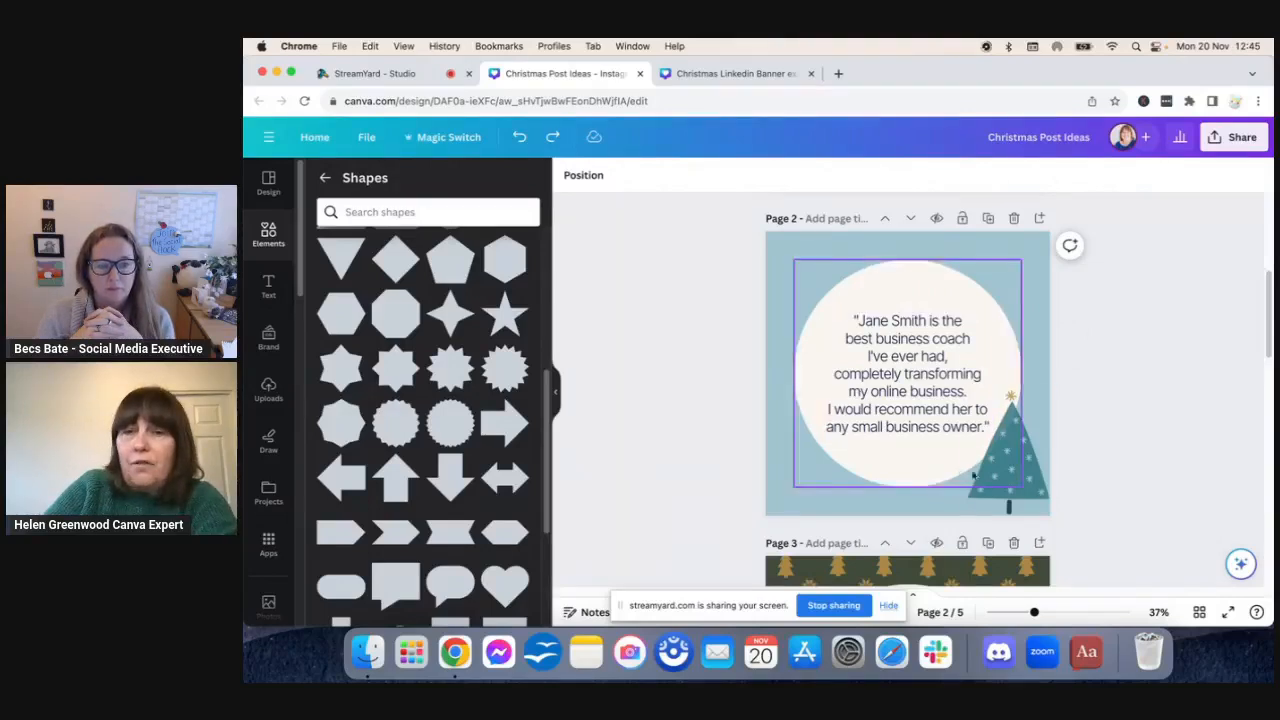
Step: Enlarge the Christmas tree on page 2 slightly and place it flush with the page's lower-right corner
{"action": "left_click", "coordinate": [985, 480]}
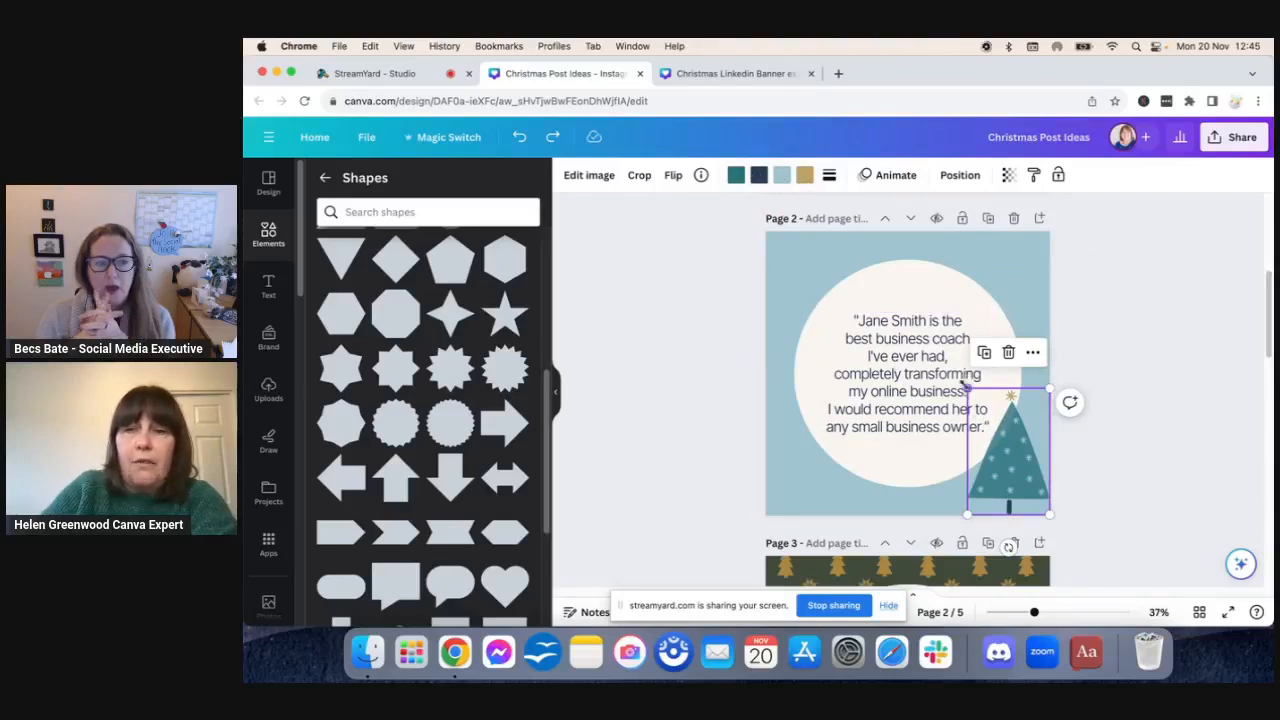
{"action": "mouse_move", "coordinate": [966, 387]}
{"action": "left_mouse_down"}
{"action": "mouse_move", "coordinate": [955, 368]}
{"action": "mouse_move", "coordinate": [965, 386]}
{"action": "left_mouse_up"}
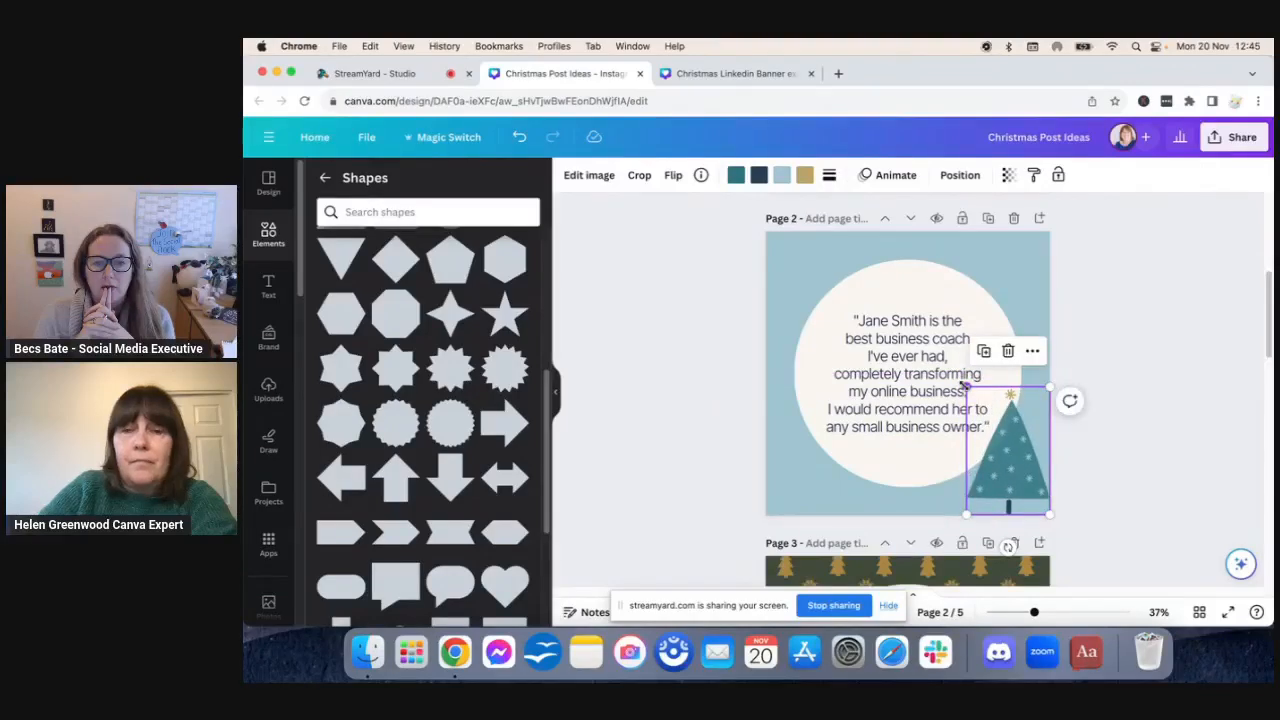
{"action": "left_click", "coordinate": [1095, 337]}
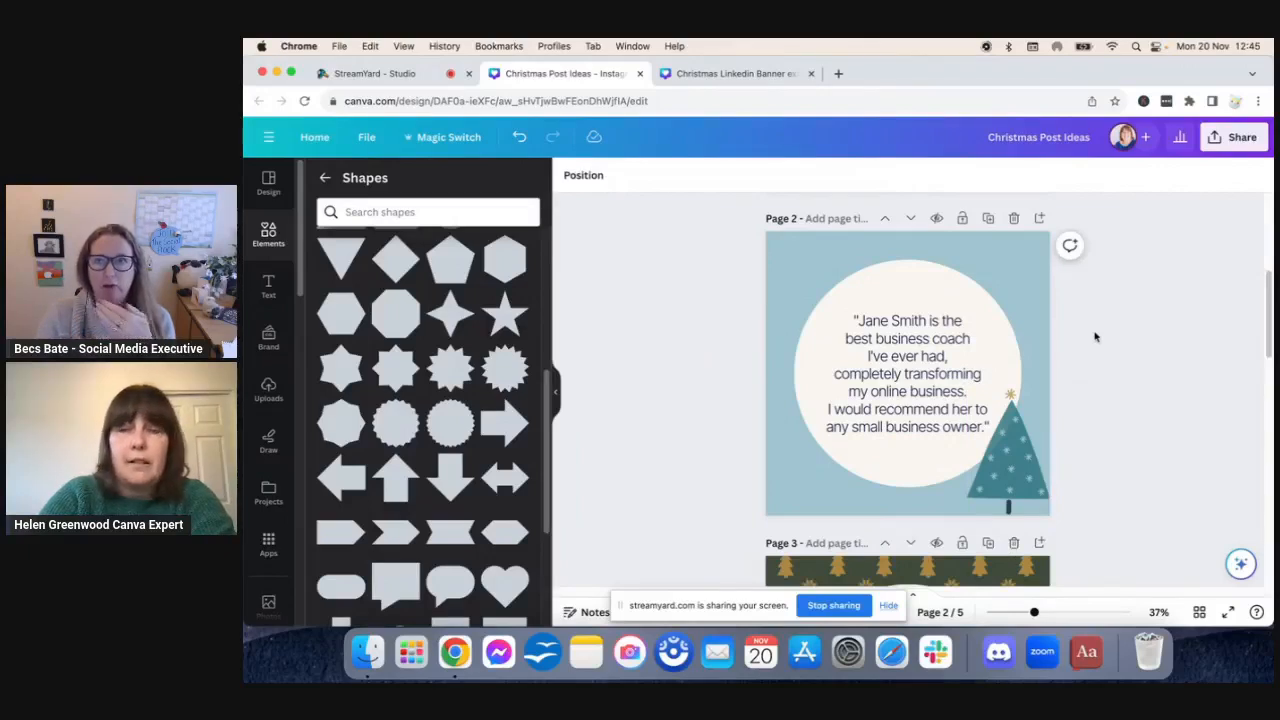
{"action": "left_click", "coordinate": [996, 474]}
{"action": "mouse_move", "coordinate": [986, 469]}
{"action": "left_mouse_down"}
{"action": "mouse_move", "coordinate": [964, 446]}
{"action": "mouse_move", "coordinate": [971, 466]}
{"action": "mouse_move", "coordinate": [996, 471]}
{"action": "left_mouse_up"}
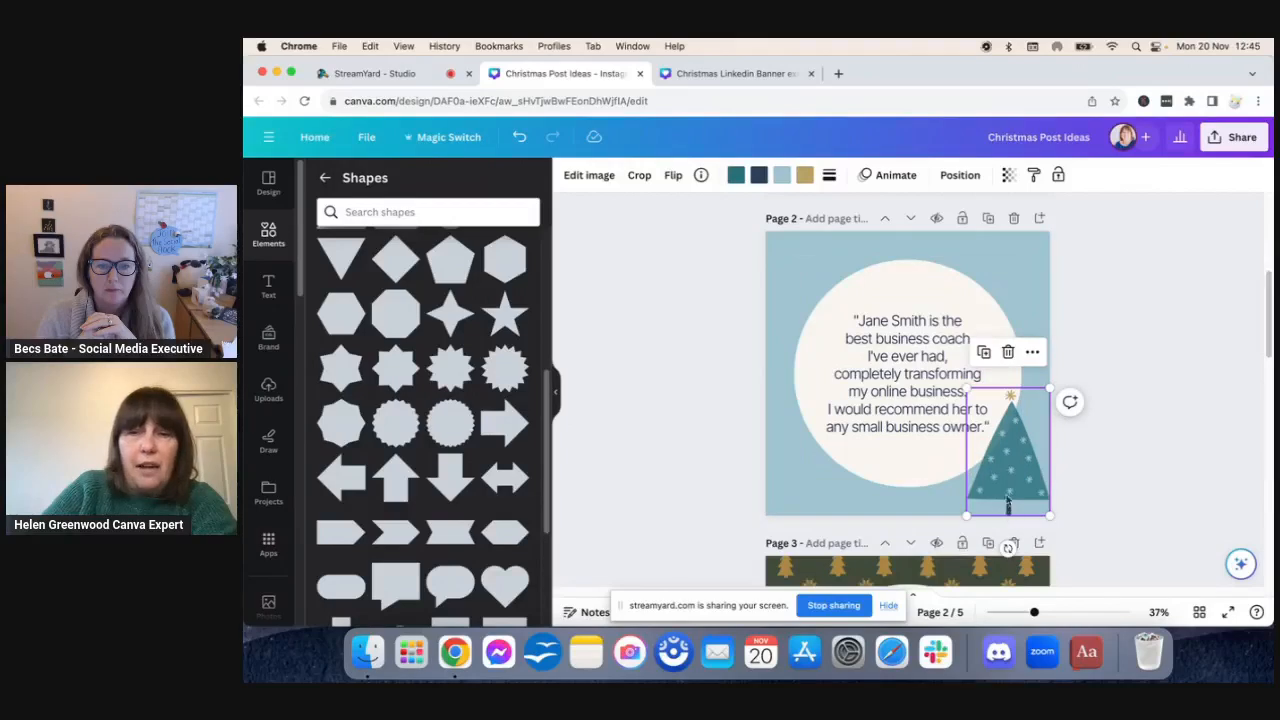
{"action": "key", "text": "super+z"}
{"action": "left_click_drag", "start_coordinate": [1007, 455], "coordinate": [1003, 510]}
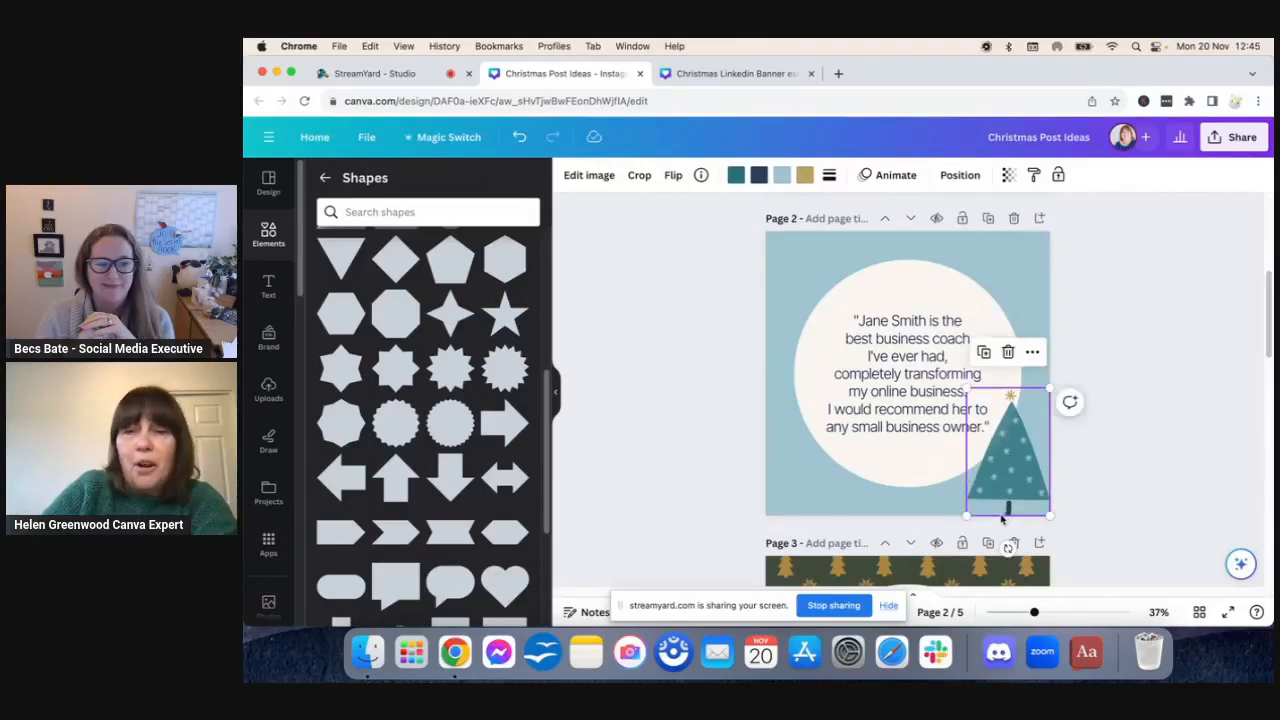
{"action": "left_click_drag", "start_coordinate": [1018, 457], "coordinate": [1016, 455]}
Step: Inspect the cream circle and the testimonial text on page 2 as separate stacked elements
{"action": "left_click", "coordinate": [845, 312]}
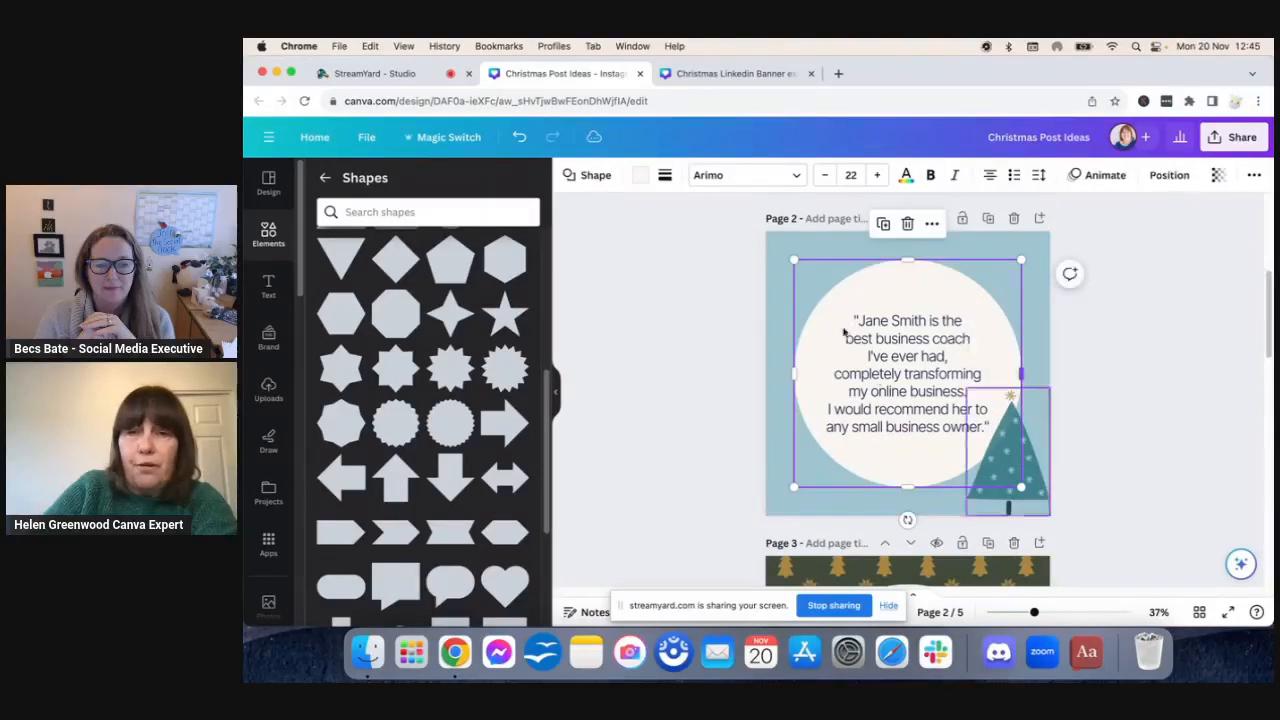
{"action": "left_click", "coordinate": [917, 386]}
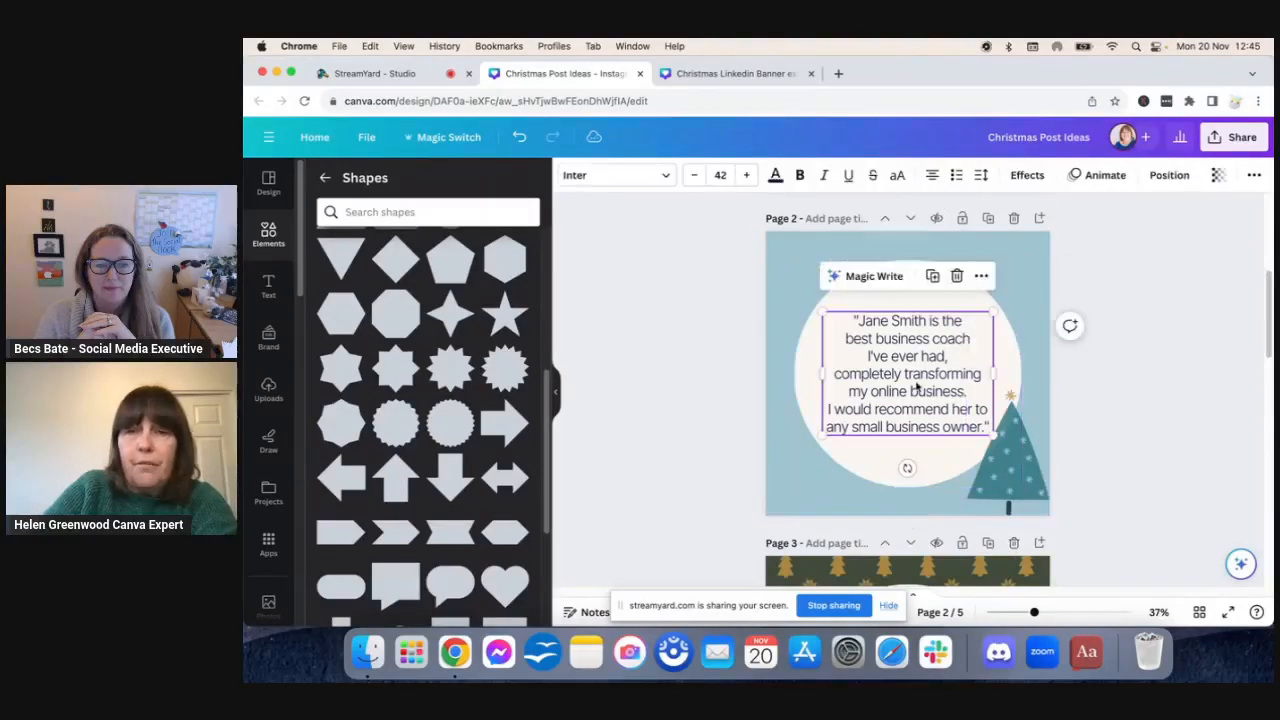
{"action": "left_click", "coordinate": [809, 364]}
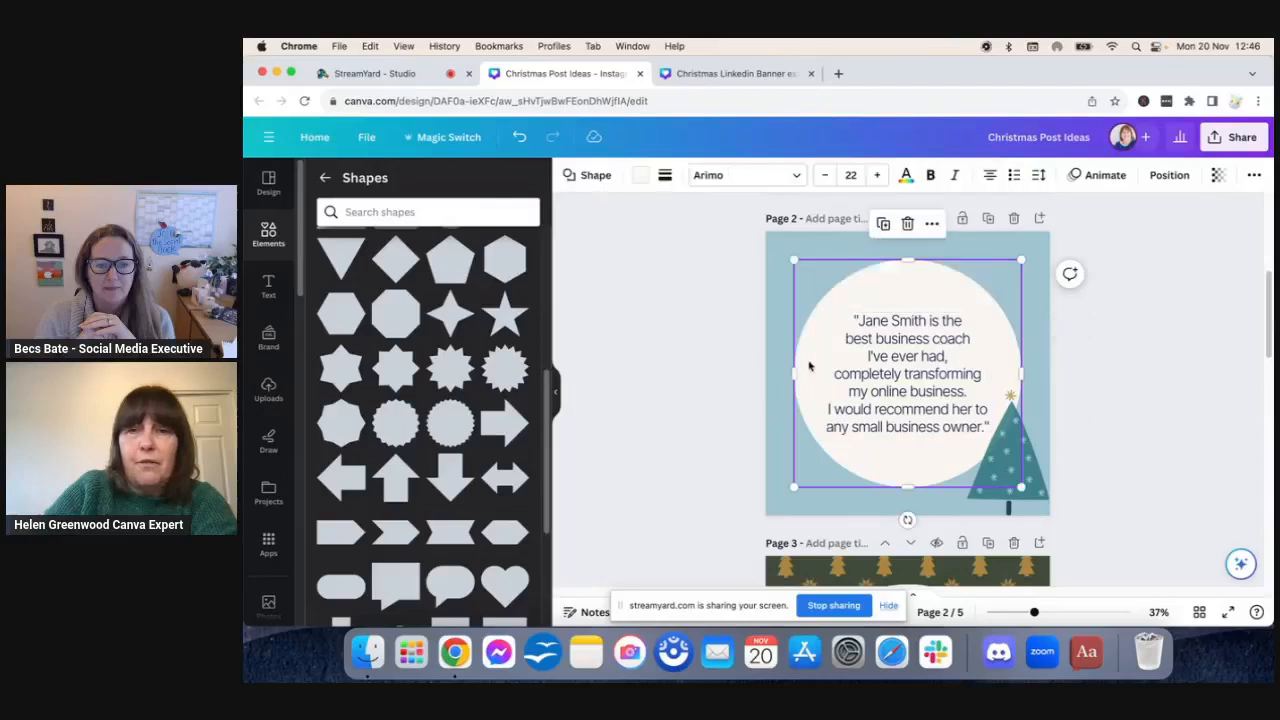
Step: Try aligning the Christmas tree on page 2 to the page's centre and middle, and undo both alignments
{"action": "left_click", "coordinate": [1033, 488]}
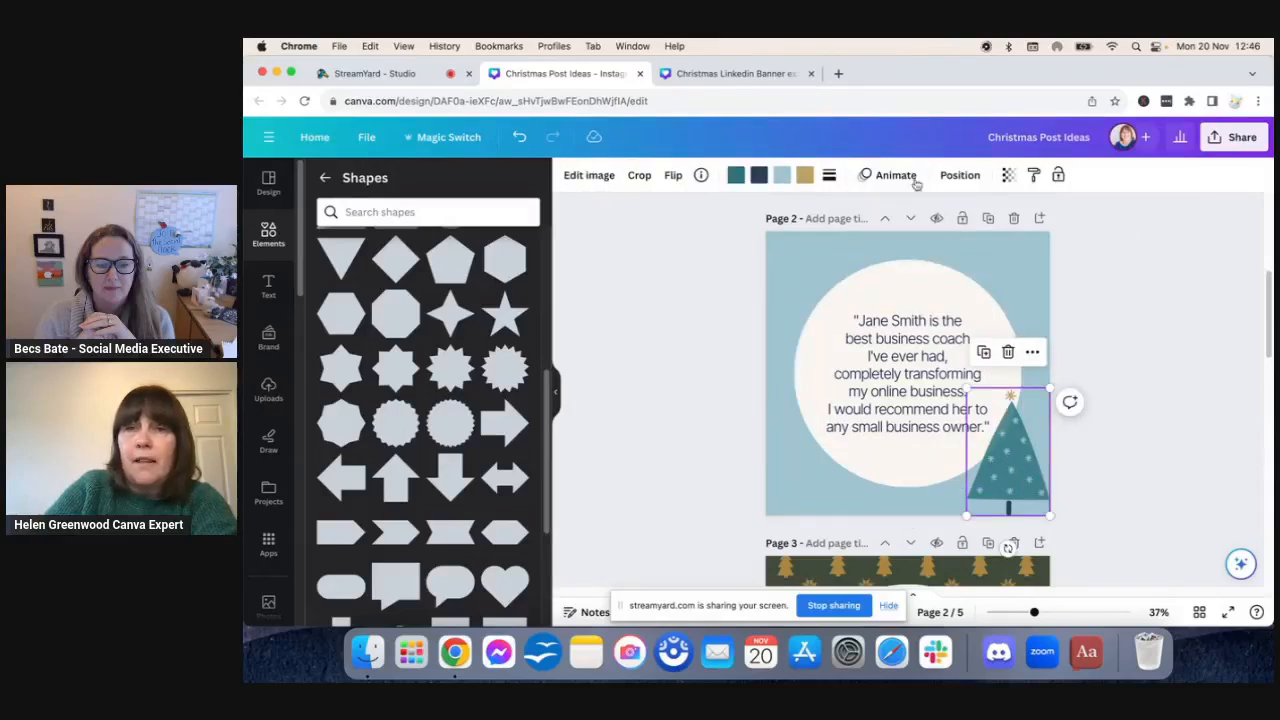
{"action": "left_click", "coordinate": [947, 181]}
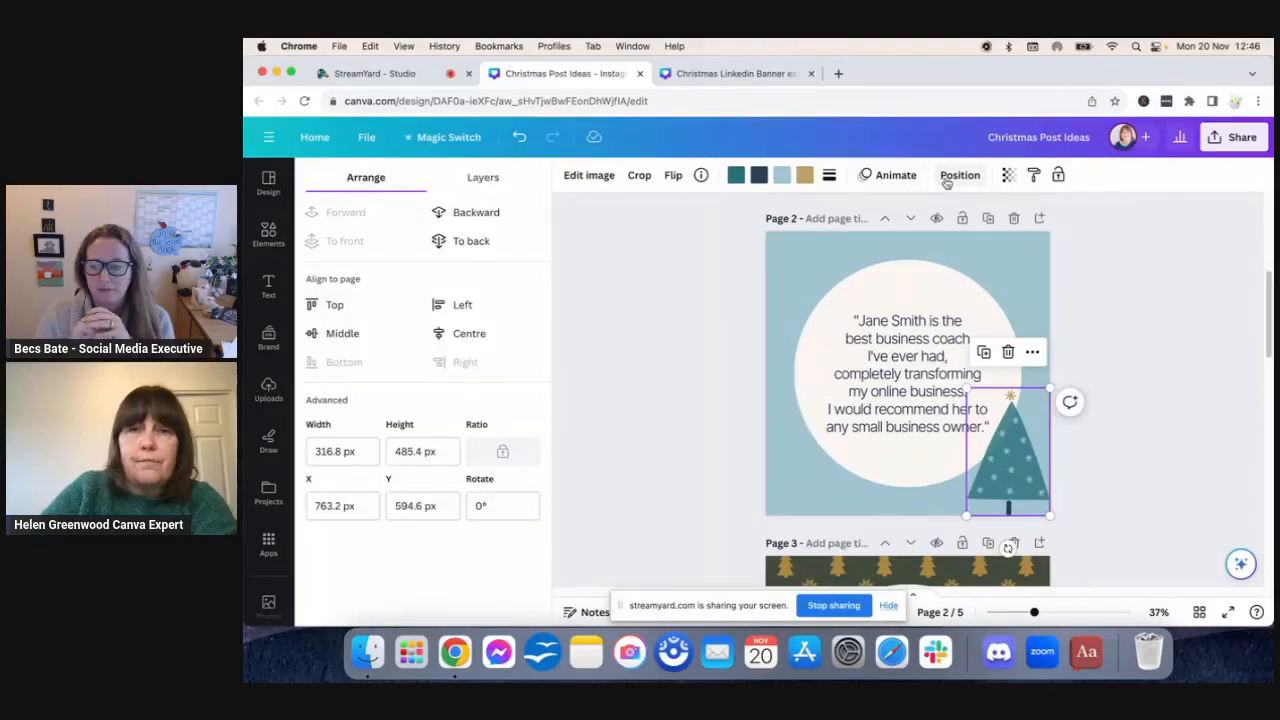
{"action": "left_click", "coordinate": [464, 333]}
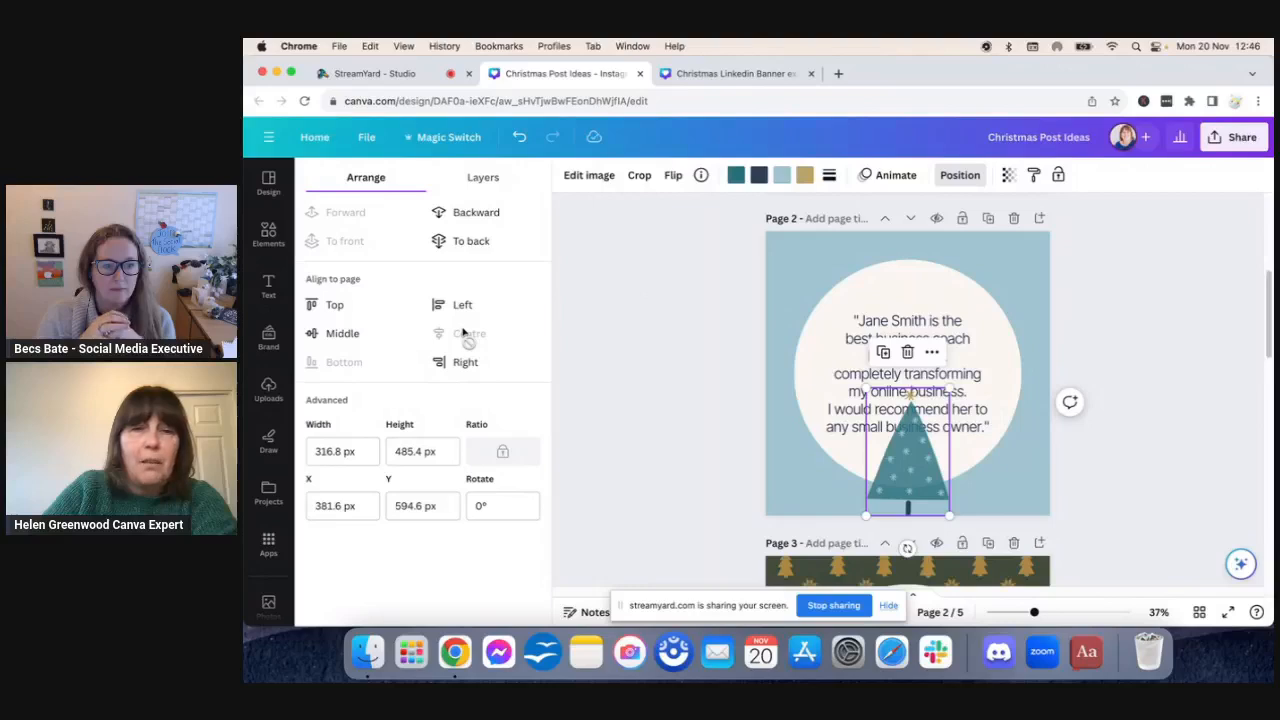
{"action": "left_click", "coordinate": [378, 333]}
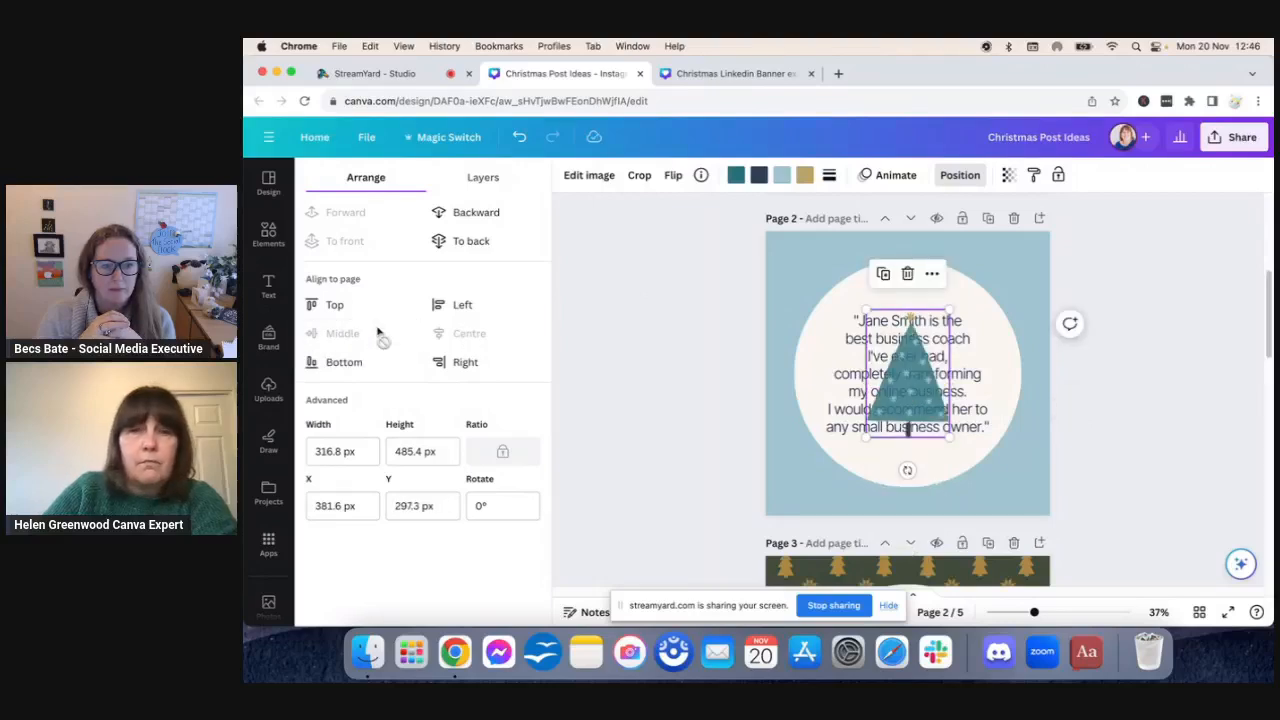
{"action": "left_click", "coordinate": [519, 138]}
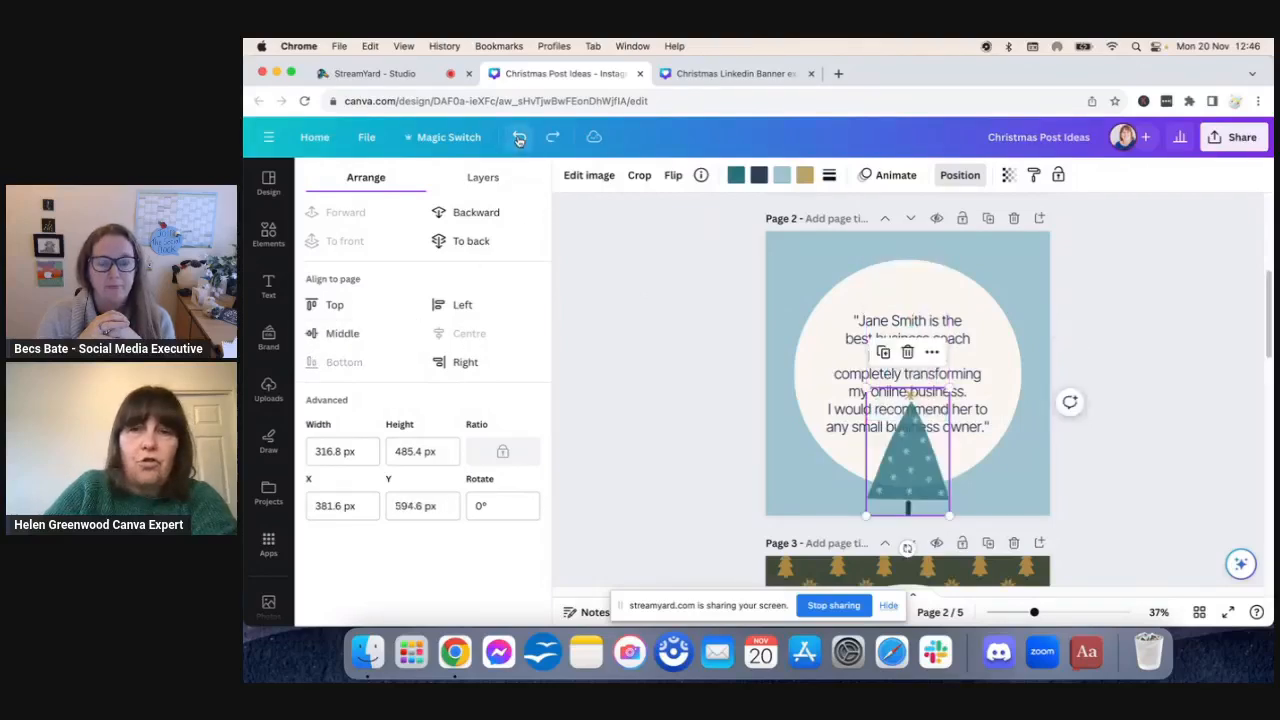
{"action": "left_click", "coordinate": [519, 138]}
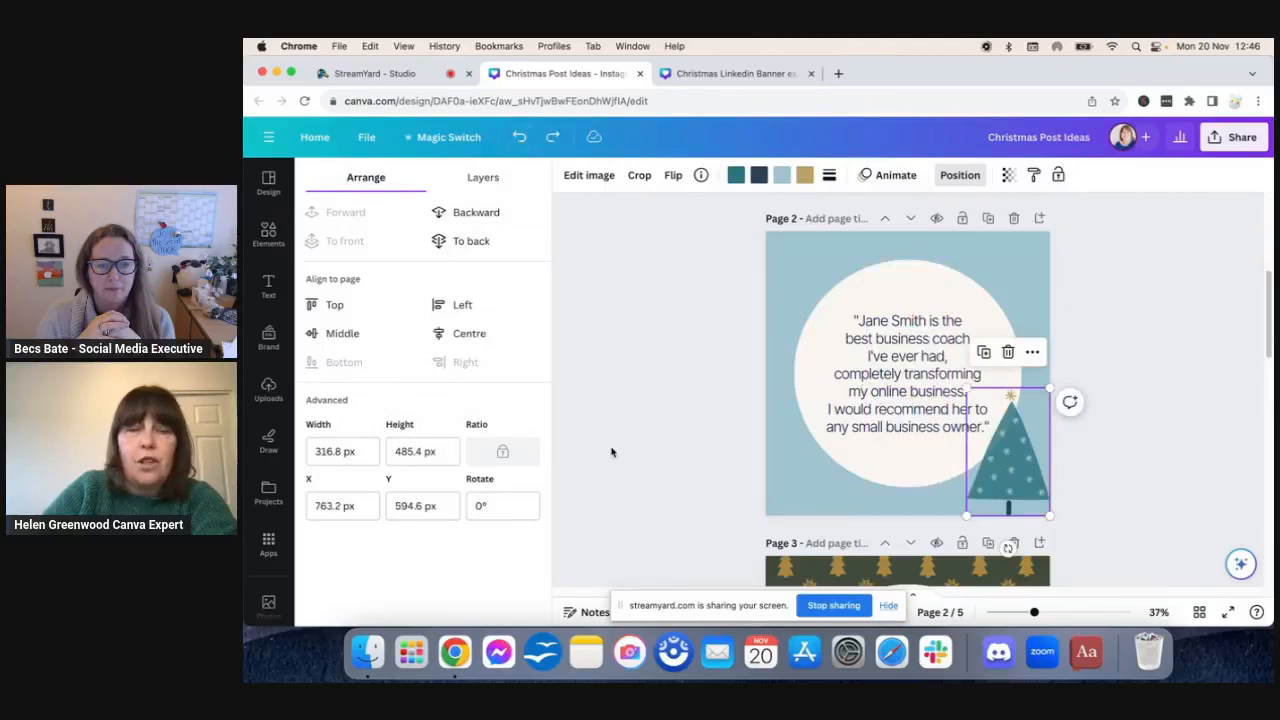
Step: Reorder page 2's layers, placing the Christmas tree below the circle and back up between the circle and the testimonial text
{"action": "left_click", "coordinate": [482, 177]}
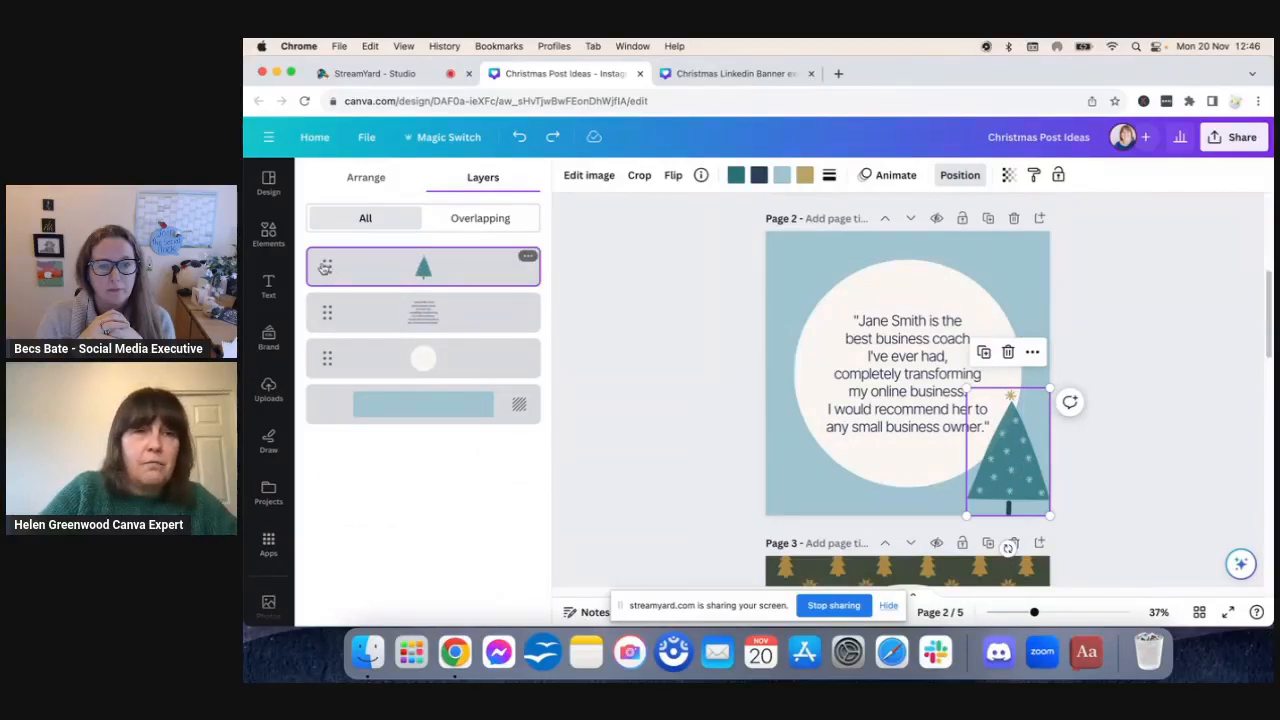
{"action": "left_click_drag", "start_coordinate": [322, 290], "coordinate": [322, 366]}
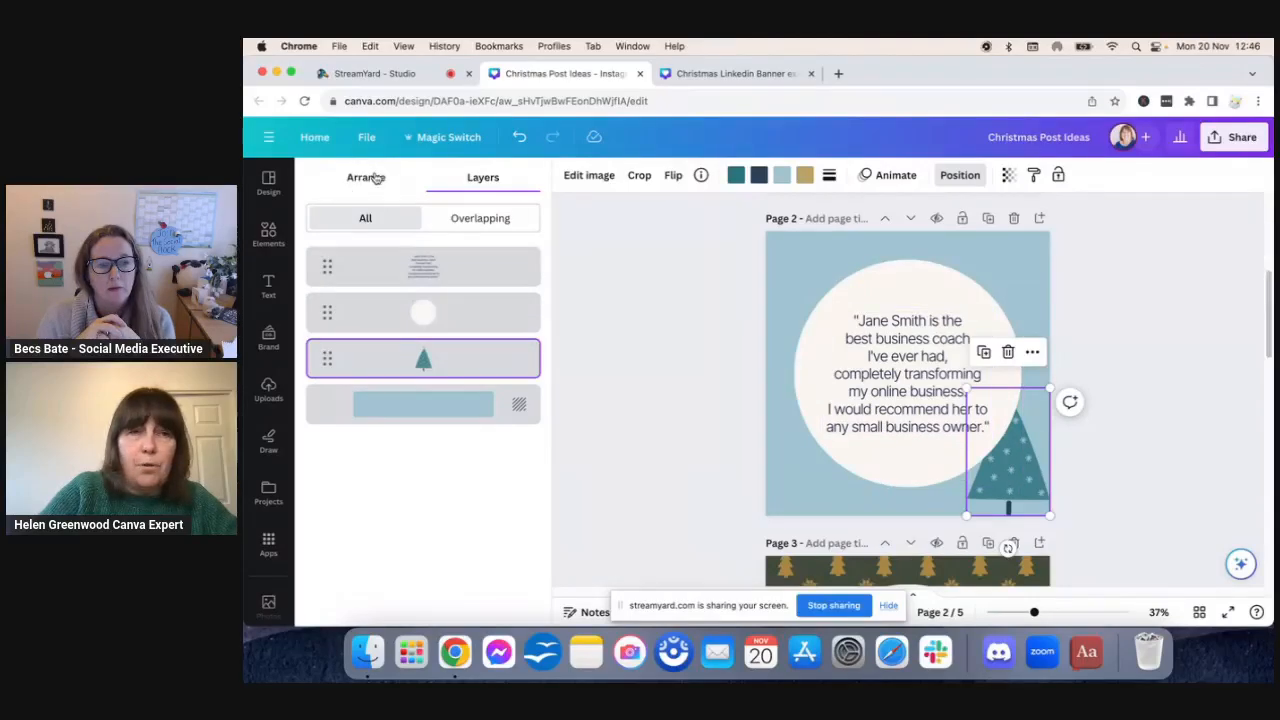
{"action": "left_click_drag", "start_coordinate": [331, 358], "coordinate": [328, 306]}
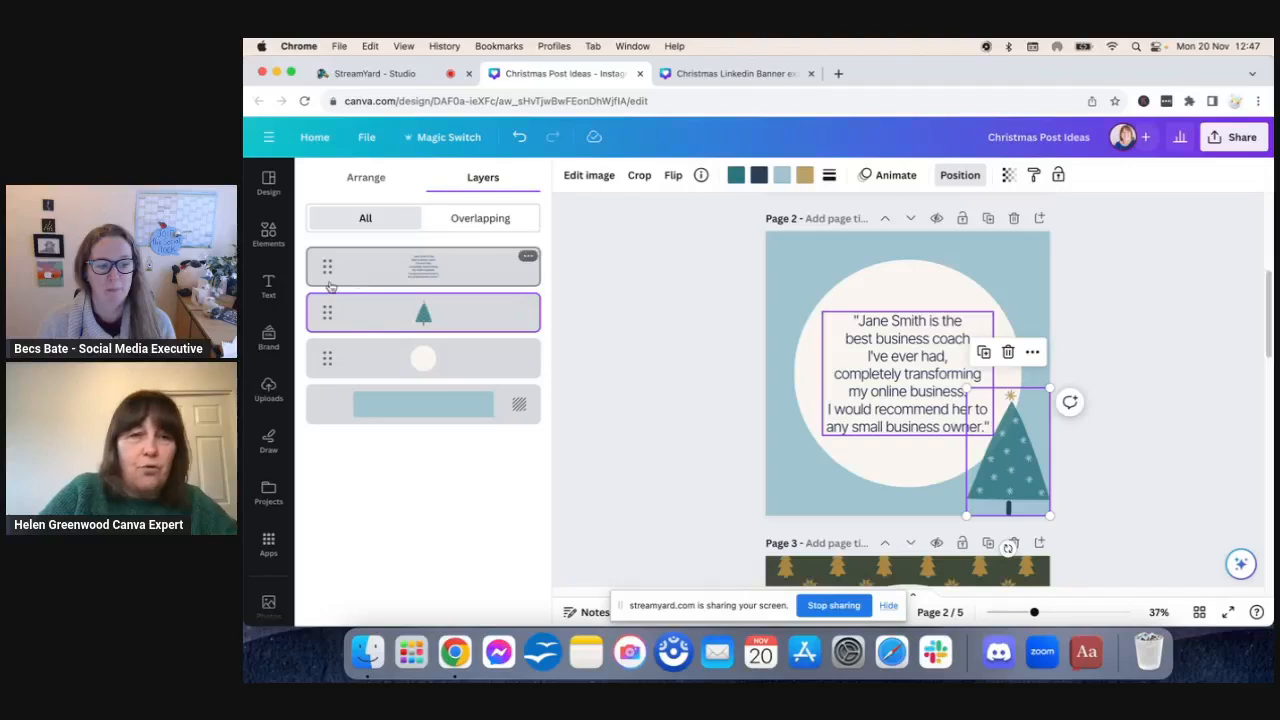
Step: Send the Christmas tree one level backward behind the circle, and bring it one level forward again
{"action": "left_click", "coordinate": [370, 178]}
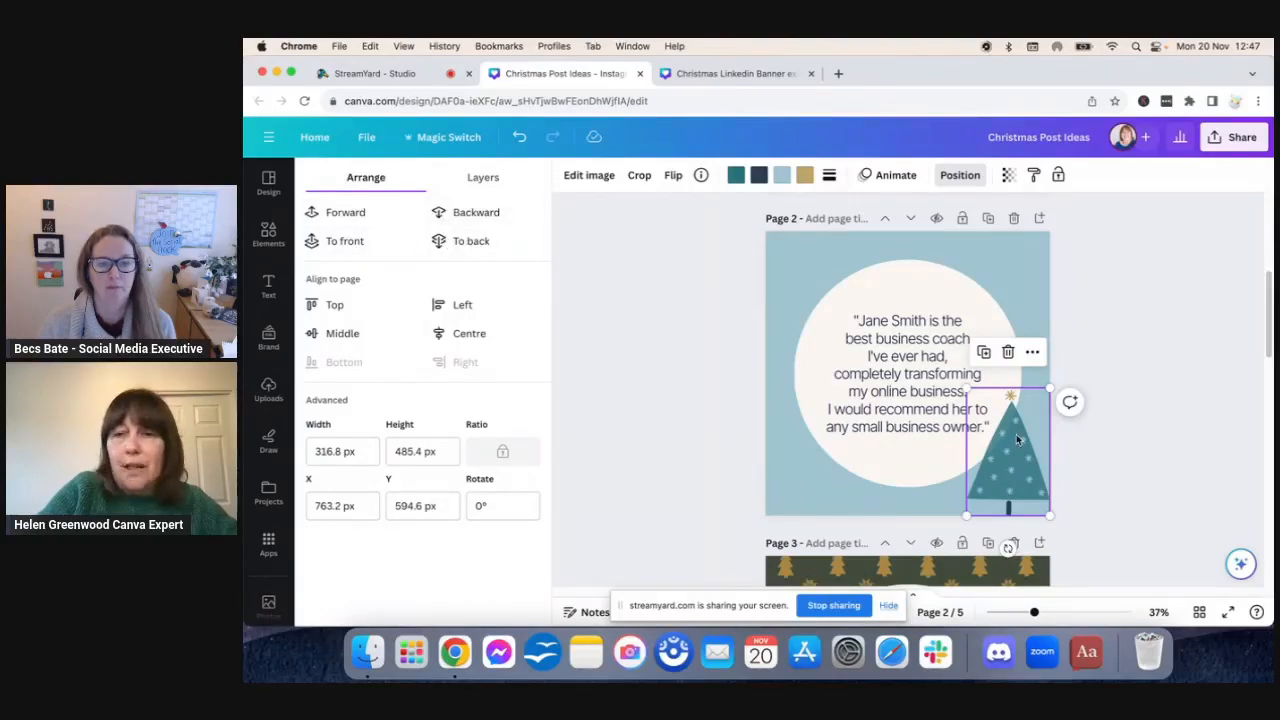
{"action": "left_click", "coordinate": [498, 216]}
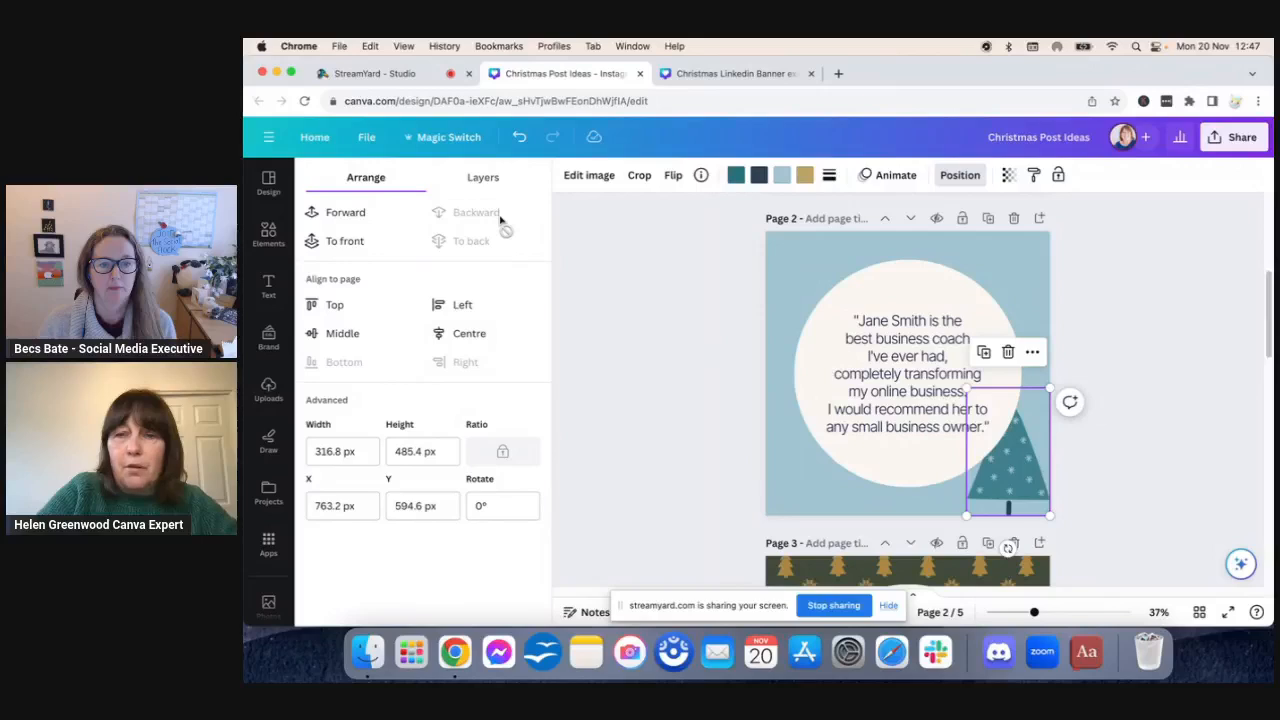
{"action": "left_click", "coordinate": [338, 221]}
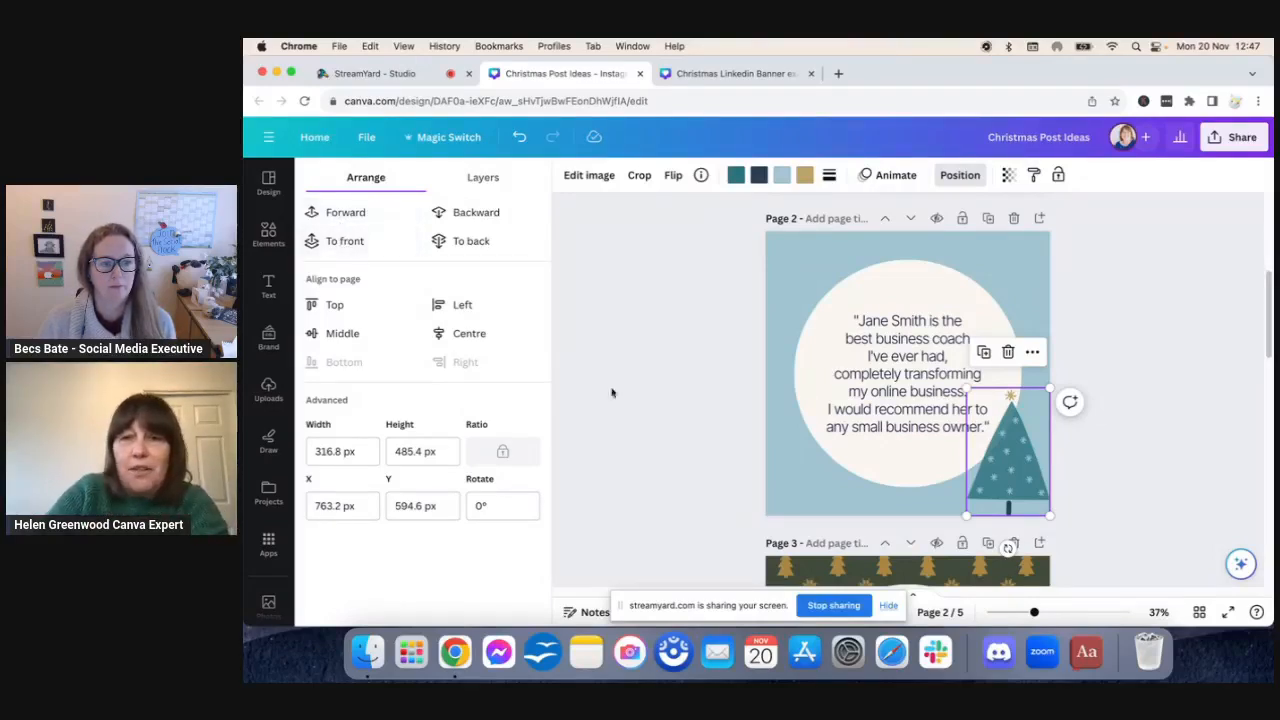
Step: Send the testimonial text to the back behind the circle, and return it to the front
{"action": "left_click", "coordinate": [930, 412]}
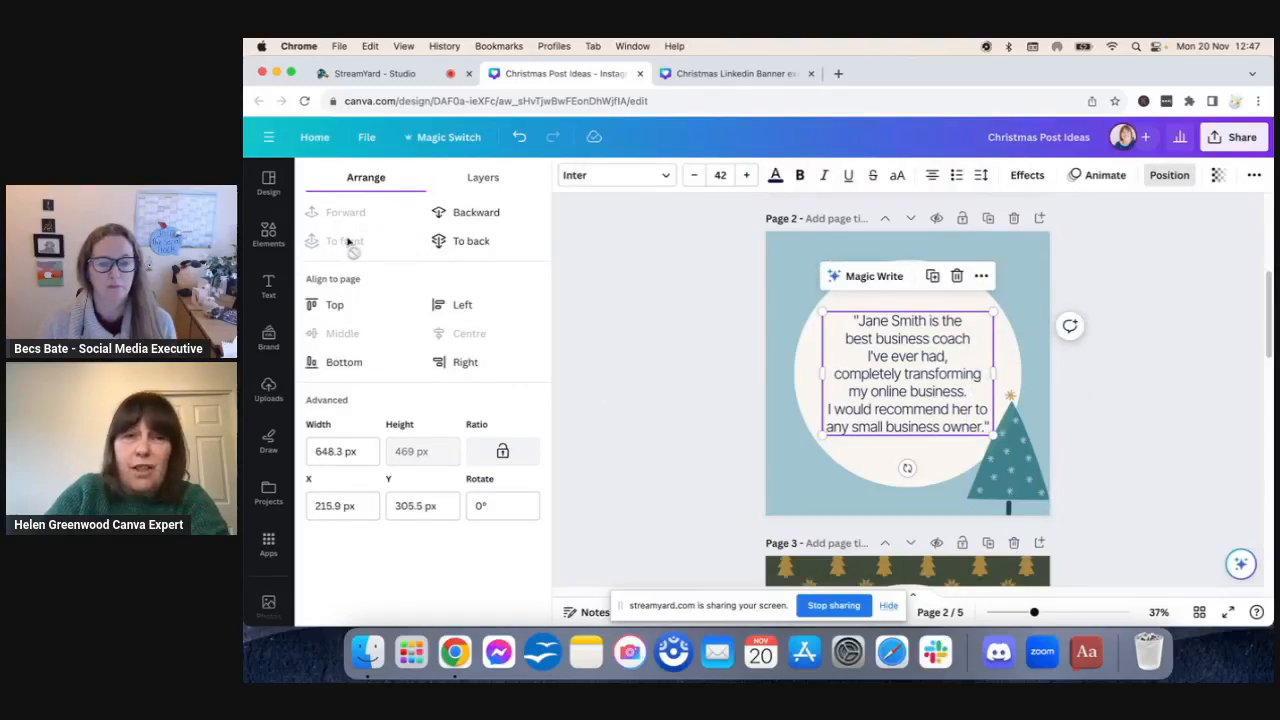
{"action": "left_click", "coordinate": [463, 241]}
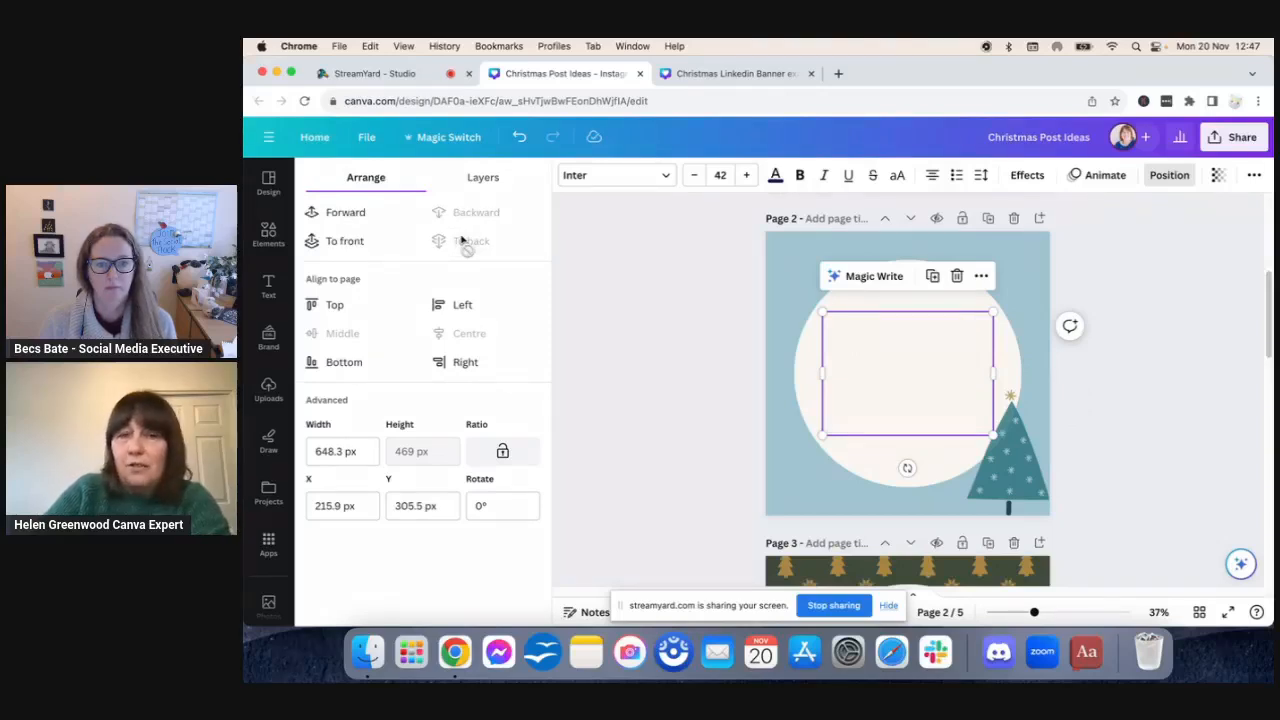
{"action": "left_click", "coordinate": [350, 240]}
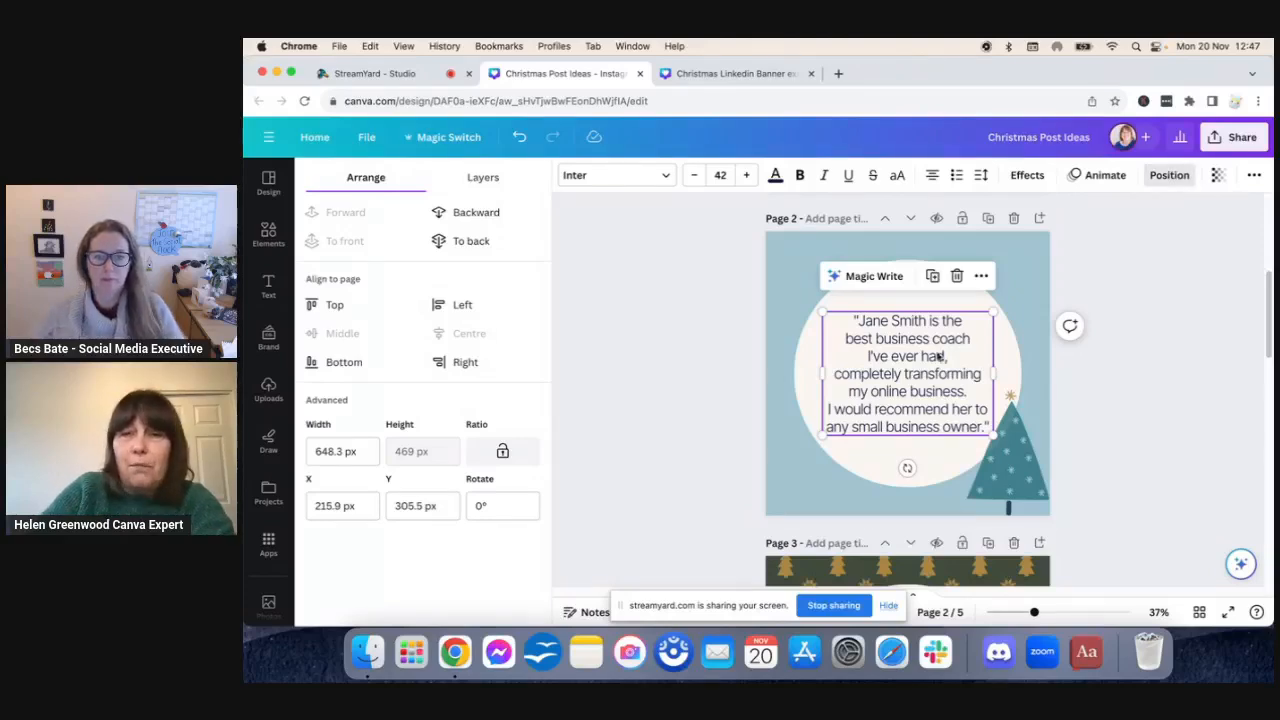
{"action": "left_click", "coordinate": [807, 364]}
{"action": "left_click", "coordinate": [881, 352]}
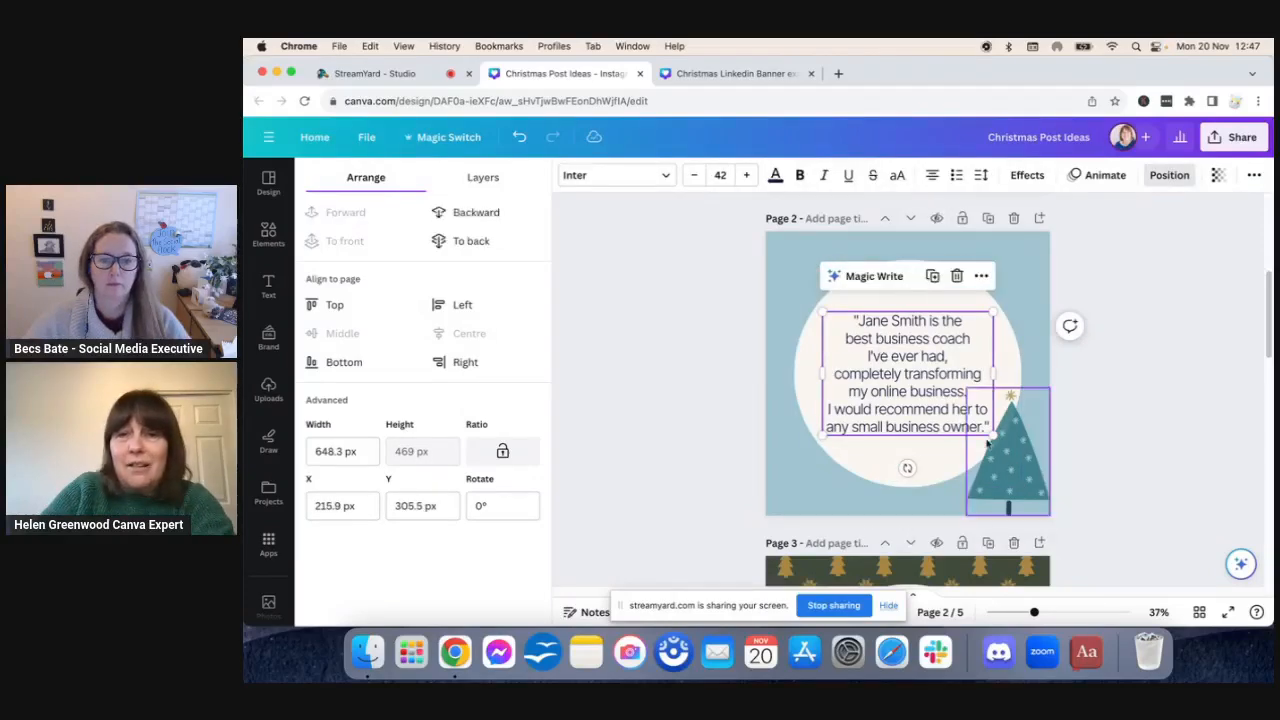
{"action": "left_click", "coordinate": [992, 448]}
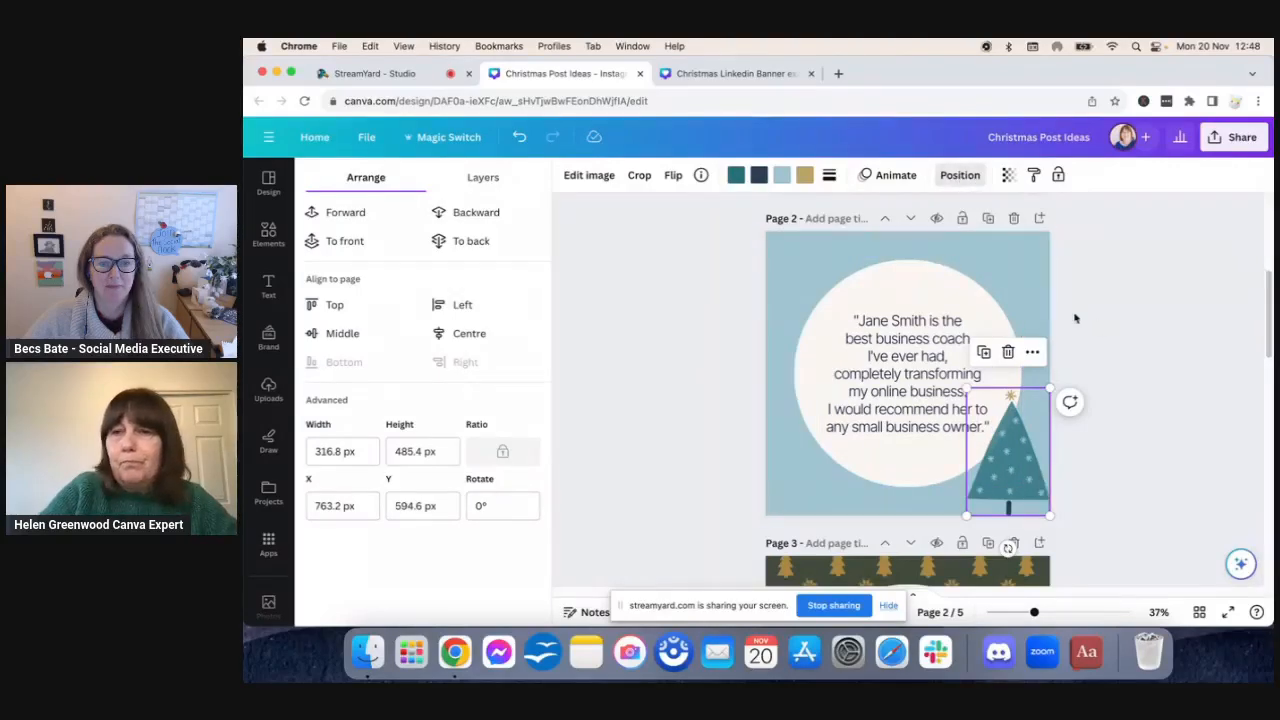
{"action": "left_click", "coordinate": [1242, 394]}
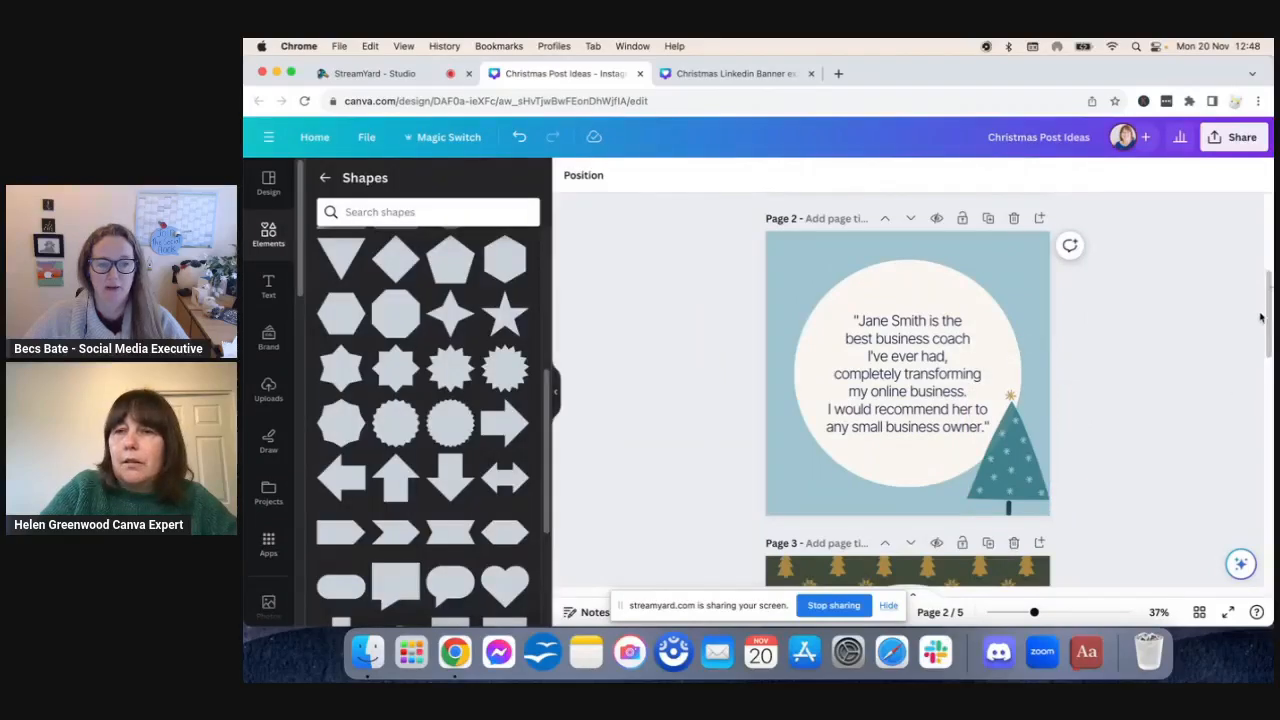
Step: Select the tree-pattern background on page 3 and search the elements for "christmas pattern", limiting results to graphics
{"action": "left_click_drag", "start_coordinate": [1267, 285], "coordinate": [1267, 365]}
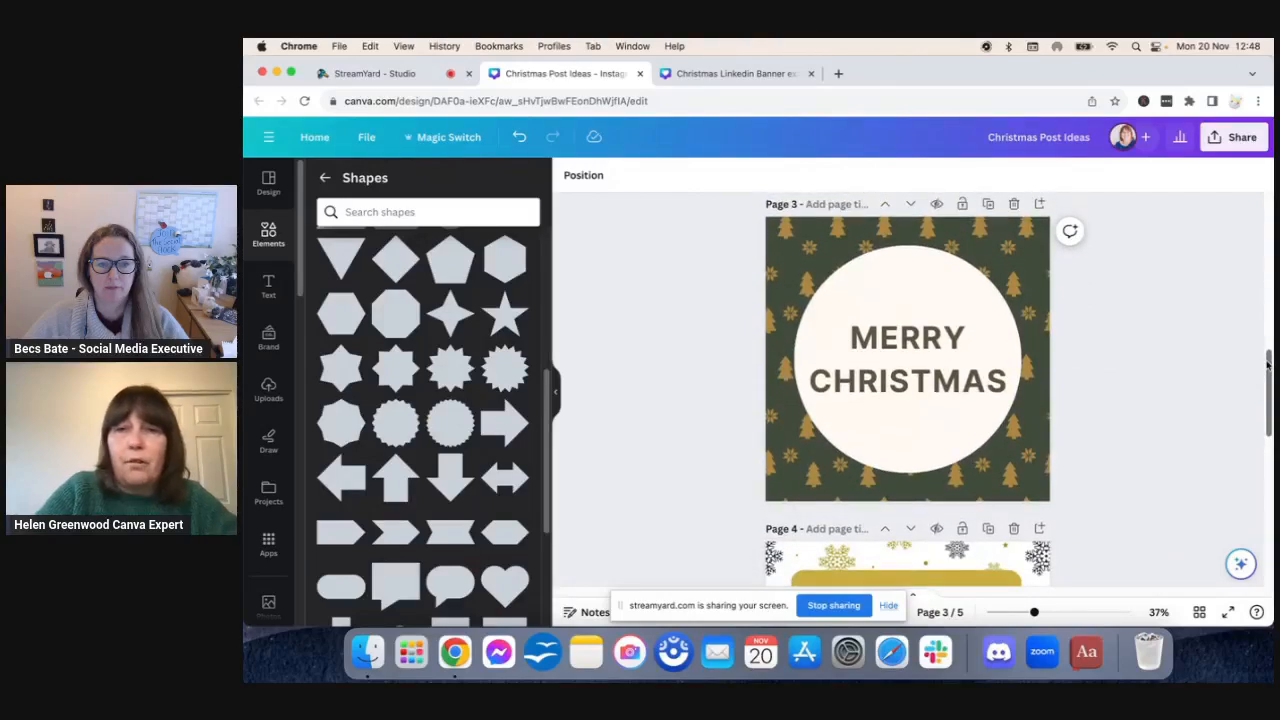
{"action": "left_click", "coordinate": [998, 243]}
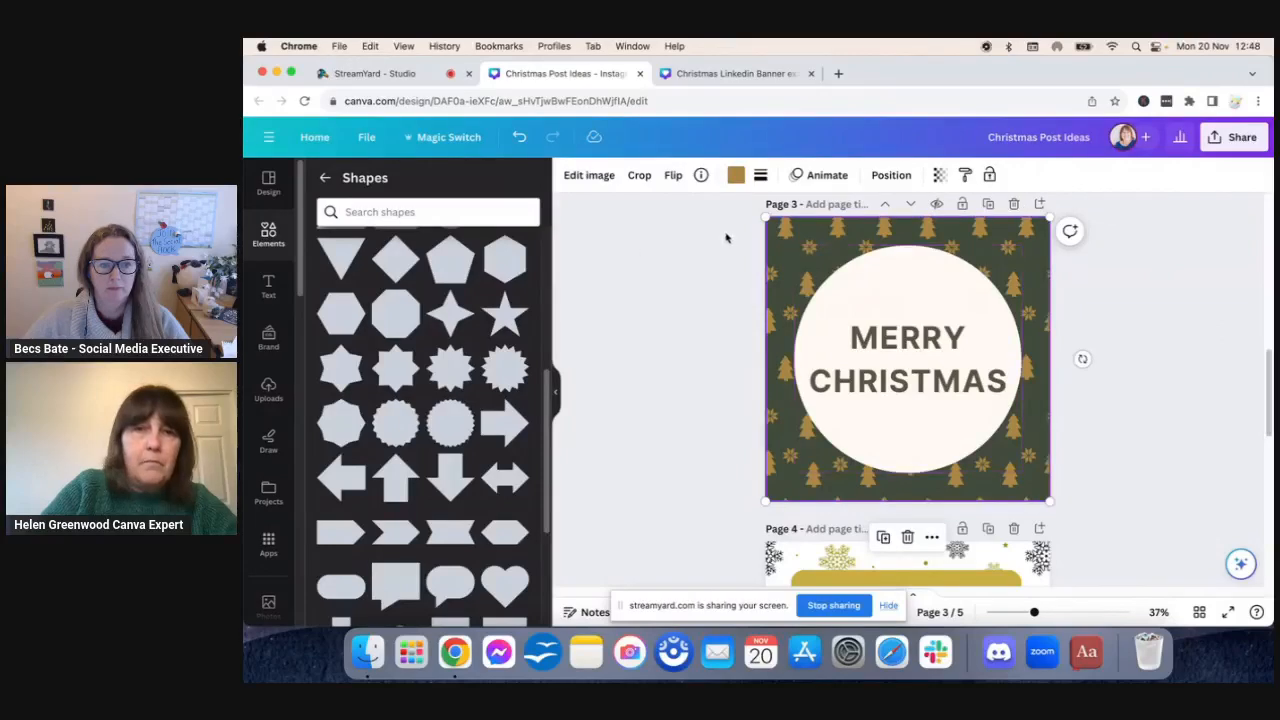
{"action": "left_click", "coordinate": [264, 238]}
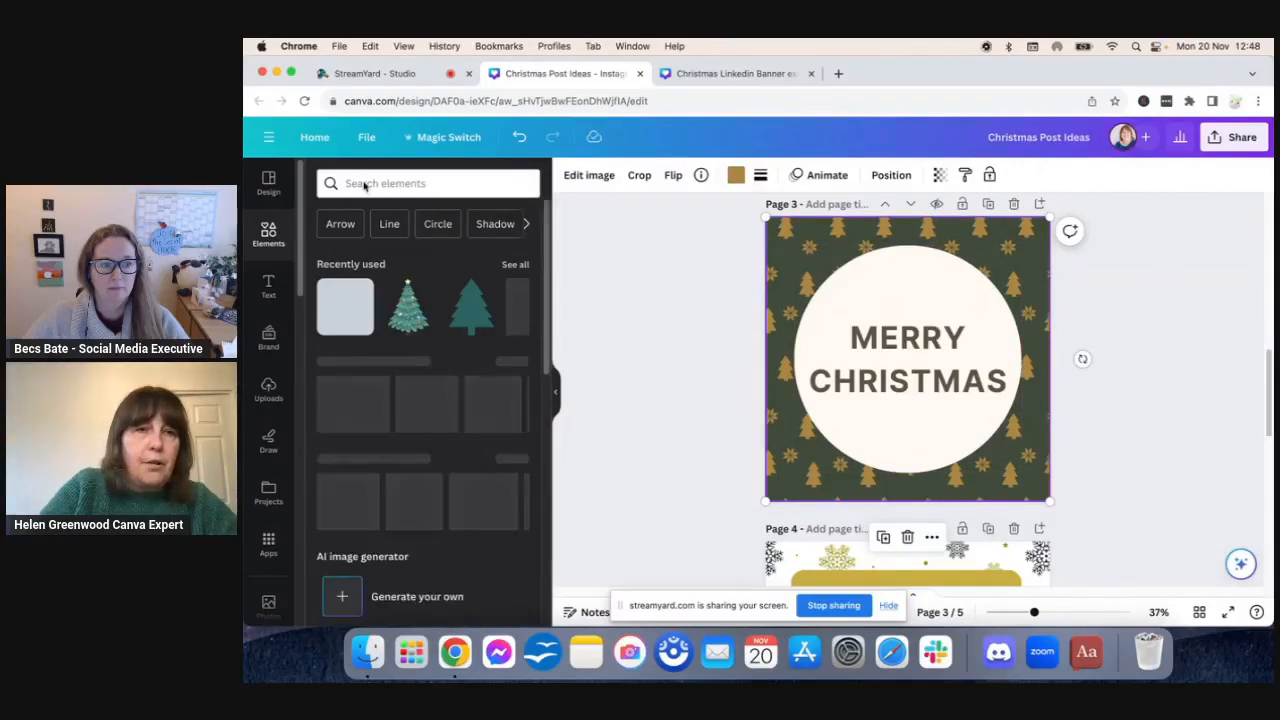
{"action": "left_click", "coordinate": [364, 184]}
{"action": "type", "text": "c"}
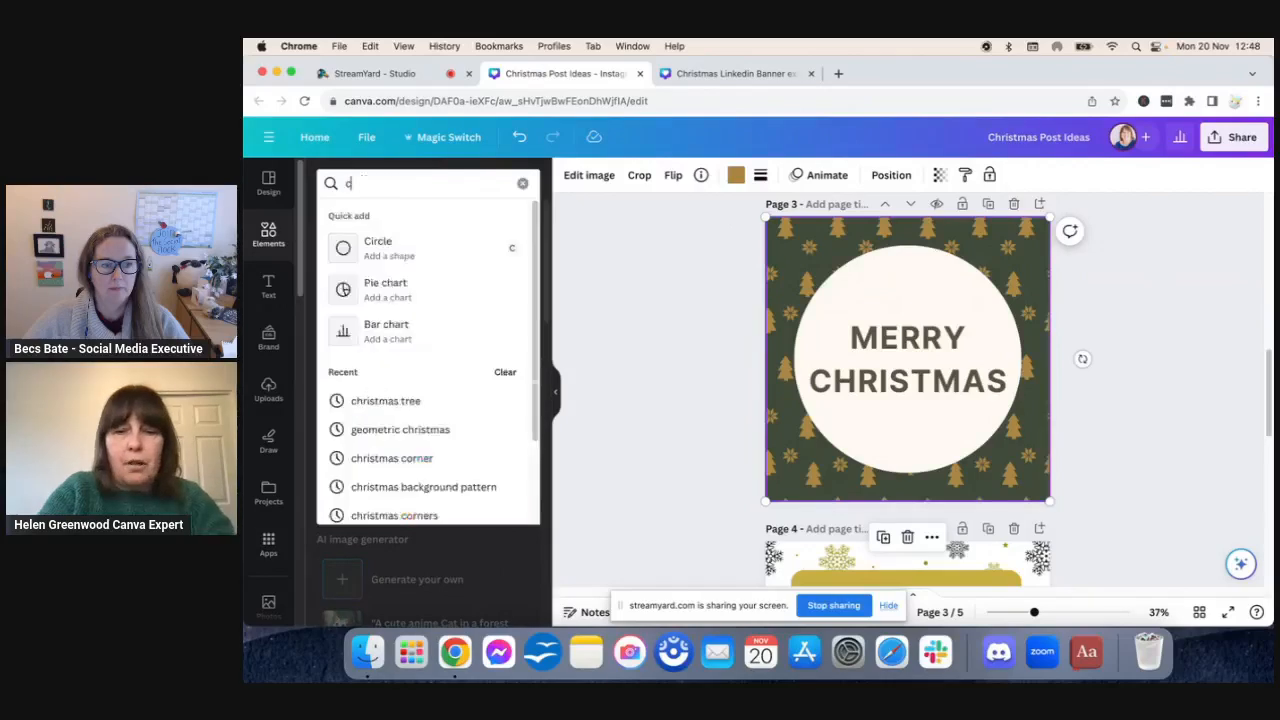
{"action": "type", "text": "hristmas pa"}
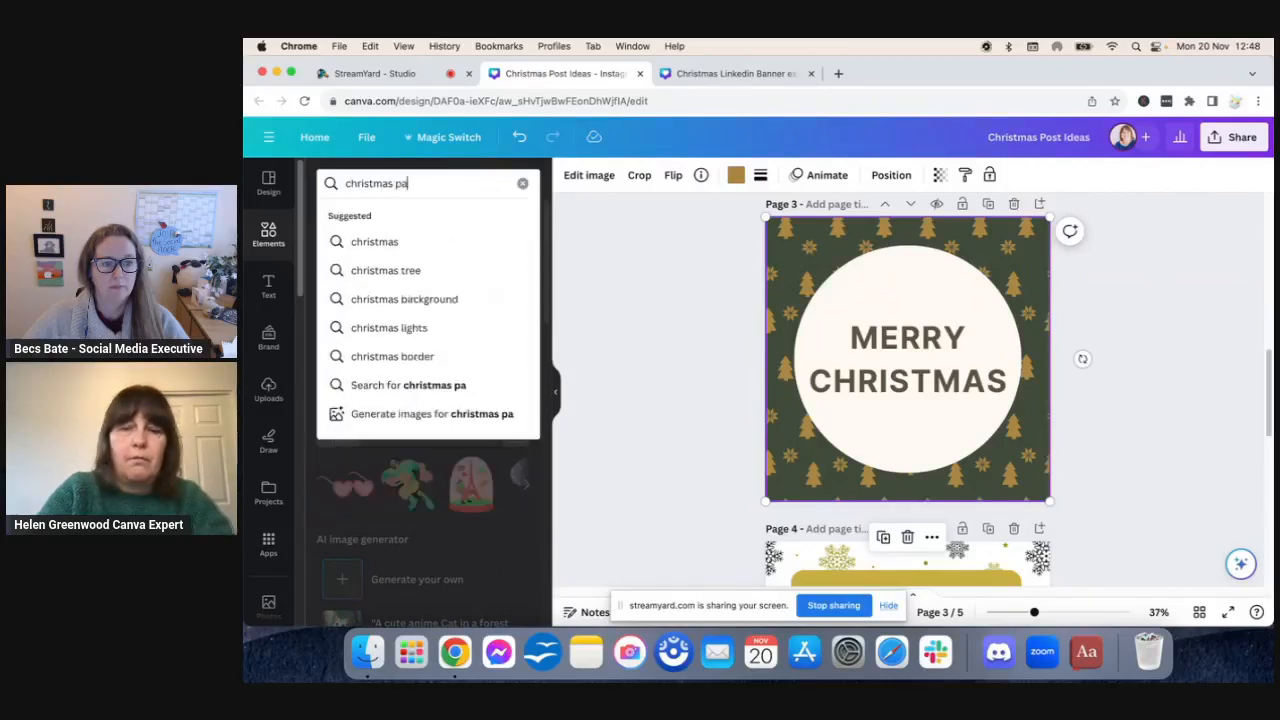
{"action": "type", "text": "ttern"}
{"action": "key", "text": "Return"}
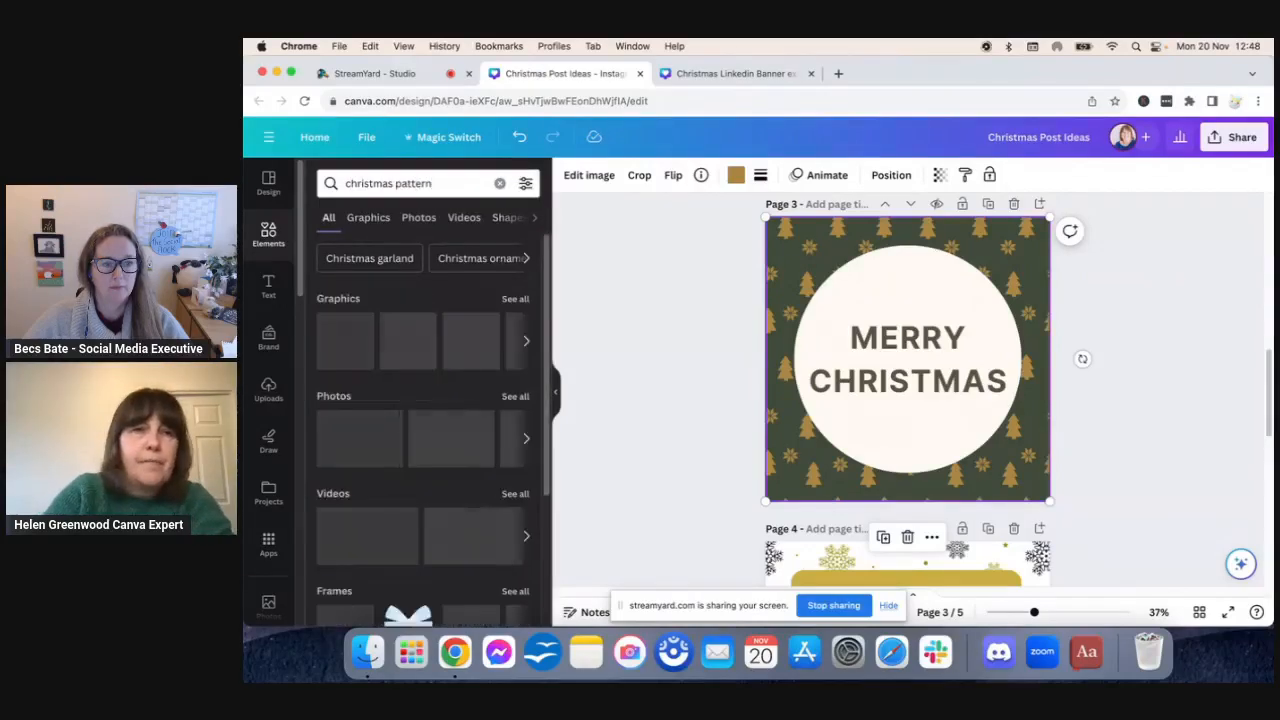
{"action": "left_click", "coordinate": [354, 222]}
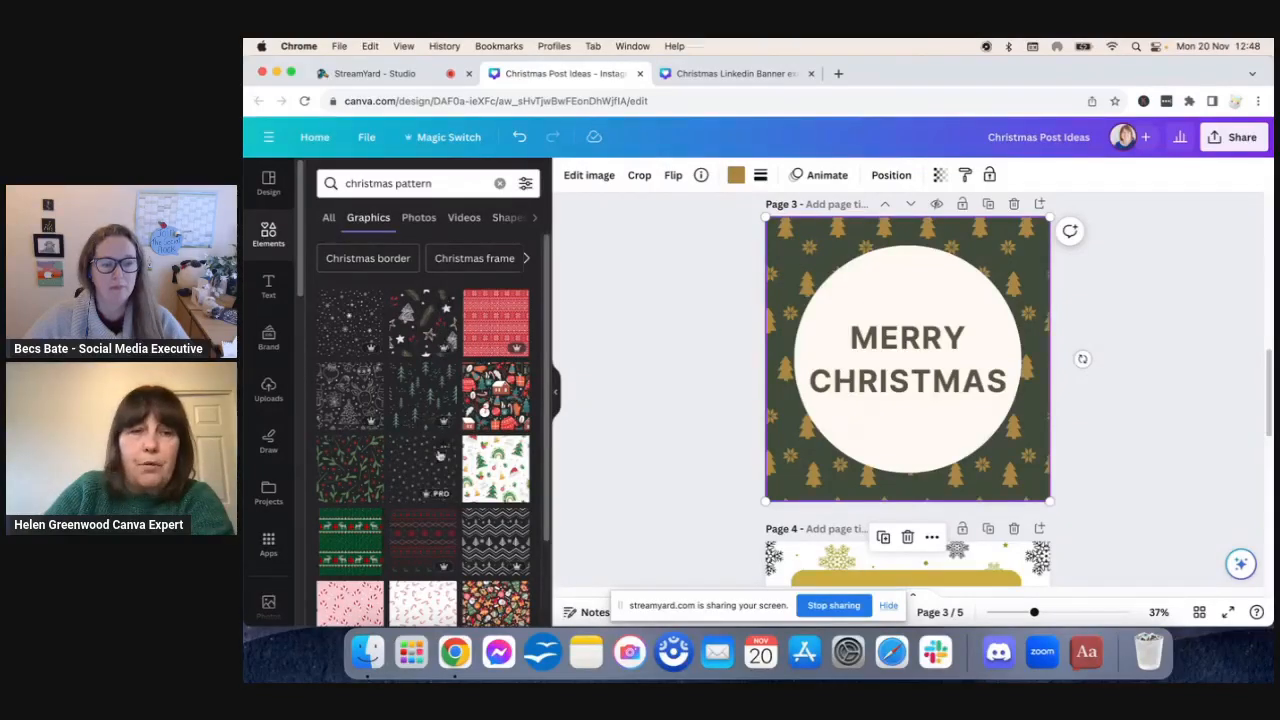
Step: Filter the "christmas pattern" graphics to show free items only
{"action": "left_click", "coordinate": [526, 185]}
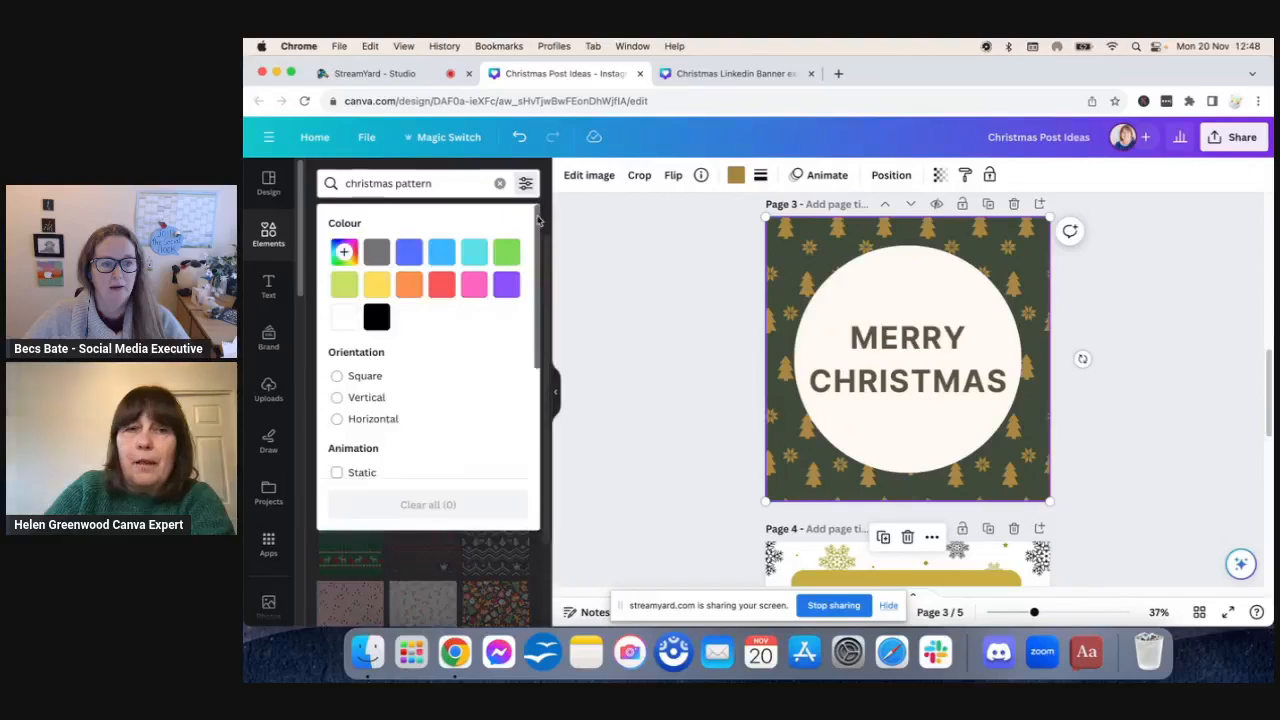
{"action": "scroll", "coordinate": [534, 330], "scroll_direction": "down", "scroll_amount": 3}
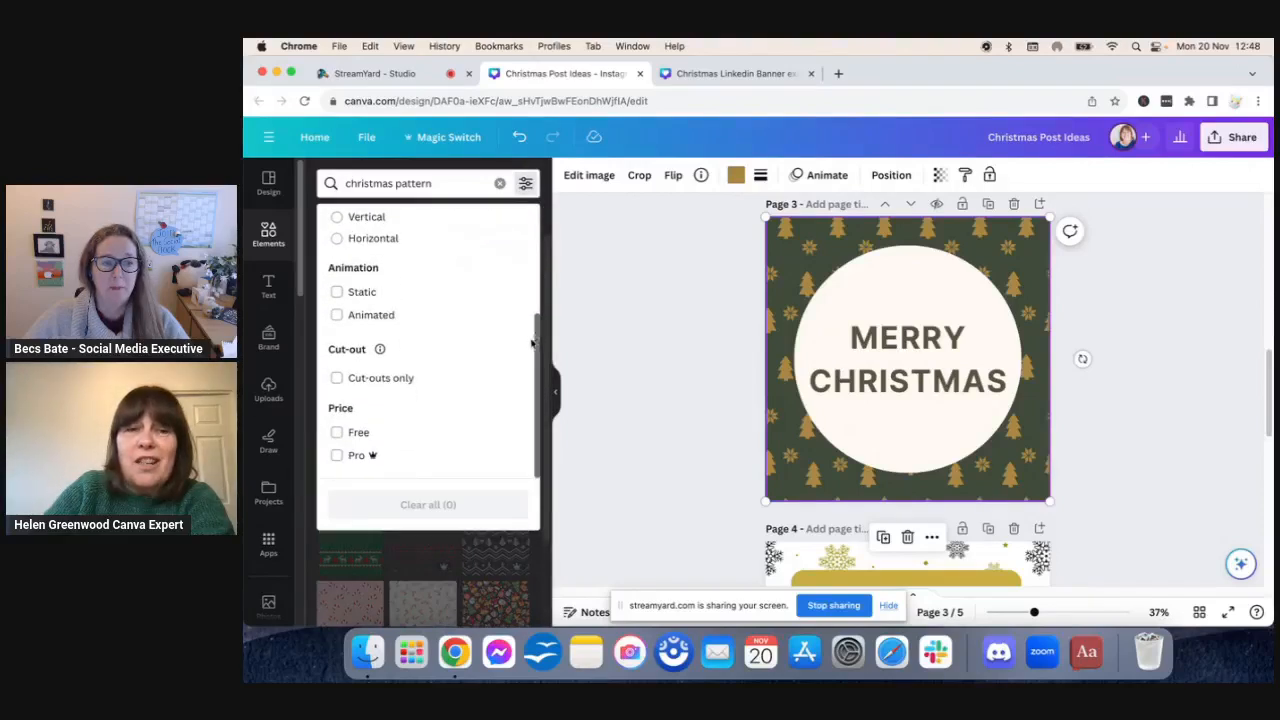
{"action": "left_click", "coordinate": [346, 432]}
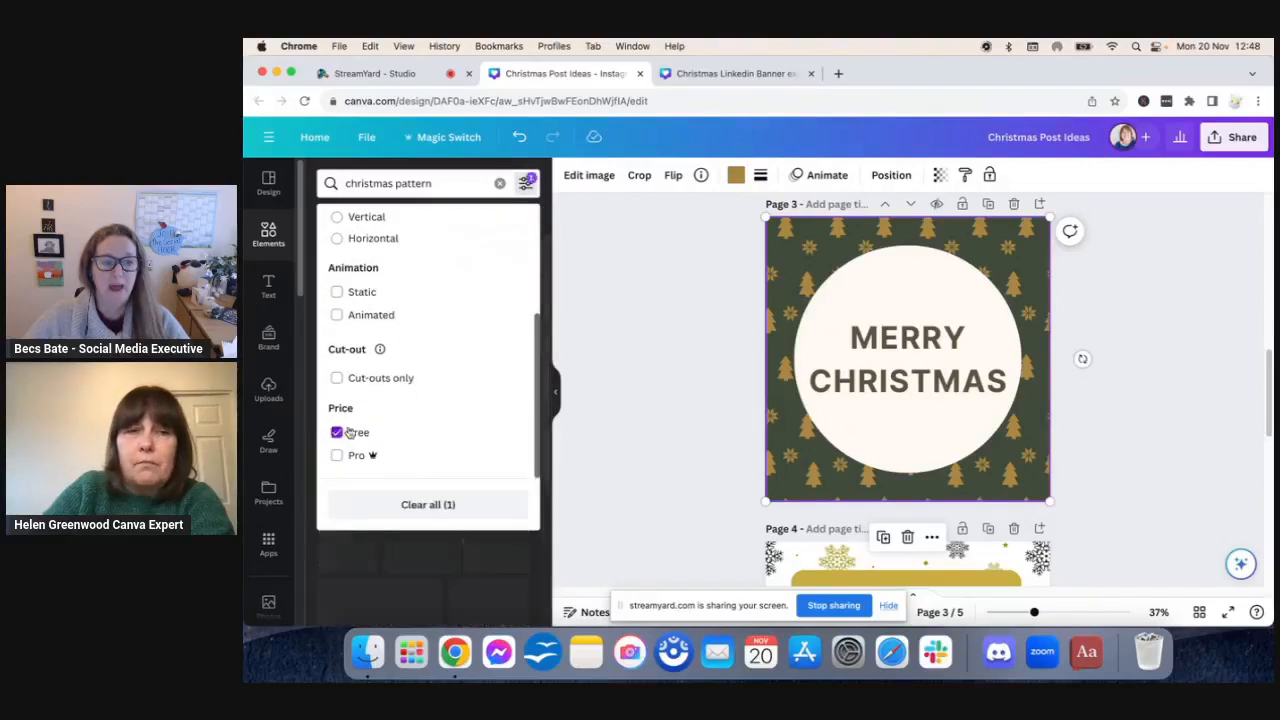
{"action": "left_click", "coordinate": [576, 332]}
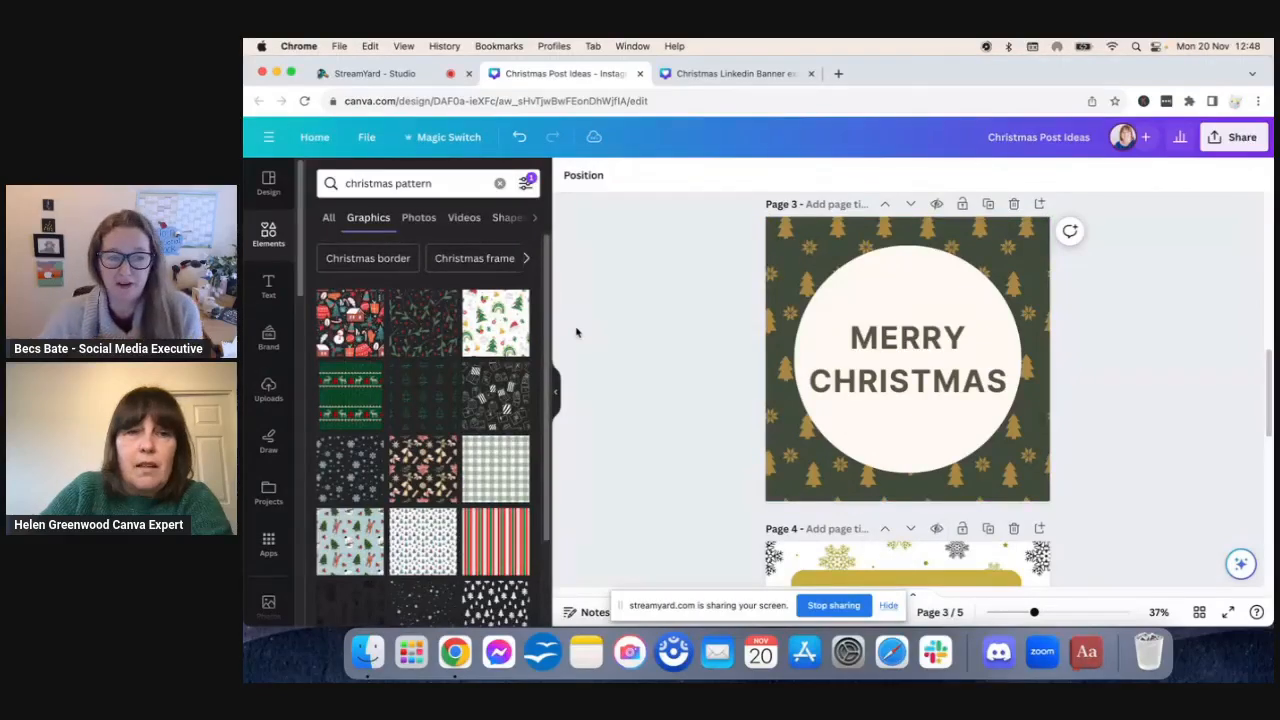
Step: Try the red, green and white striped pattern on page 3, and undo its placement
{"action": "left_click_drag", "start_coordinate": [547, 285], "coordinate": [545, 383]}
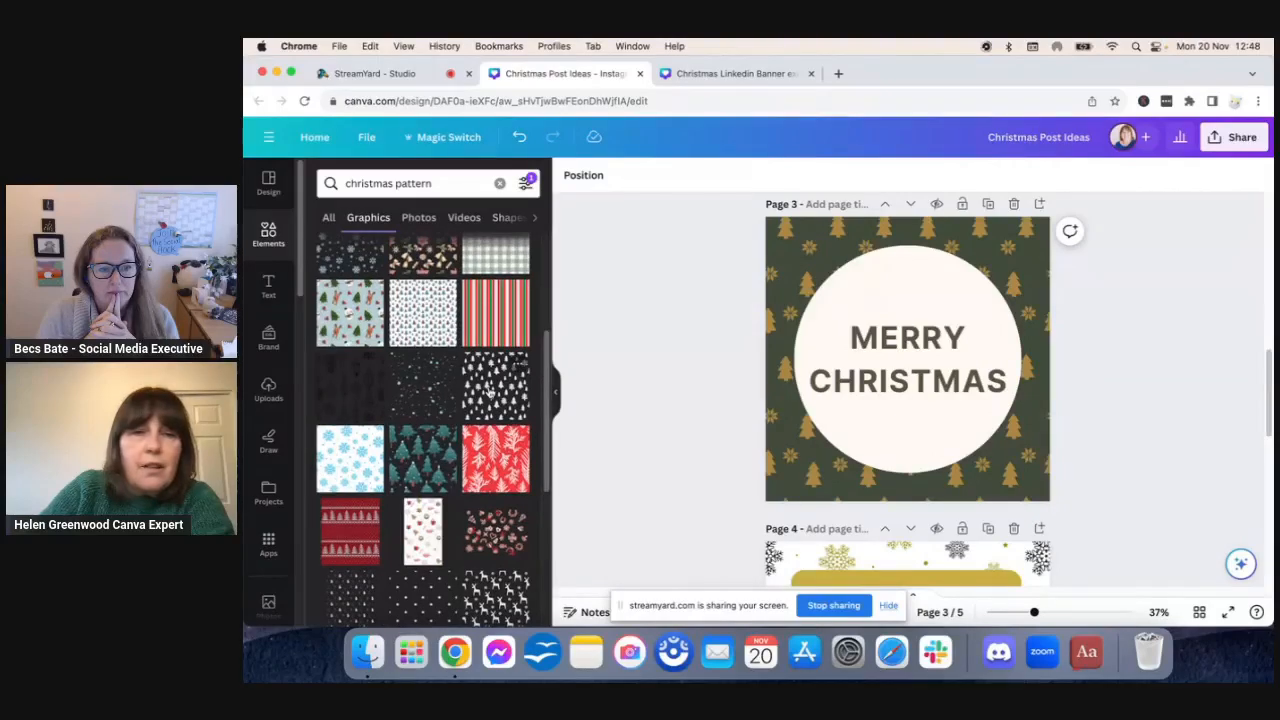
{"action": "left_click", "coordinate": [495, 310]}
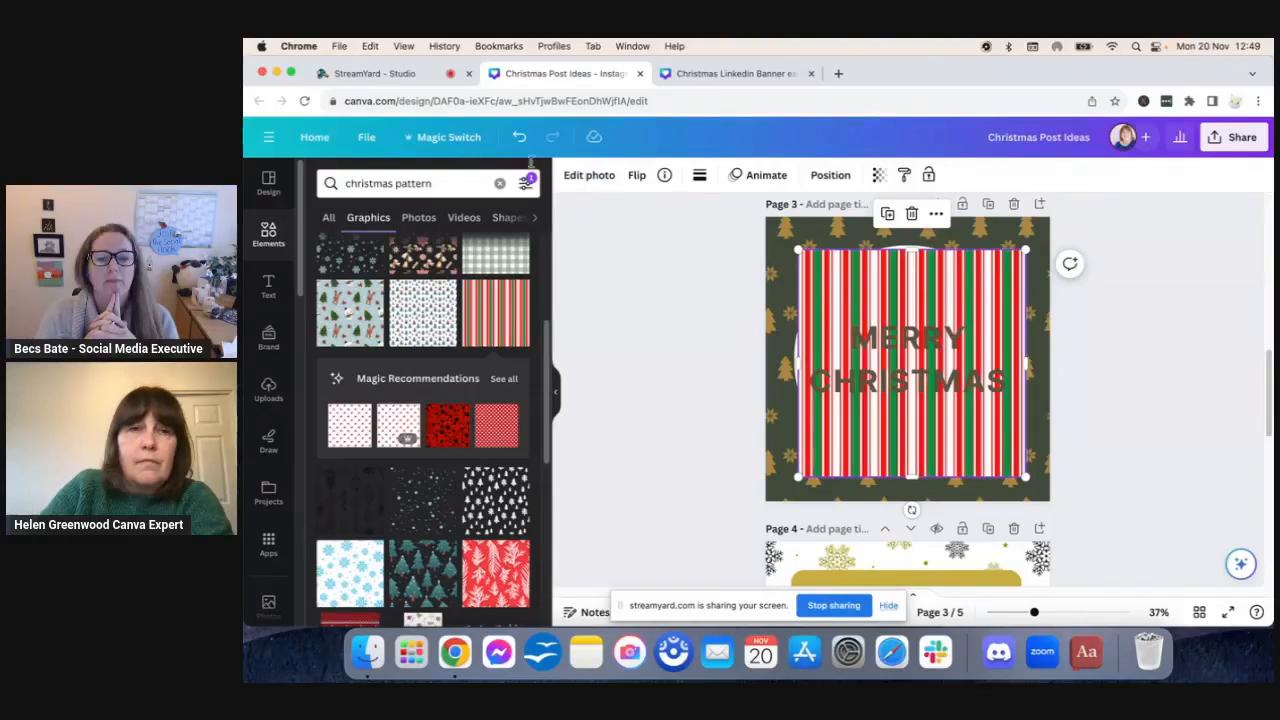
{"action": "left_click", "coordinate": [519, 136]}
Step: Add the green outlined-tree pattern from the free results to page 3
{"action": "scroll", "coordinate": [510, 314], "scroll_direction": "up", "scroll_amount": 5}
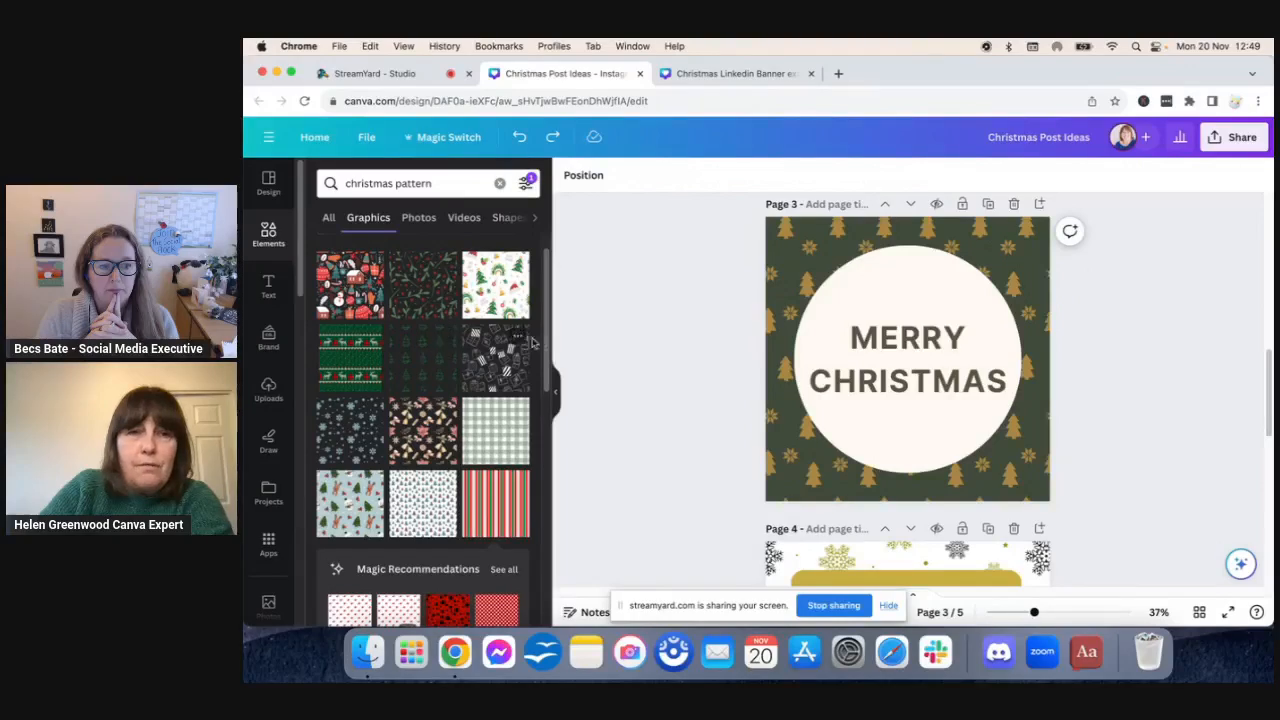
{"action": "scroll", "coordinate": [470, 400], "scroll_direction": "up", "scroll_amount": 2}
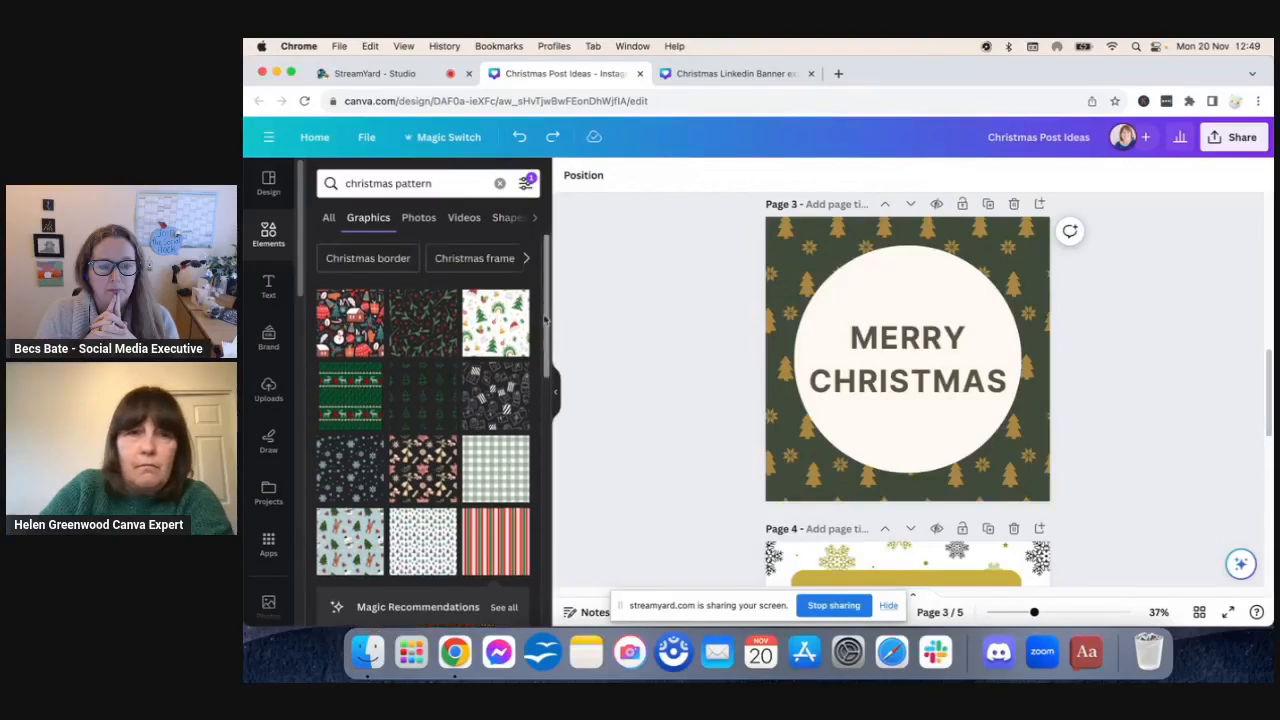
{"action": "left_click", "coordinate": [426, 410]}
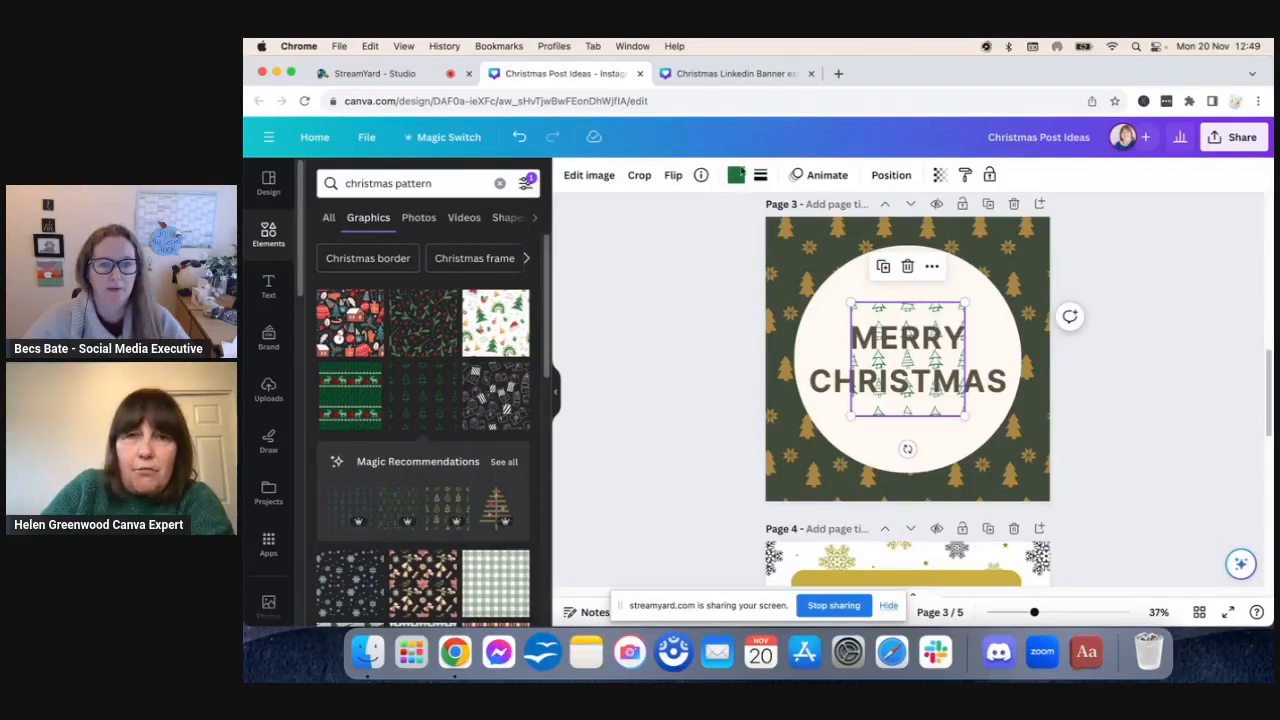
Step: Recolour the outlined-tree pattern red, try dark green on it, and undo the dark green
{"action": "left_click", "coordinate": [737, 177]}
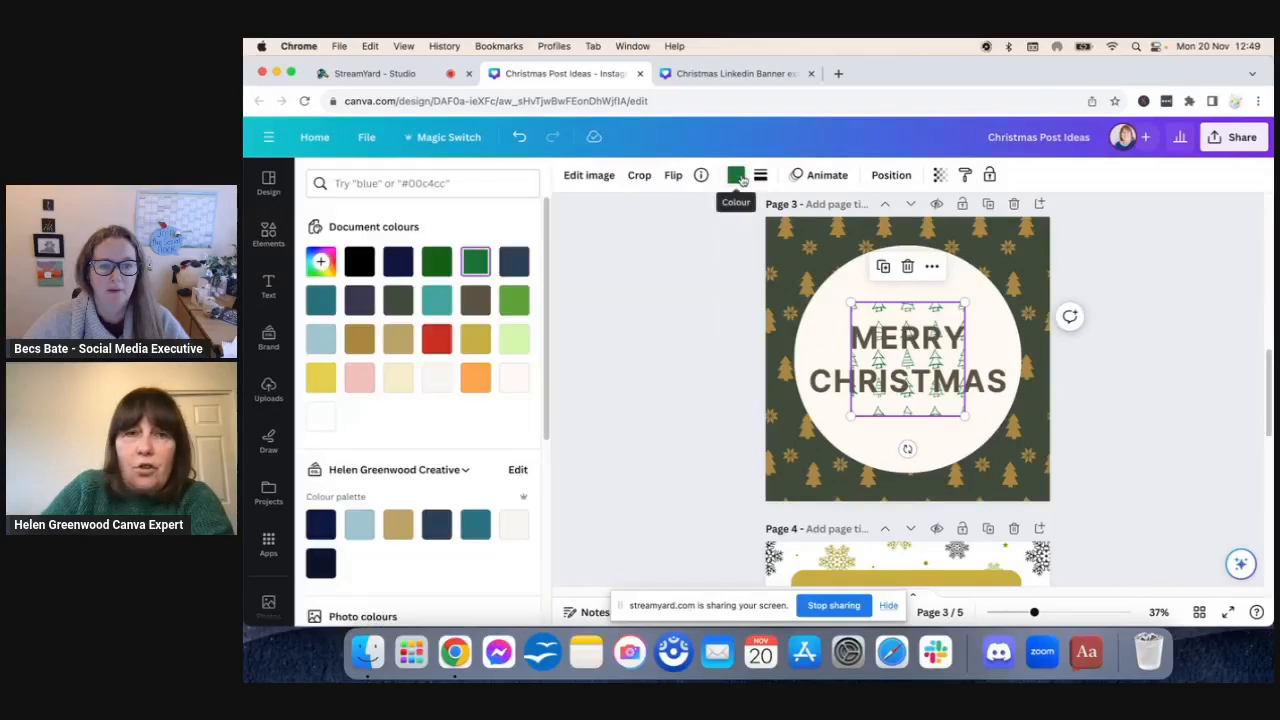
{"action": "left_click", "coordinate": [437, 341]}
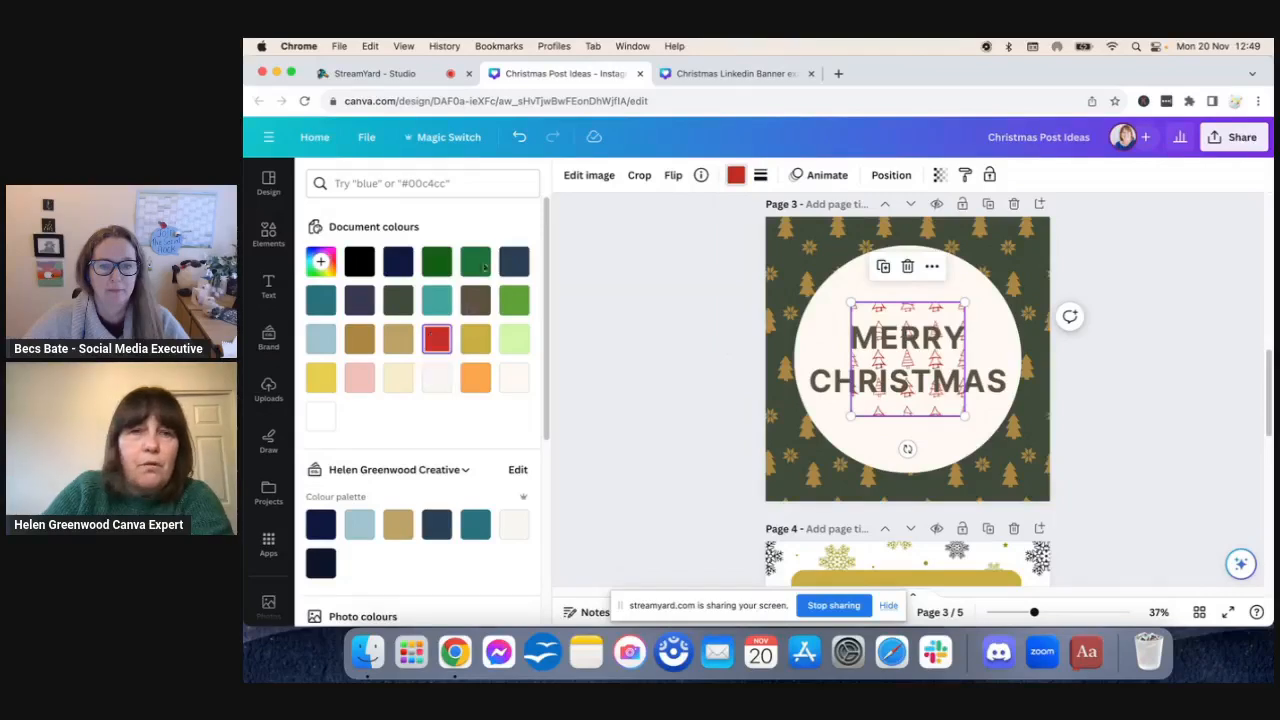
{"action": "left_click", "coordinate": [437, 262]}
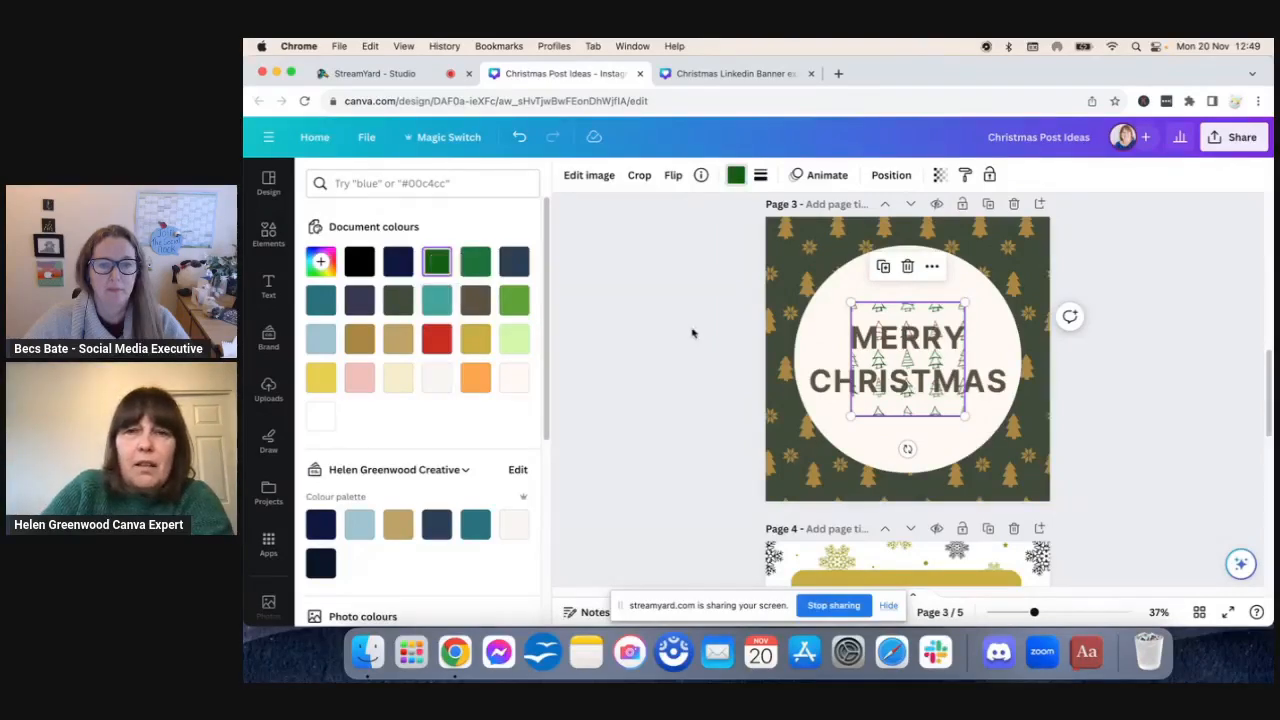
{"action": "left_click", "coordinate": [521, 138]}
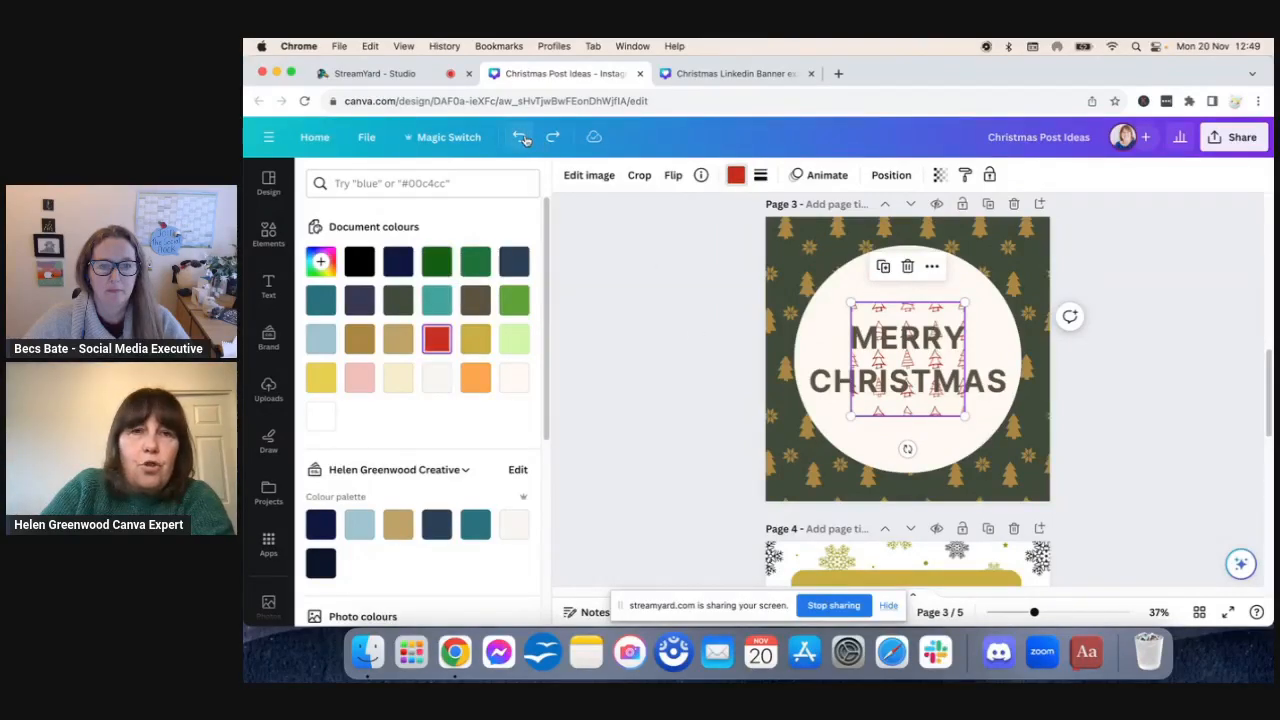
Step: Search the elements for "christmas pattern" again, limiting the results to free graphics
{"action": "left_click", "coordinate": [268, 235]}
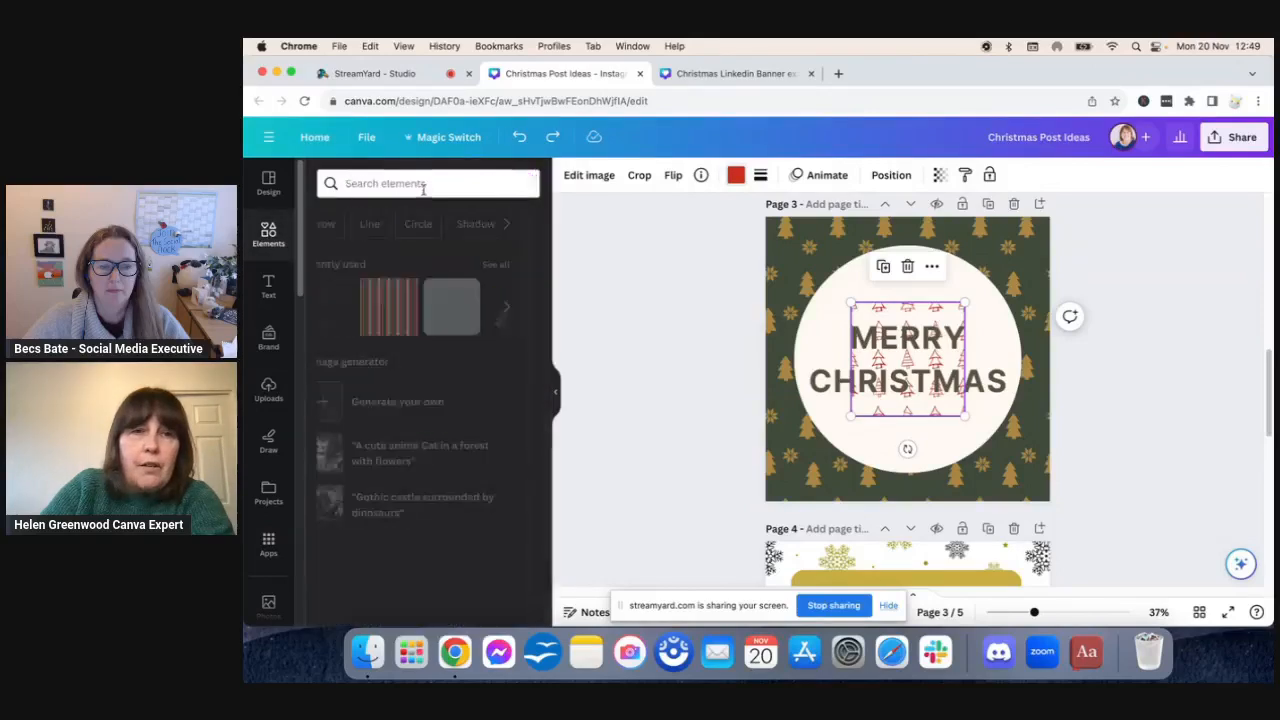
{"action": "left_click", "coordinate": [423, 185]}
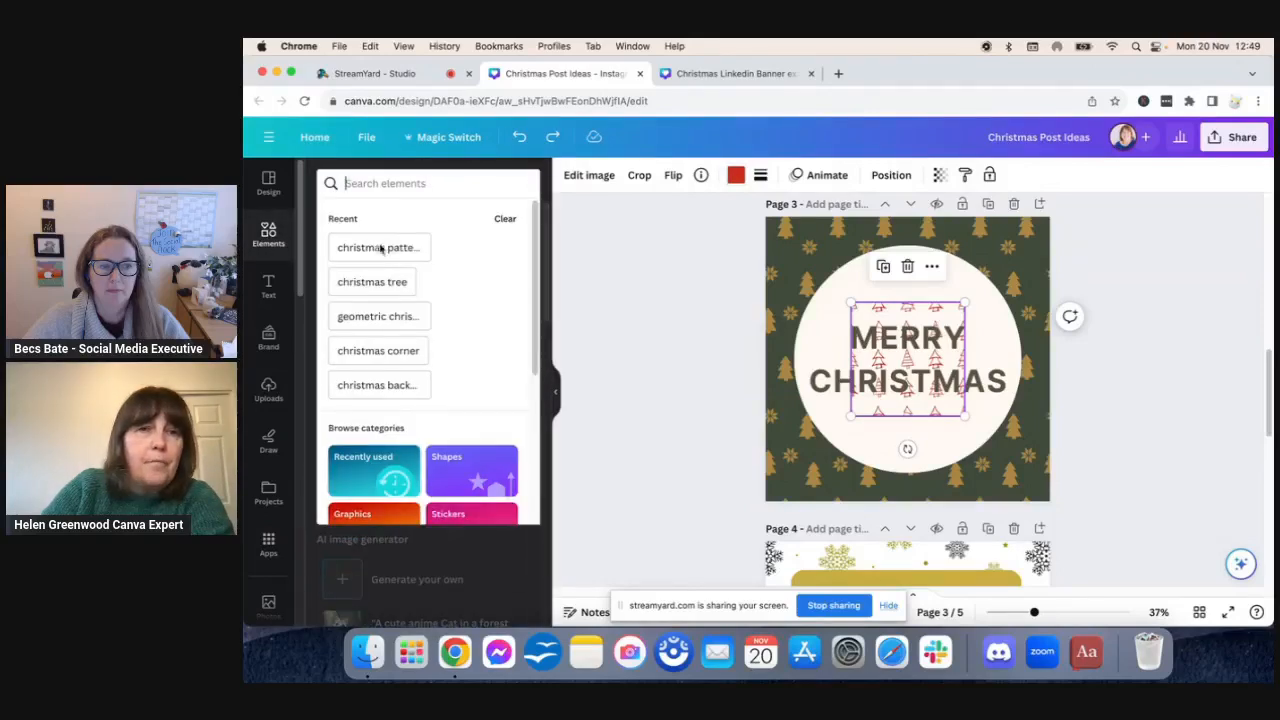
{"action": "left_click", "coordinate": [381, 248]}
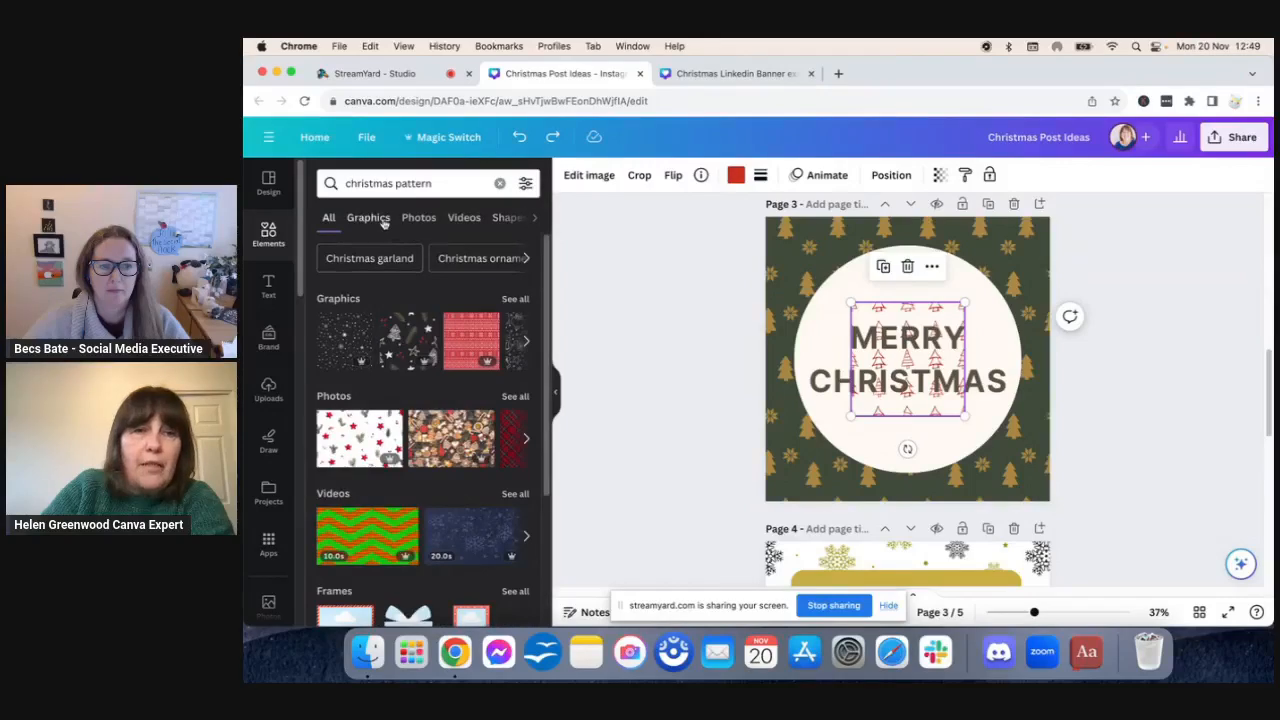
{"action": "left_click", "coordinate": [384, 222]}
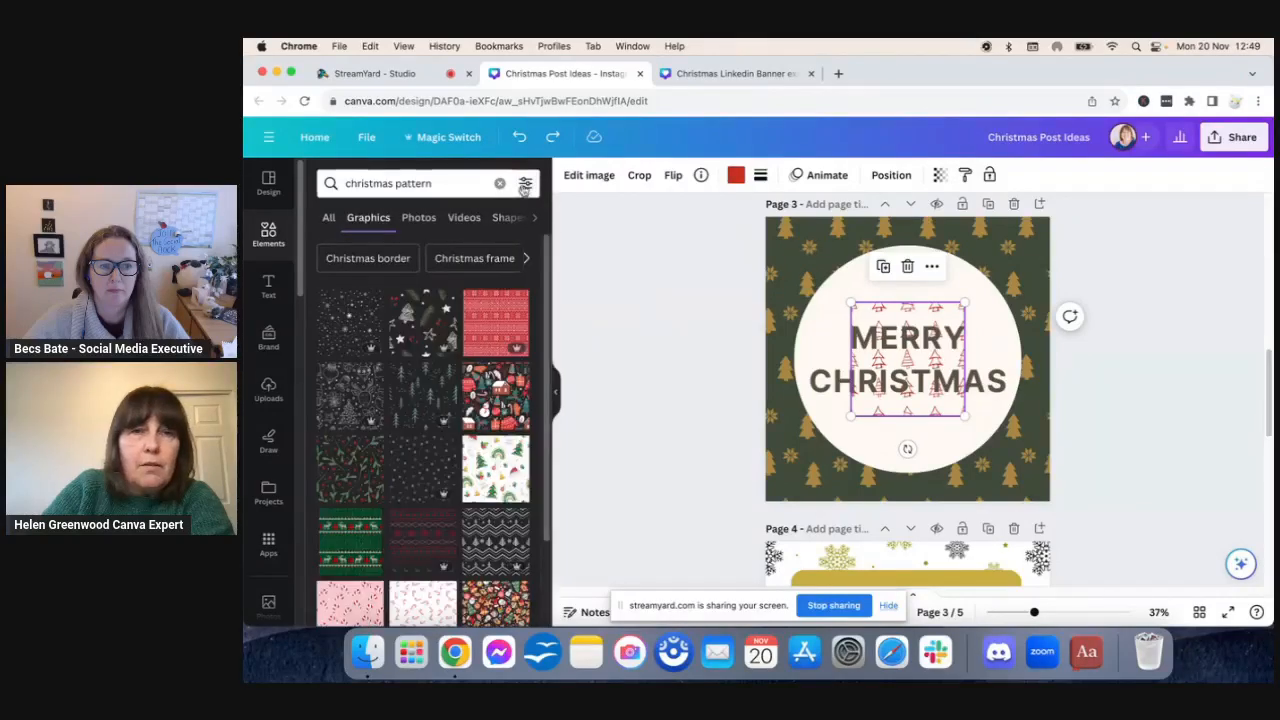
{"action": "left_click", "coordinate": [525, 184]}
{"action": "scroll", "coordinate": [500, 395], "scroll_direction": "down", "scroll_amount": 4}
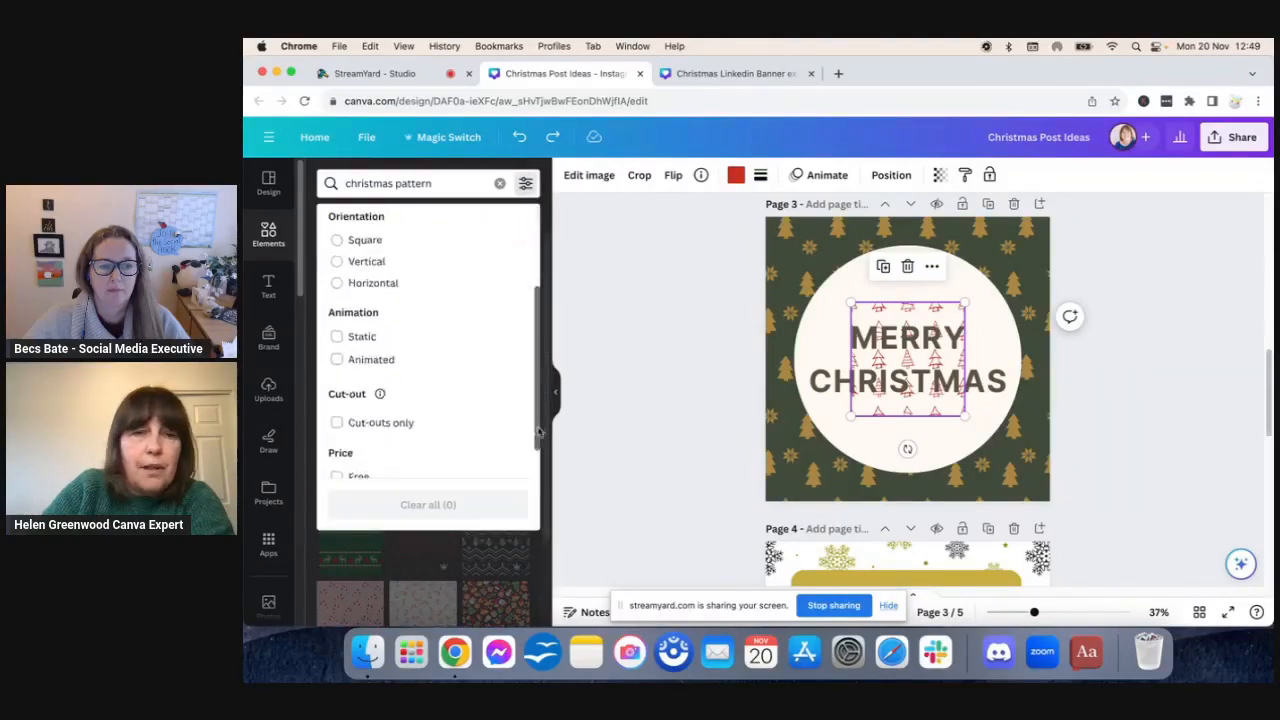
{"action": "left_click", "coordinate": [355, 434]}
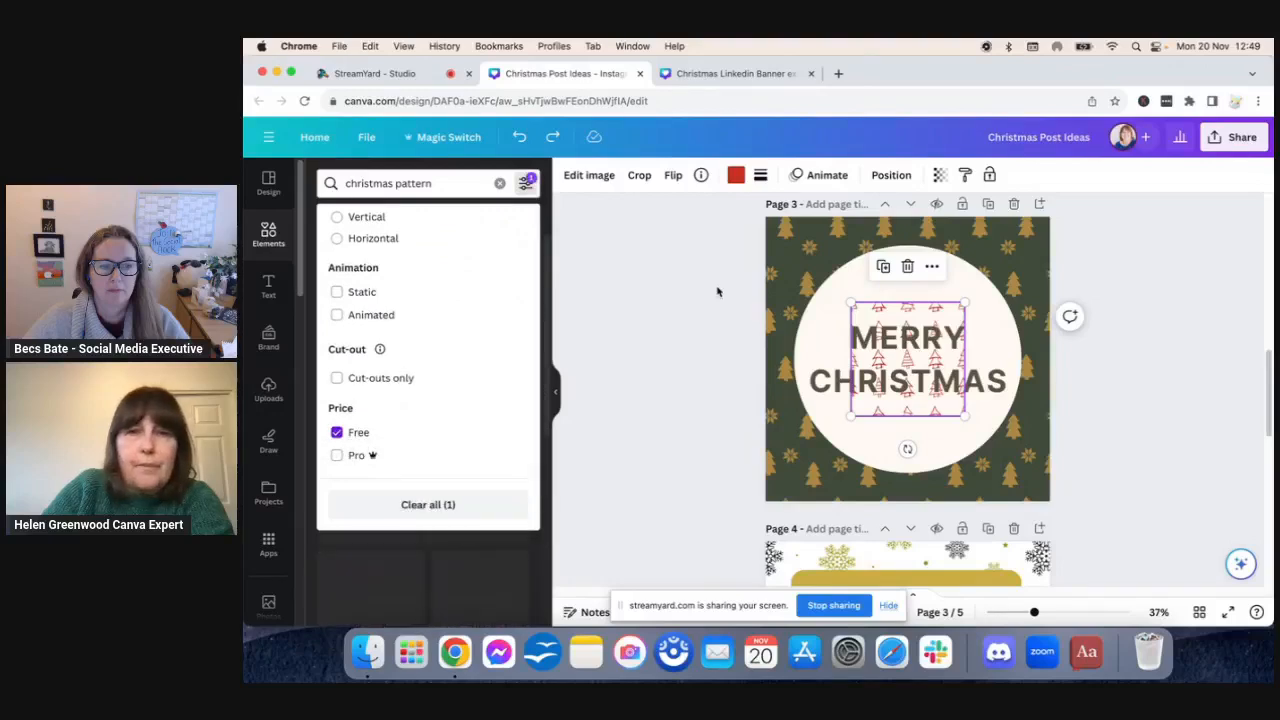
Step: Shrink the gold tree-pattern background on page 3 from its corner, and enlarge it again to fill the page
{"action": "left_click", "coordinate": [835, 222]}
{"action": "left_click", "coordinate": [829, 229]}
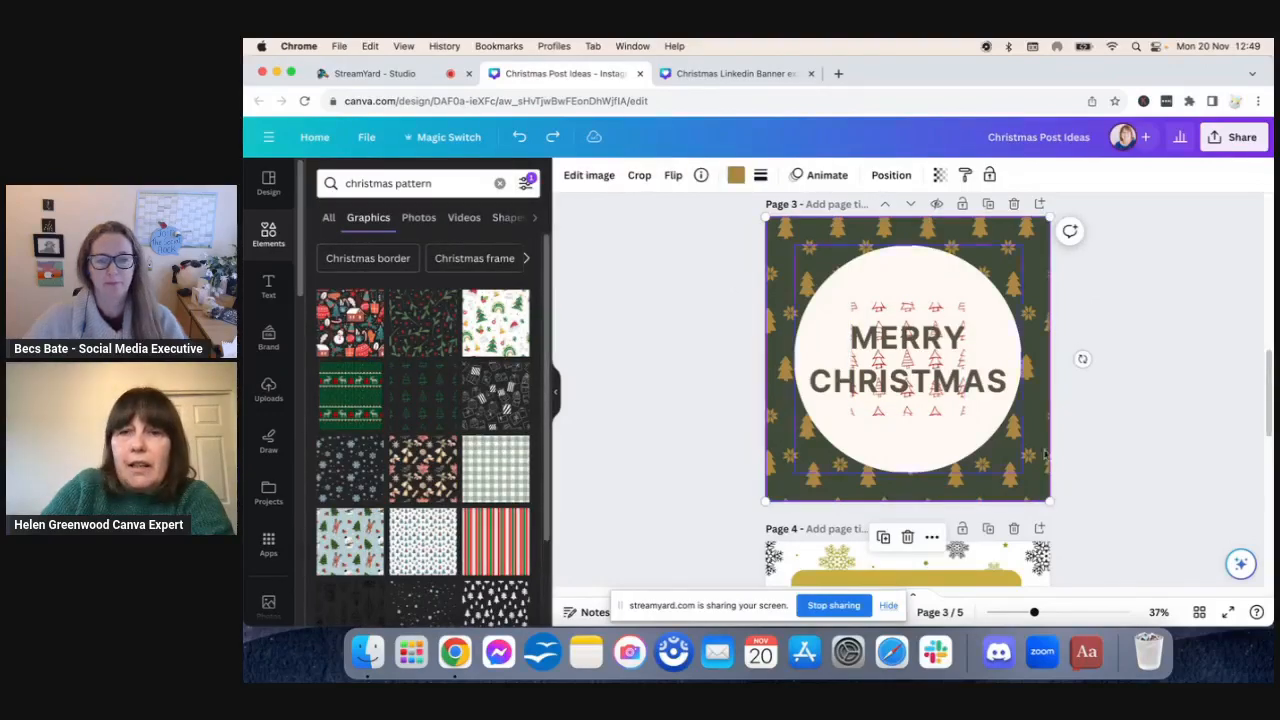
{"action": "mouse_move", "coordinate": [1047, 499]}
{"action": "left_mouse_down"}
{"action": "mouse_move", "coordinate": [1020, 467]}
{"action": "mouse_move", "coordinate": [1048, 499]}
{"action": "left_mouse_up"}
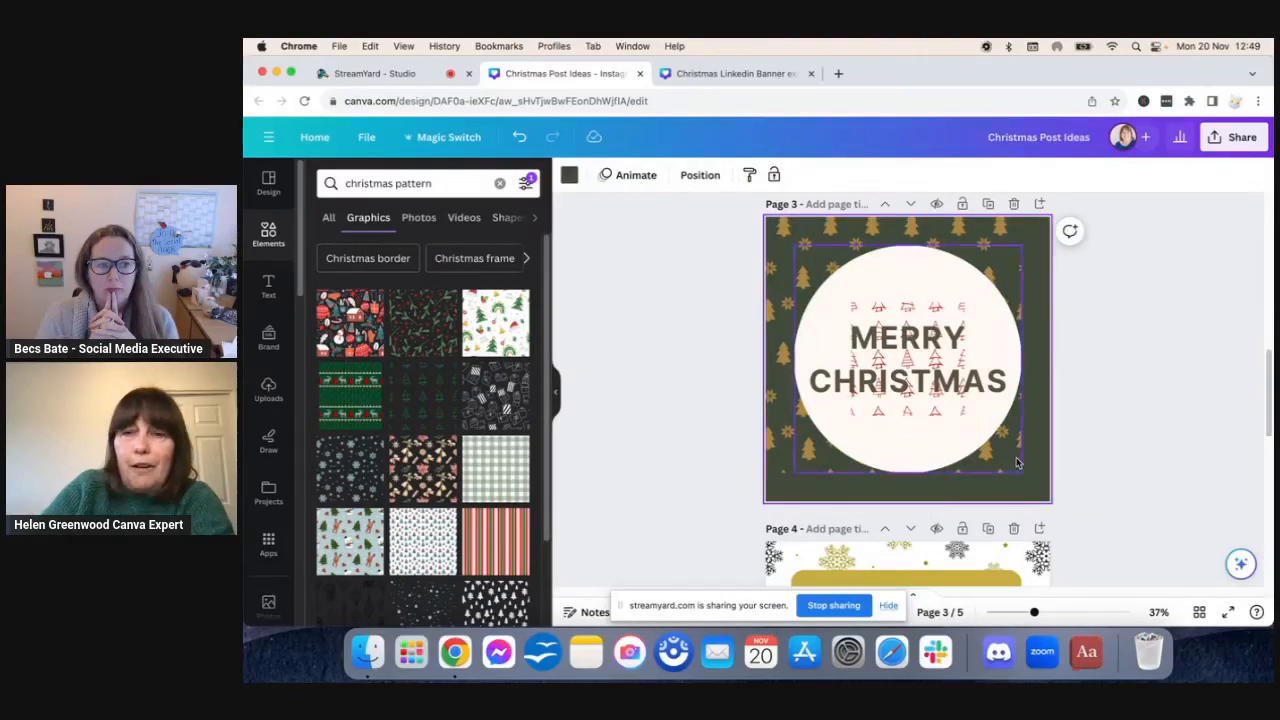
{"action": "left_click", "coordinate": [1018, 465]}
{"action": "left_click", "coordinate": [786, 232]}
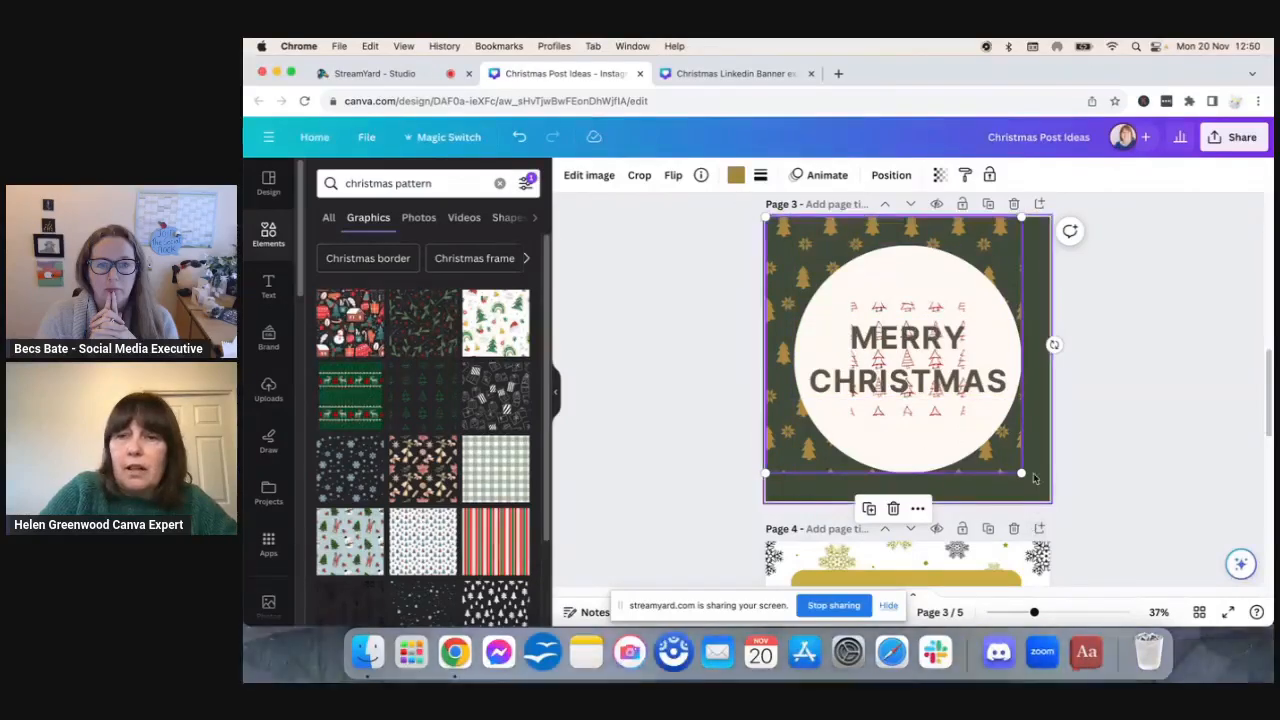
{"action": "left_click_drag", "start_coordinate": [1021, 472], "coordinate": [1051, 497]}
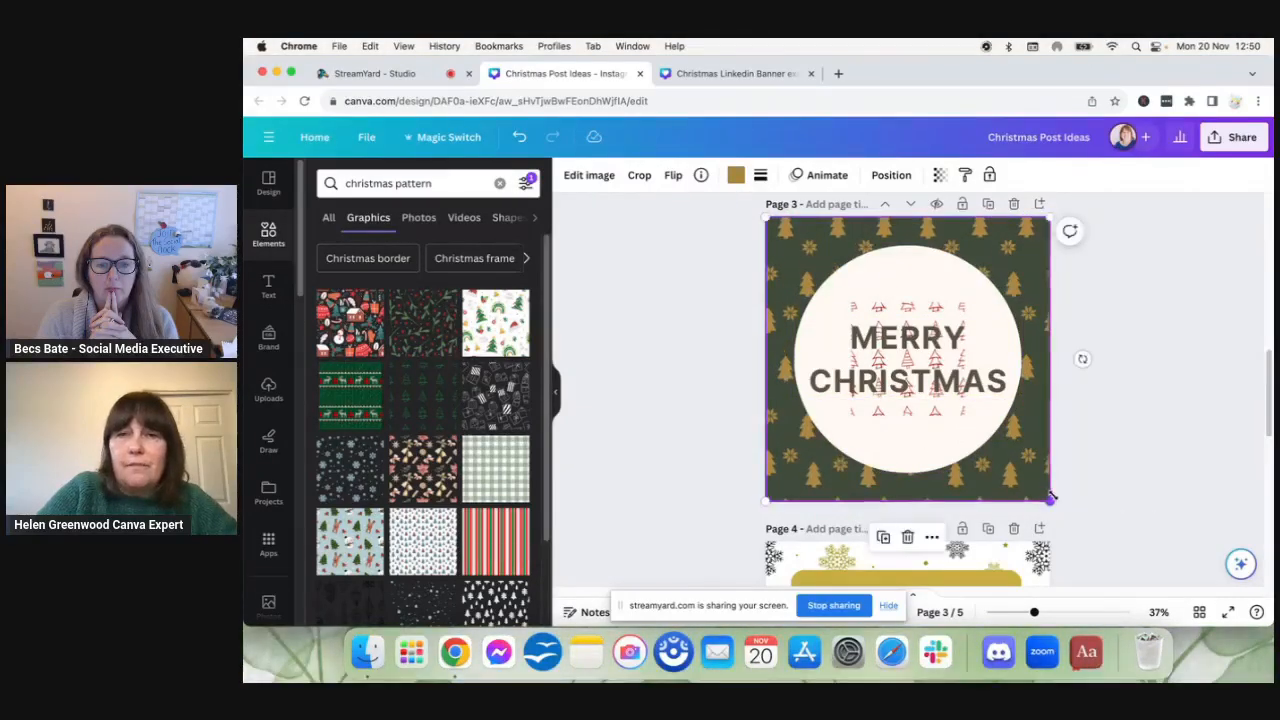
Step: Delete the small red outlined-tree pattern from the centre of page 3
{"action": "left_click", "coordinate": [907, 300]}
{"action": "left_click", "coordinate": [904, 316]}
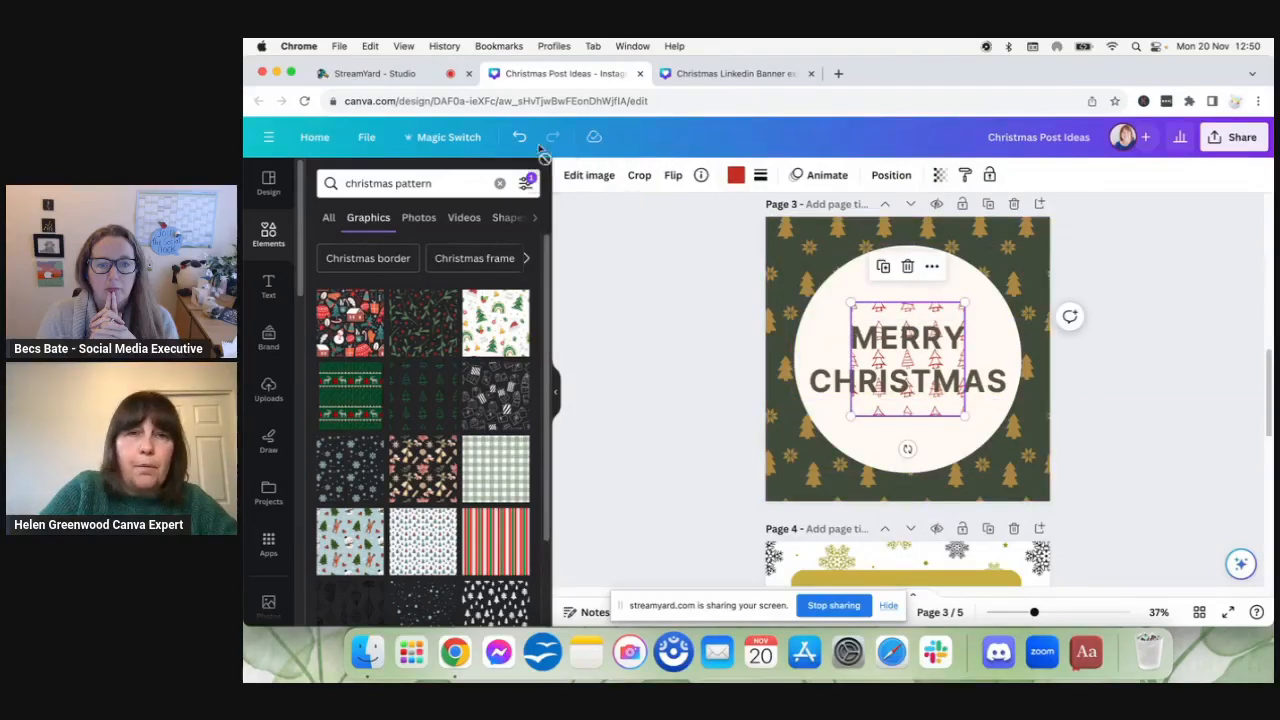
{"action": "left_click", "coordinate": [905, 267]}
Step: Examine the tree-pattern background's colour options and the cream circle layered over it on page 3
{"action": "left_click", "coordinate": [838, 230]}
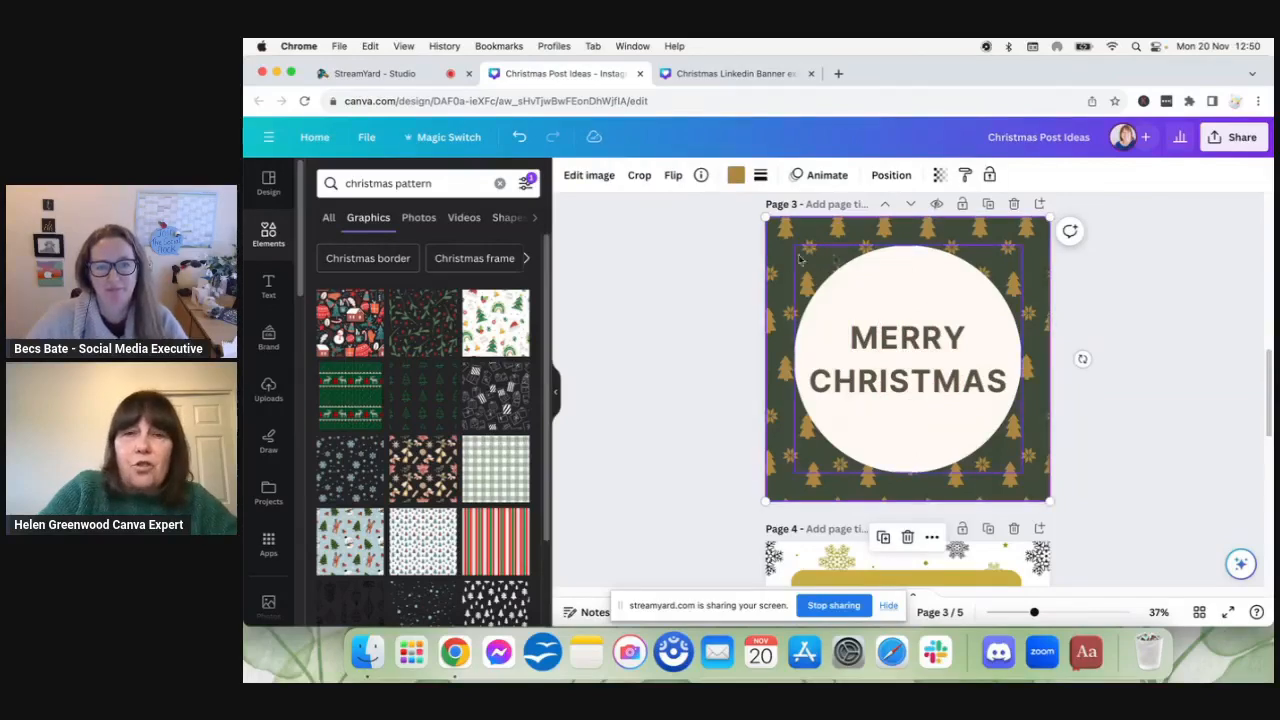
{"action": "left_click", "coordinate": [735, 175]}
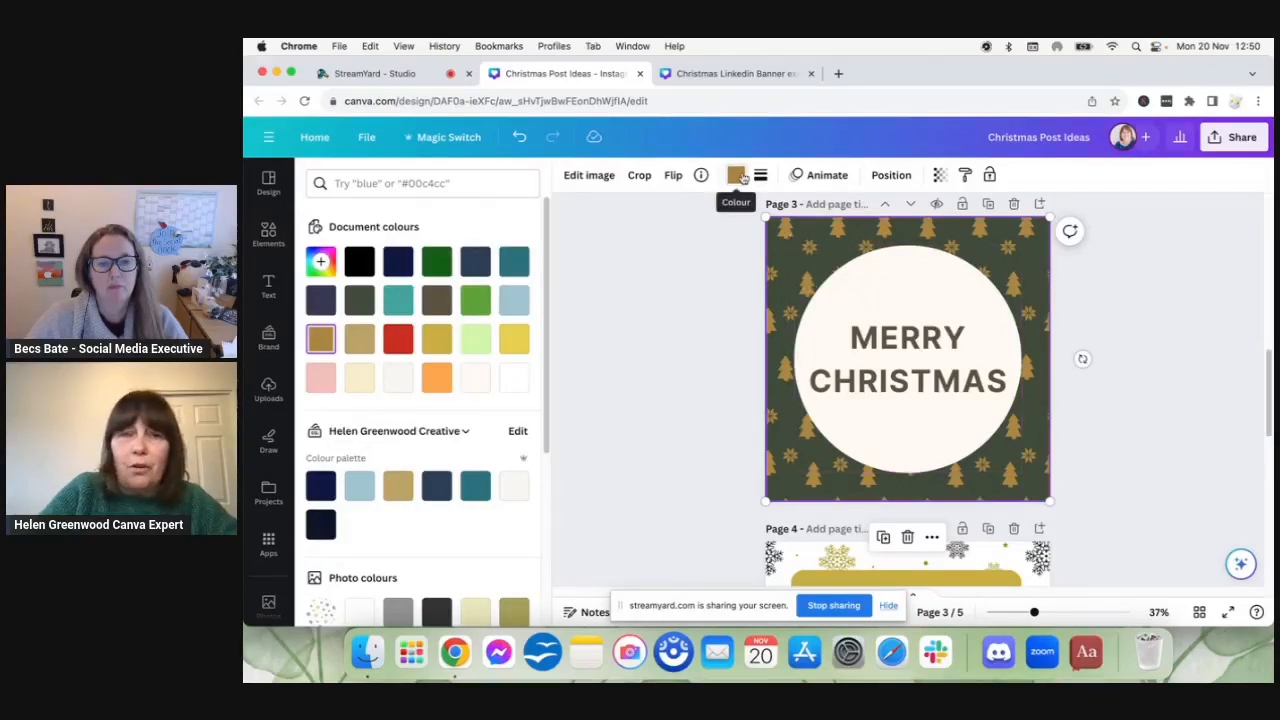
{"action": "left_click", "coordinate": [1005, 254]}
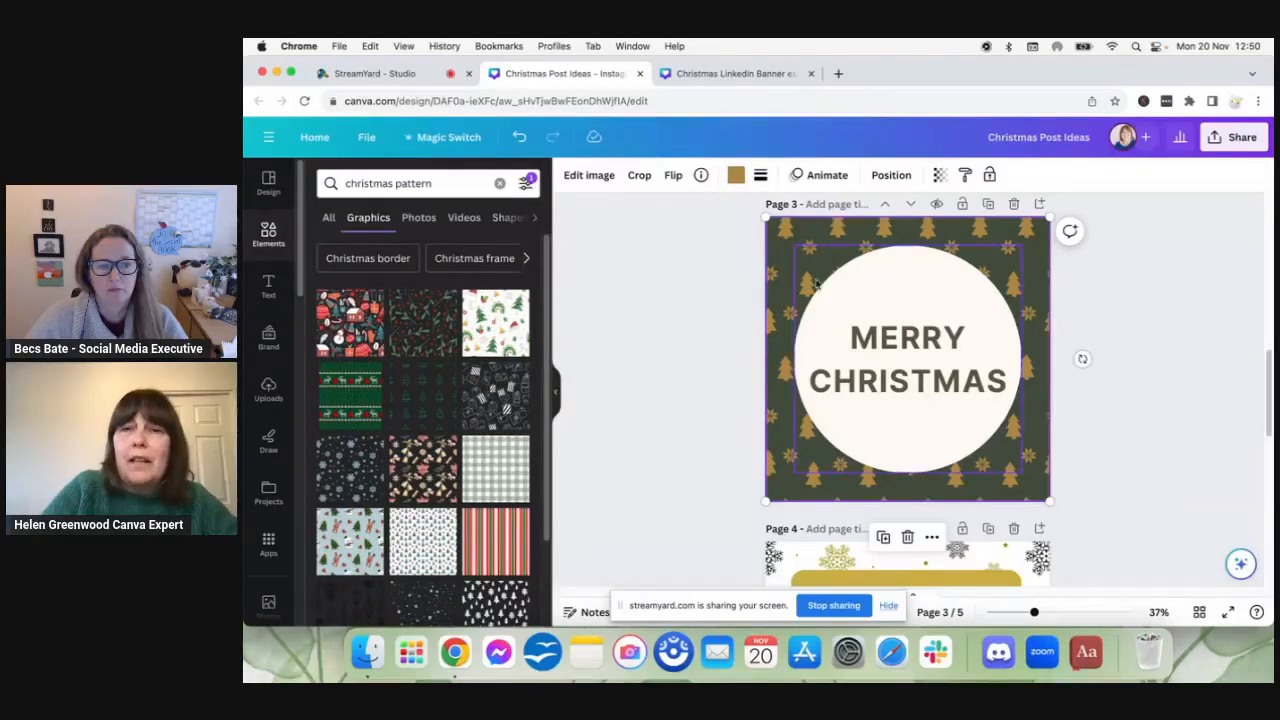
{"action": "left_click", "coordinate": [923, 276]}
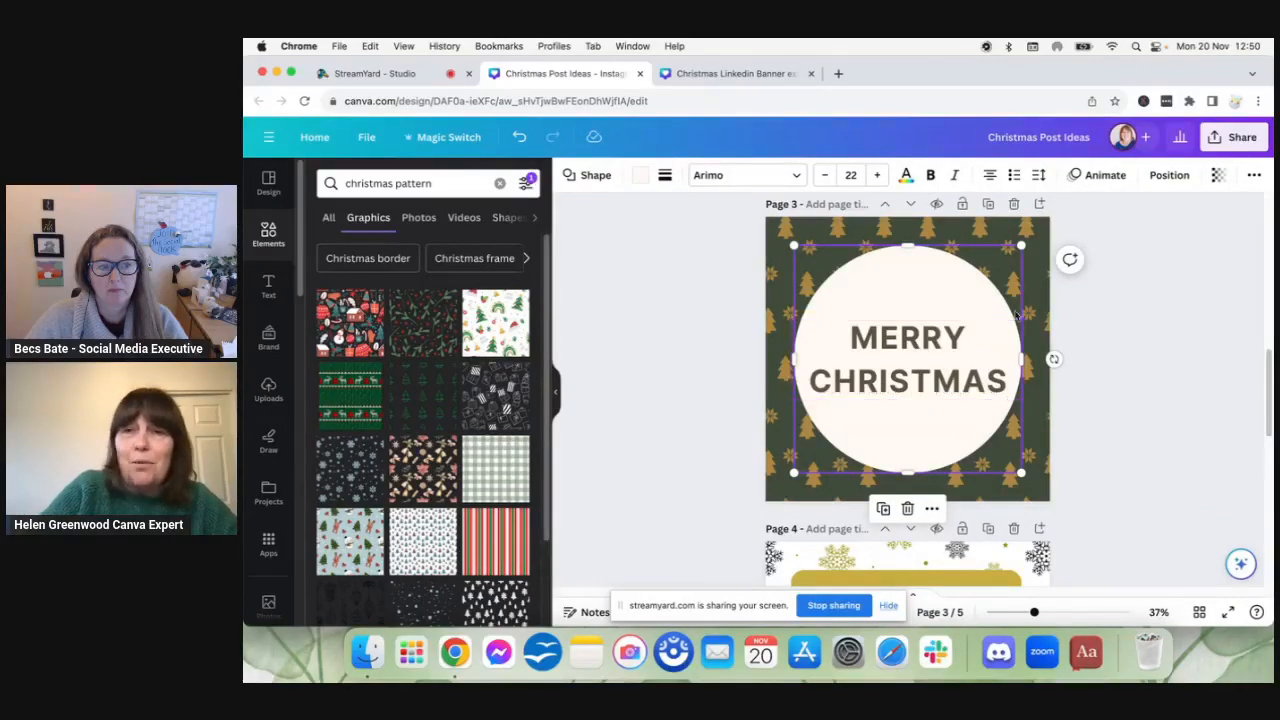
{"action": "left_click", "coordinate": [990, 240]}
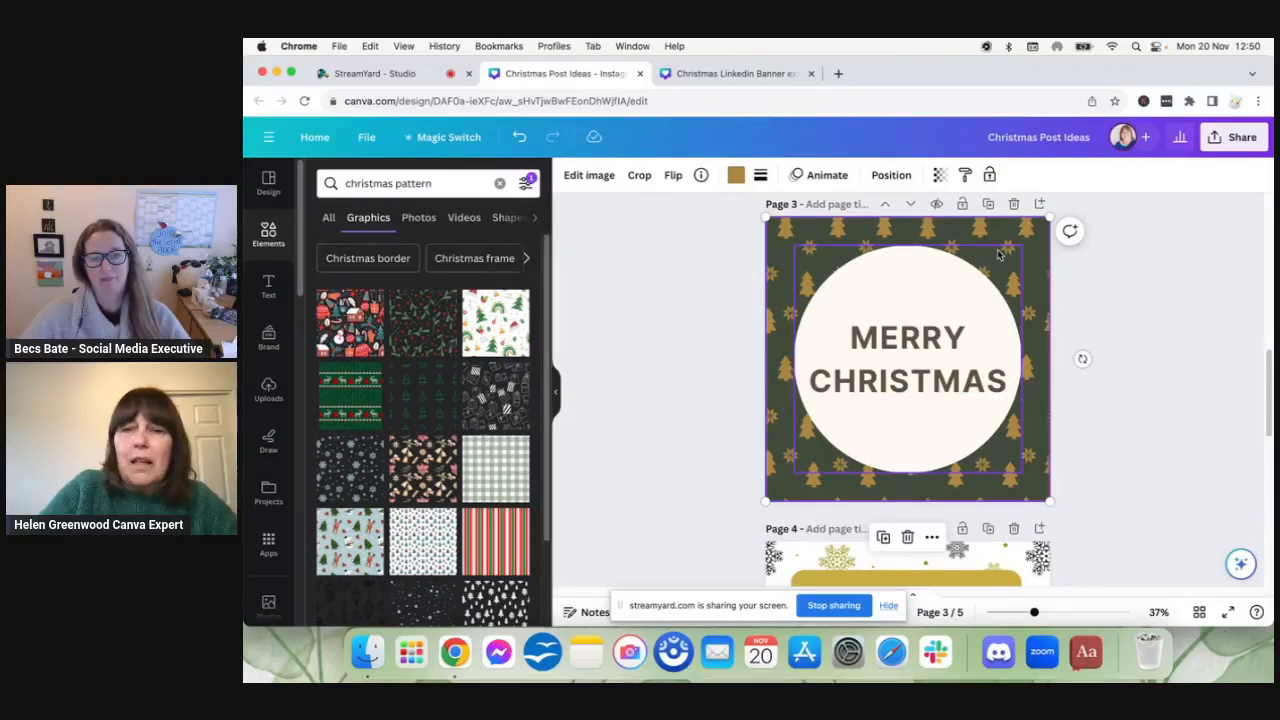
Step: Examine how page 4 combines the gold rounded square with the snowflake photo background
{"action": "left_click_drag", "start_coordinate": [1266, 365], "coordinate": [1266, 436]}
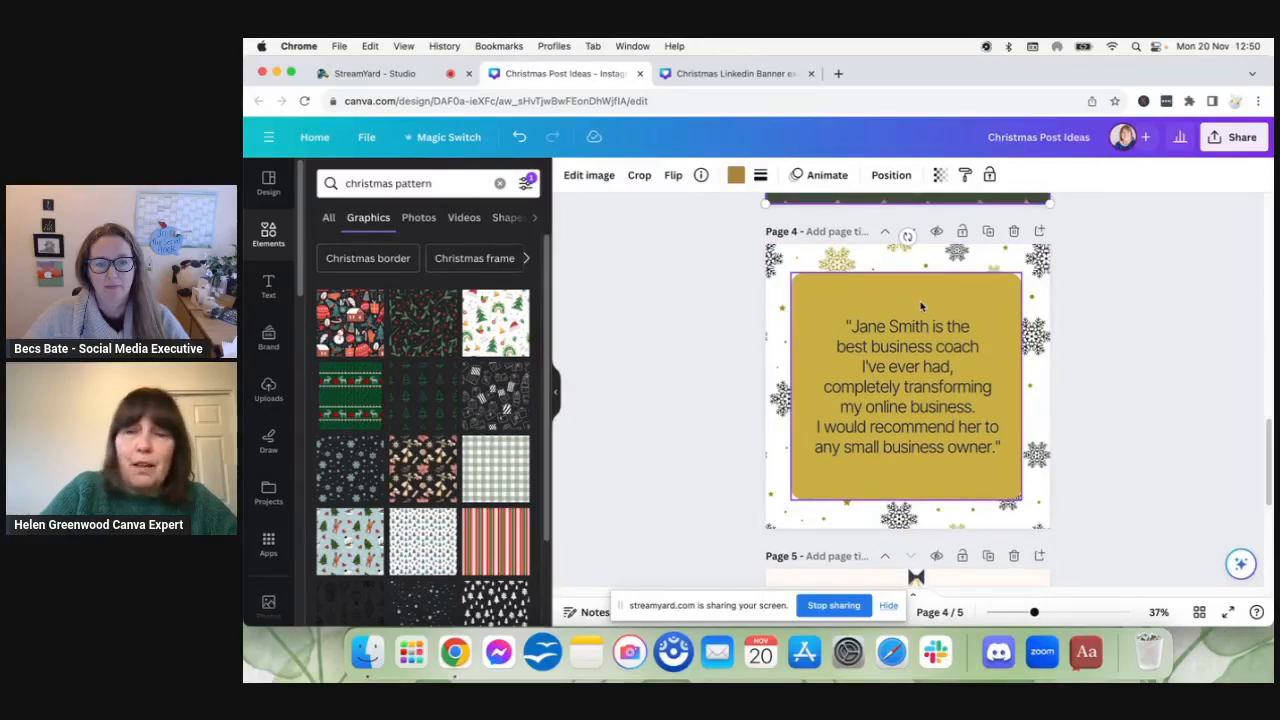
{"action": "left_click", "coordinate": [830, 291]}
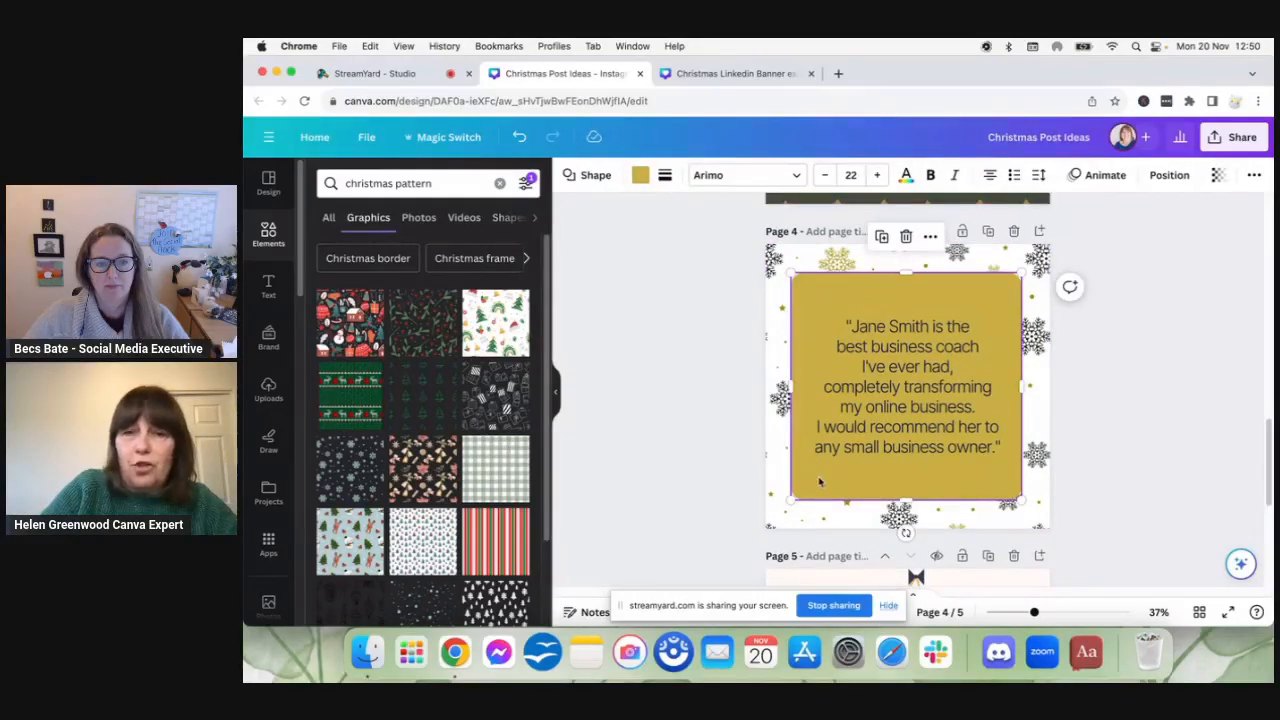
{"action": "left_click", "coordinate": [1026, 262]}
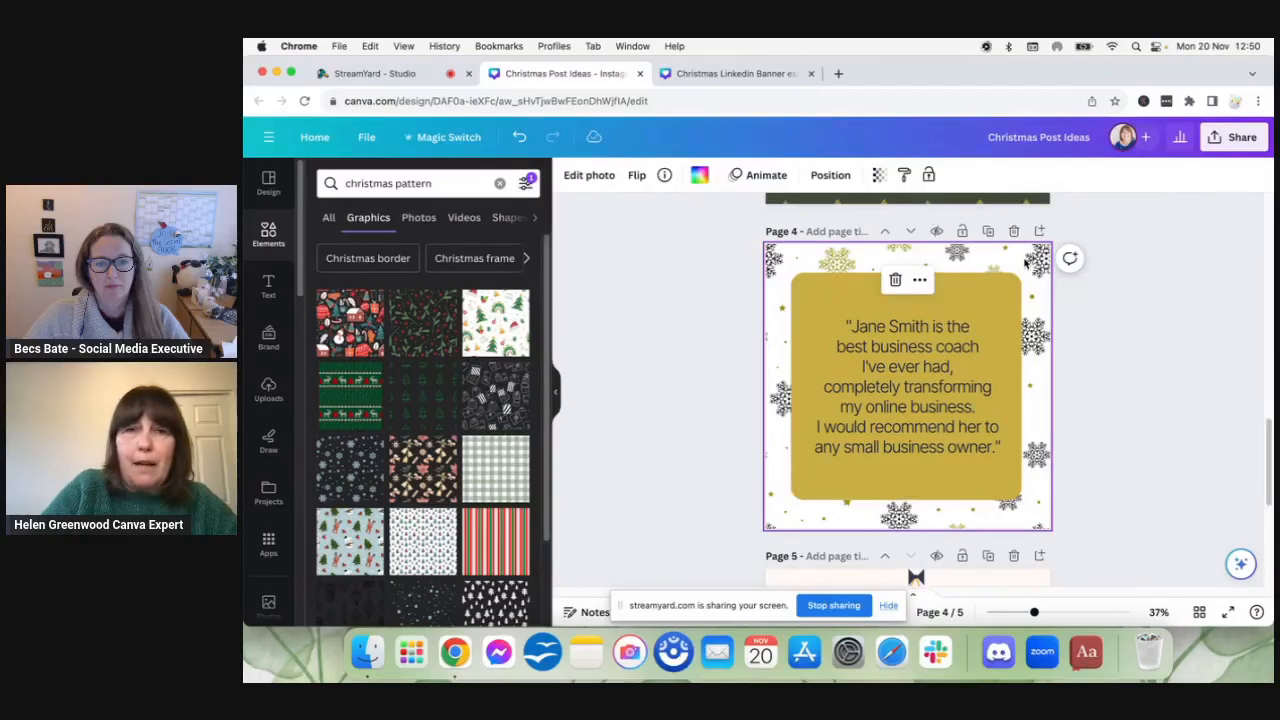
{"action": "left_click", "coordinate": [778, 250]}
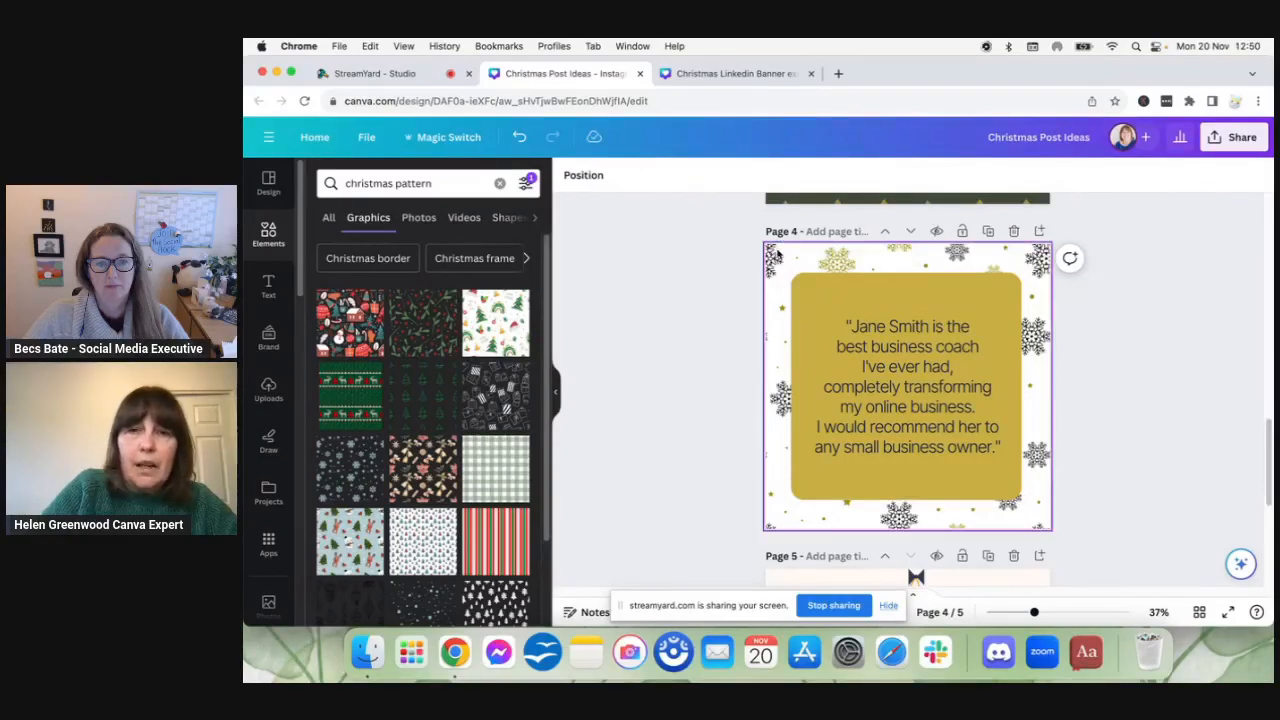
{"action": "left_click", "coordinate": [778, 250]}
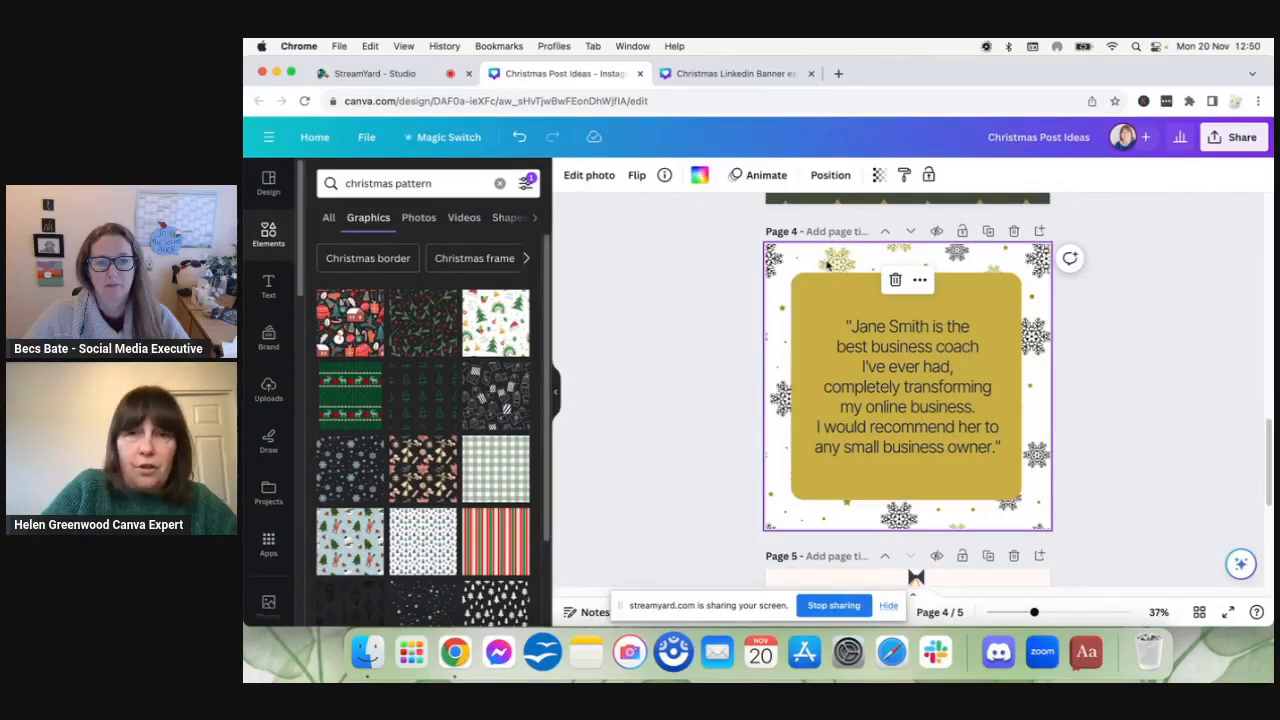
{"action": "left_click", "coordinate": [812, 306]}
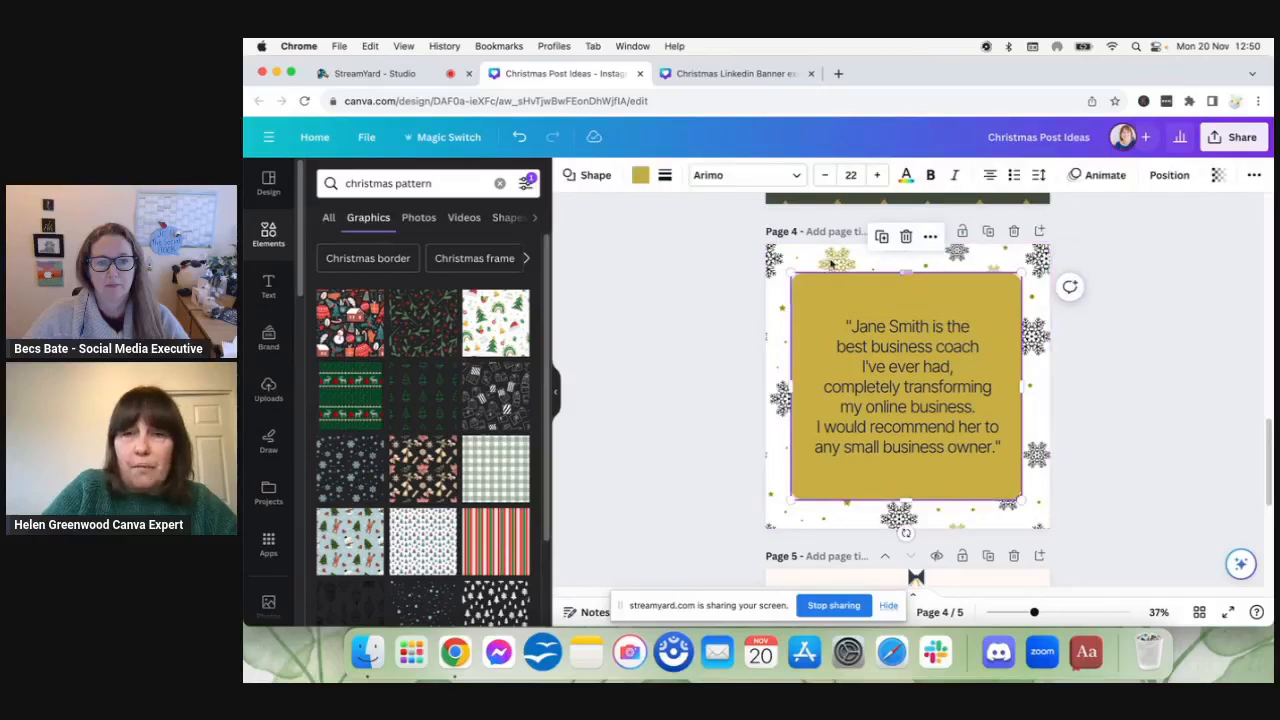
Step: Set the transparency of the snowflake photo background on page 4 to 31
{"action": "left_click", "coordinate": [831, 263]}
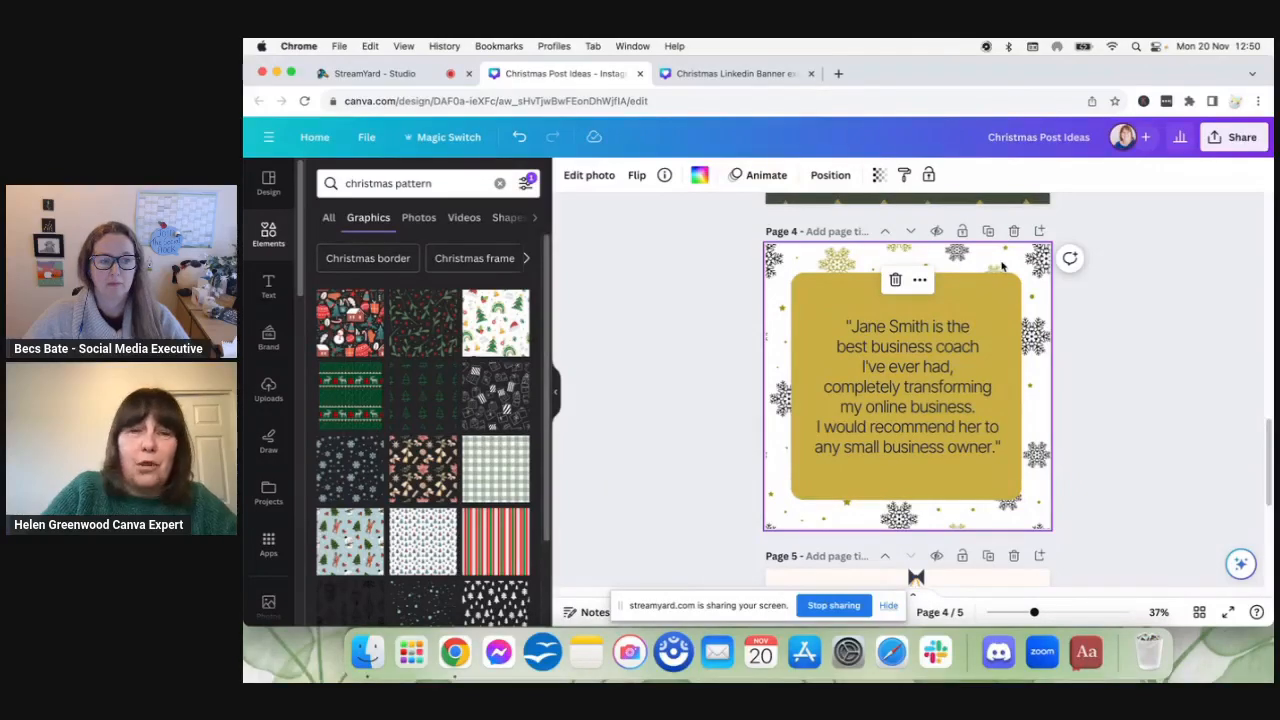
{"action": "left_click", "coordinate": [878, 176]}
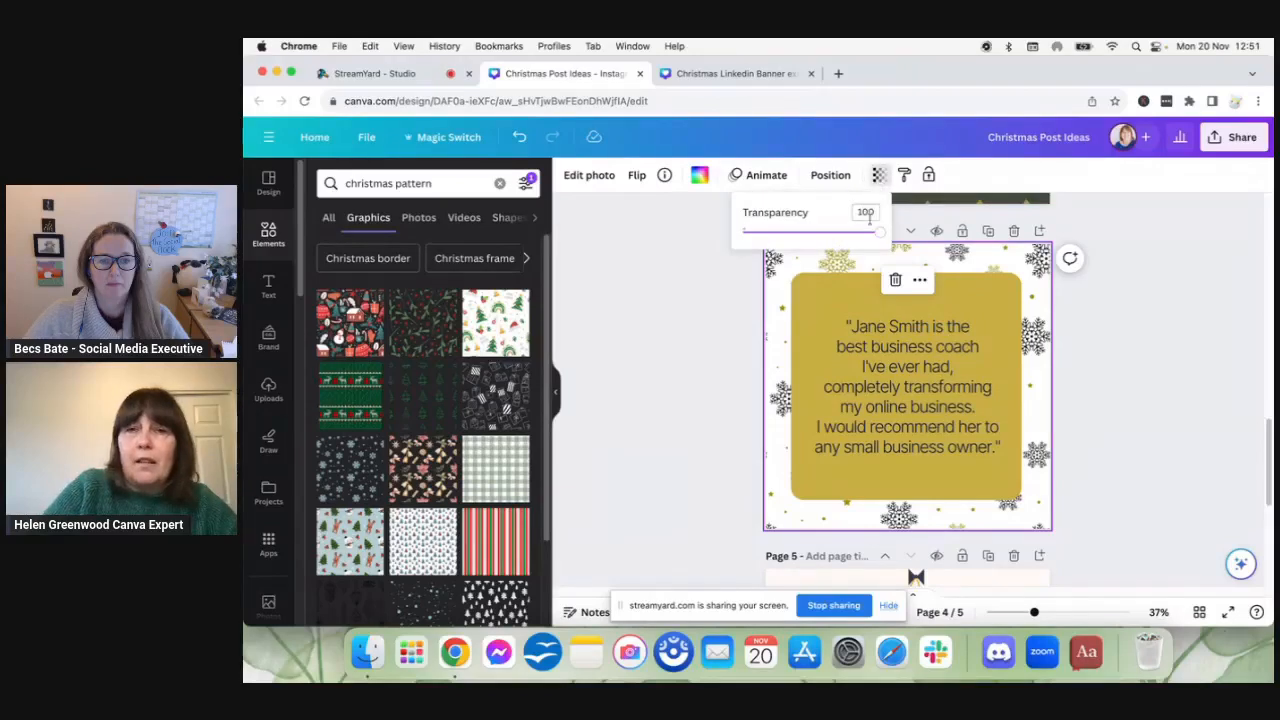
{"action": "left_click_drag", "start_coordinate": [880, 238], "coordinate": [786, 233]}
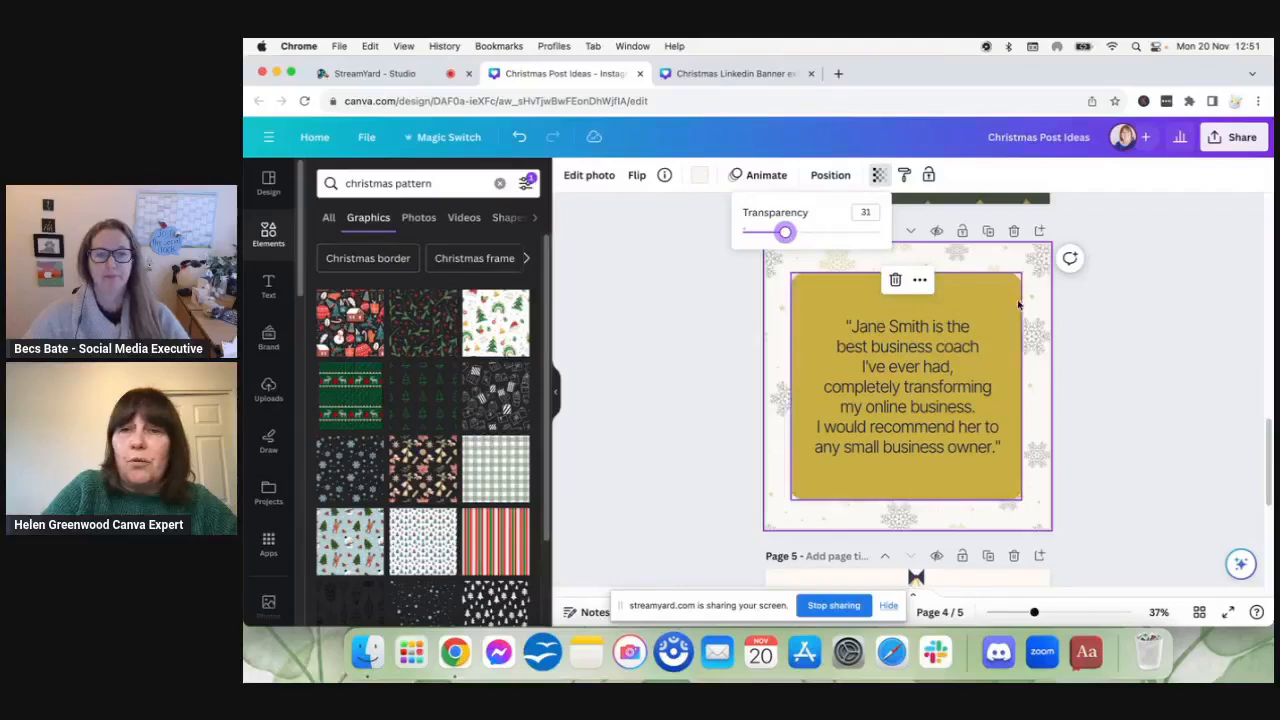
{"action": "left_click", "coordinate": [1105, 350]}
{"action": "left_click", "coordinate": [1105, 350]}
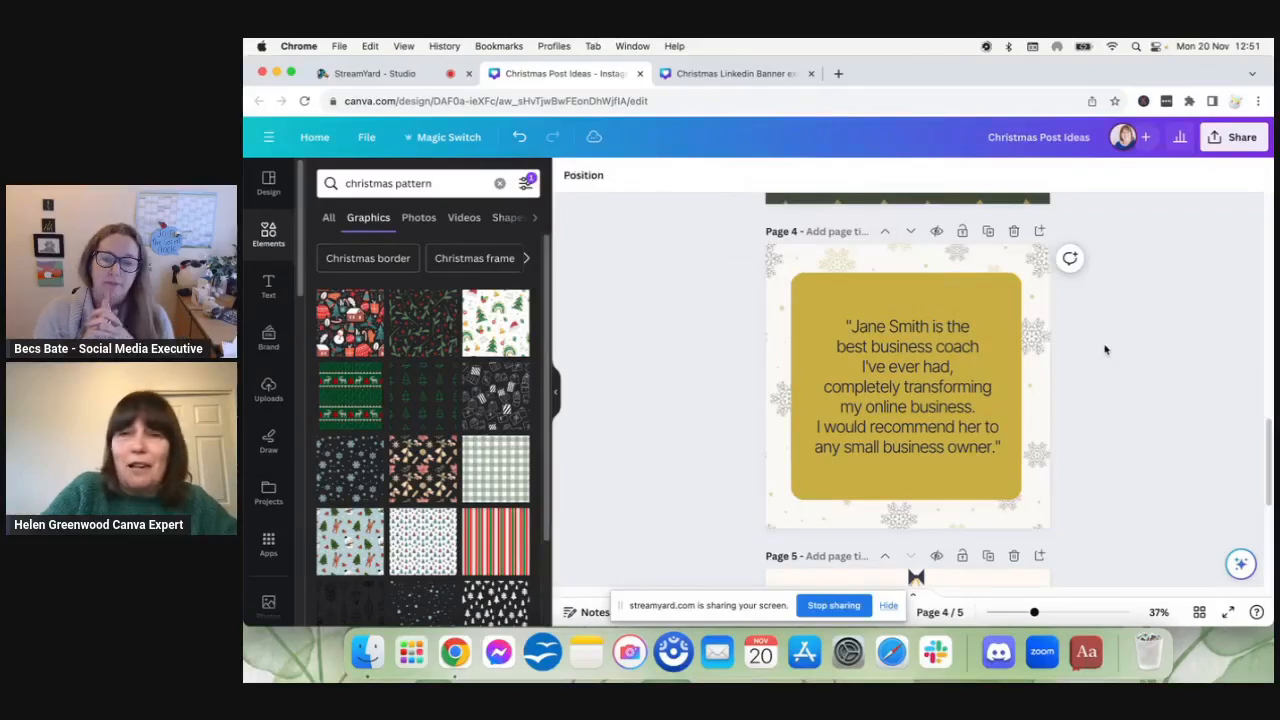
Step: Compare the faded snowflake background on page 4 with the tree-pattern background on page 3
{"action": "left_click", "coordinate": [953, 264]}
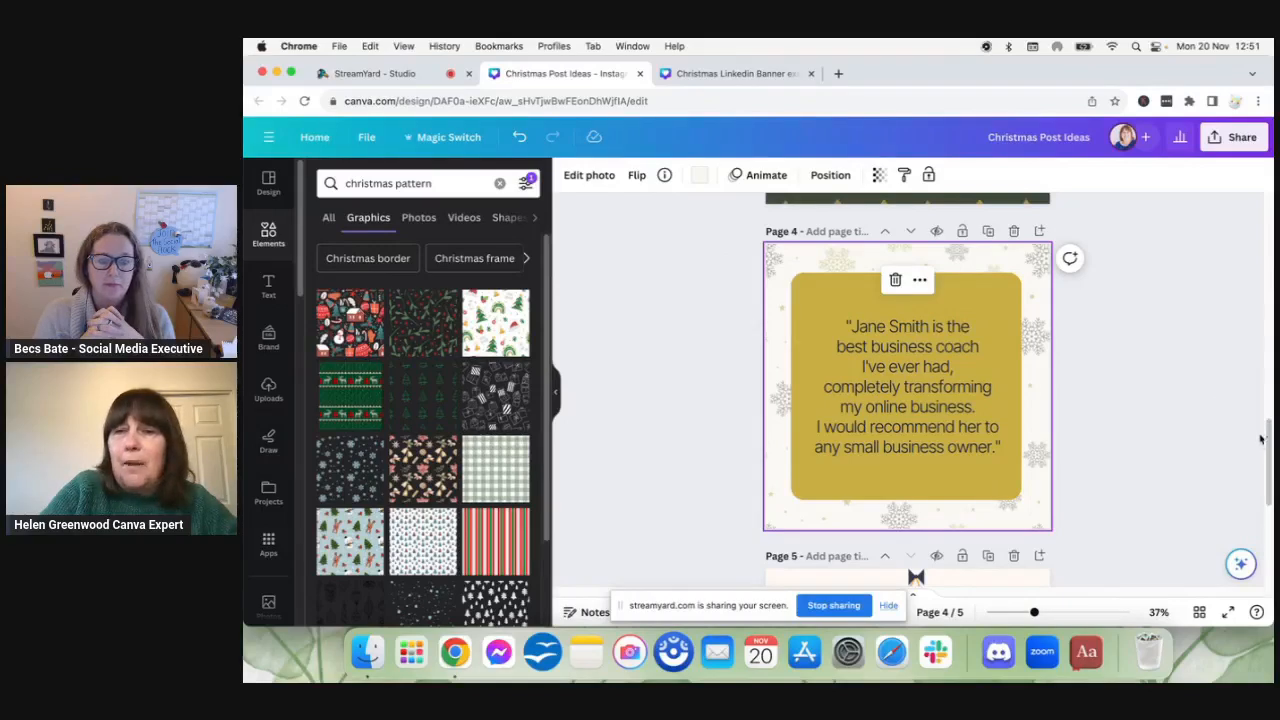
{"action": "left_click", "coordinate": [1051, 342]}
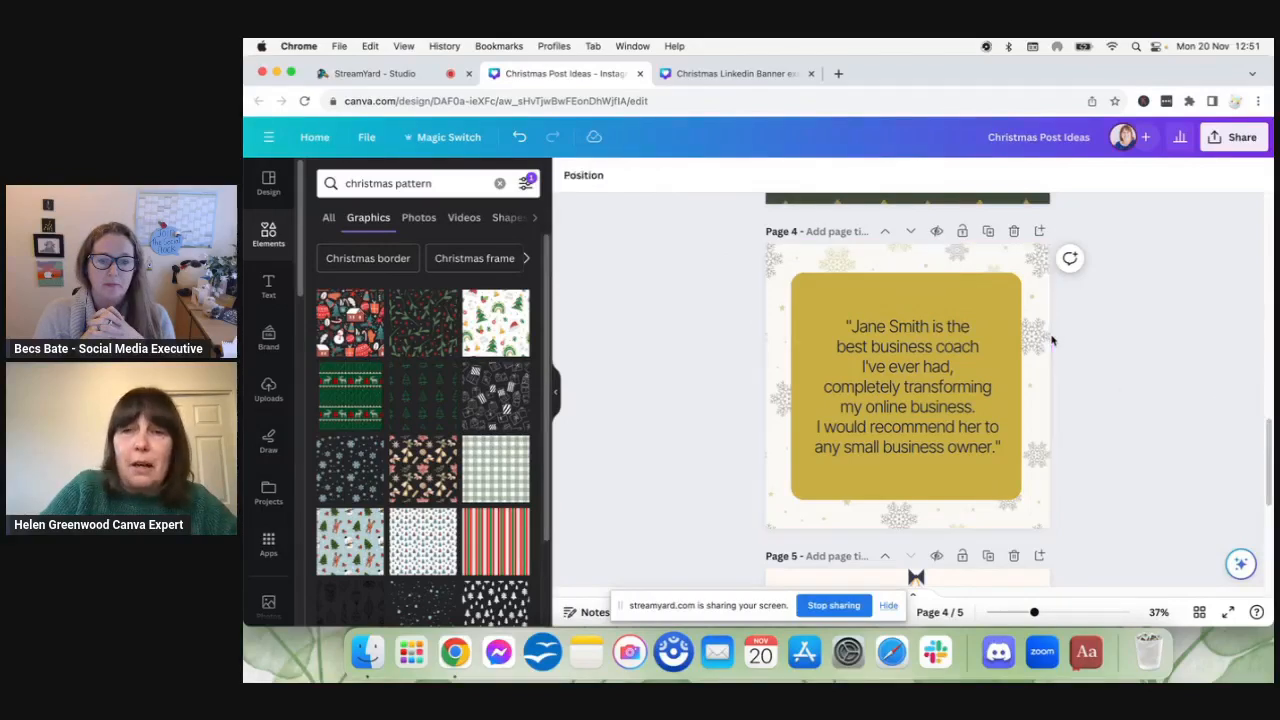
{"action": "left_click", "coordinate": [1008, 261]}
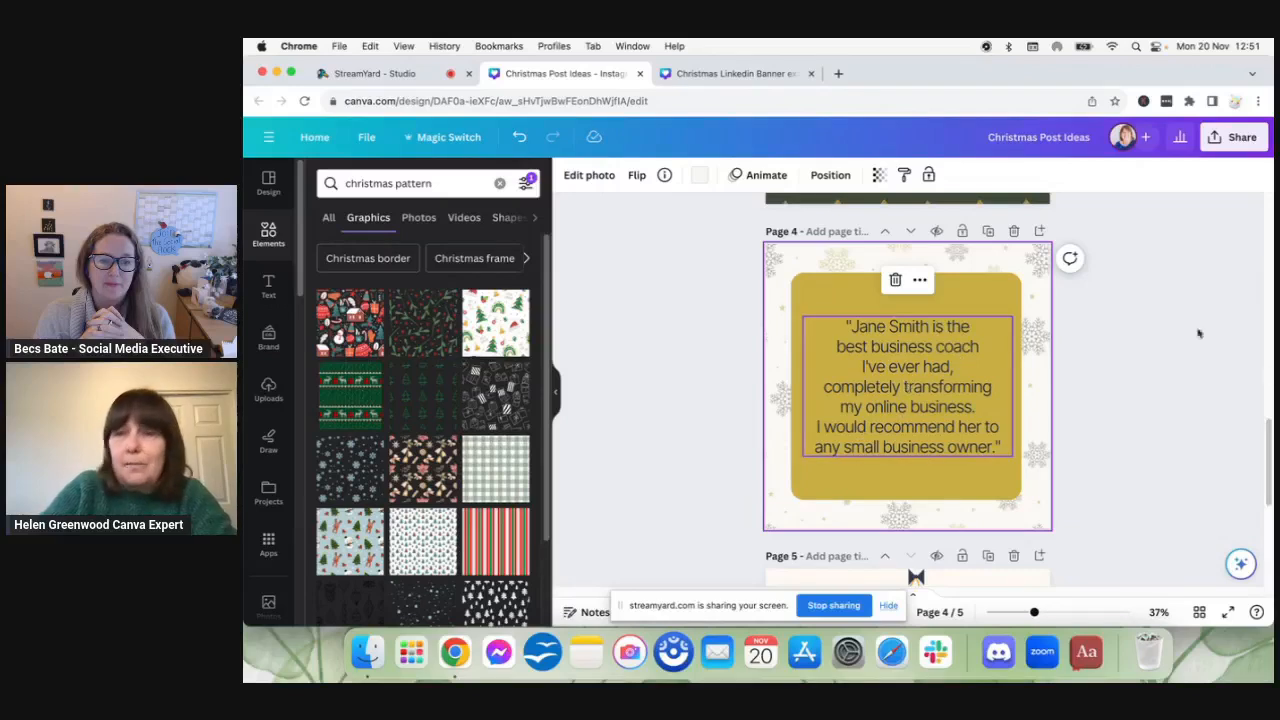
{"action": "left_click_drag", "start_coordinate": [1268, 440], "coordinate": [1266, 390]}
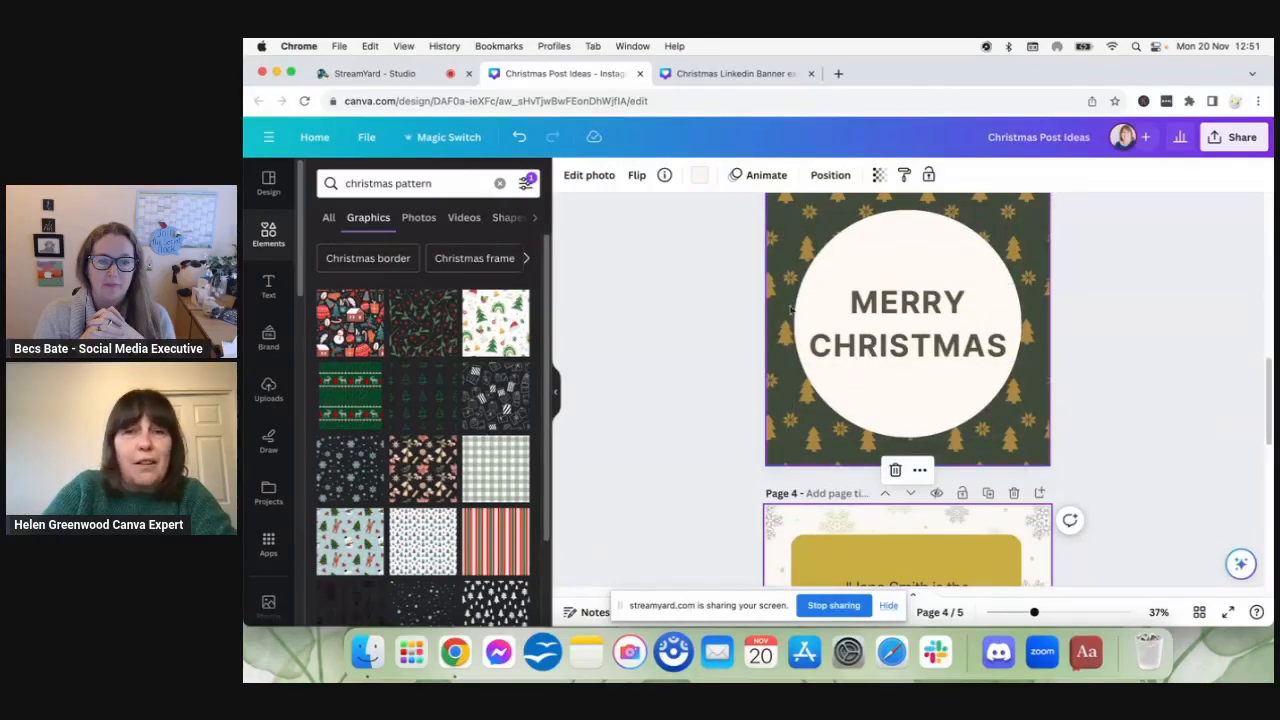
{"action": "left_click_drag", "start_coordinate": [1268, 378], "coordinate": [1266, 437]}
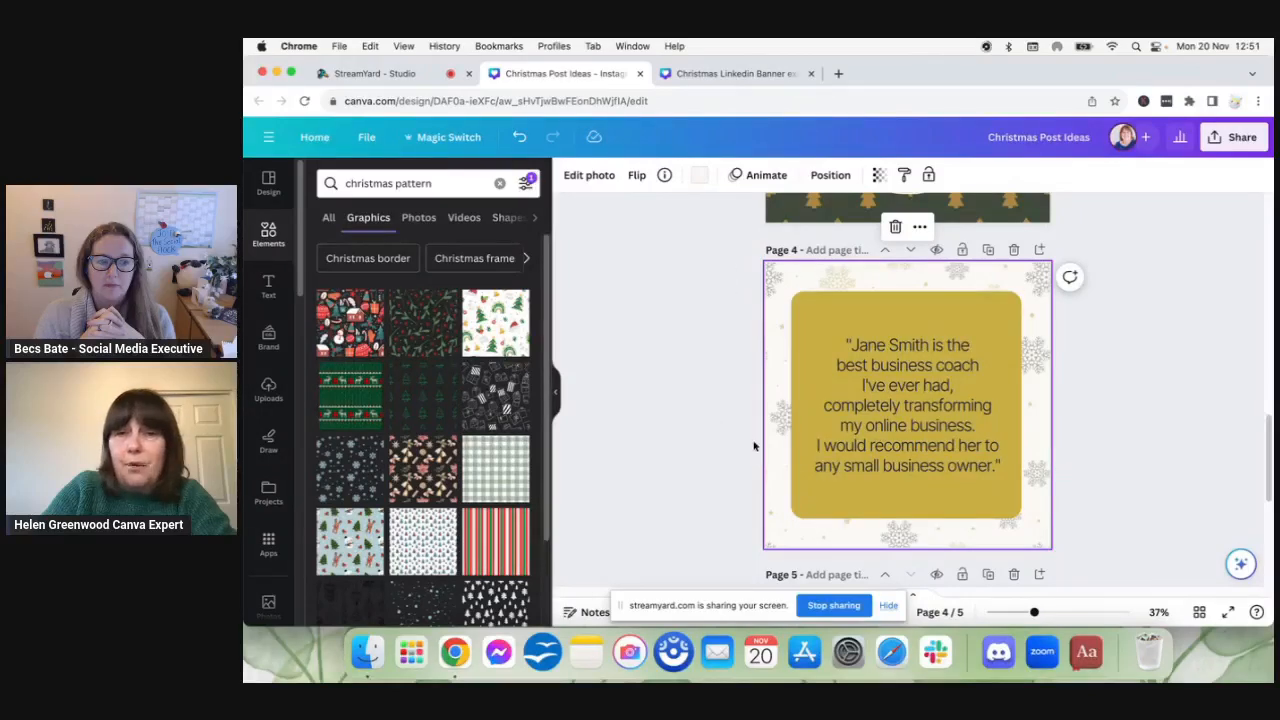
Step: Add a blank page after page 4 and search the photo elements for "christmas"
{"action": "left_click", "coordinate": [1040, 250]}
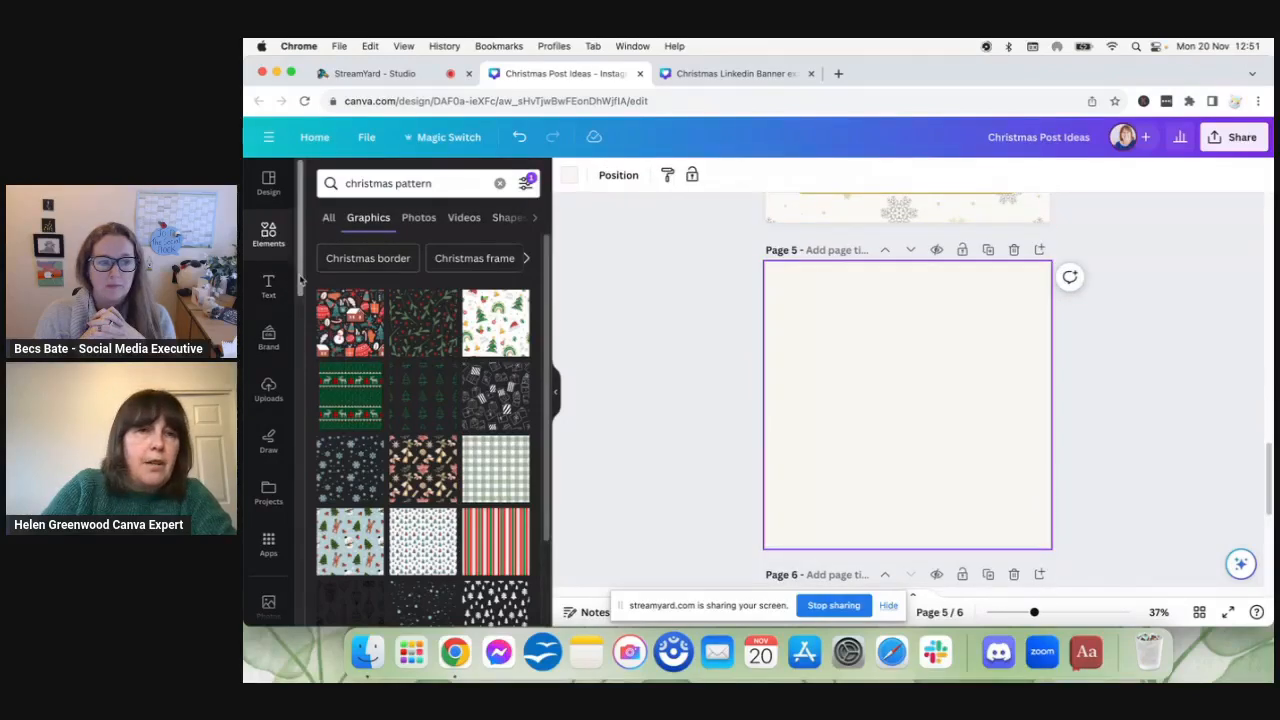
{"action": "left_click", "coordinate": [437, 192]}
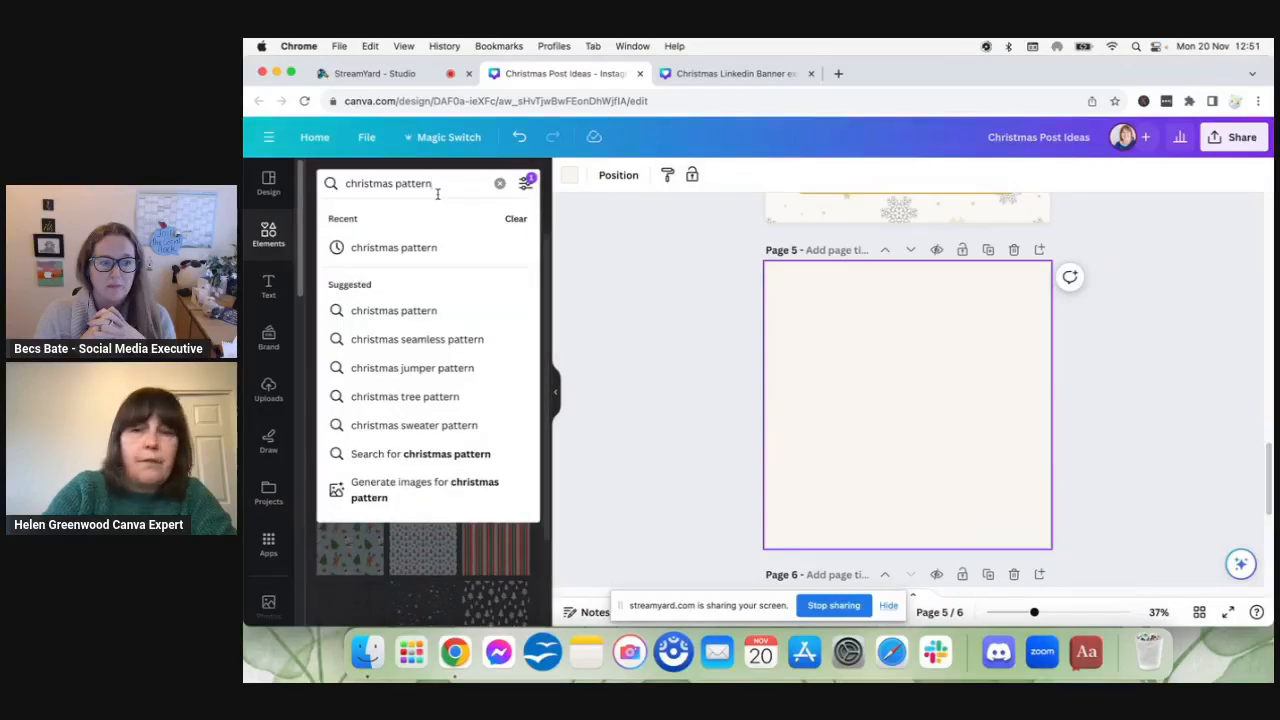
{"action": "key", "text": "BackSpace"}
{"action": "key", "text": "BackSpace"}
{"action": "key", "text": "BackSpace"}
{"action": "key", "text": "BackSpace"}
{"action": "key", "text": "BackSpace"}
{"action": "key", "text": "BackSpace"}
{"action": "key", "text": "BackSpace"}
{"action": "key", "text": "BackSpace"}
{"action": "key", "text": "Return"}
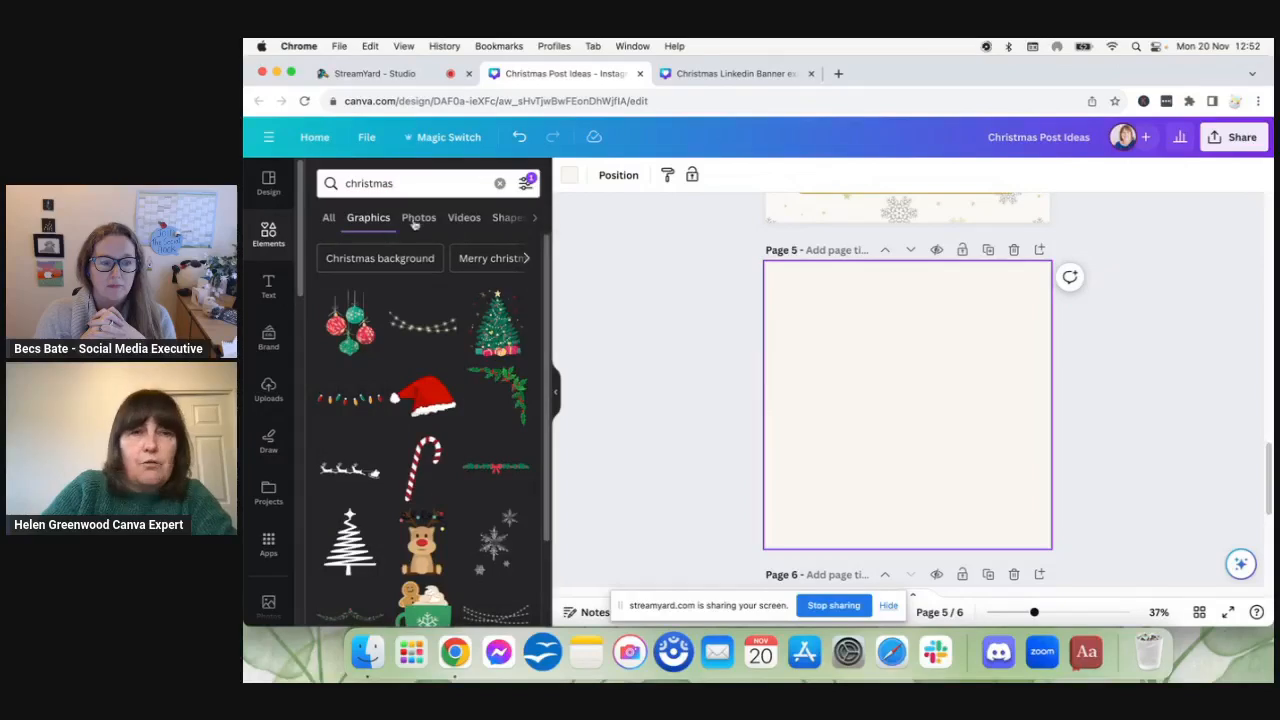
{"action": "left_click", "coordinate": [419, 218]}
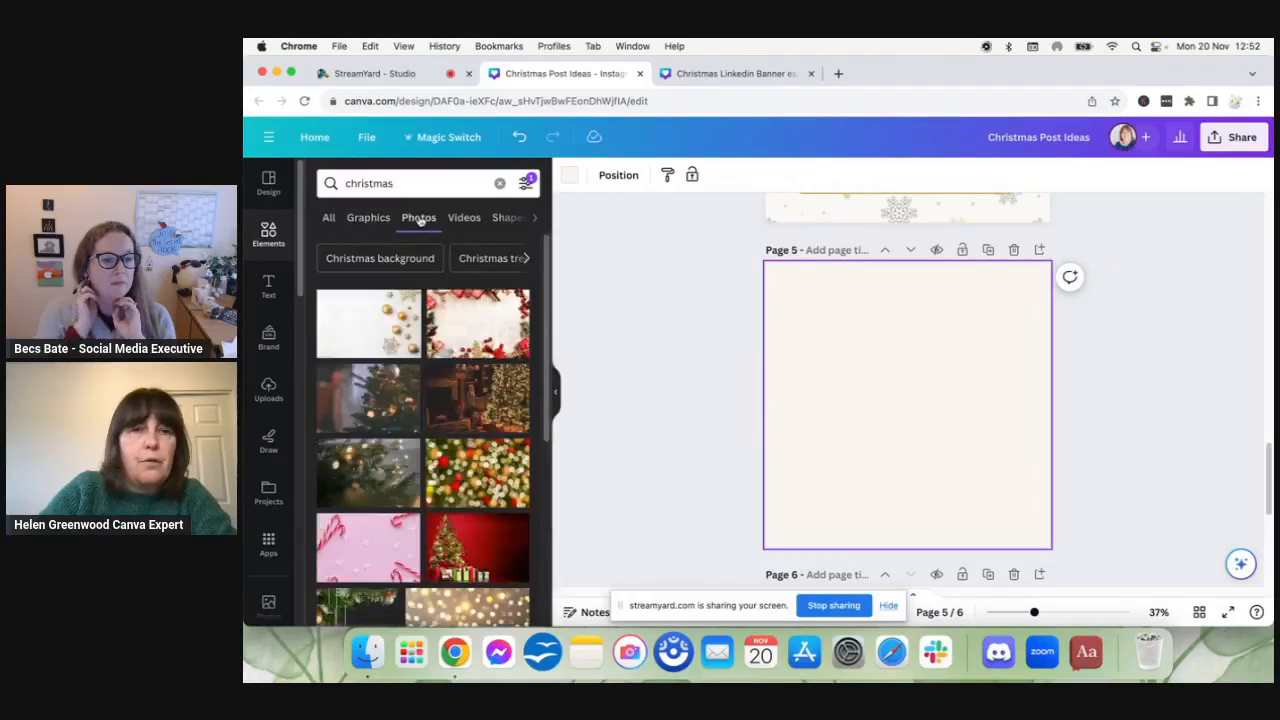
Step: Filter the Christmas photos to square orientation and browse through the results
{"action": "left_click", "coordinate": [526, 186]}
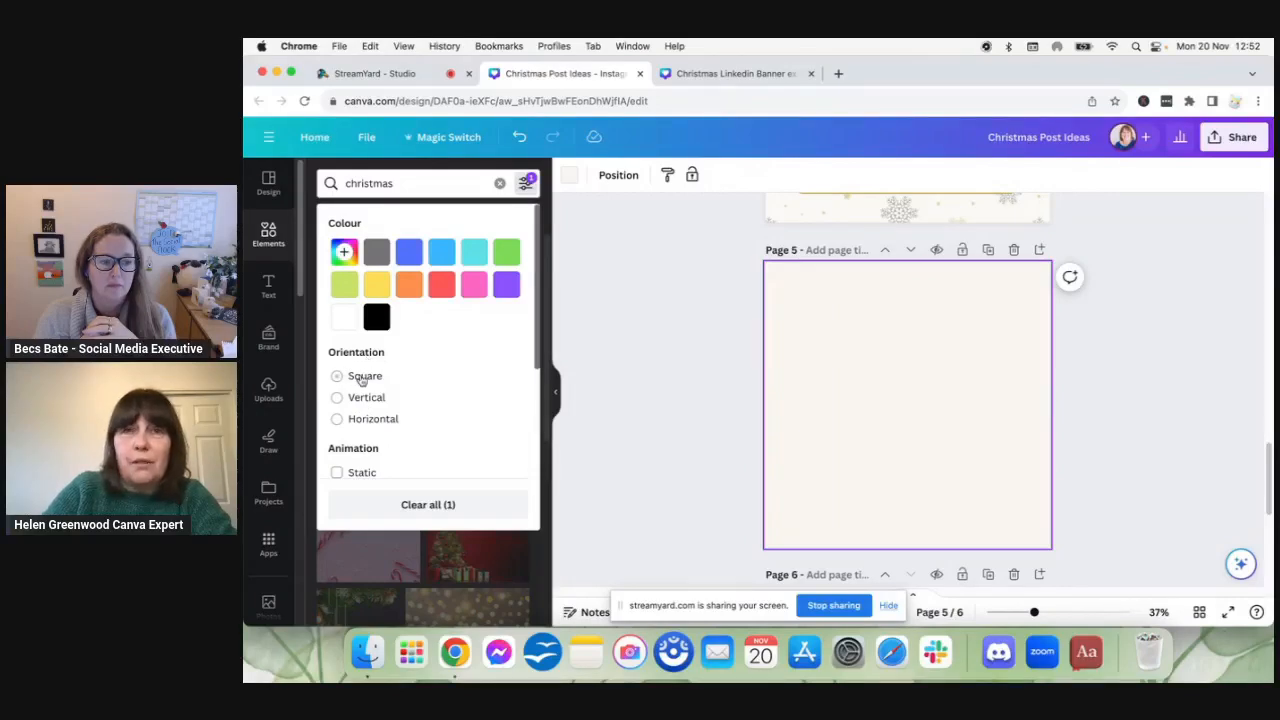
{"action": "left_click", "coordinate": [360, 379]}
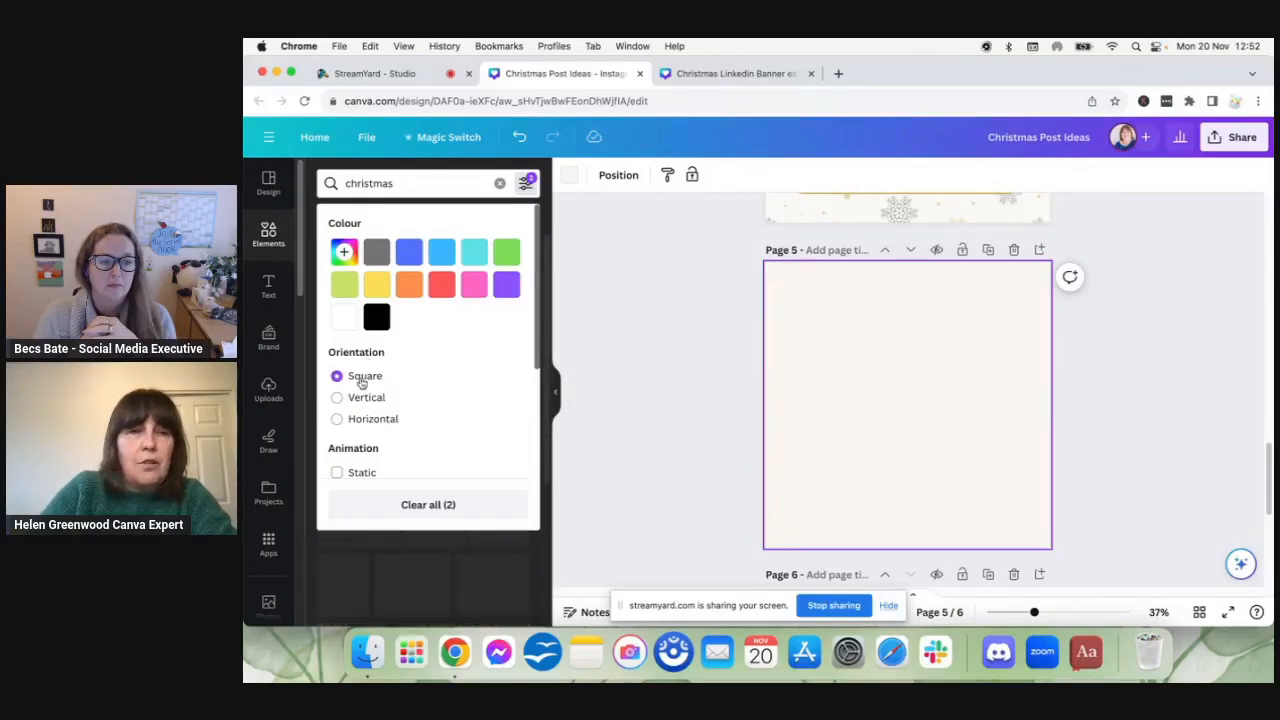
{"action": "left_click", "coordinate": [596, 290]}
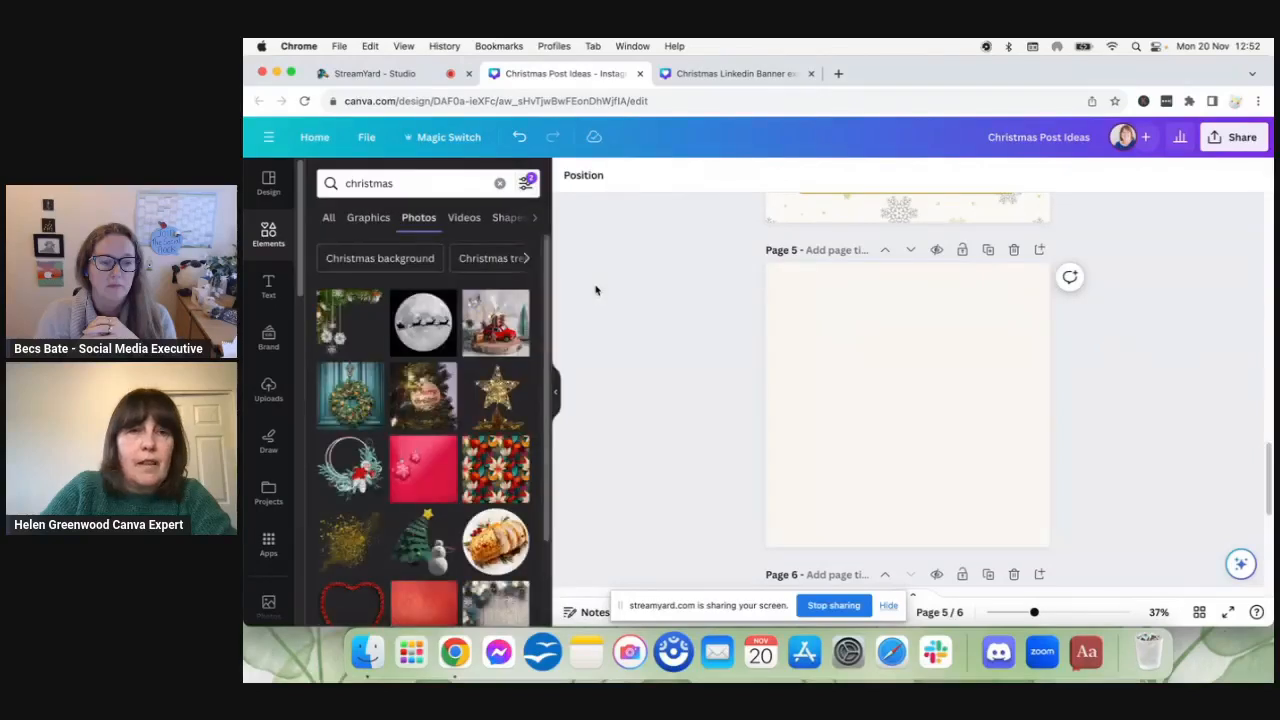
{"action": "left_click_drag", "start_coordinate": [548, 263], "coordinate": [537, 410]}
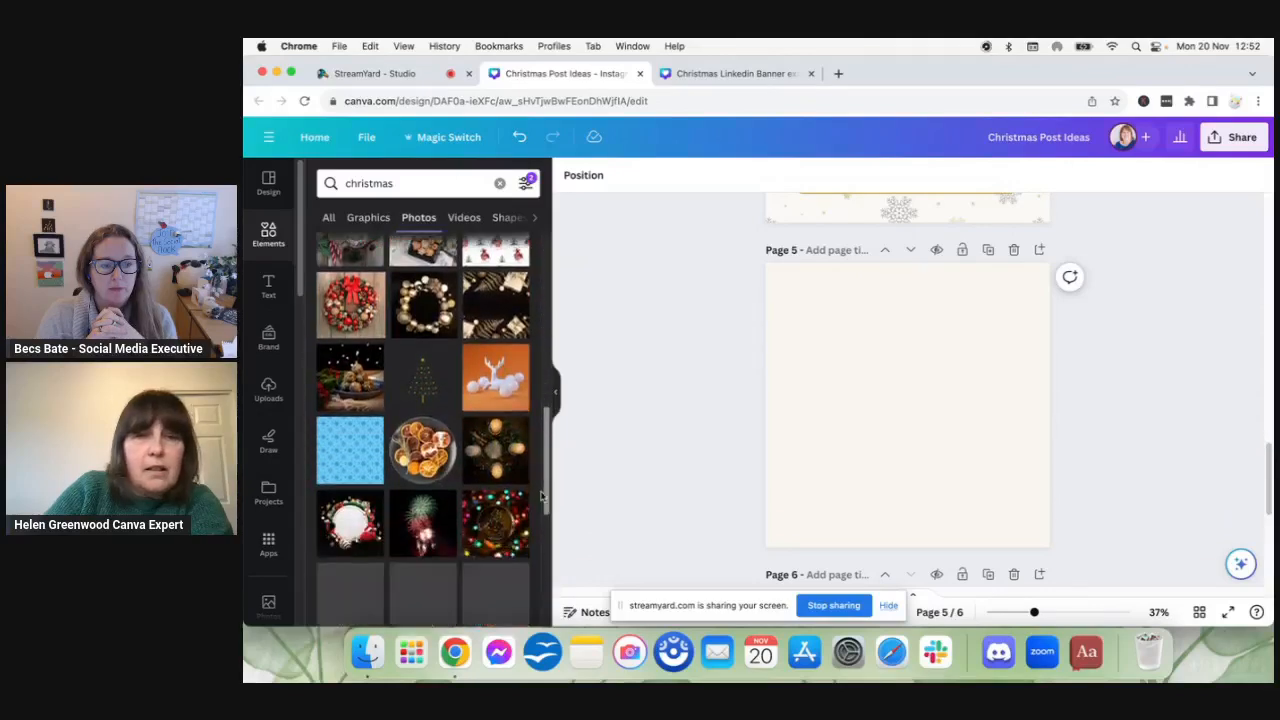
{"action": "left_click_drag", "start_coordinate": [540, 515], "coordinate": [535, 570]}
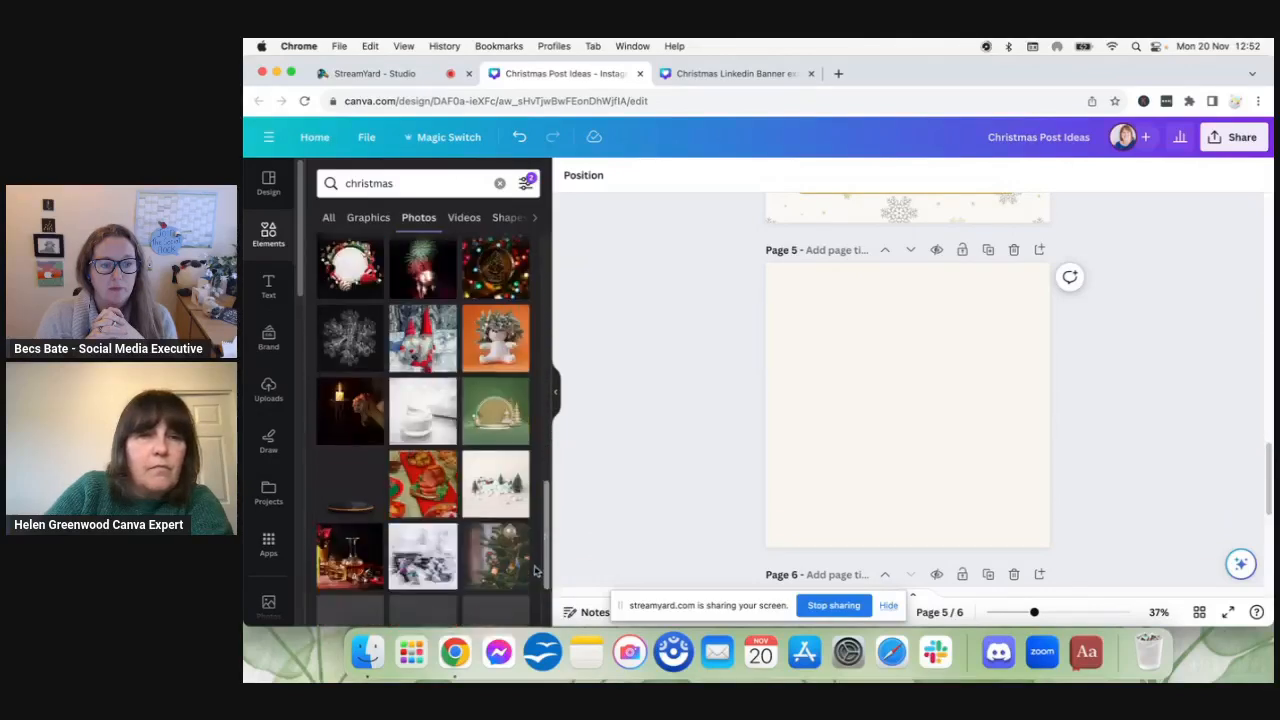
{"action": "left_click_drag", "start_coordinate": [546, 512], "coordinate": [546, 567]}
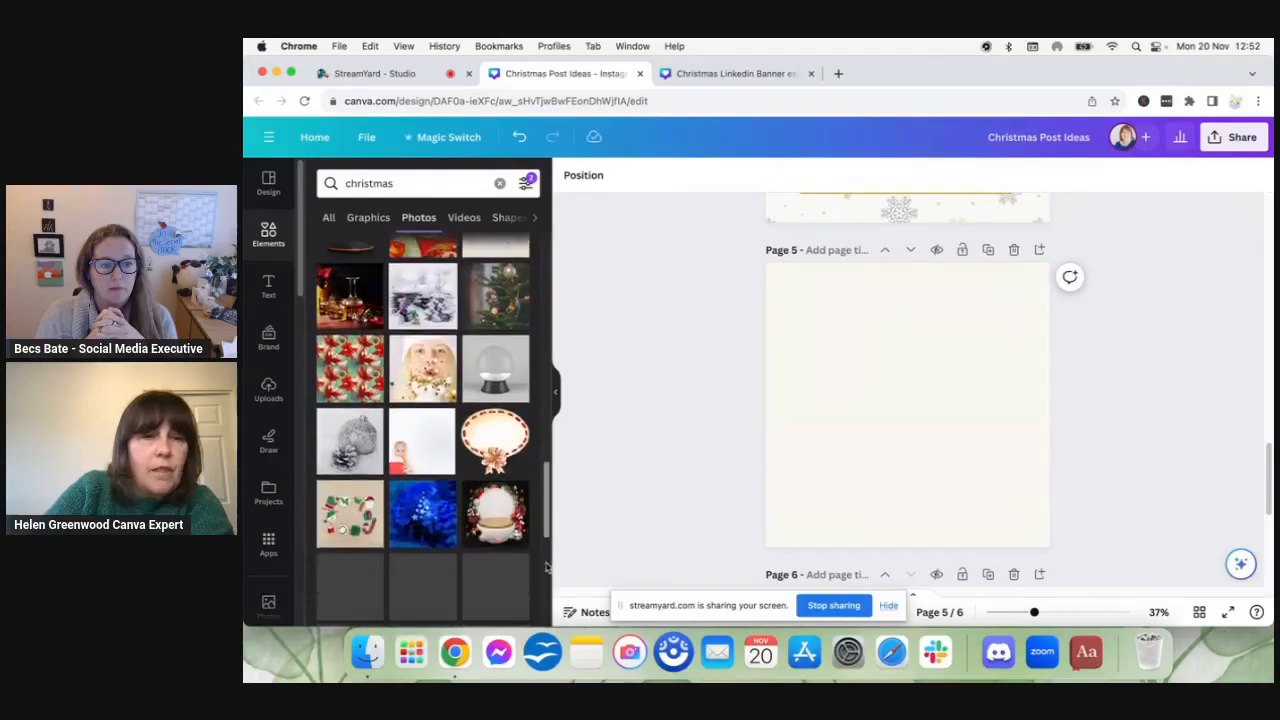
Step: Search the photo elements for "christmas lights" and look through the results
{"action": "left_click", "coordinate": [434, 180]}
{"action": "type", "text": "lights"}
{"action": "key", "text": "Return"}
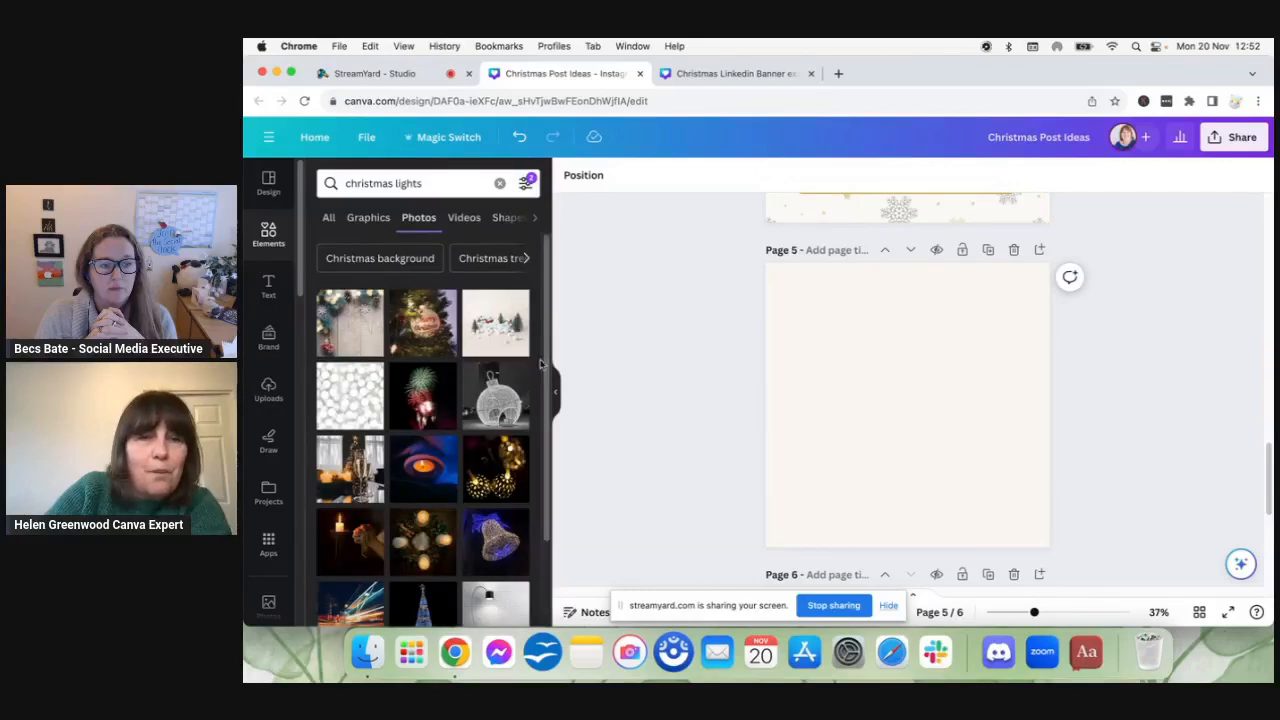
{"action": "left_click_drag", "start_coordinate": [548, 306], "coordinate": [537, 467]}
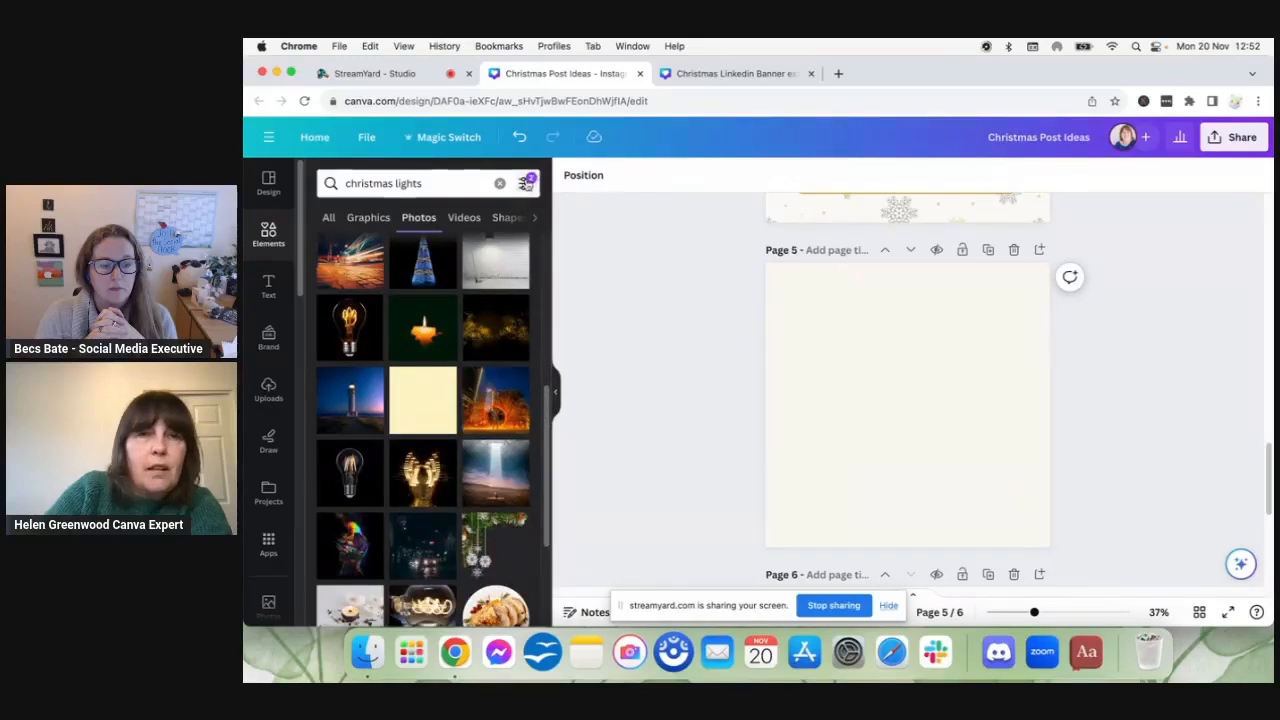
Step: Clear all filters on the christmas lights photo search and restrict it to free photos only
{"action": "left_click", "coordinate": [525, 183]}
{"action": "left_click", "coordinate": [392, 512]}
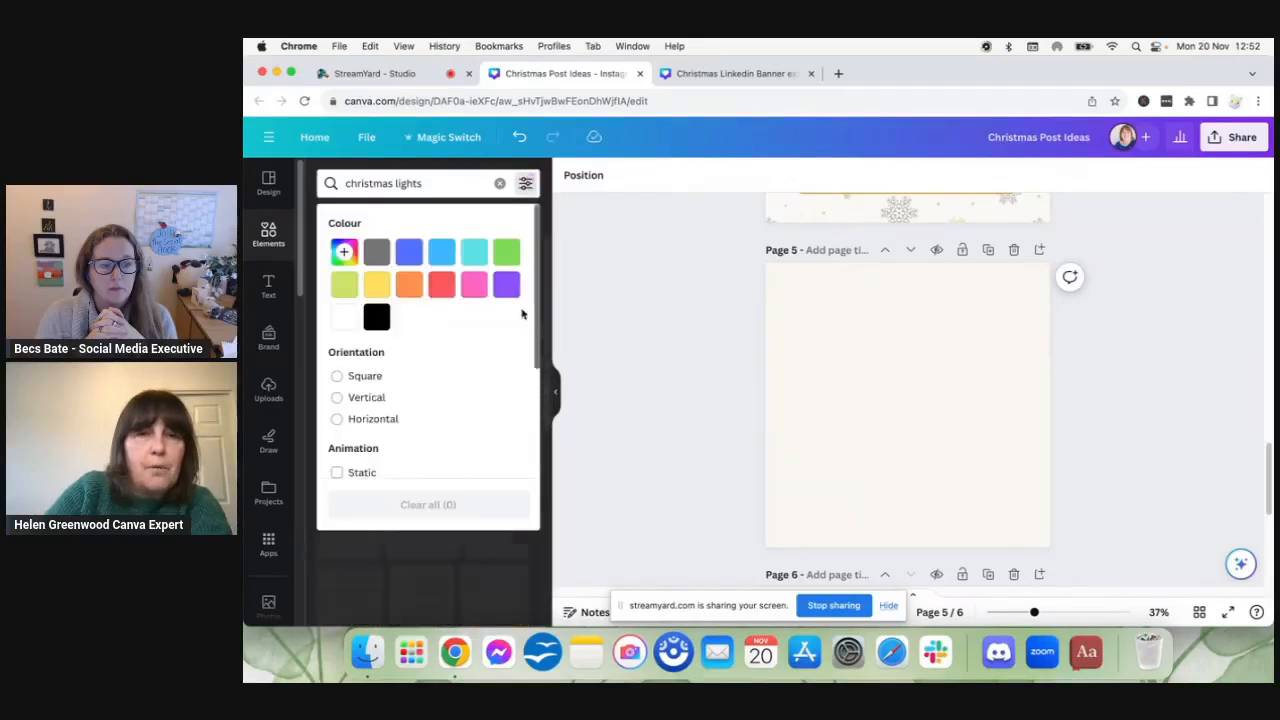
{"action": "left_click_drag", "start_coordinate": [540, 260], "coordinate": [528, 365]}
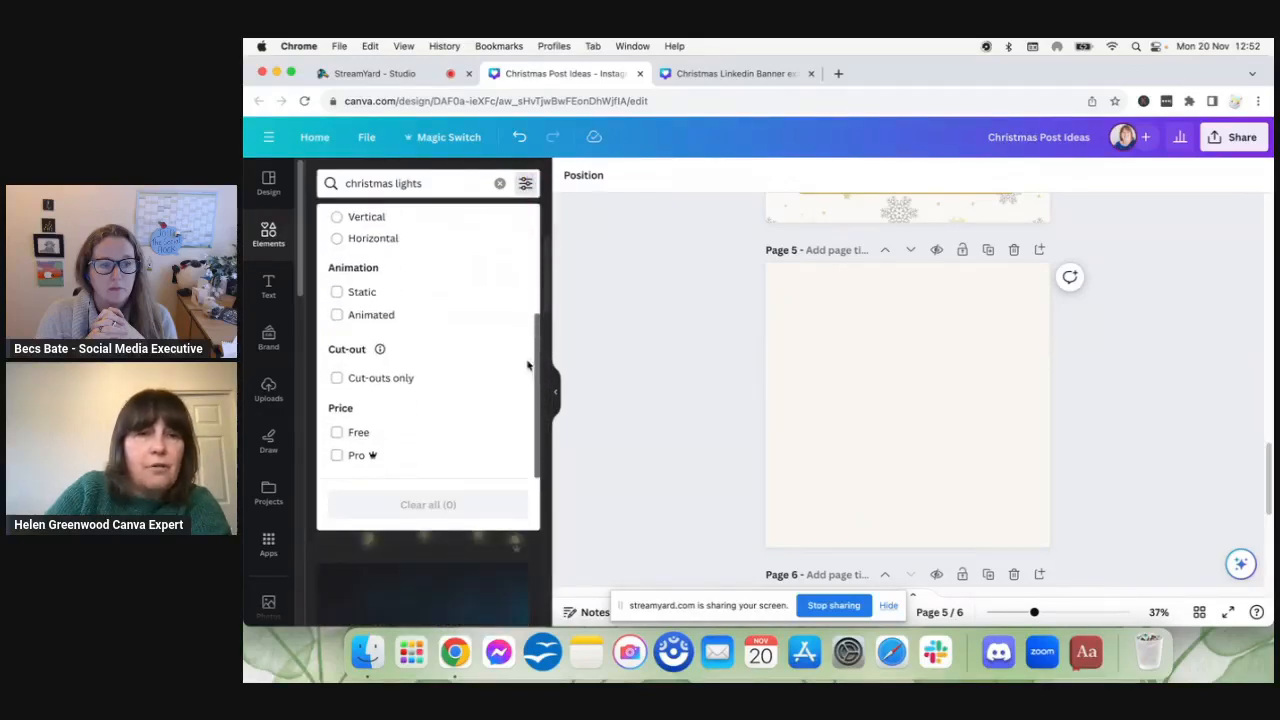
{"action": "left_click", "coordinate": [358, 432]}
{"action": "left_click", "coordinate": [586, 357]}
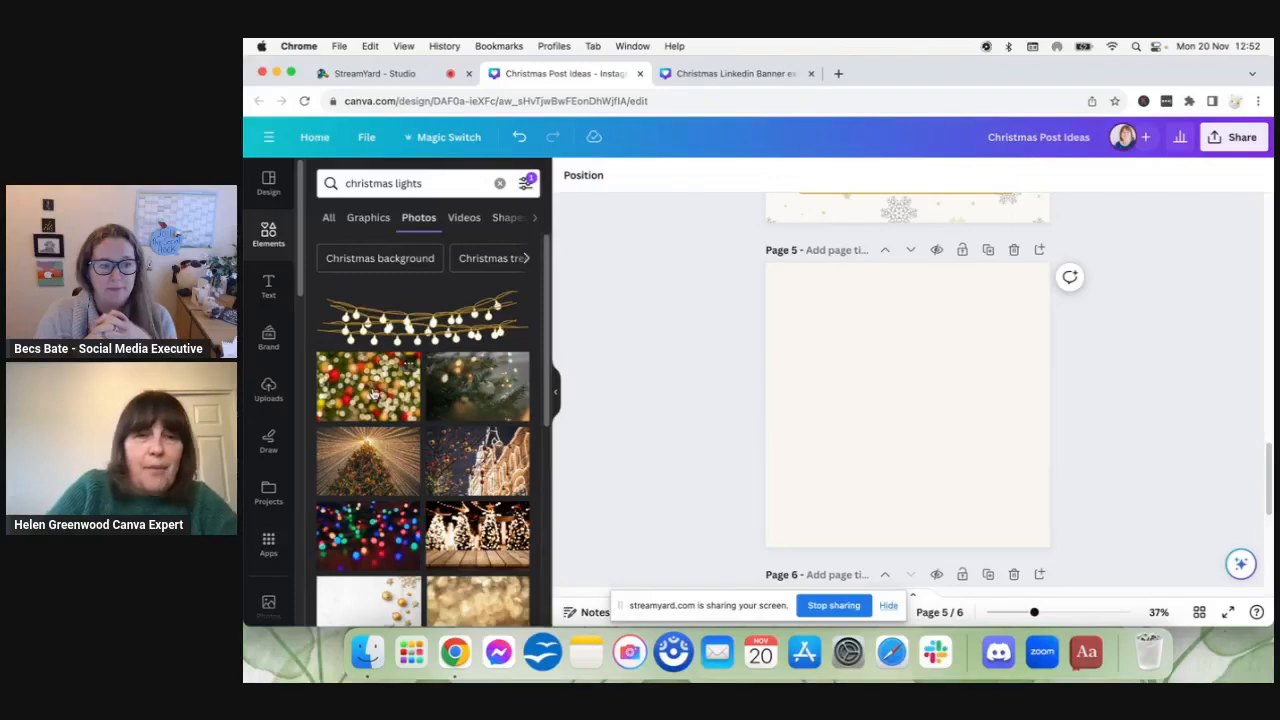
Step: Insert the blurred red, gold and green lights photo on page 5 and make it the page background
{"action": "left_click", "coordinate": [373, 393]}
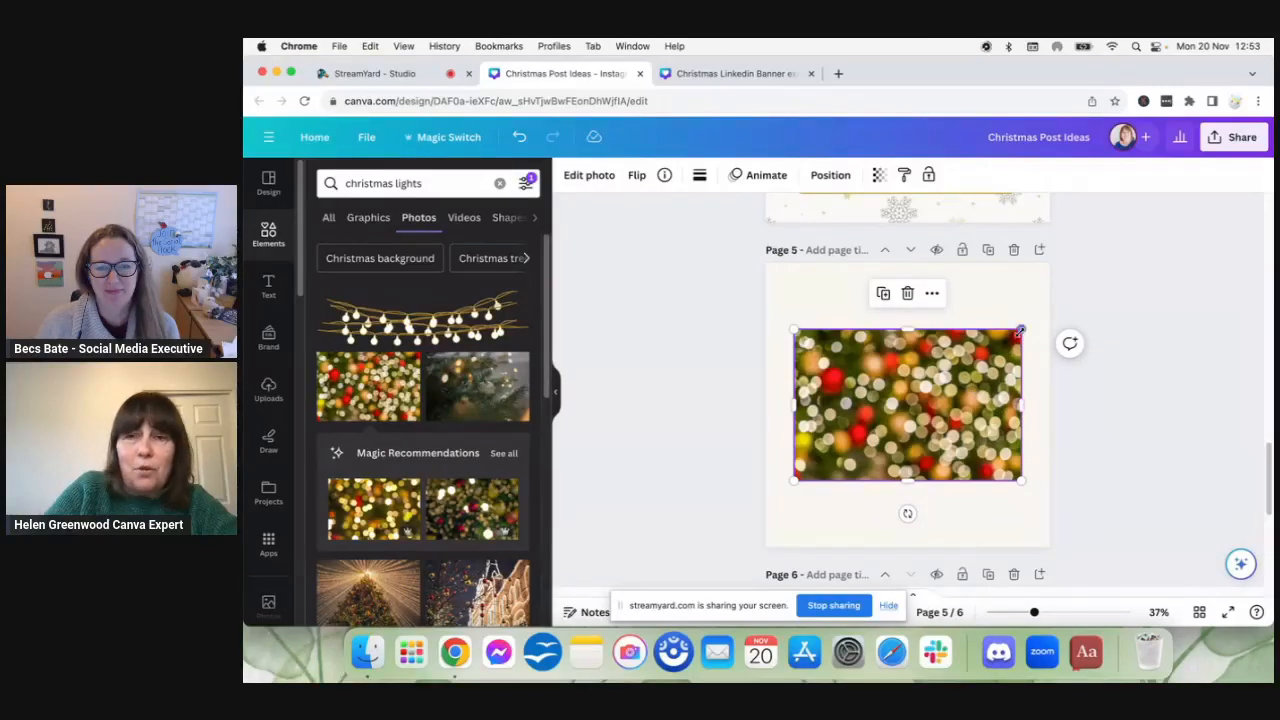
{"action": "right_click", "coordinate": [963, 424]}
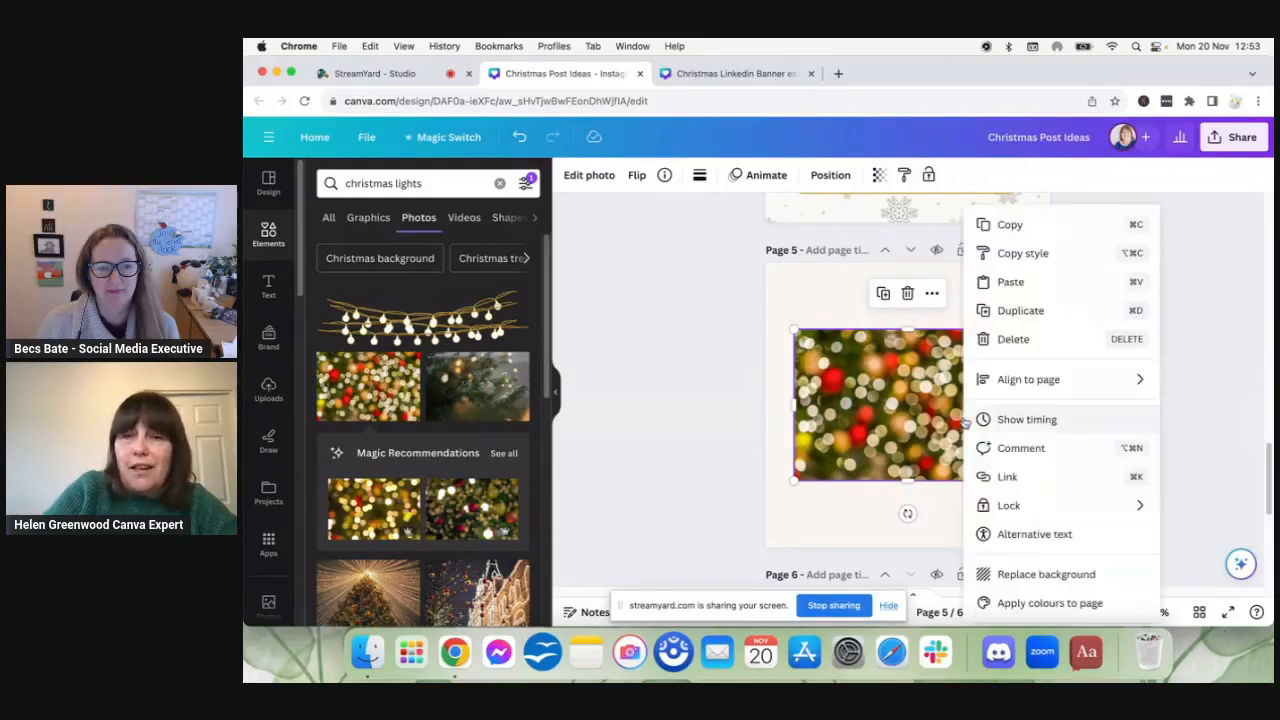
{"action": "left_click", "coordinate": [862, 447]}
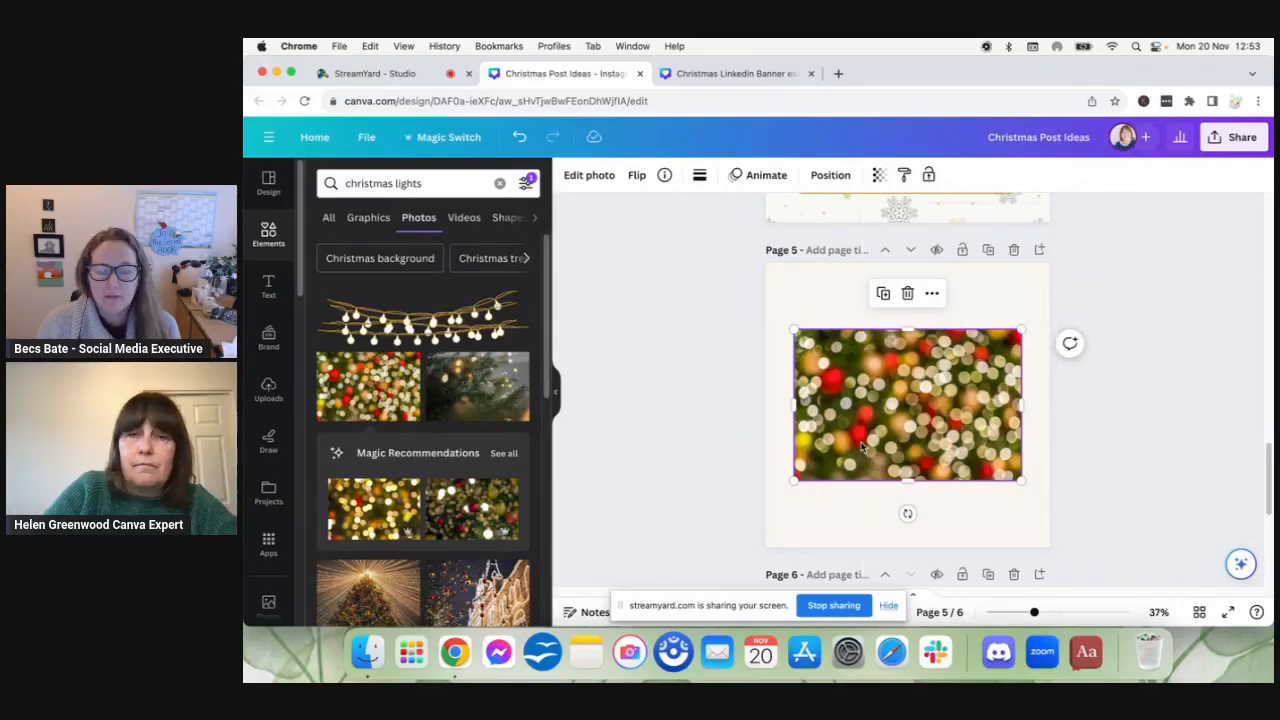
{"action": "right_click", "coordinate": [862, 447]}
{"action": "left_click", "coordinate": [921, 583]}
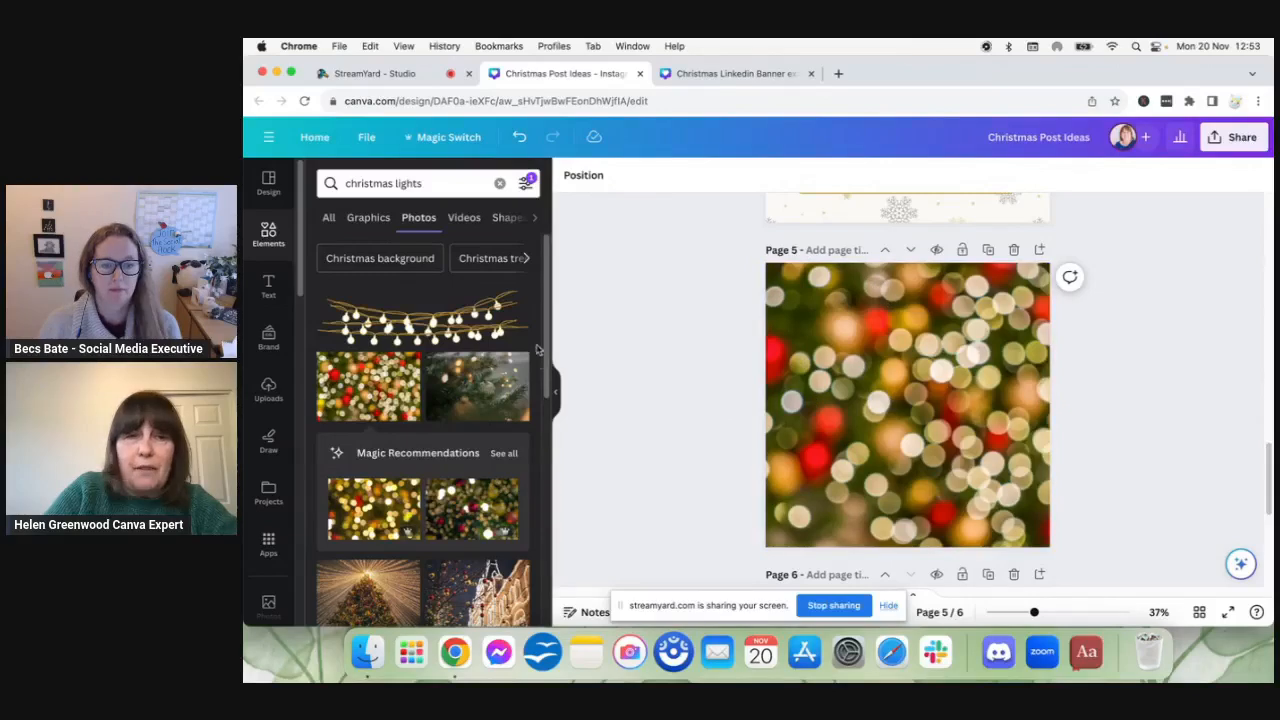
Step: Reposition the lights photo within page 5's background by shifting it left until its right edge meets the page edge
{"action": "scroll", "coordinate": [549, 395], "scroll_direction": "down", "scroll_amount": 3}
{"action": "scroll", "coordinate": [538, 453], "scroll_direction": "down", "scroll_amount": 2}
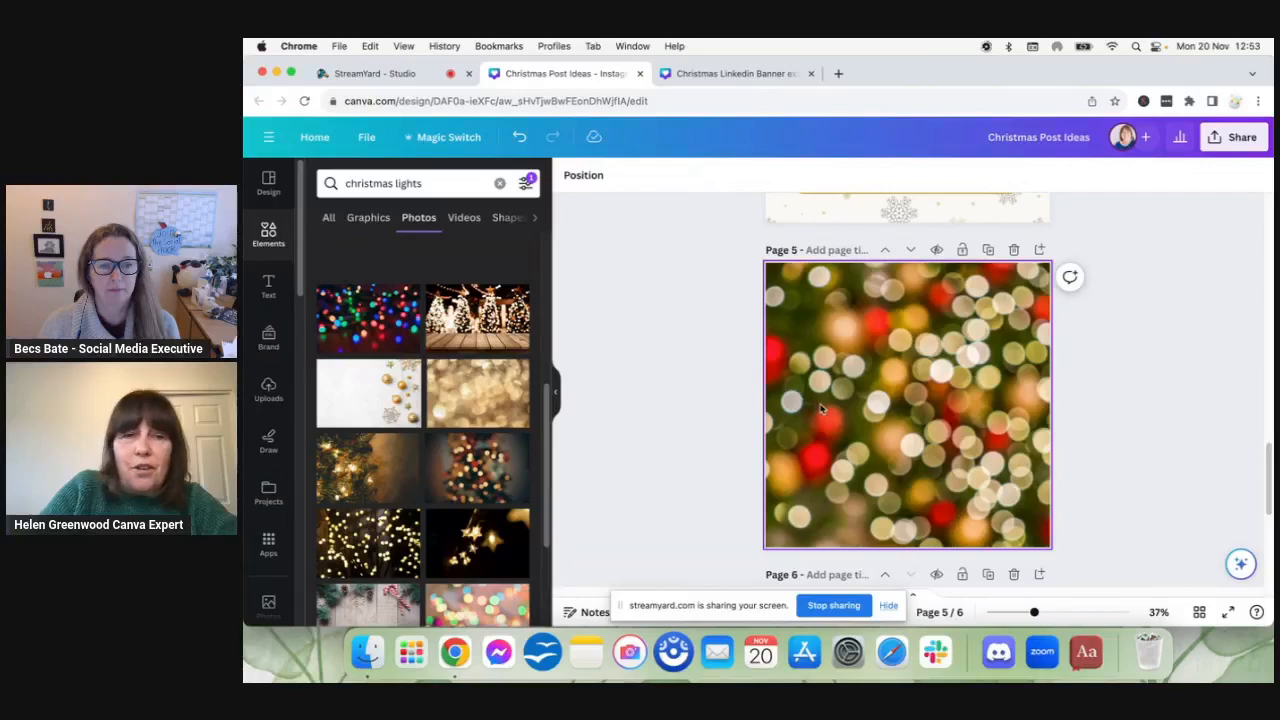
{"action": "left_click", "coordinate": [873, 362]}
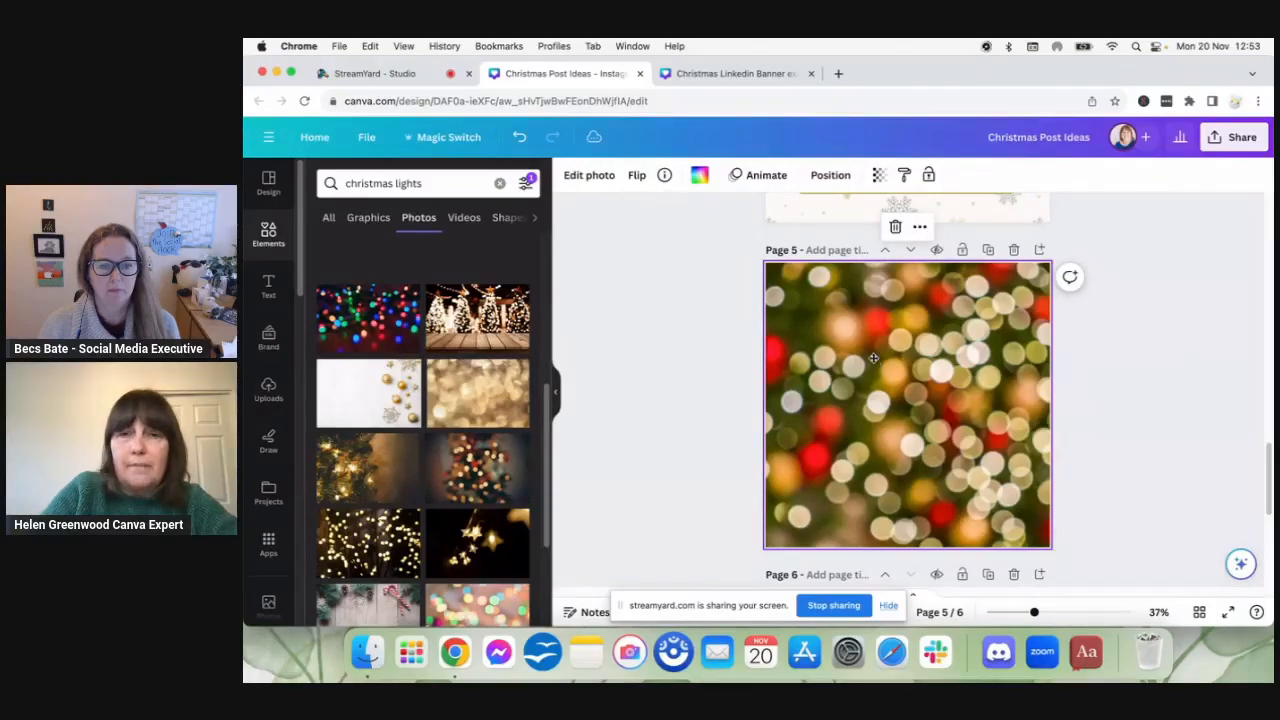
{"action": "double_click", "coordinate": [928, 355]}
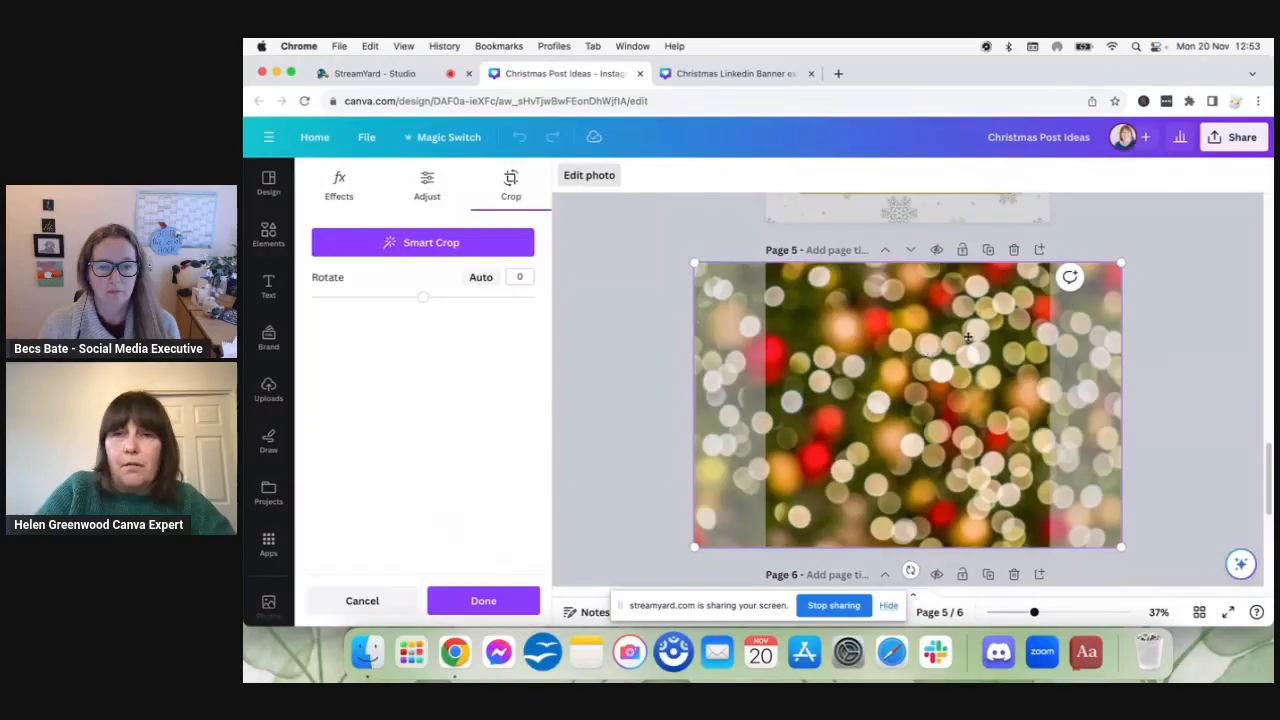
{"action": "left_click_drag", "start_coordinate": [964, 352], "coordinate": [894, 350]}
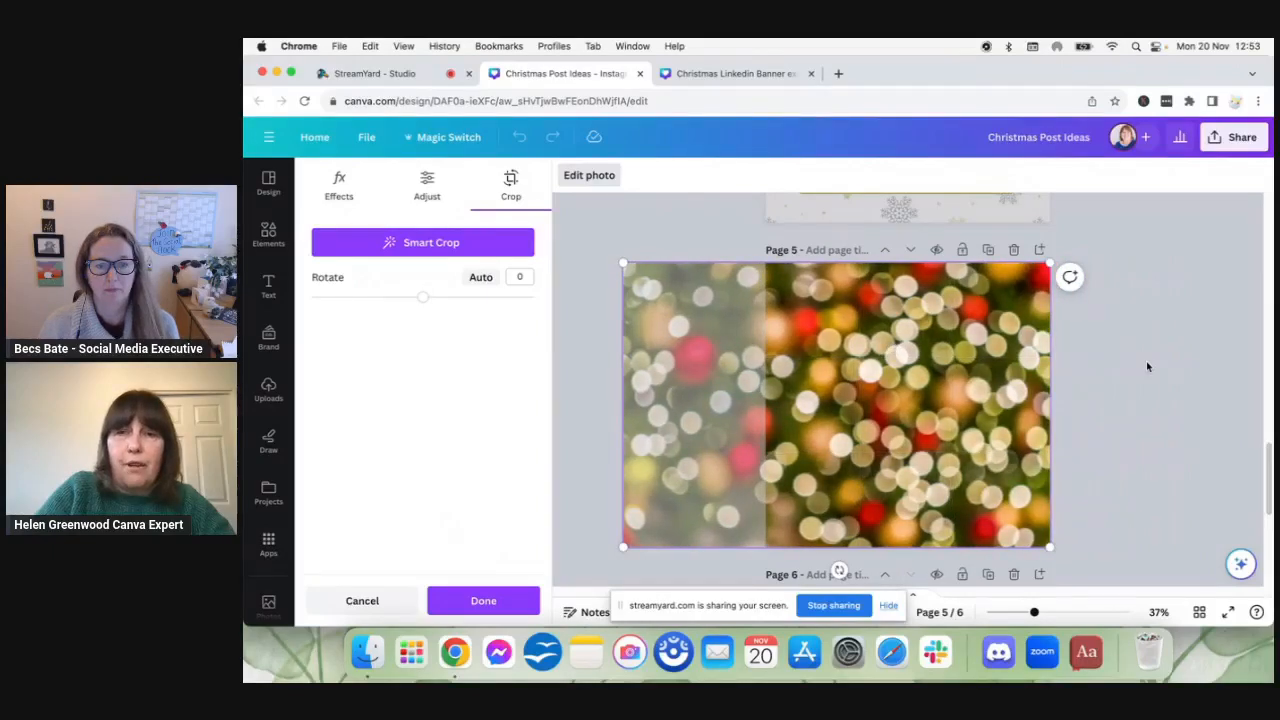
{"action": "left_click", "coordinate": [1147, 366]}
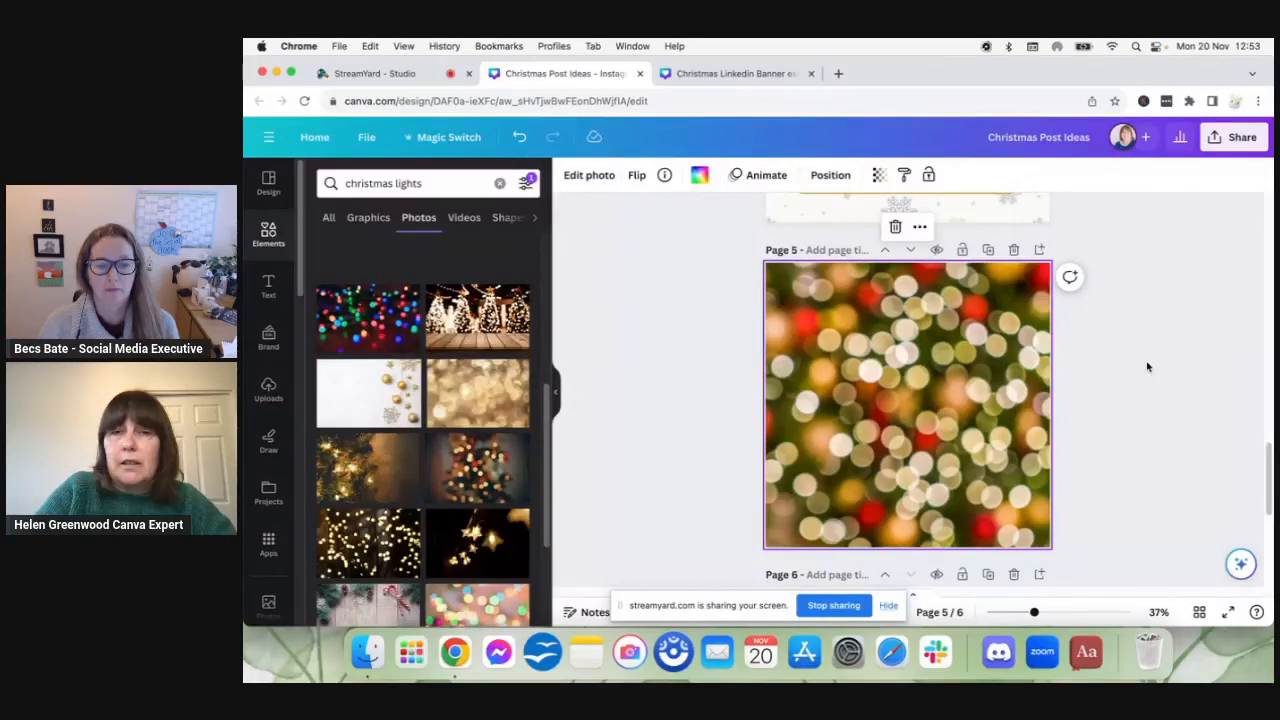
Step: Add a square shape to page 5 and enlarge it to cover the middle, leaving a border of the lights photo
{"action": "left_click", "coordinate": [276, 248]}
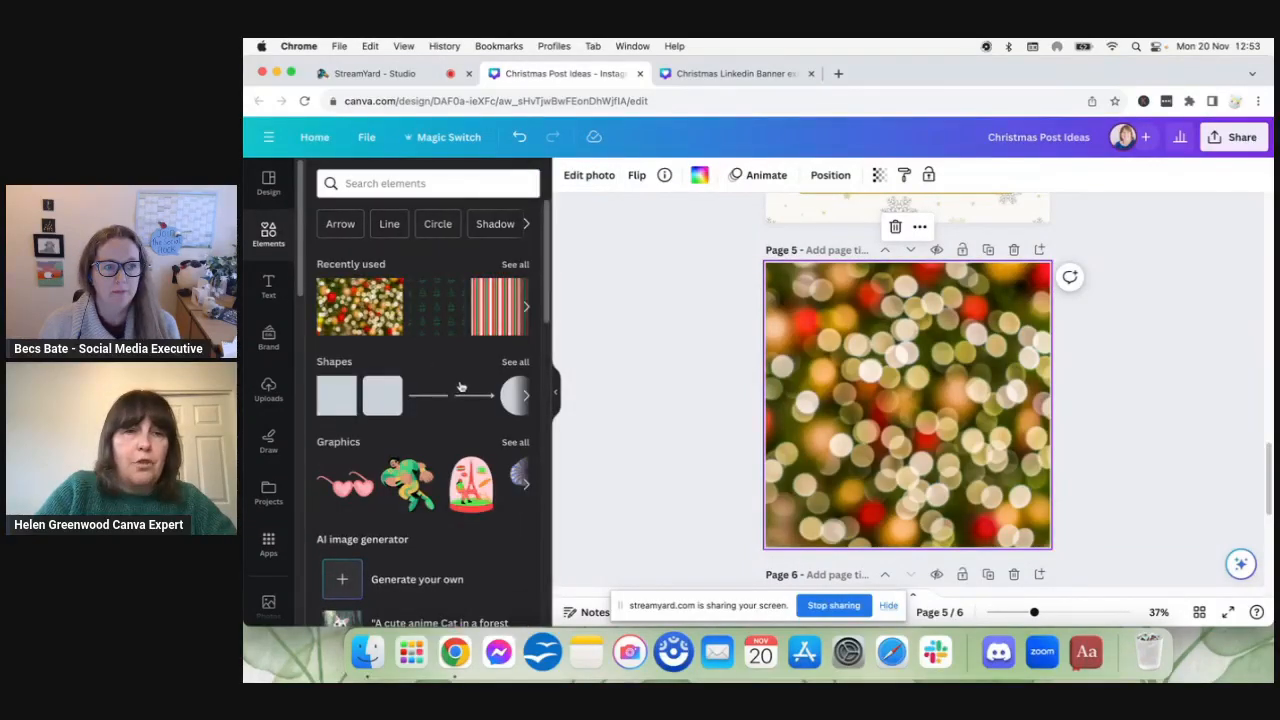
{"action": "left_click", "coordinate": [336, 400]}
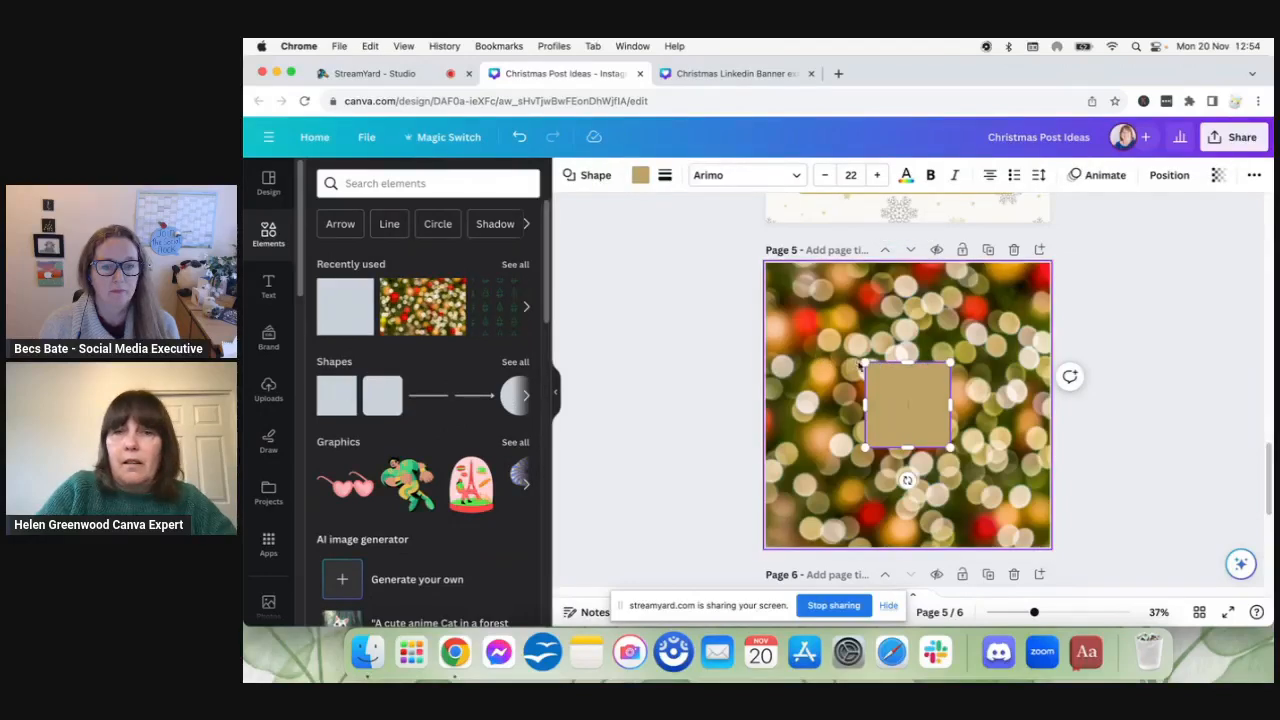
{"action": "left_click_drag", "start_coordinate": [862, 360], "coordinate": [806, 312]}
{"action": "left_click_drag", "start_coordinate": [959, 448], "coordinate": [1012, 480]}
{"action": "left_click", "coordinate": [1135, 387]}
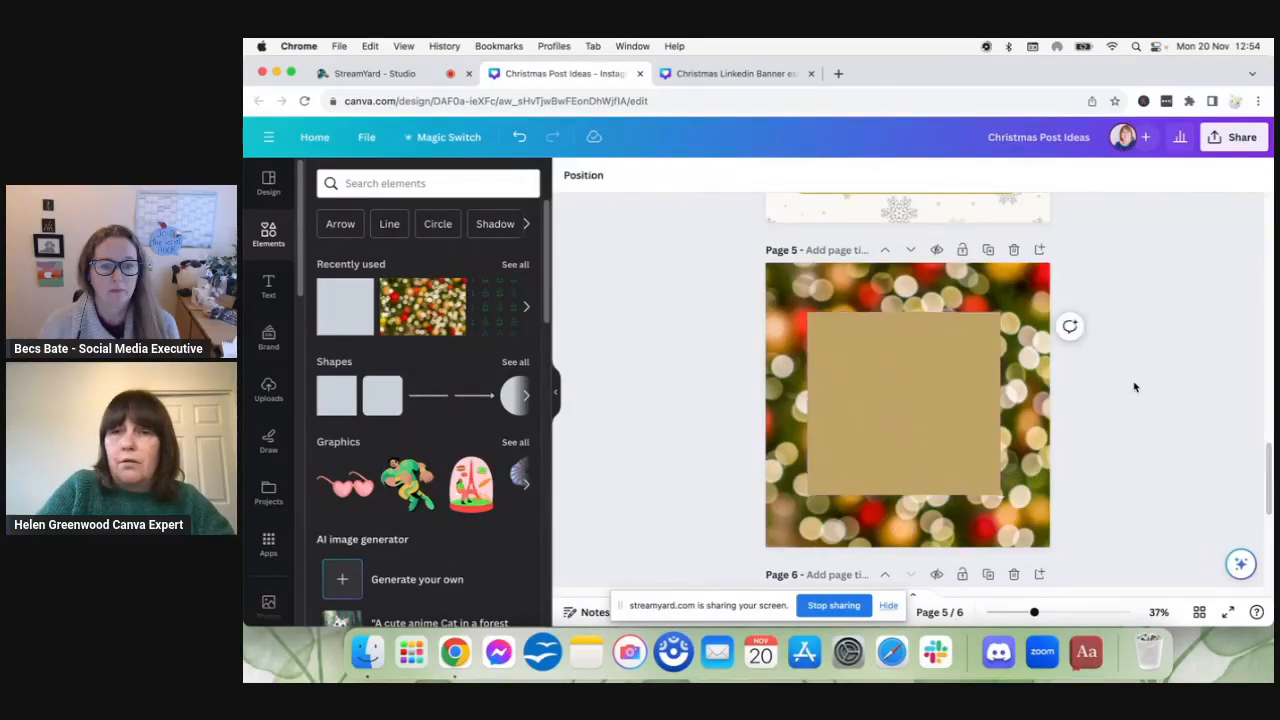
Step: Add a text box on the square, enlarge its placeholder text to size 33 and widen the box
{"action": "left_click", "coordinate": [268, 286]}
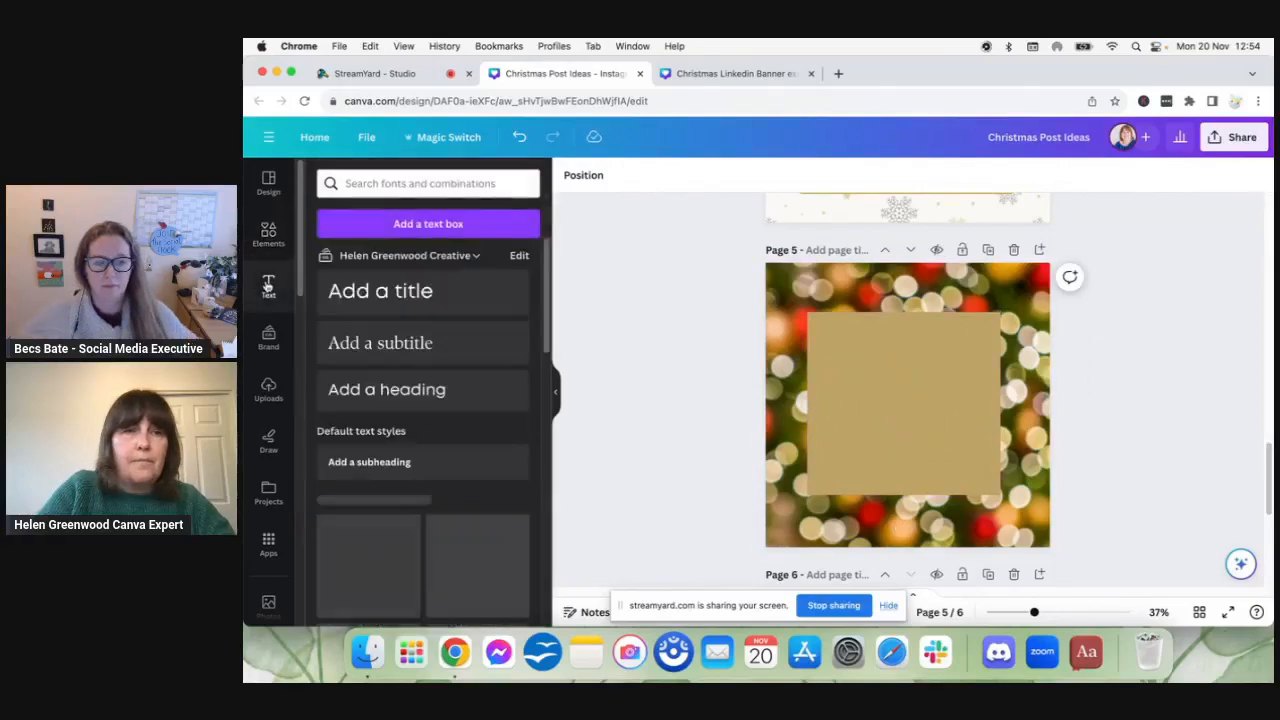
{"action": "left_click", "coordinate": [352, 226]}
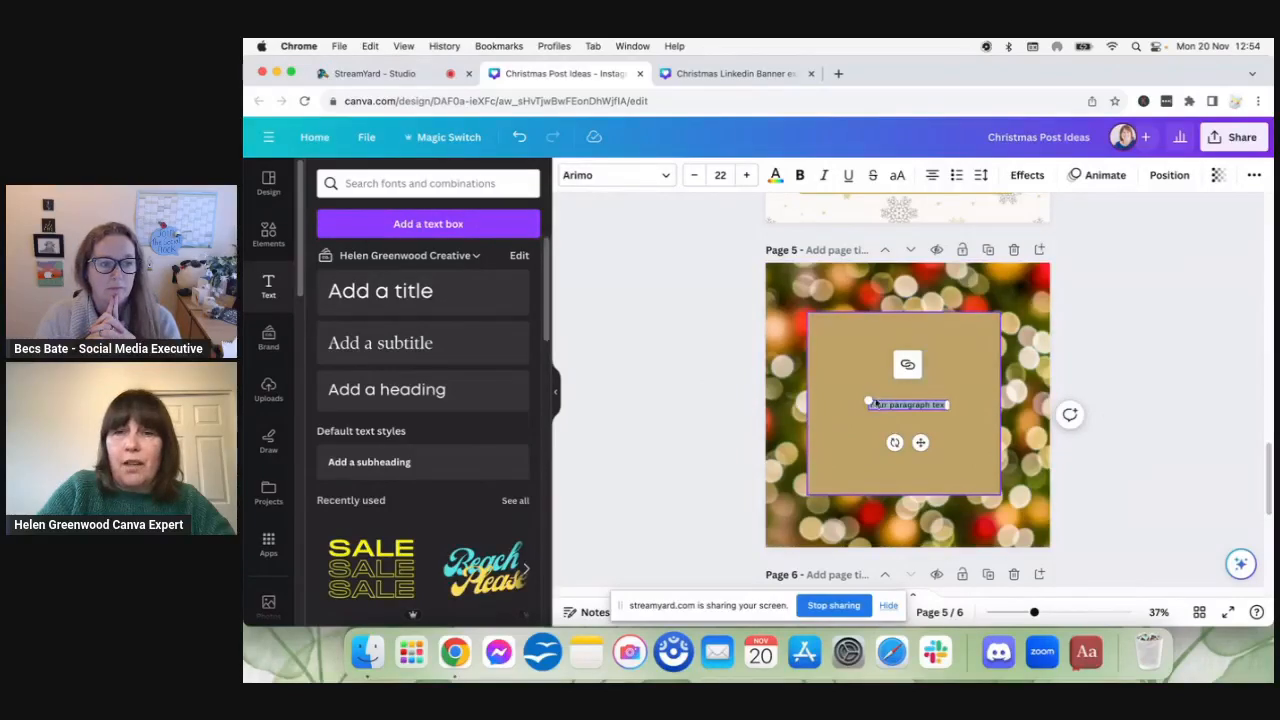
{"action": "left_click_drag", "start_coordinate": [867, 400], "coordinate": [826, 392]}
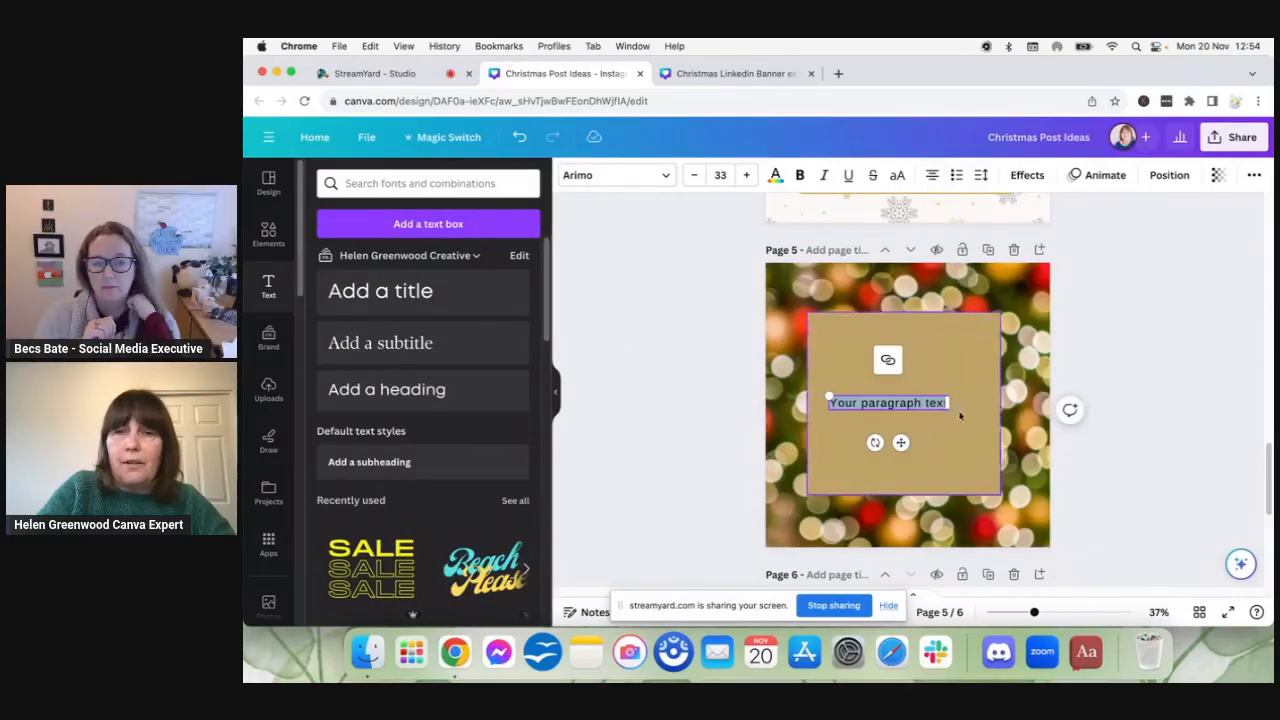
{"action": "left_click_drag", "start_coordinate": [950, 402], "coordinate": [988, 403]}
Step: Recolour the square on page 5 with the beige #d5c09d taken from the lights photo's colours
{"action": "left_click", "coordinate": [850, 331]}
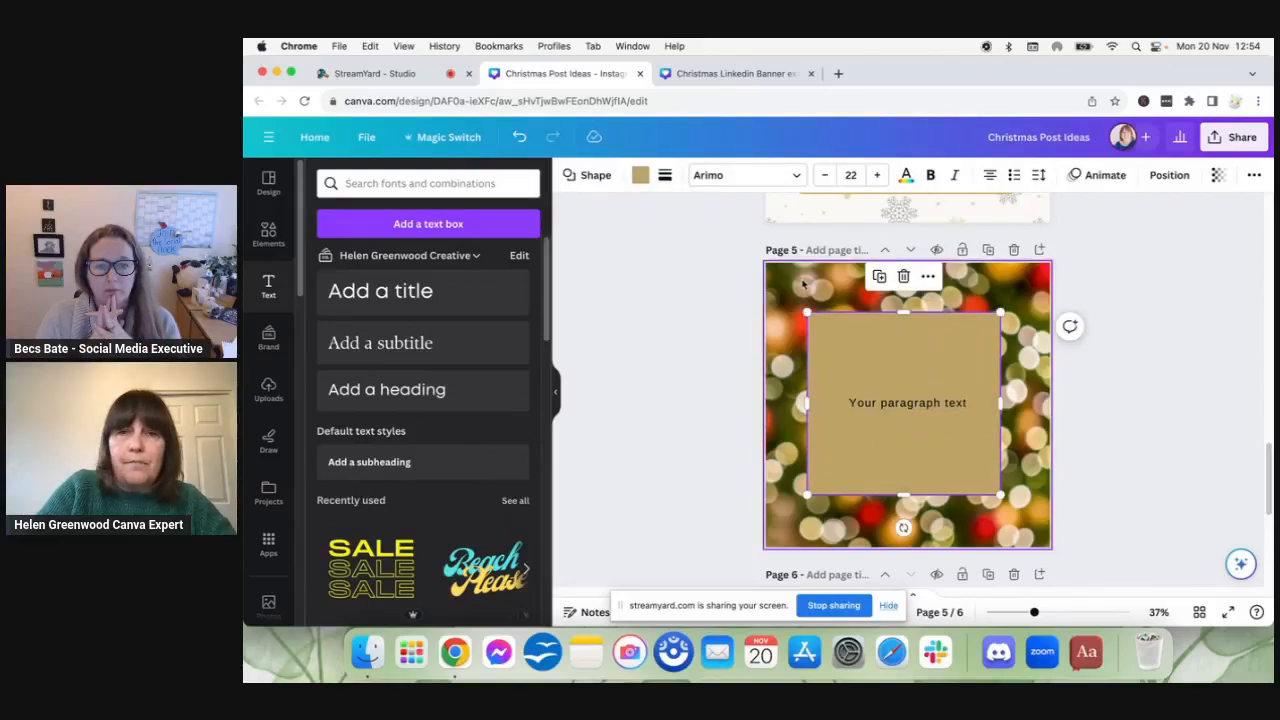
{"action": "left_click", "coordinate": [804, 285]}
{"action": "left_click", "coordinate": [832, 342]}
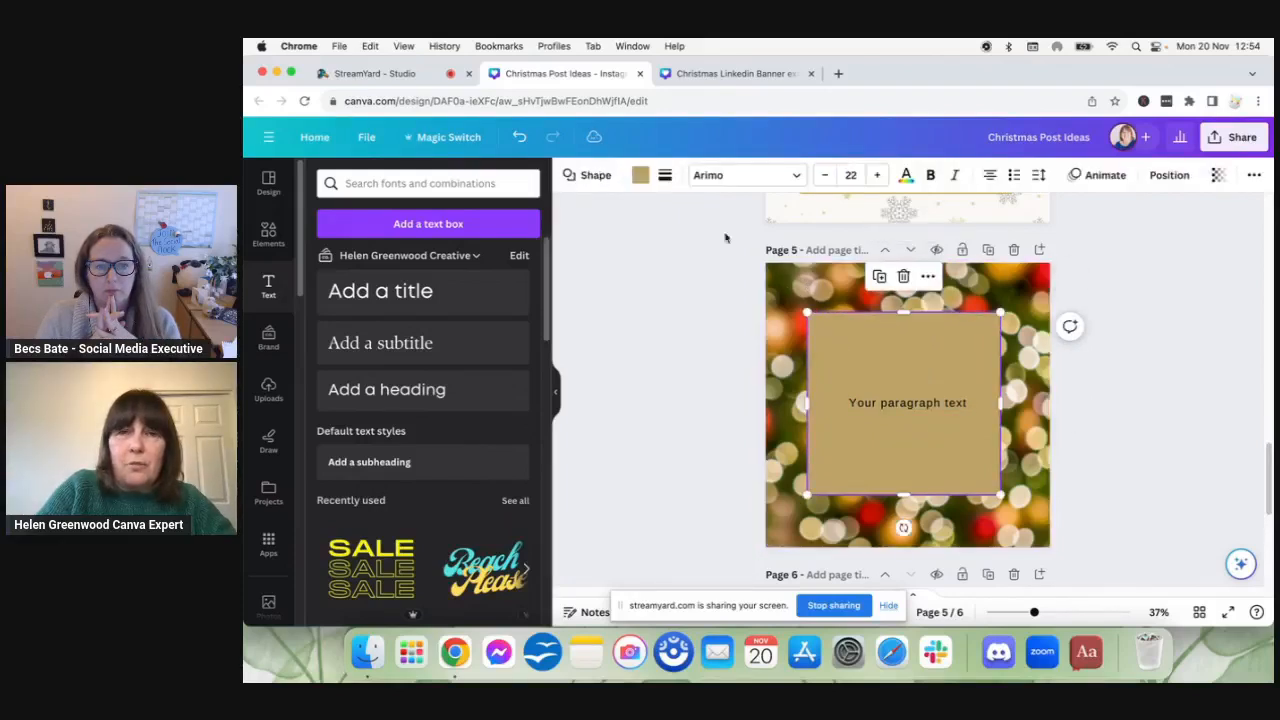
{"action": "left_click", "coordinate": [643, 180]}
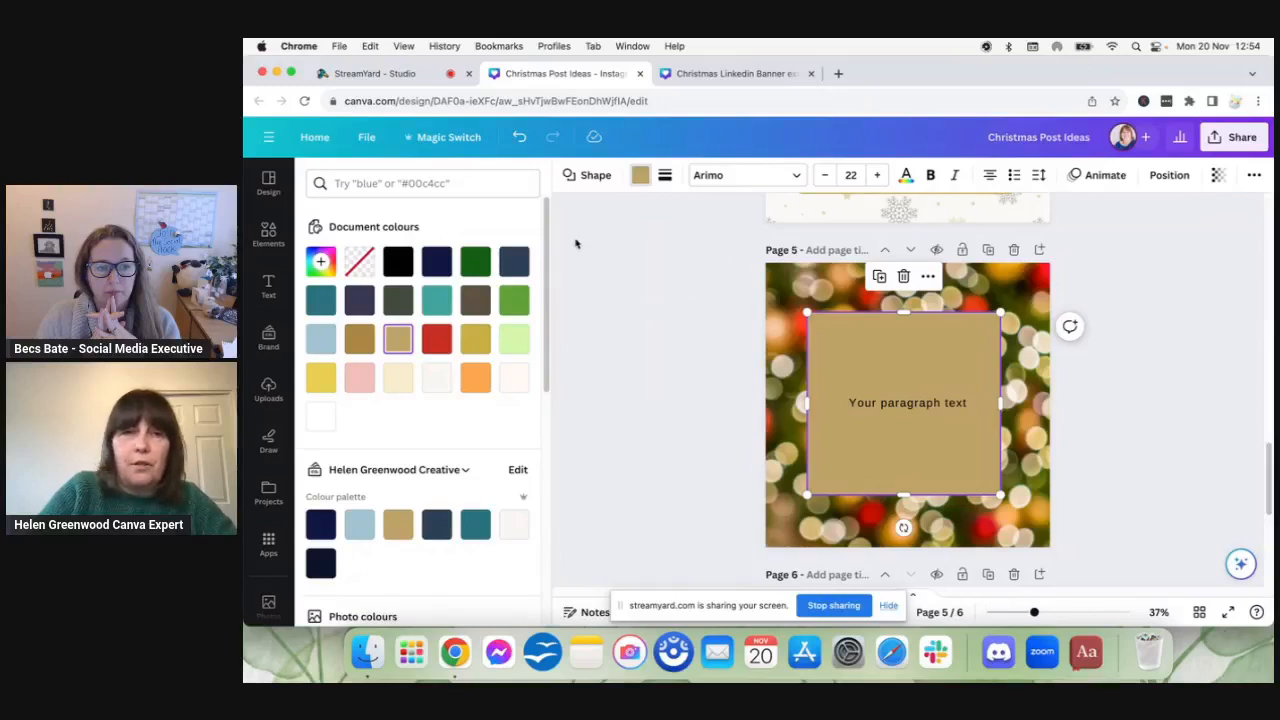
{"action": "scroll", "coordinate": [340, 412], "scroll_direction": "down", "scroll_amount": 5}
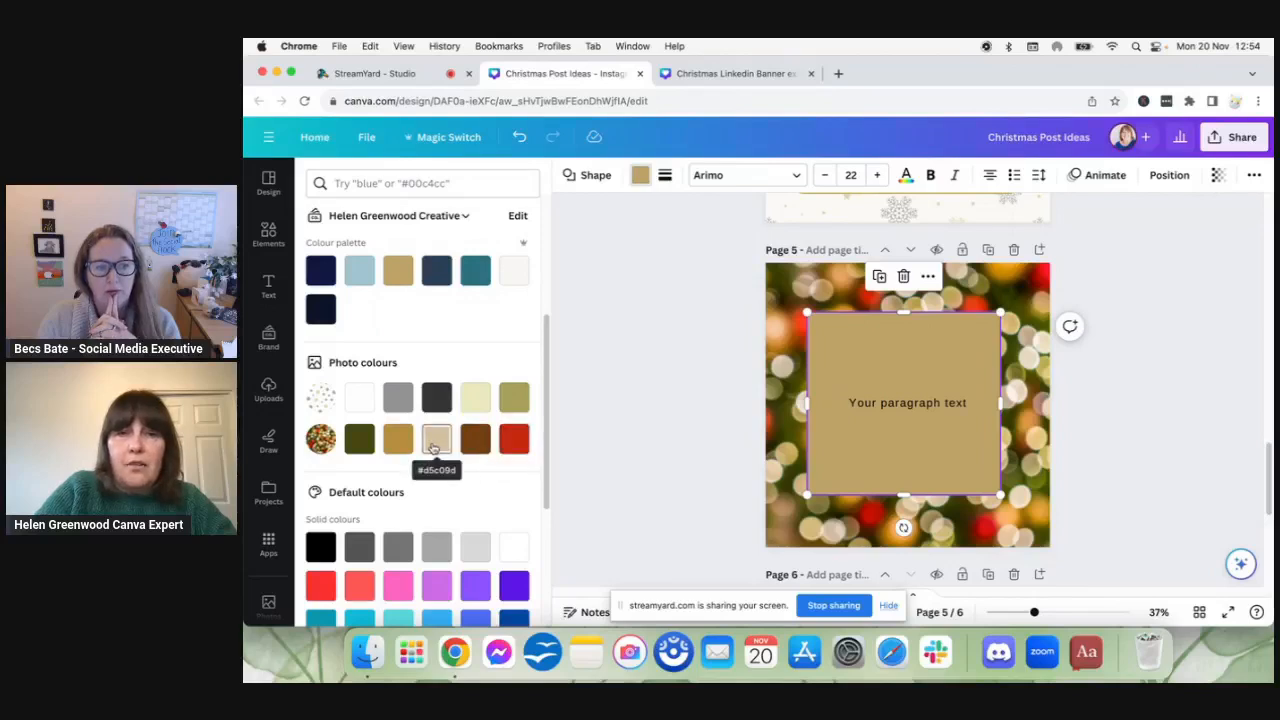
{"action": "left_click", "coordinate": [436, 440]}
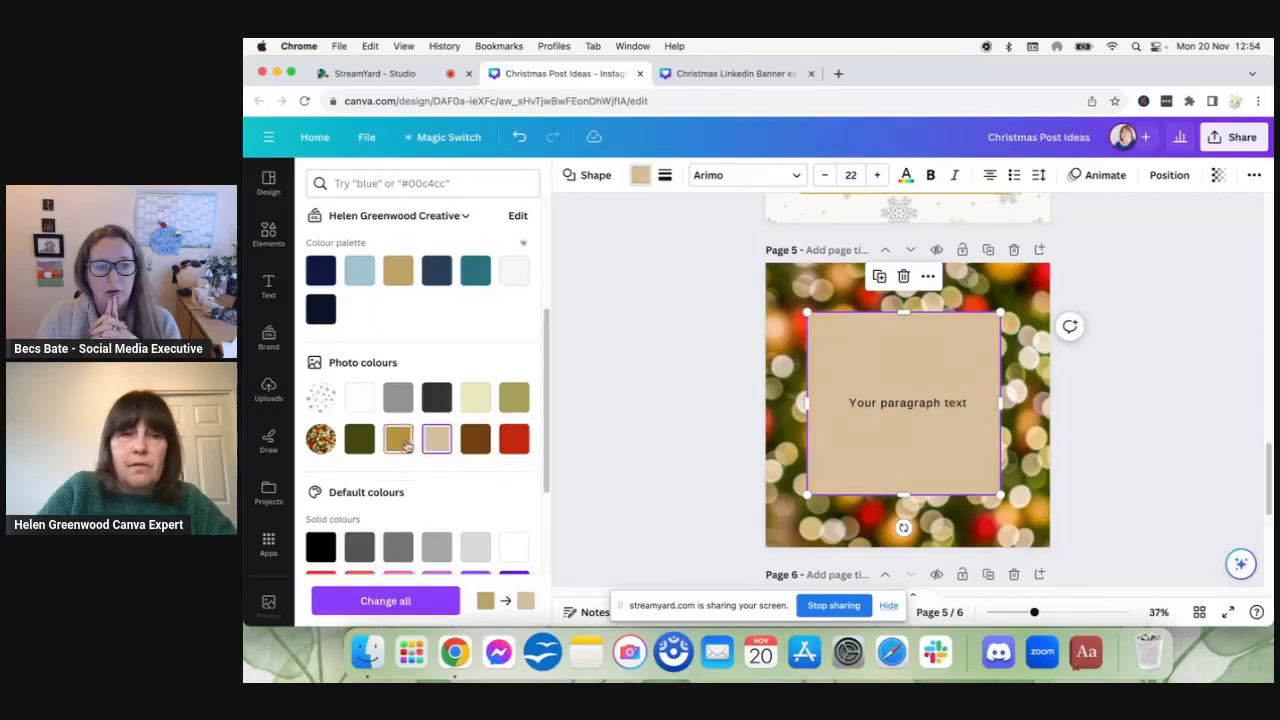
Step: Try the lights photo's gold, dark green, red and brown on the square and return it to beige
{"action": "right_click", "coordinate": [406, 441]}
{"action": "left_click", "coordinate": [393, 445]}
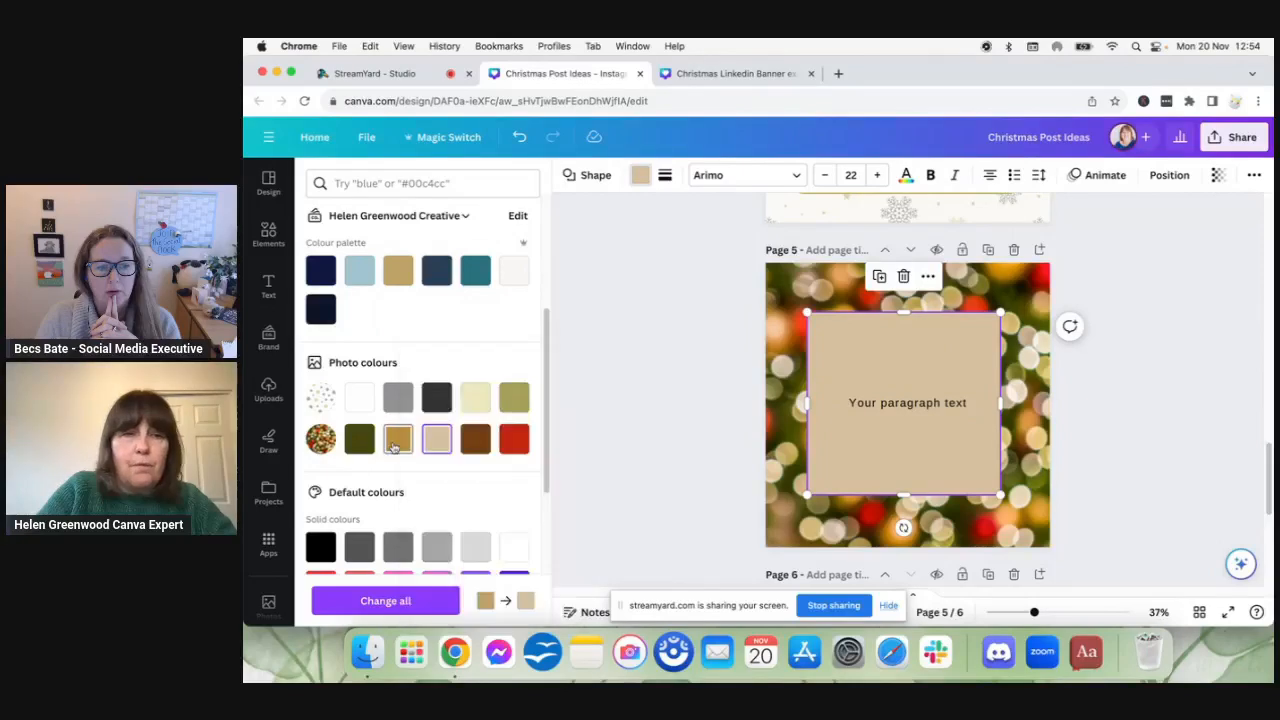
{"action": "left_click", "coordinate": [397, 440]}
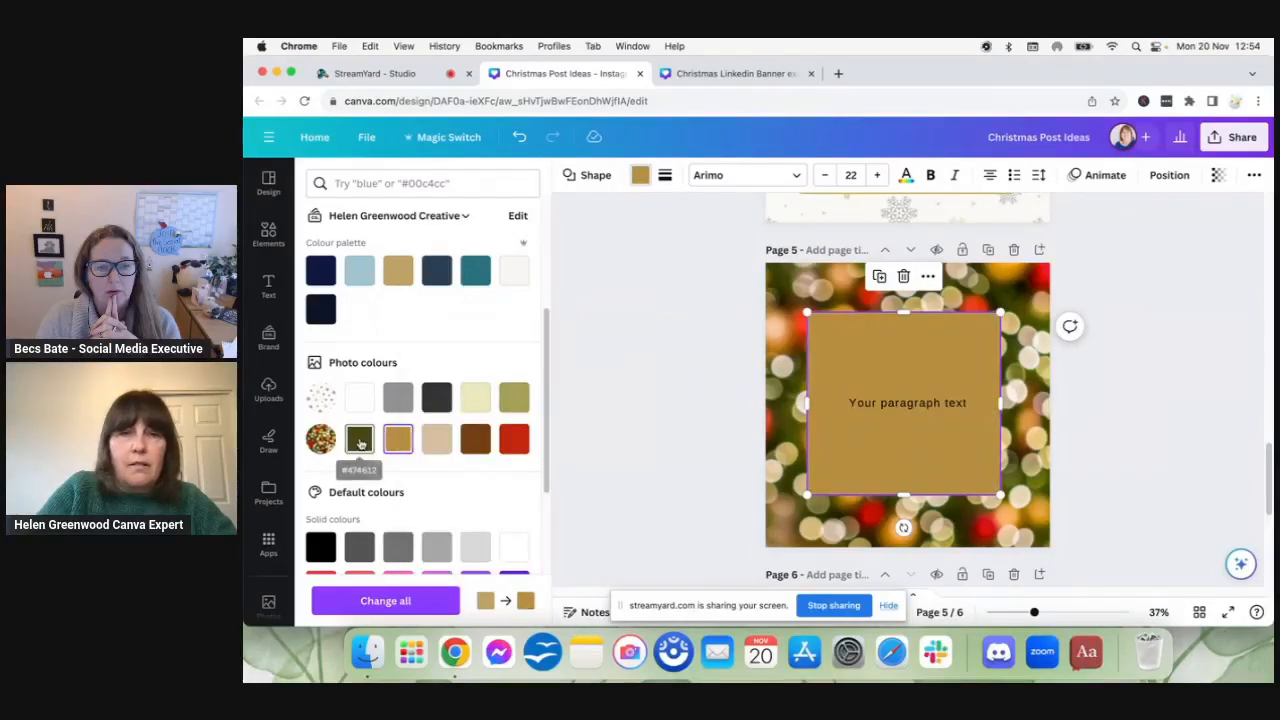
{"action": "left_click", "coordinate": [361, 443]}
{"action": "left_click", "coordinate": [514, 440]}
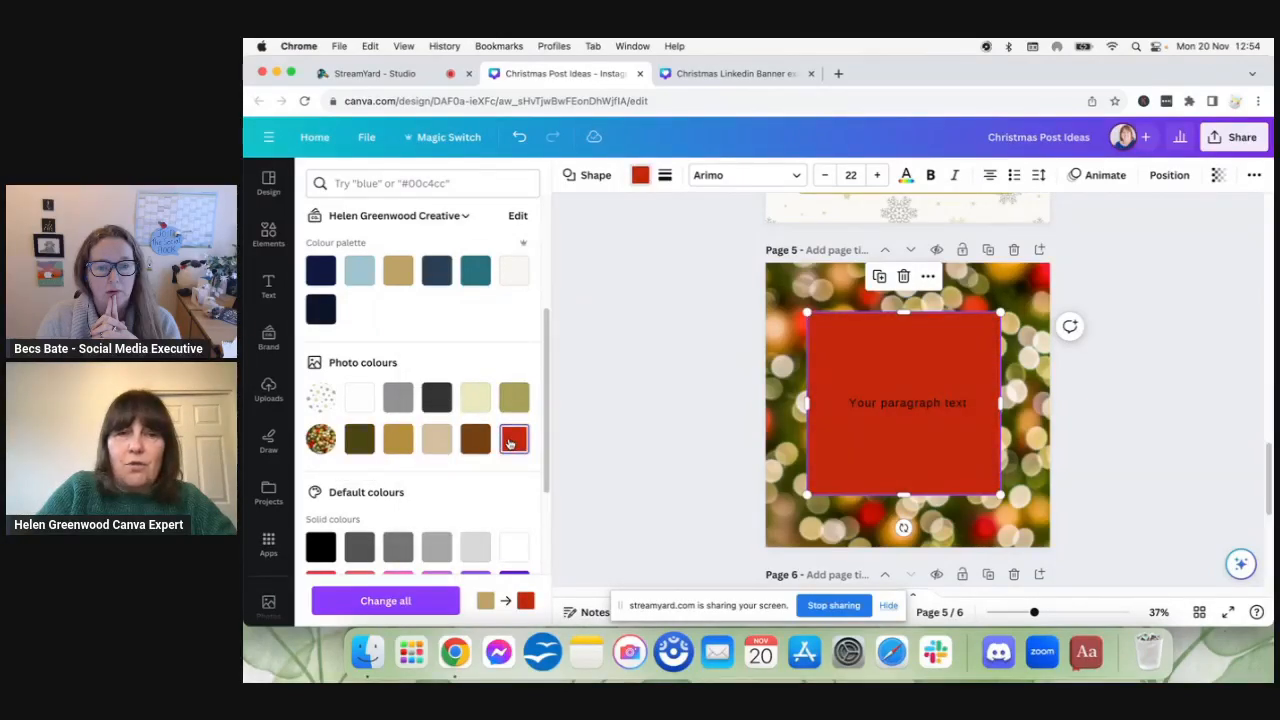
{"action": "left_click", "coordinate": [478, 441]}
{"action": "left_click", "coordinate": [437, 440]}
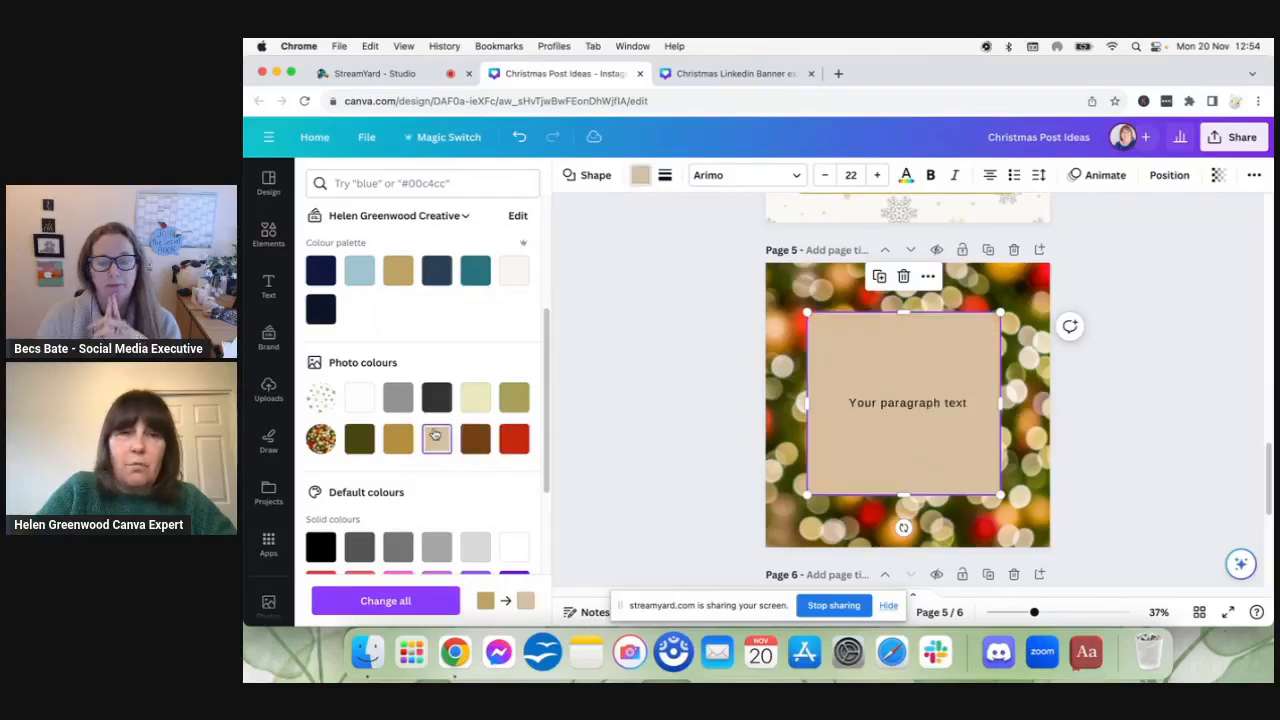
Step: Colour the placeholder text with the lights photo's dark green and centre the text box on the square
{"action": "left_click", "coordinate": [926, 401]}
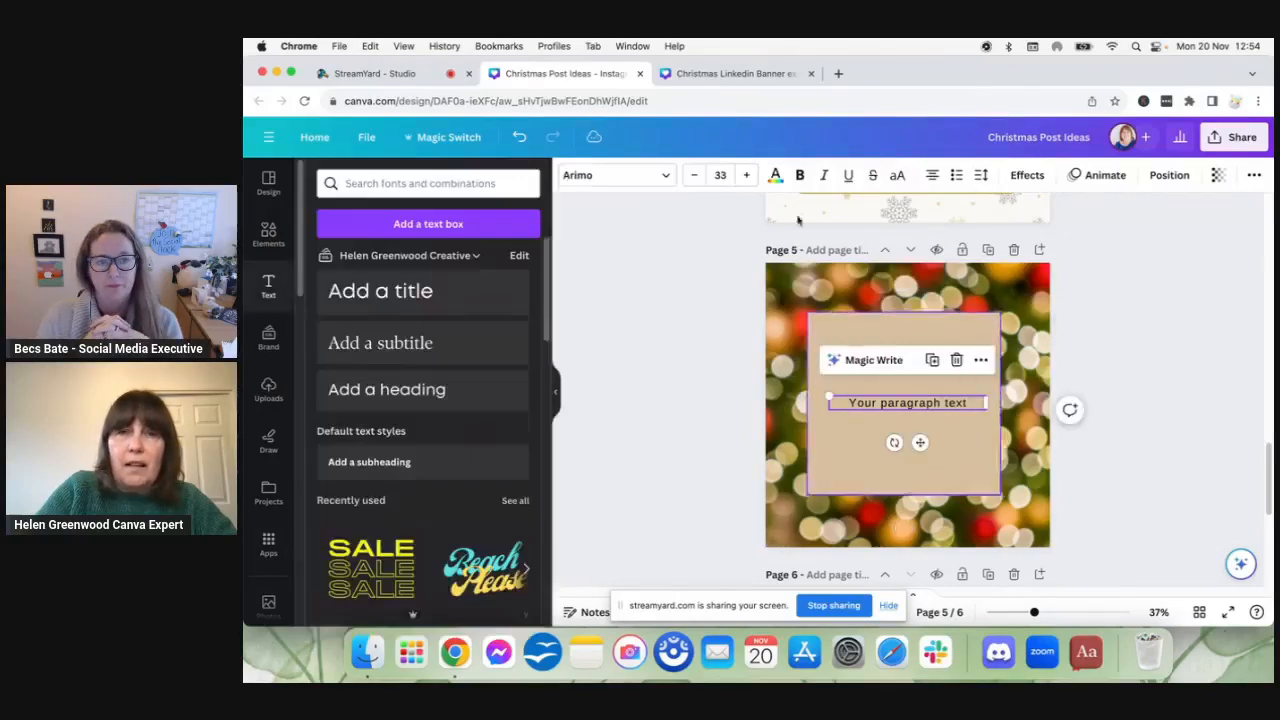
{"action": "left_click", "coordinate": [776, 175]}
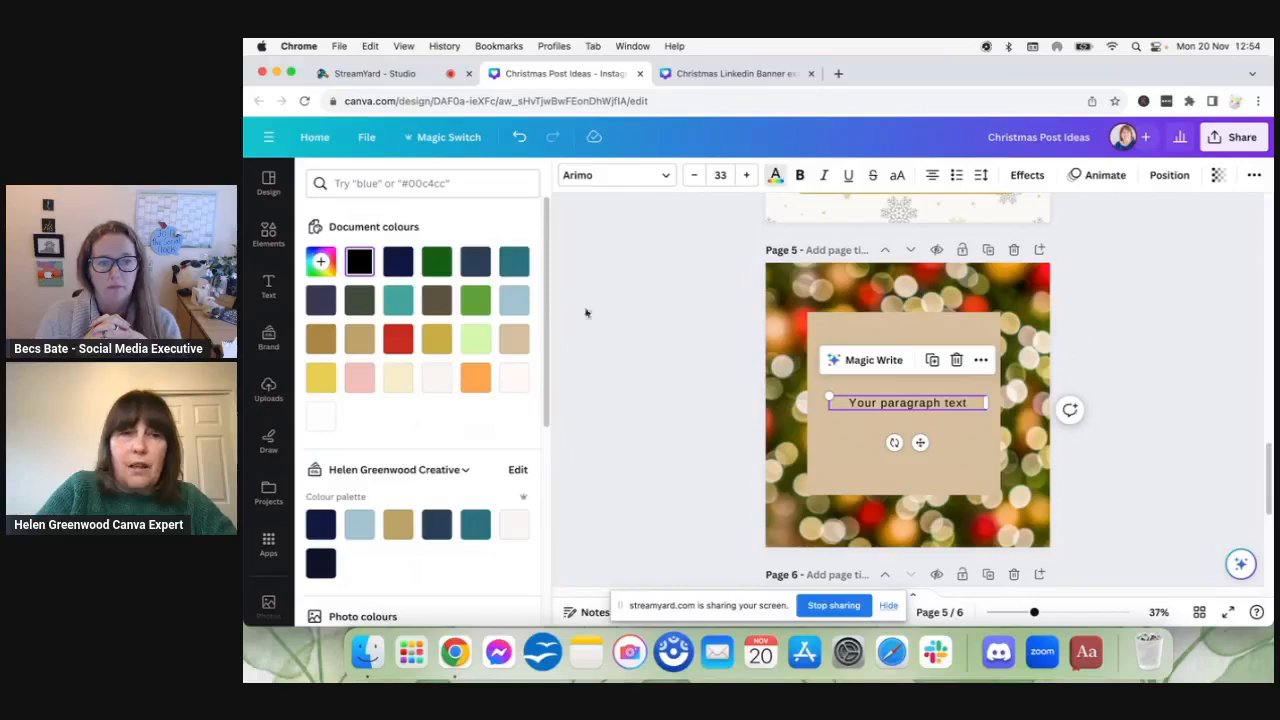
{"action": "scroll", "coordinate": [549, 333], "scroll_direction": "down", "scroll_amount": 2}
{"action": "left_click_drag", "start_coordinate": [549, 333], "coordinate": [551, 428]}
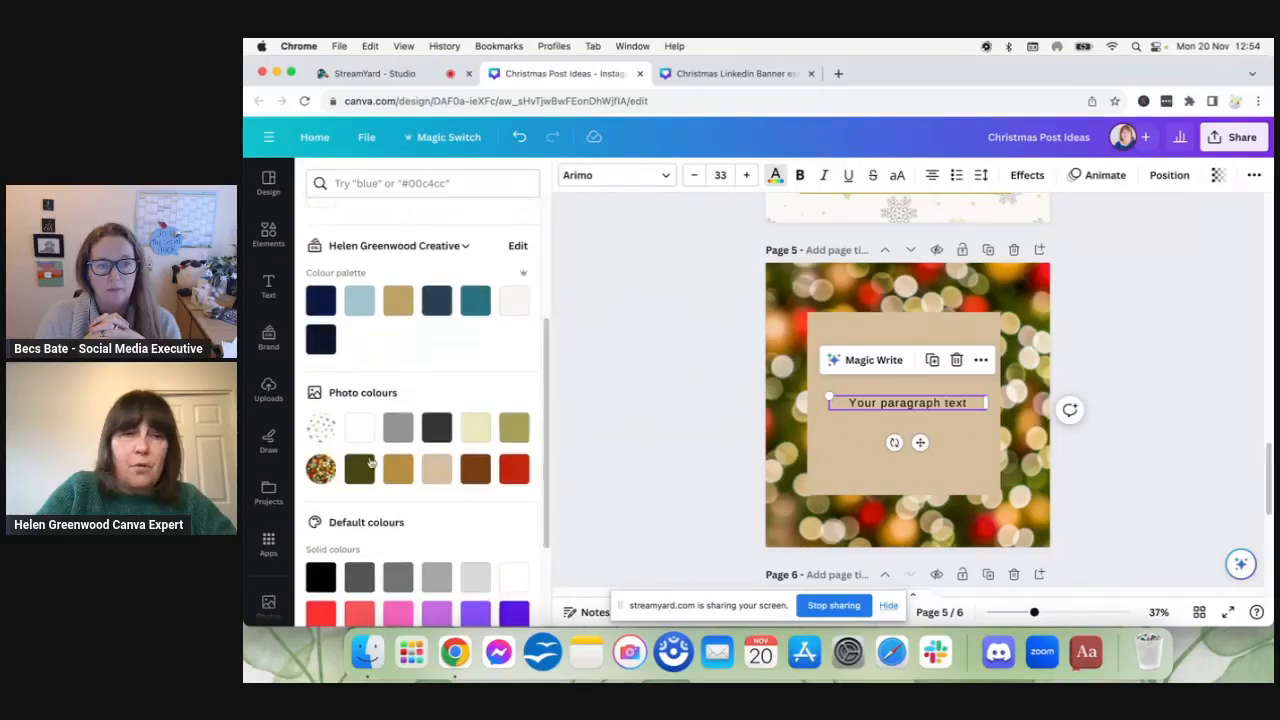
{"action": "left_click", "coordinate": [359, 470]}
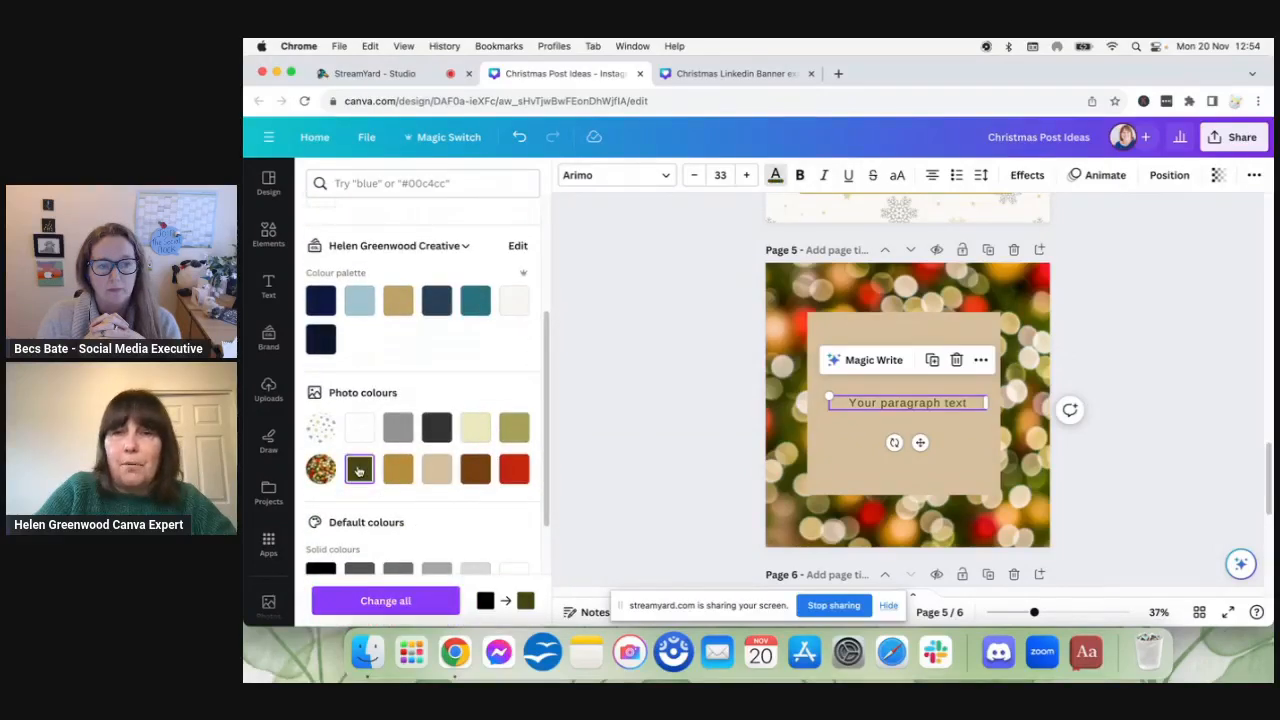
{"action": "left_click", "coordinate": [1120, 339]}
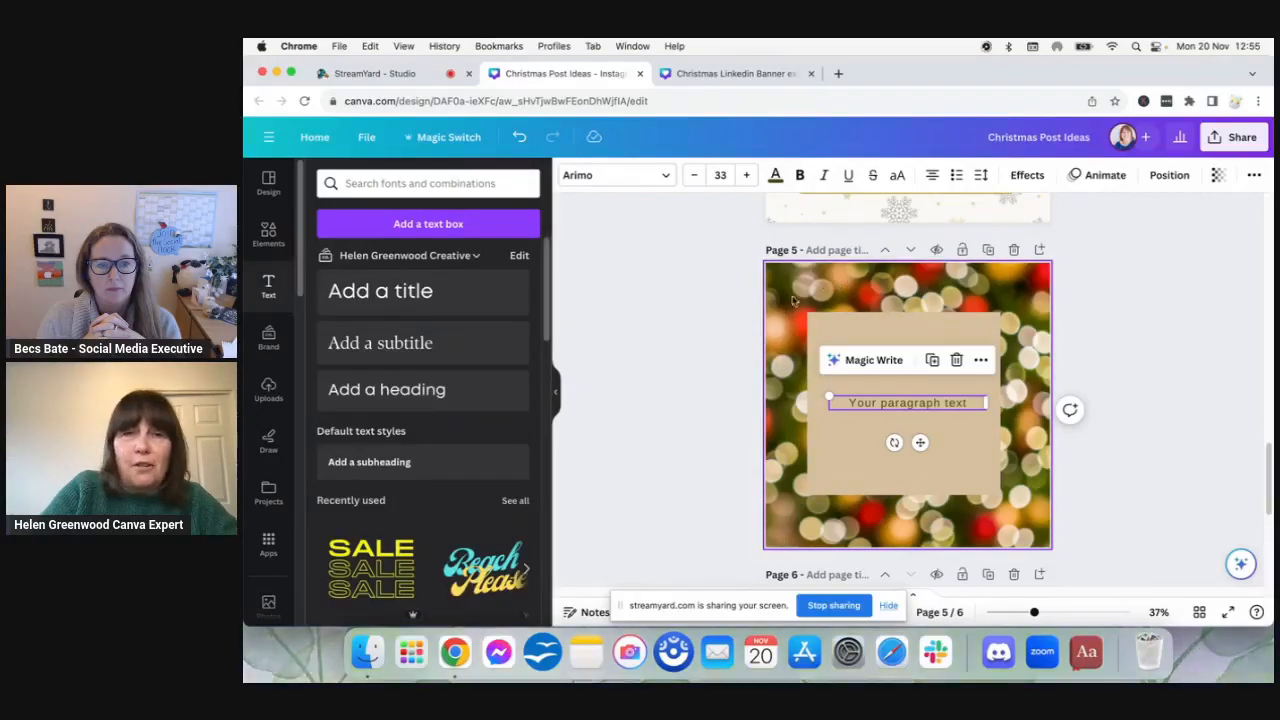
{"action": "left_click", "coordinate": [864, 451]}
{"action": "left_click", "coordinate": [916, 405]}
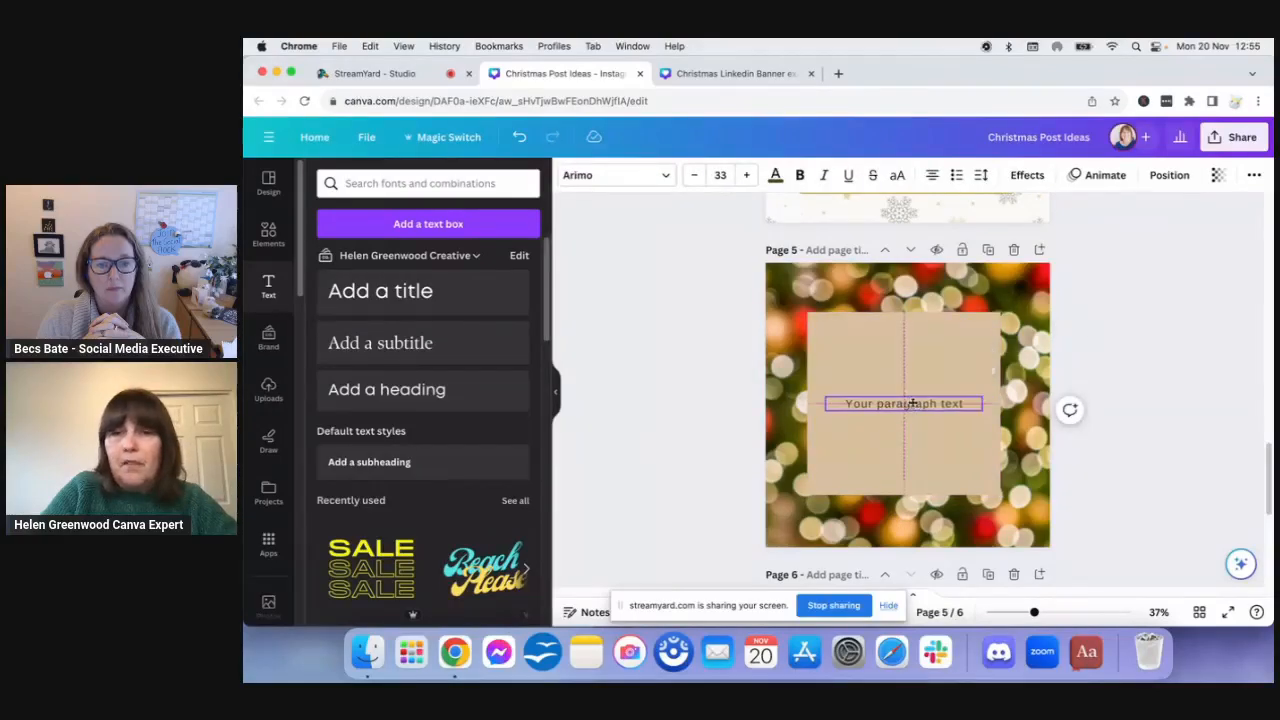
Step: Lower the transparency value of page 5's lights background to roughly half so the photo looks faded
{"action": "left_click", "coordinate": [994, 290]}
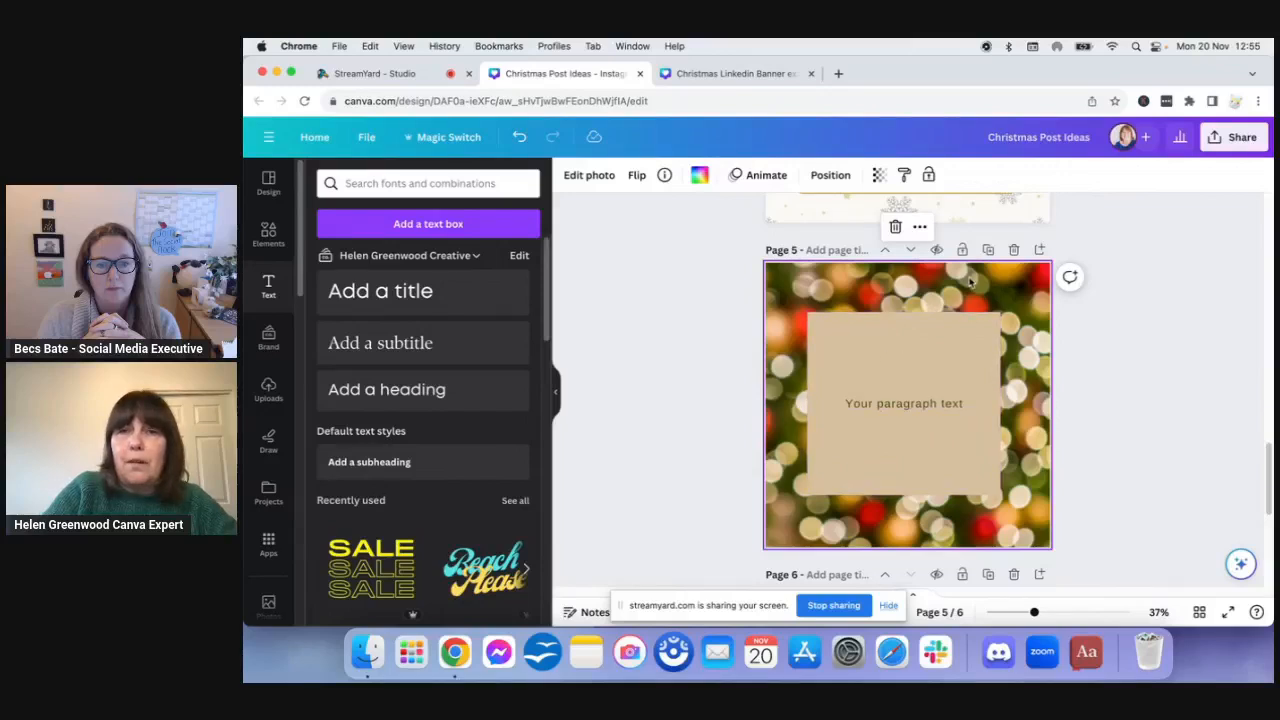
{"action": "left_click", "coordinate": [879, 175]}
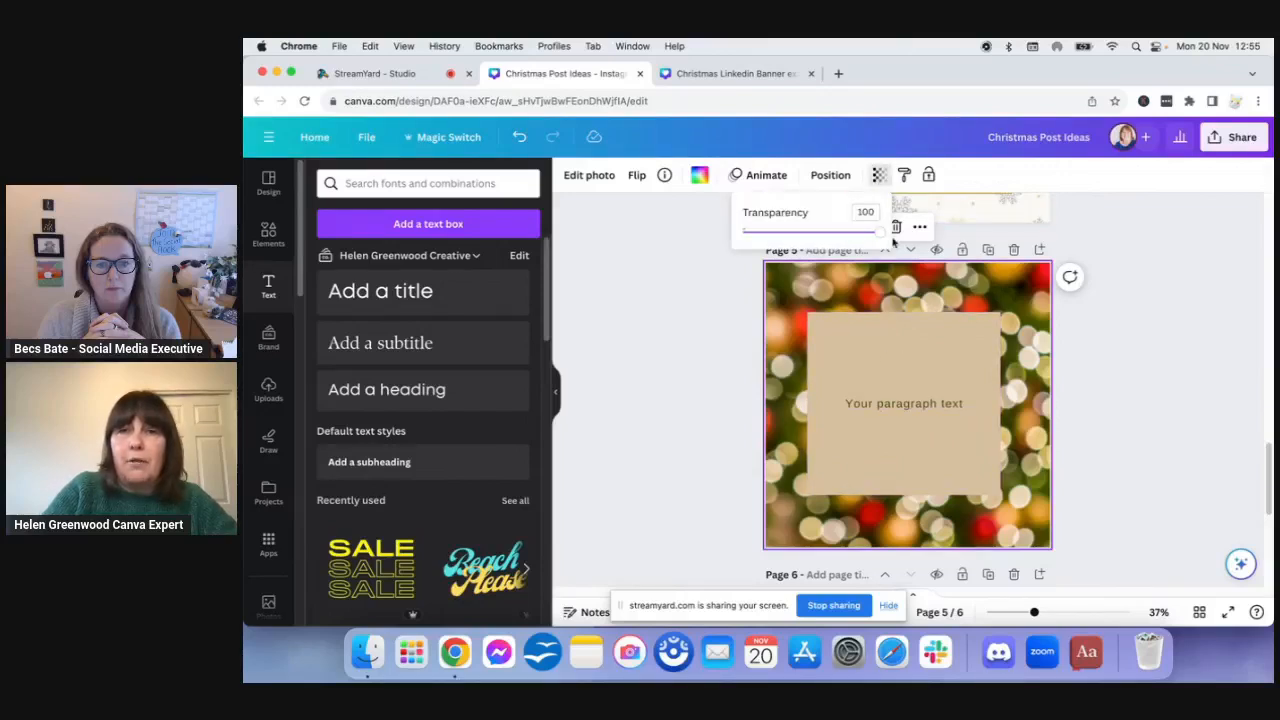
{"action": "left_click_drag", "start_coordinate": [872, 231], "coordinate": [811, 233]}
{"action": "left_click", "coordinate": [1209, 368]}
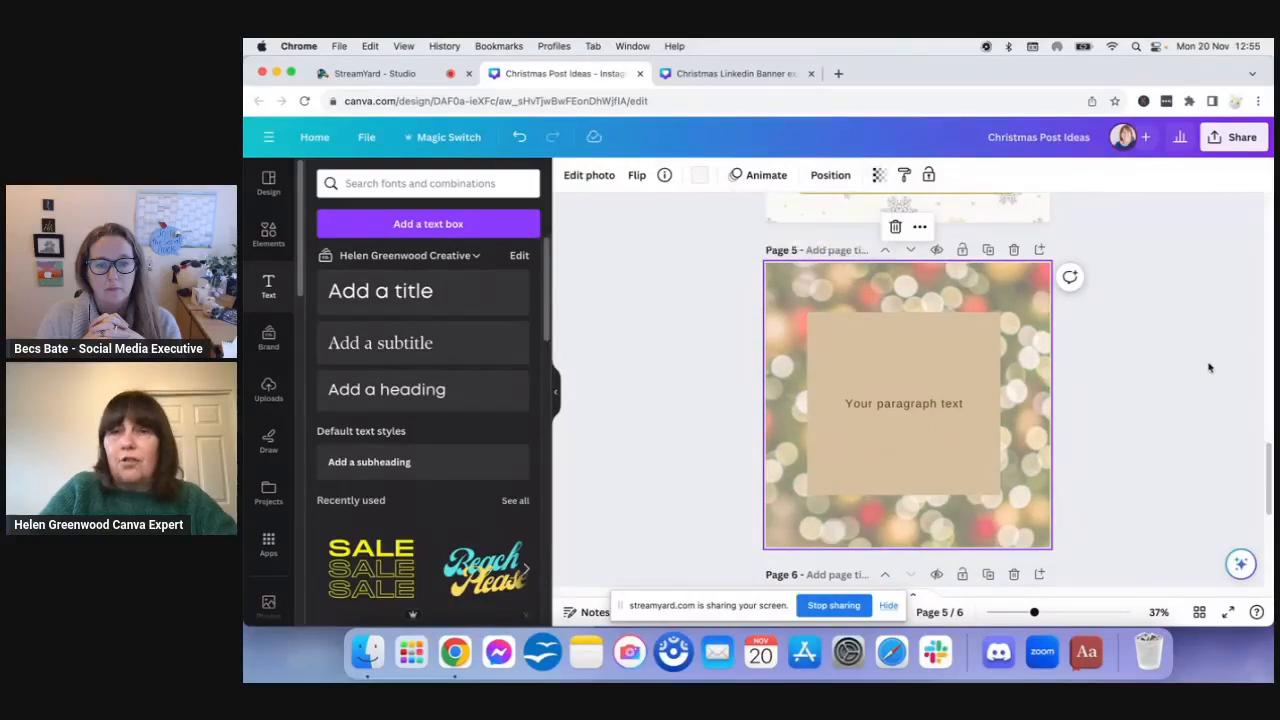
{"action": "left_click", "coordinate": [988, 344]}
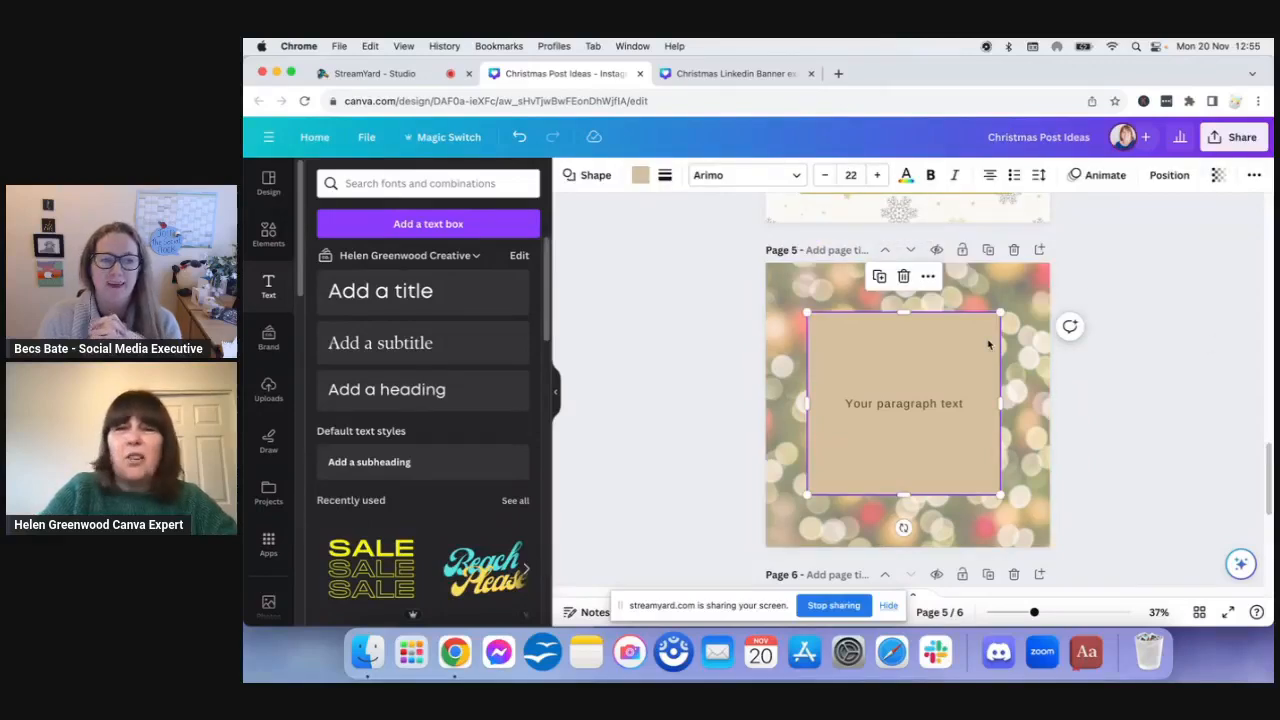
{"action": "left_click", "coordinate": [1038, 287]}
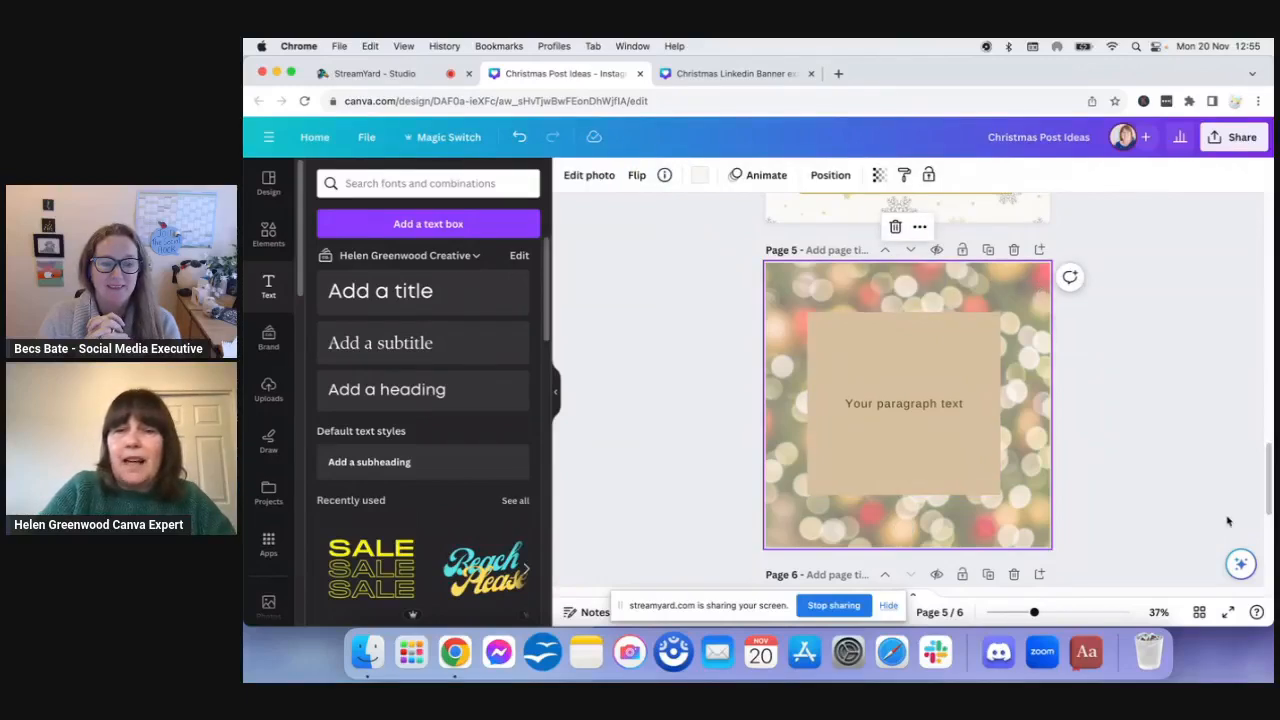
Step: Examine the heading, bells graphic and plain background of the Merry Christmas post on page 6
{"action": "left_click_drag", "start_coordinate": [1266, 465], "coordinate": [1260, 523]}
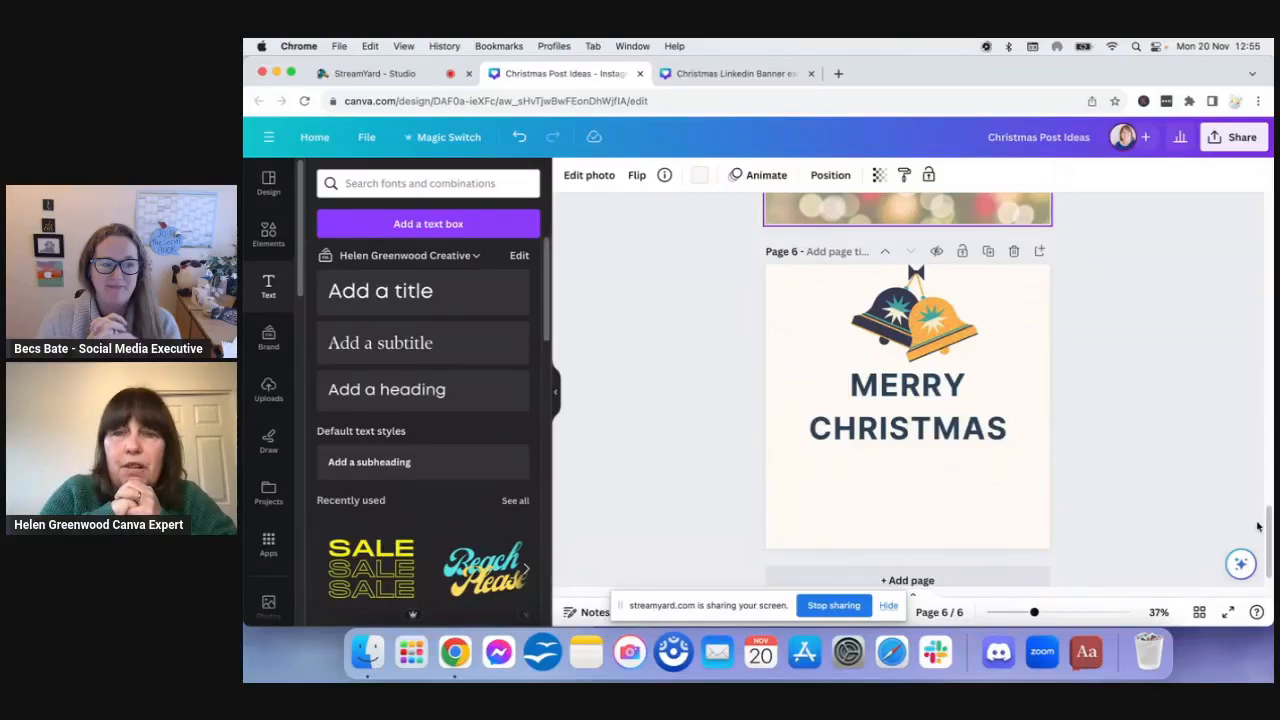
{"action": "left_click", "coordinate": [862, 406]}
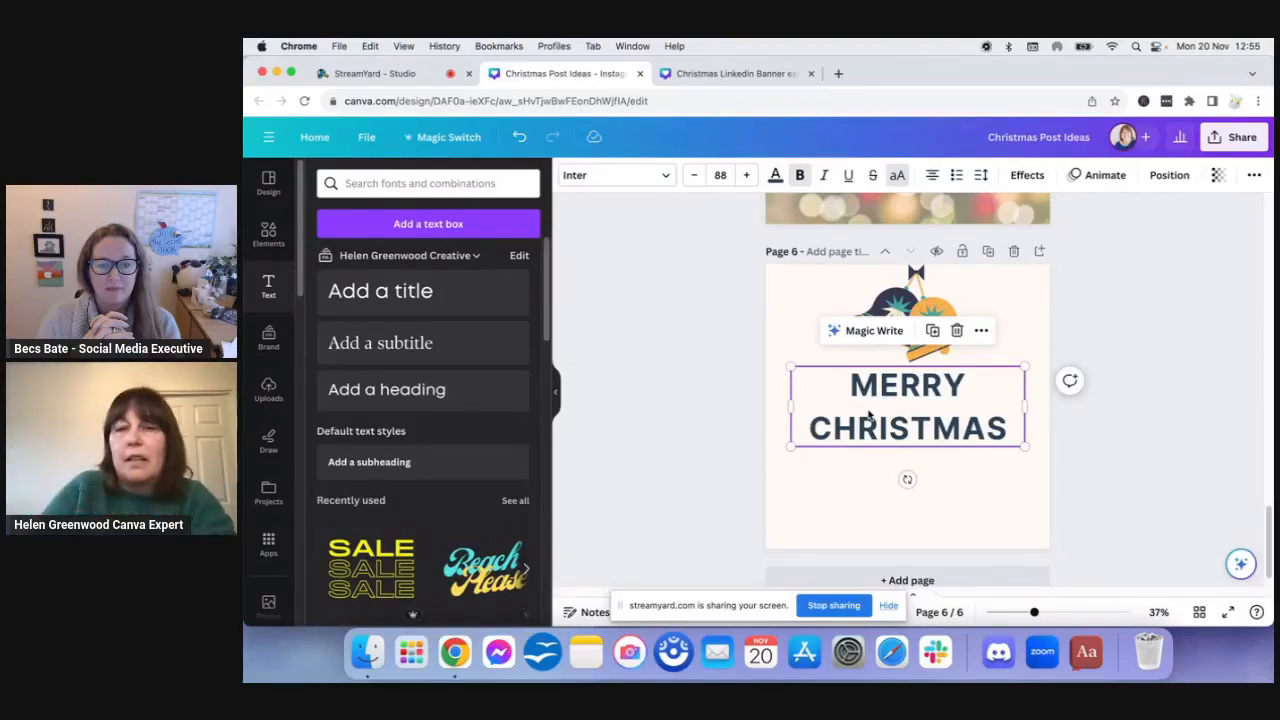
{"action": "left_click", "coordinate": [910, 312]}
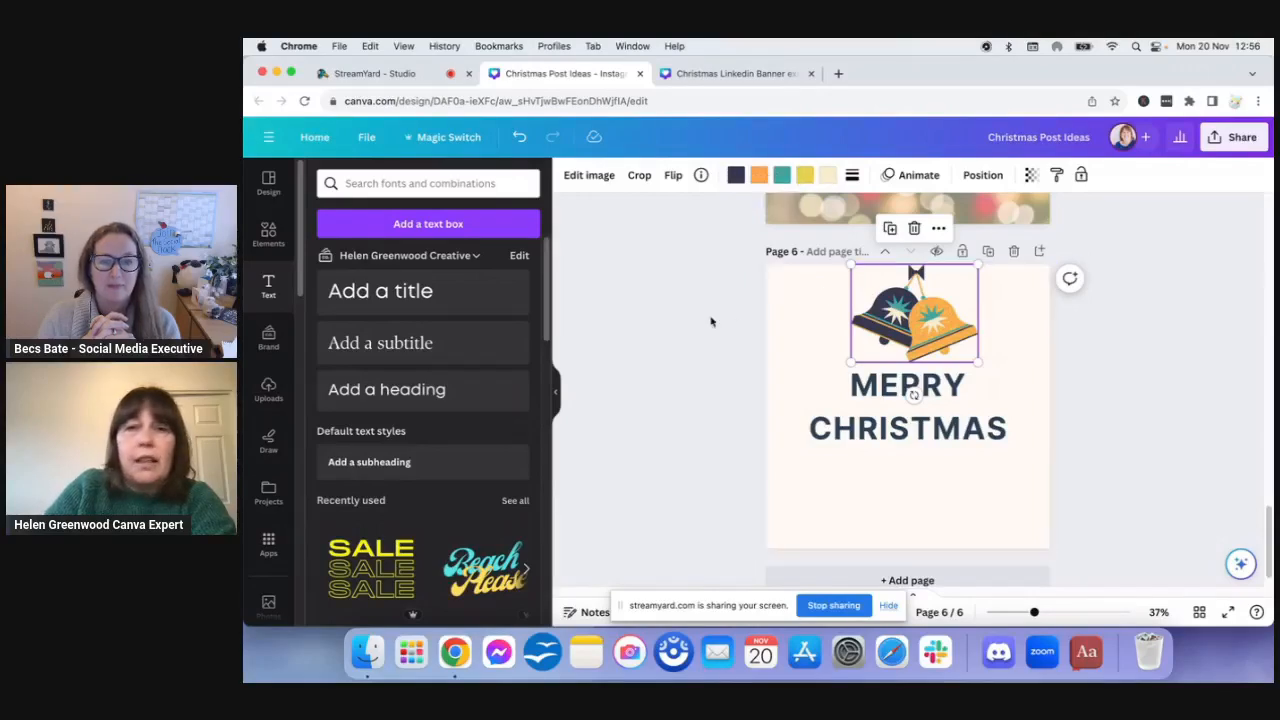
{"action": "left_click", "coordinate": [809, 303]}
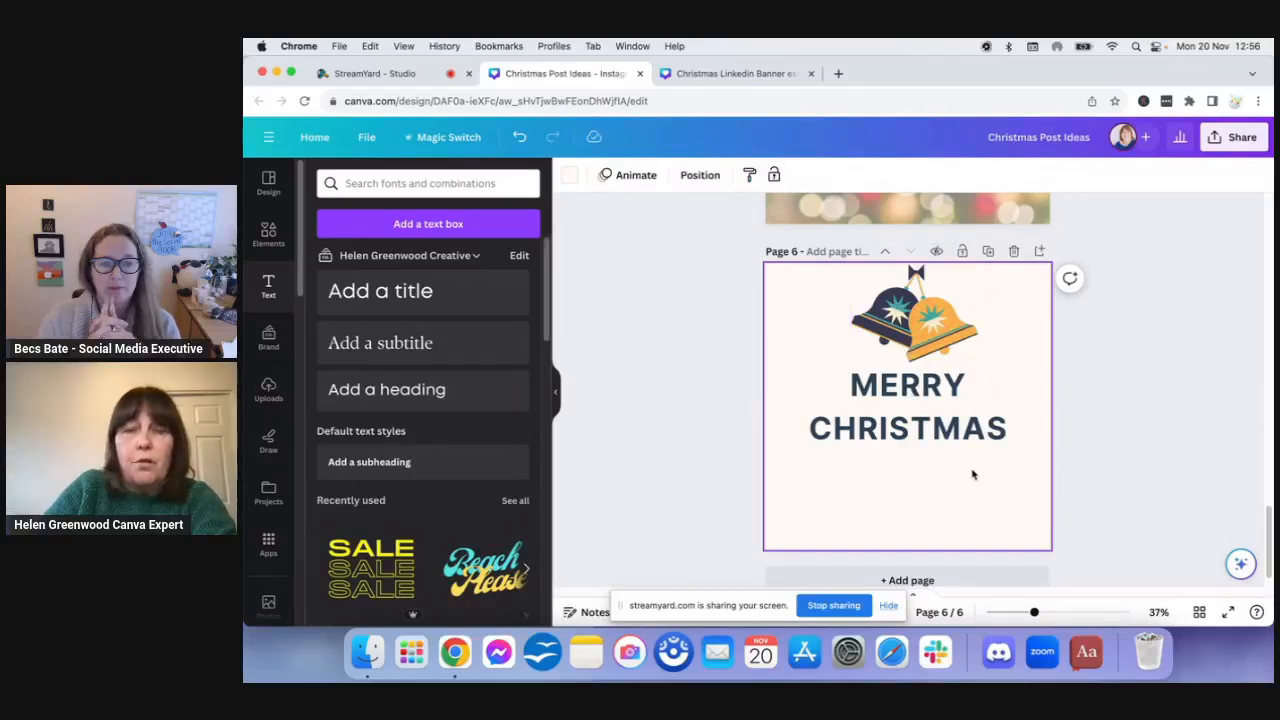
Step: View the details and keywords of the bells graphic on page 6 and look through its matching collection
{"action": "left_click", "coordinate": [928, 356]}
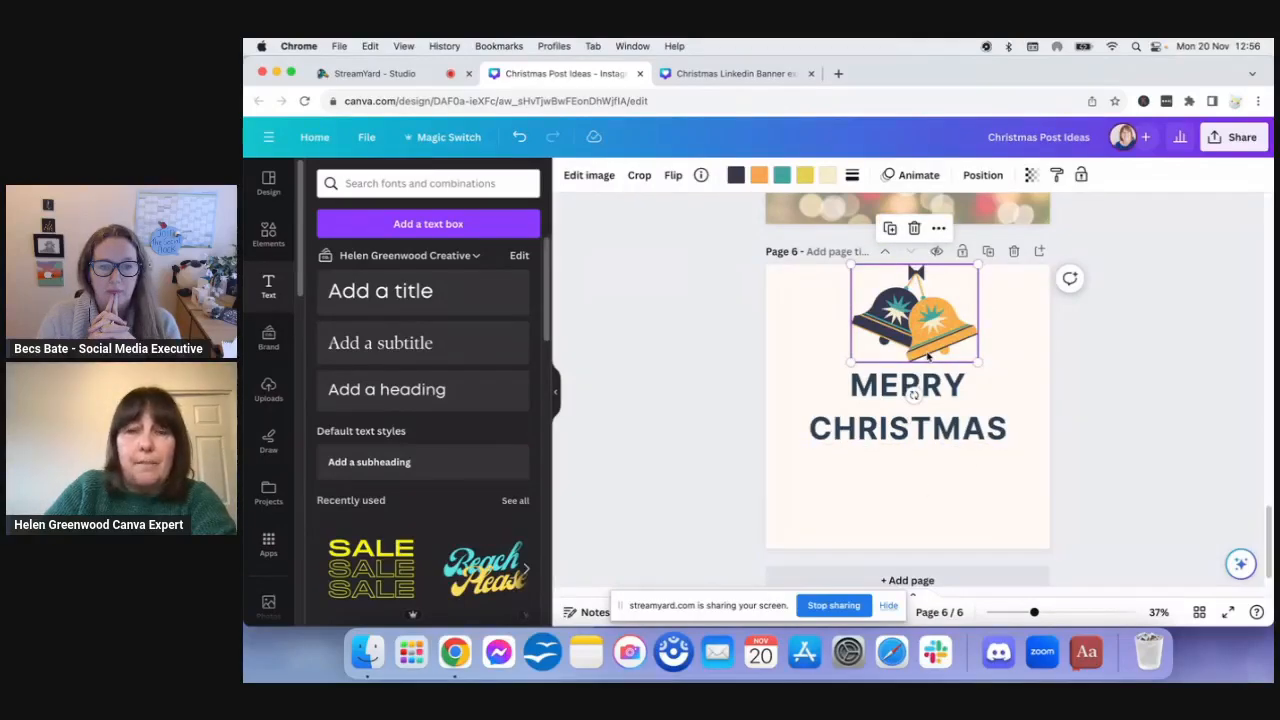
{"action": "left_click", "coordinate": [701, 176]}
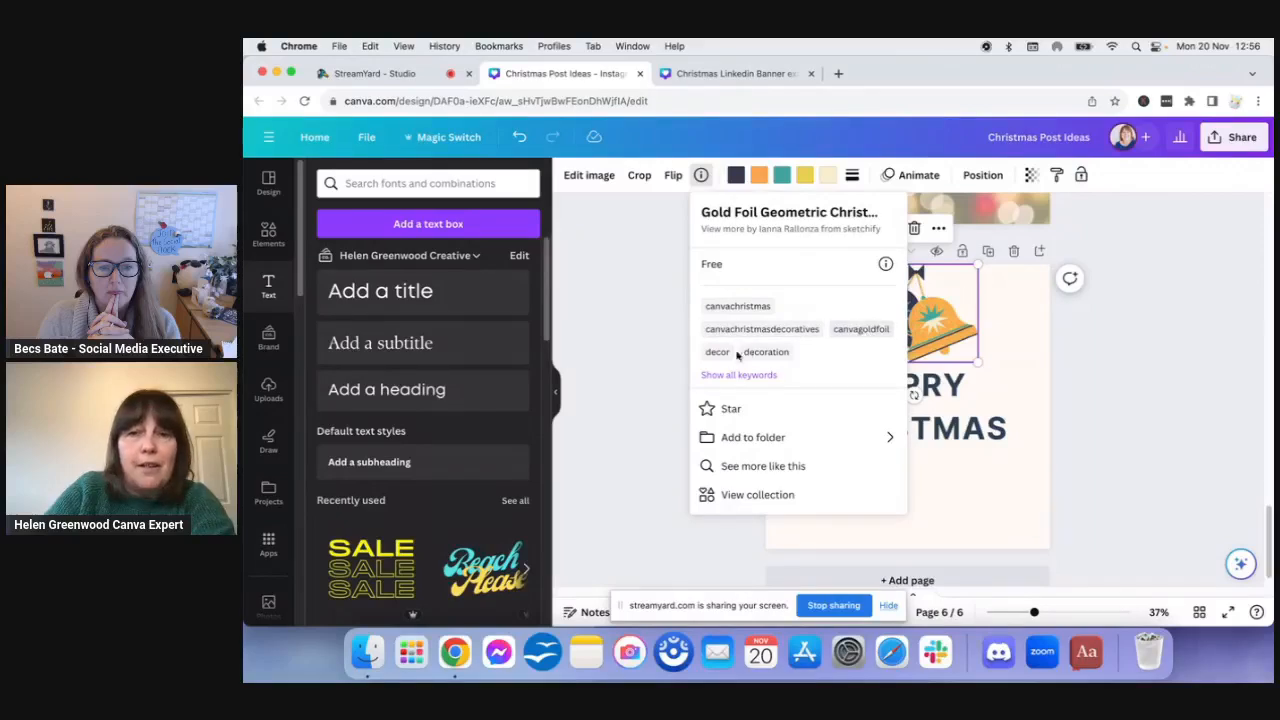
{"action": "left_click", "coordinate": [750, 374]}
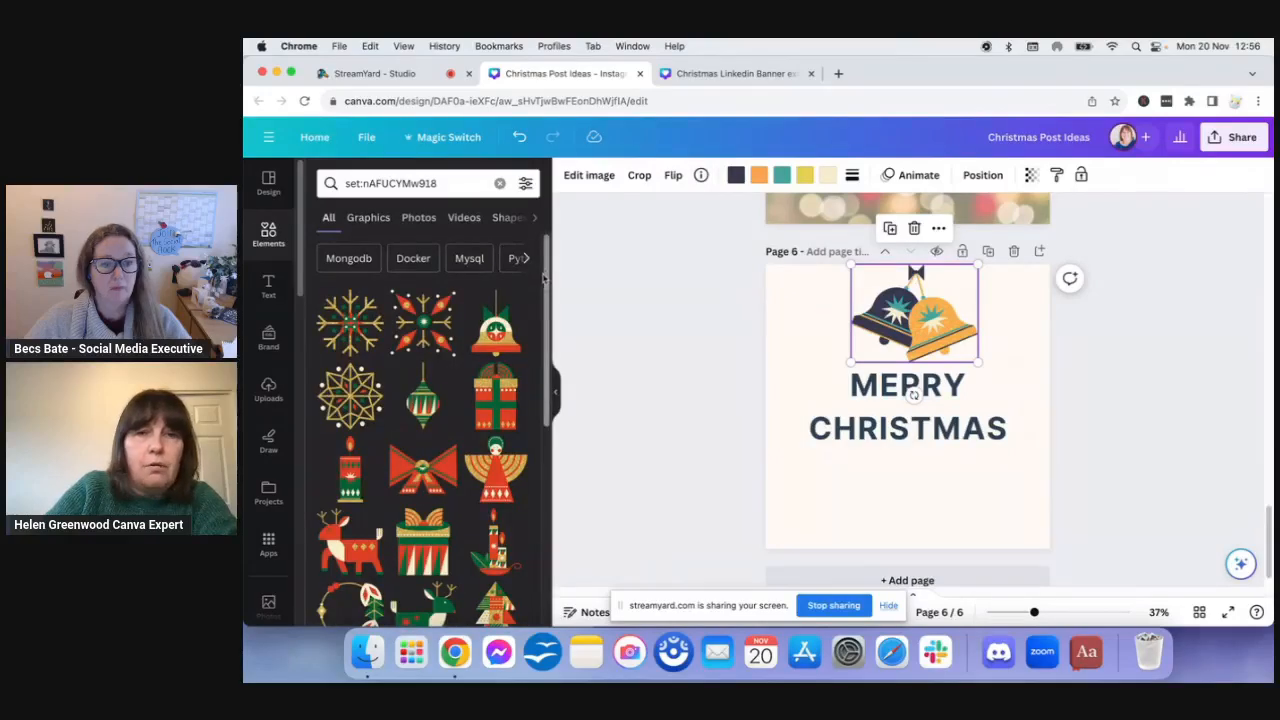
{"action": "scroll", "coordinate": [542, 340], "scroll_direction": "down", "scroll_amount": 5}
{"action": "scroll", "coordinate": [542, 400], "scroll_direction": "down", "scroll_amount": 5}
{"action": "scroll", "coordinate": [547, 456], "scroll_direction": "up", "scroll_amount": 10}
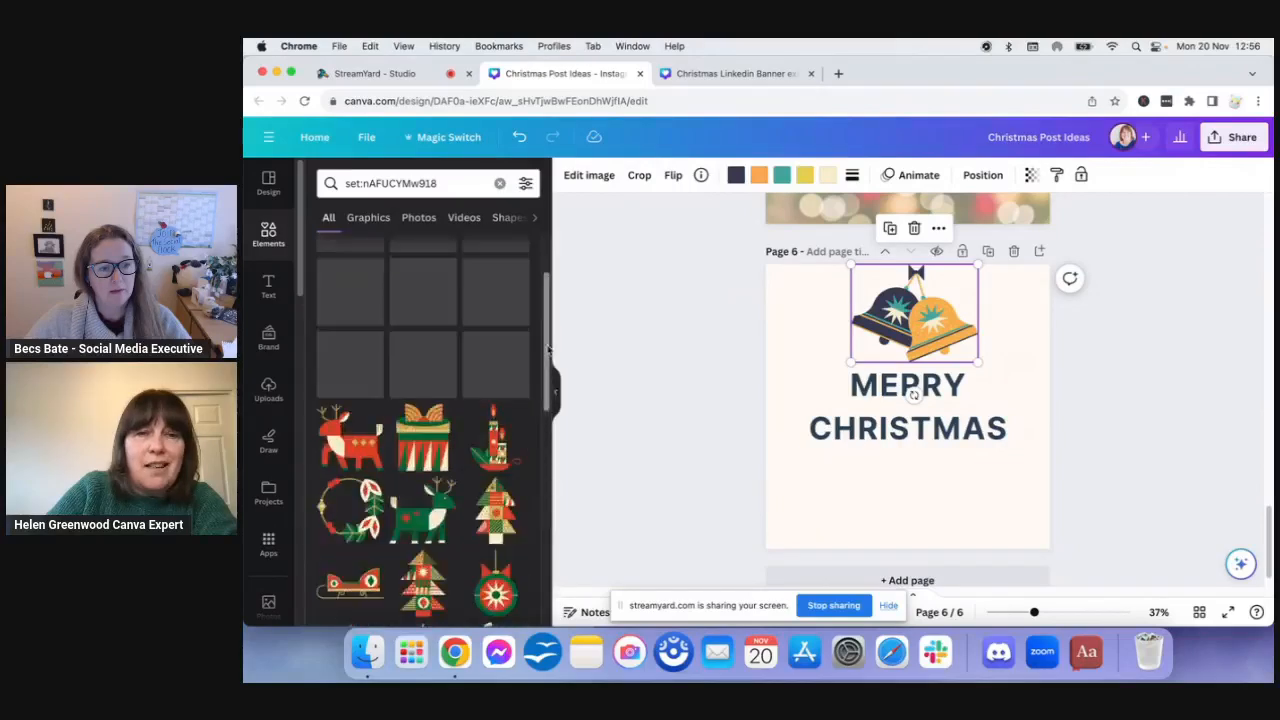
{"action": "left_click", "coordinate": [772, 305]}
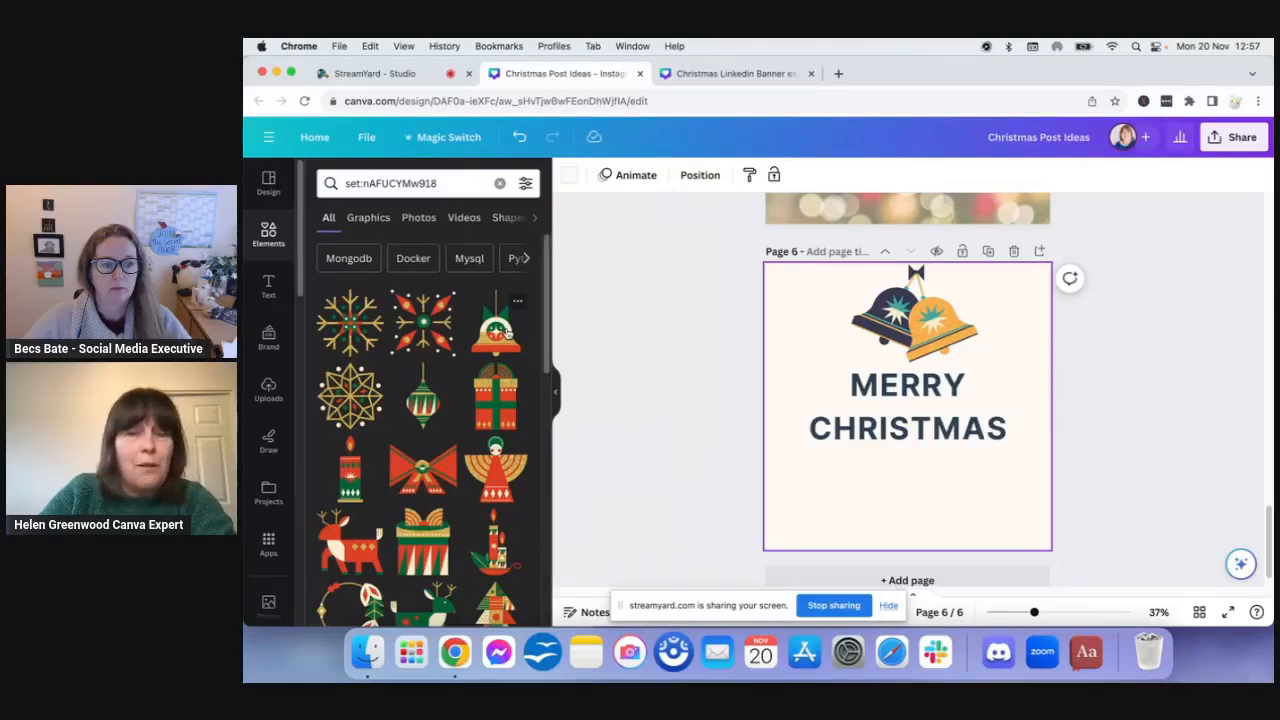
Step: Switch to the Christmas LinkedIn Banner example and compare the original banner's corner shapes with the holly graphics on page 2
{"action": "left_click", "coordinate": [938, 323]}
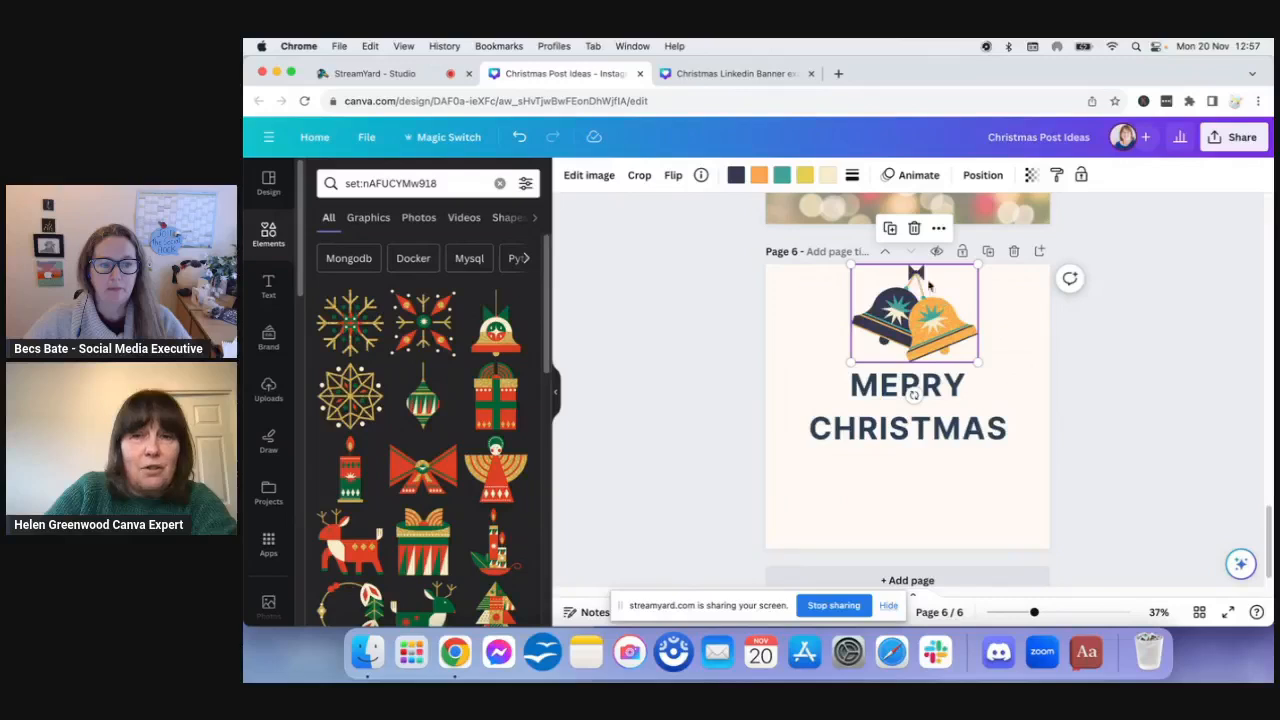
{"action": "left_click", "coordinate": [735, 78]}
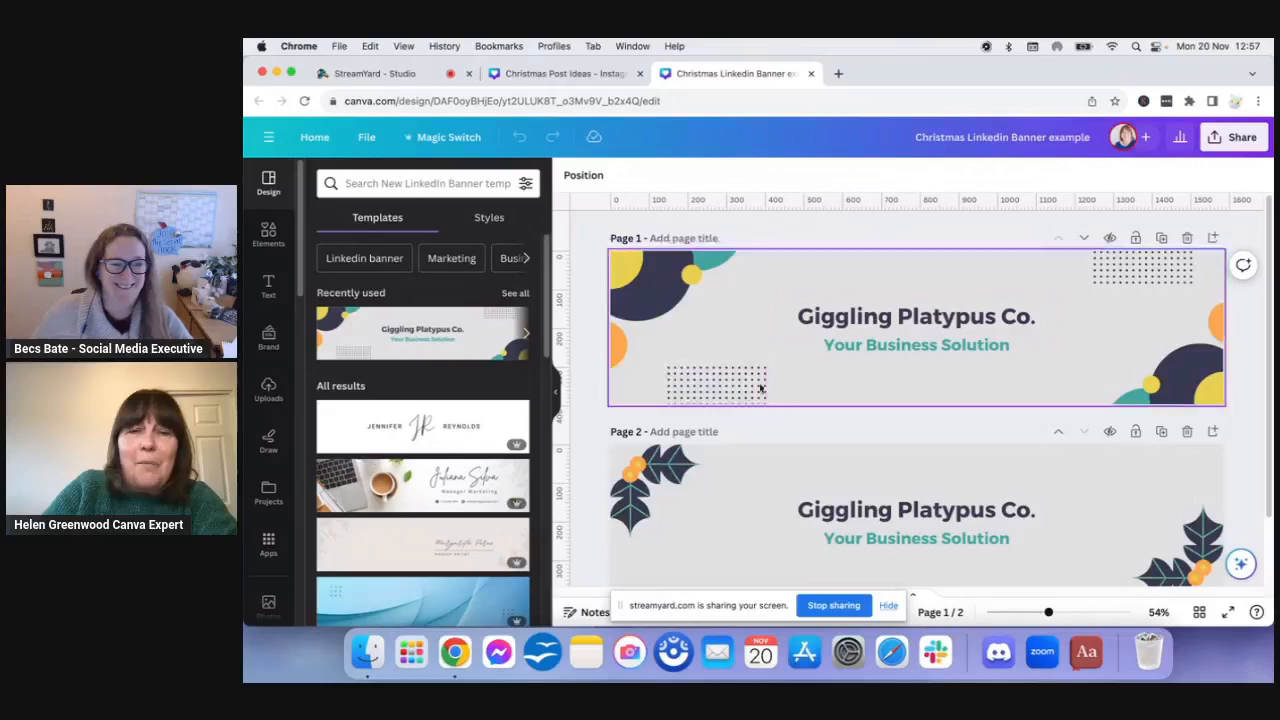
{"action": "left_click", "coordinate": [655, 310]}
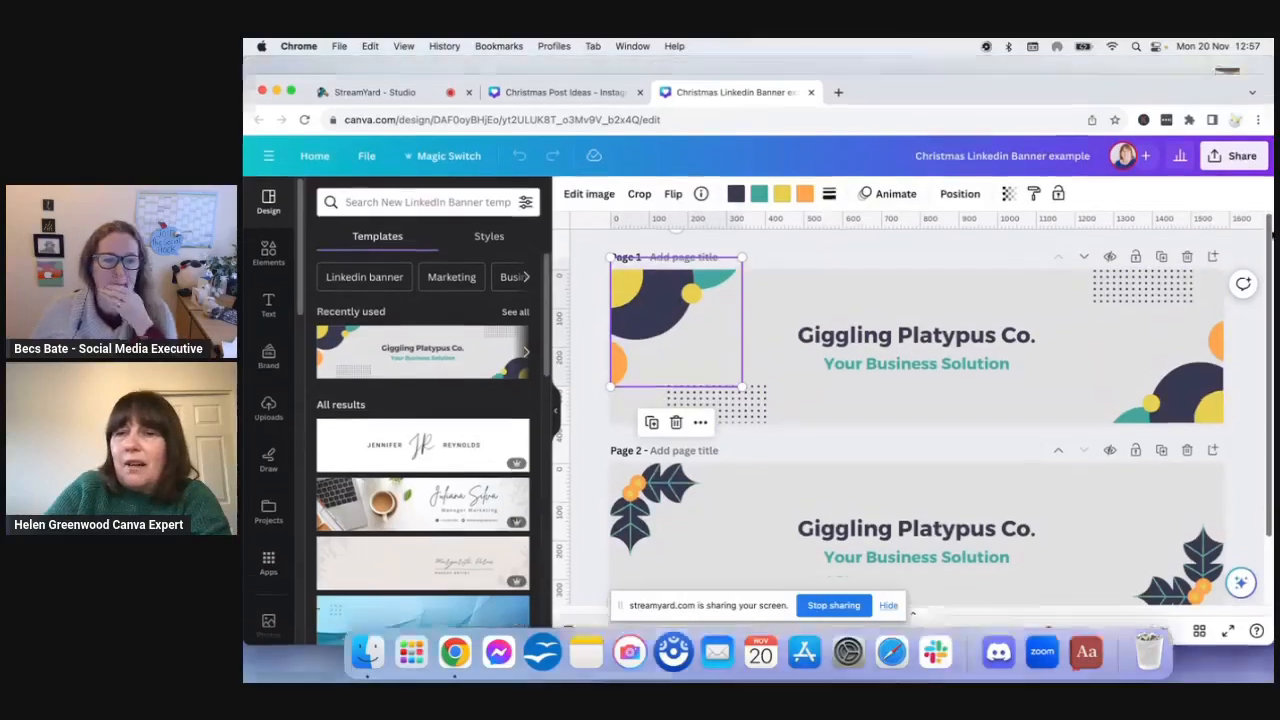
{"action": "left_click_drag", "start_coordinate": [1268, 218], "coordinate": [1268, 268]}
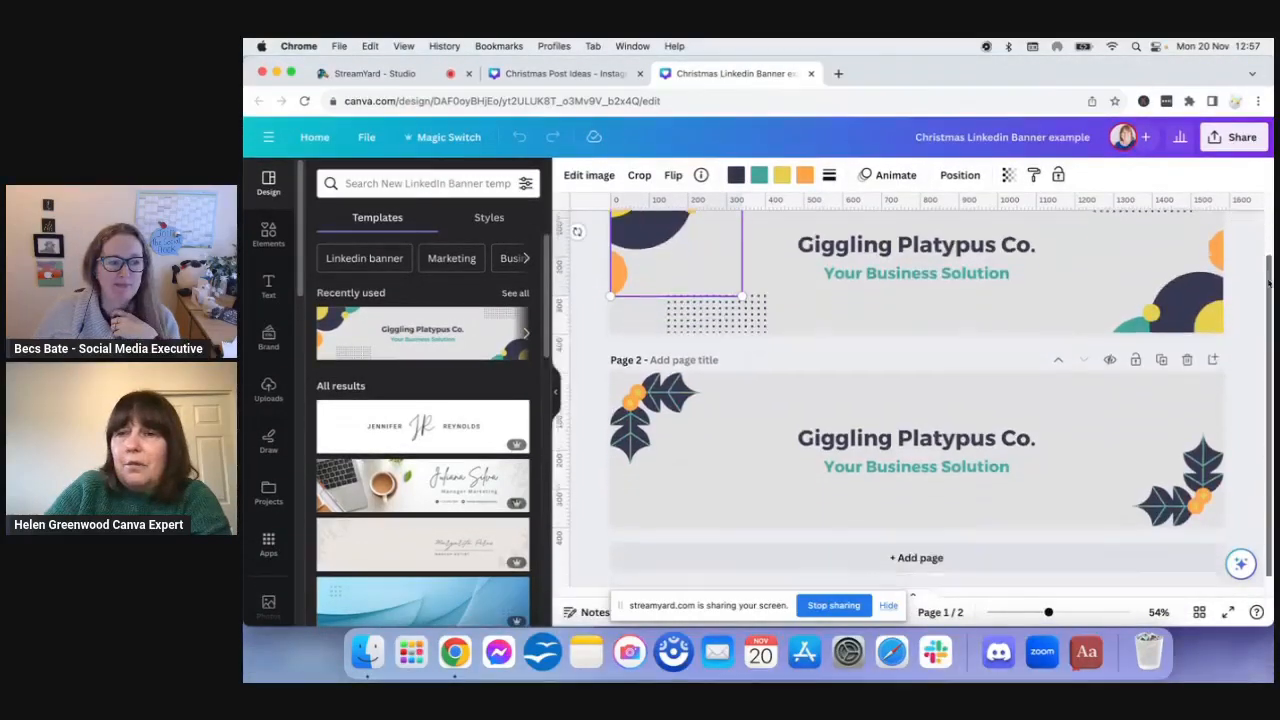
{"action": "left_click", "coordinate": [688, 385]}
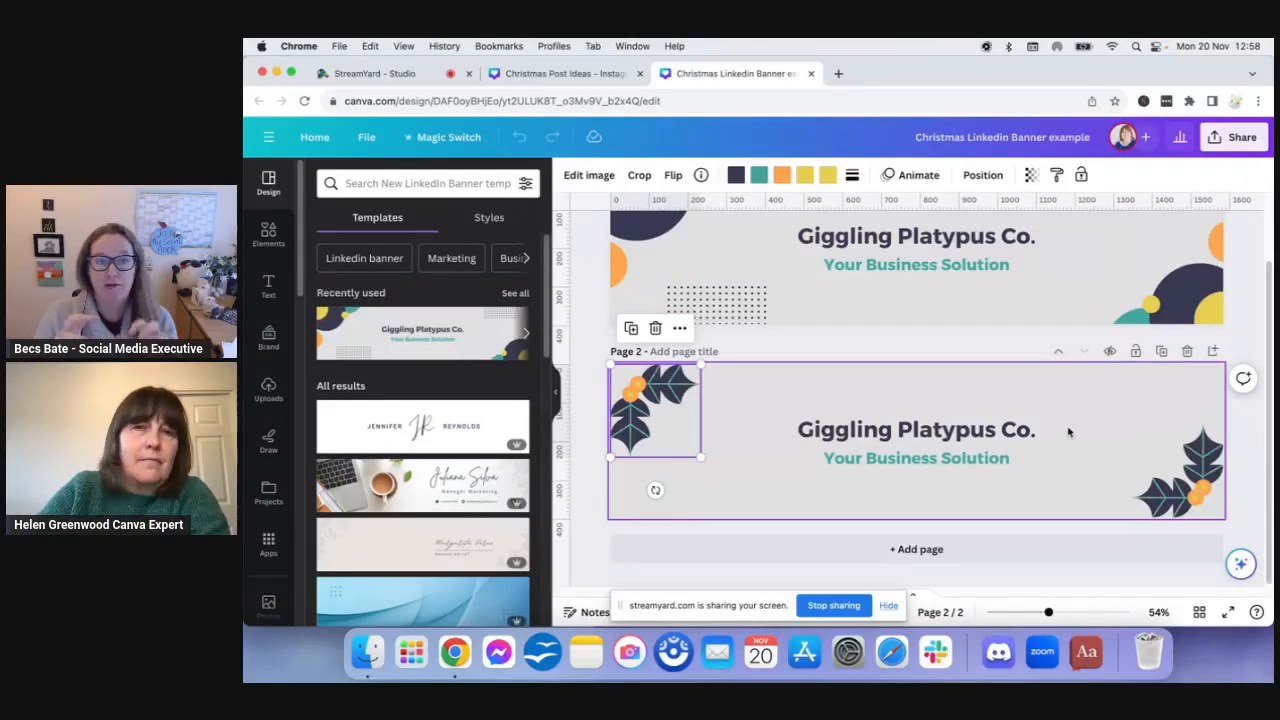
Step: Return to the Christmas Post Ideas design, browse the bells' matching graphics collection and highlight its set code in the element search
{"action": "left_click", "coordinate": [591, 85]}
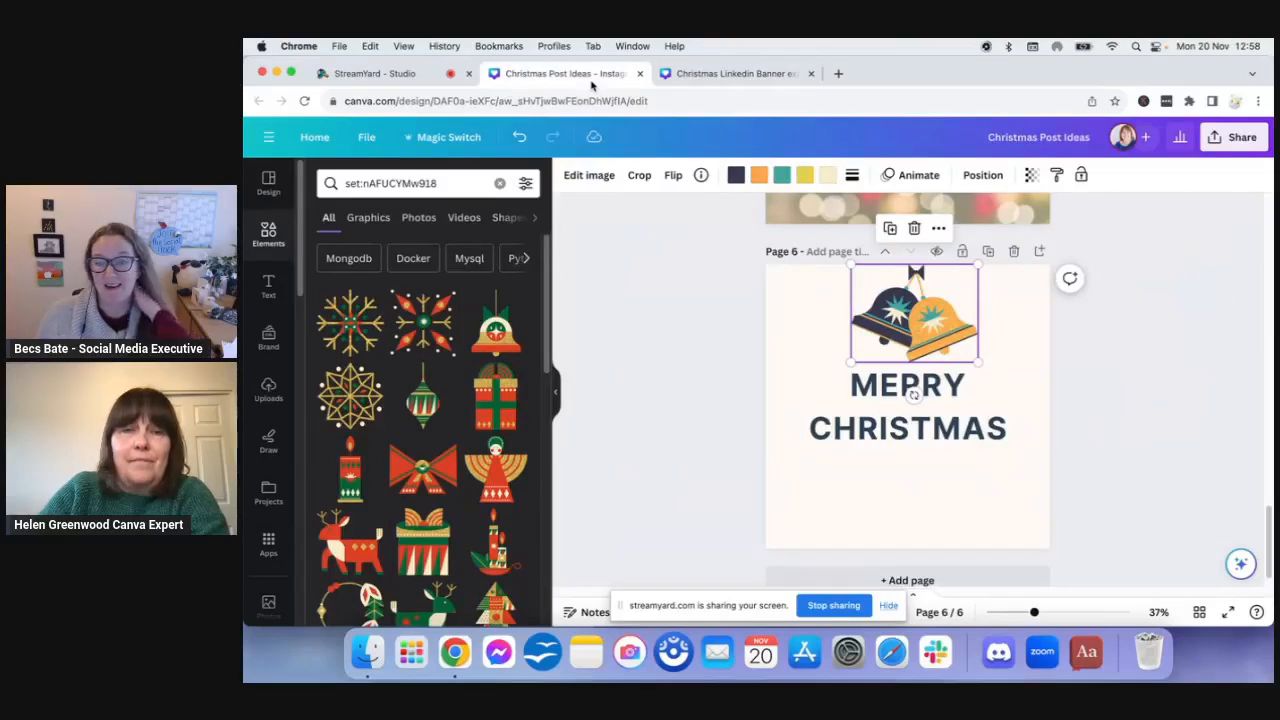
{"action": "left_click_drag", "start_coordinate": [548, 290], "coordinate": [533, 537]}
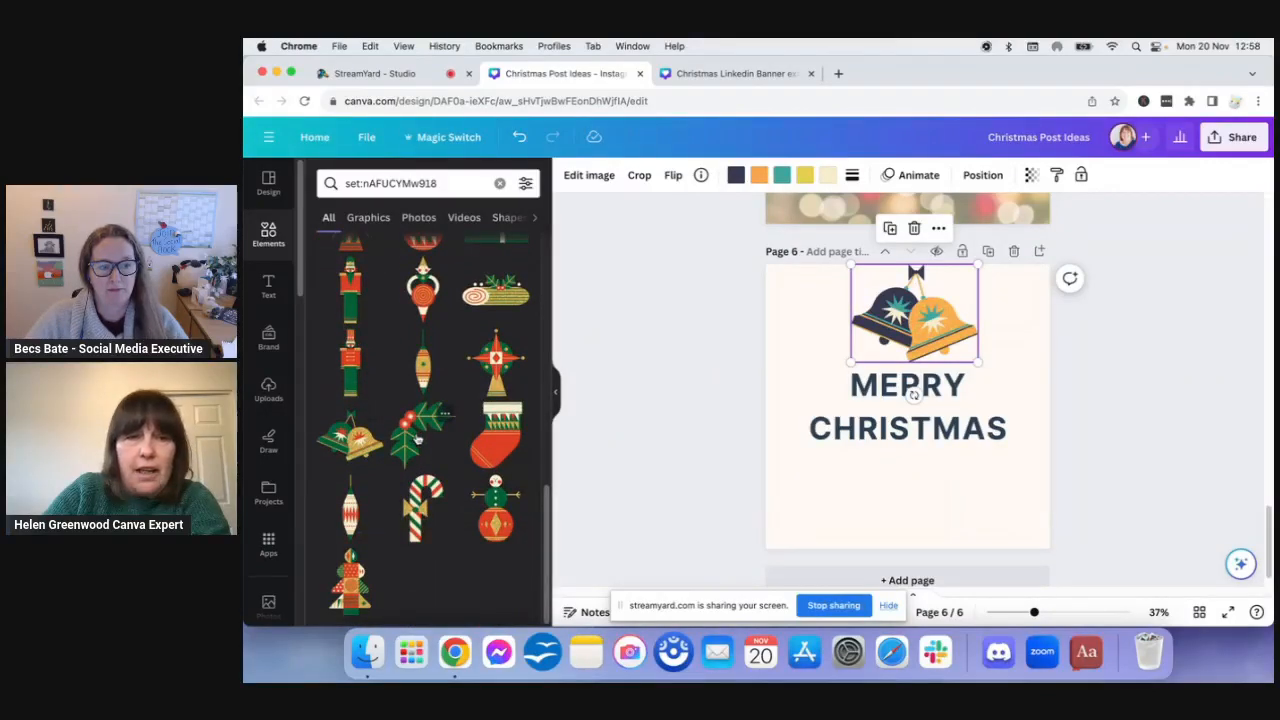
{"action": "left_click_drag", "start_coordinate": [542, 538], "coordinate": [541, 420]}
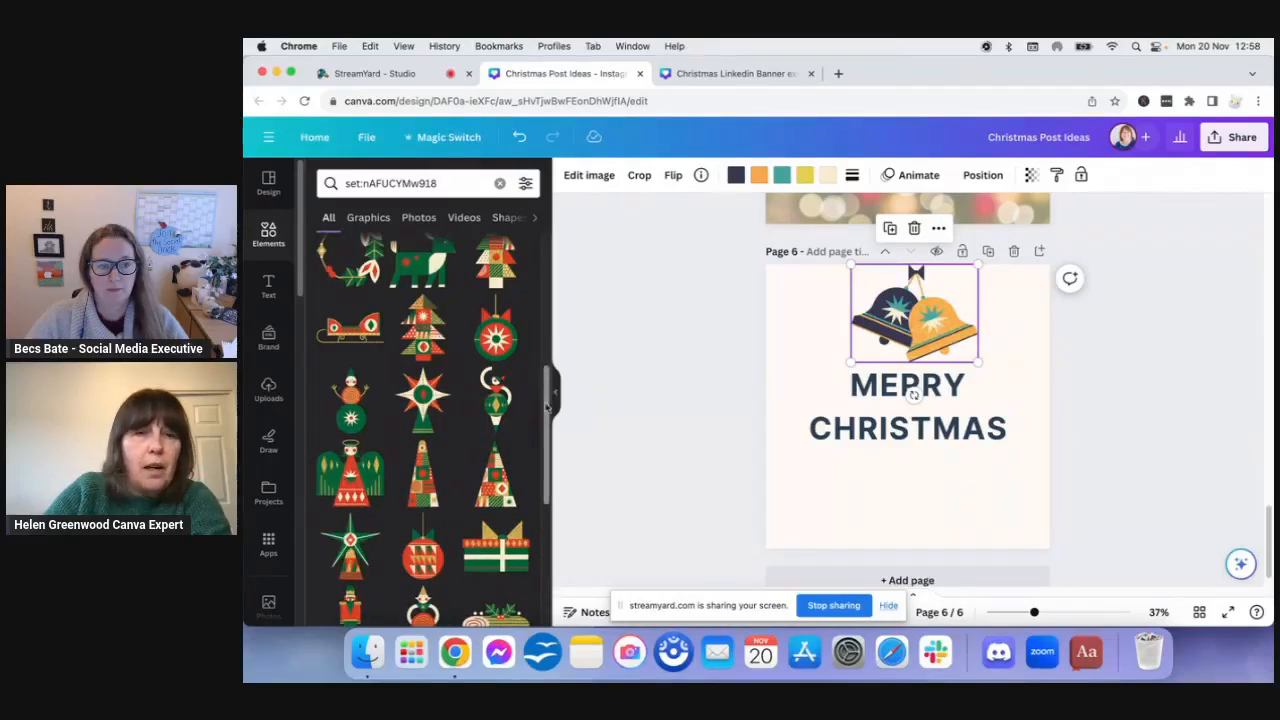
{"action": "scroll", "coordinate": [546, 385], "scroll_direction": "up", "scroll_amount": 2}
{"action": "scroll", "coordinate": [548, 380], "scroll_direction": "up", "scroll_amount": 2}
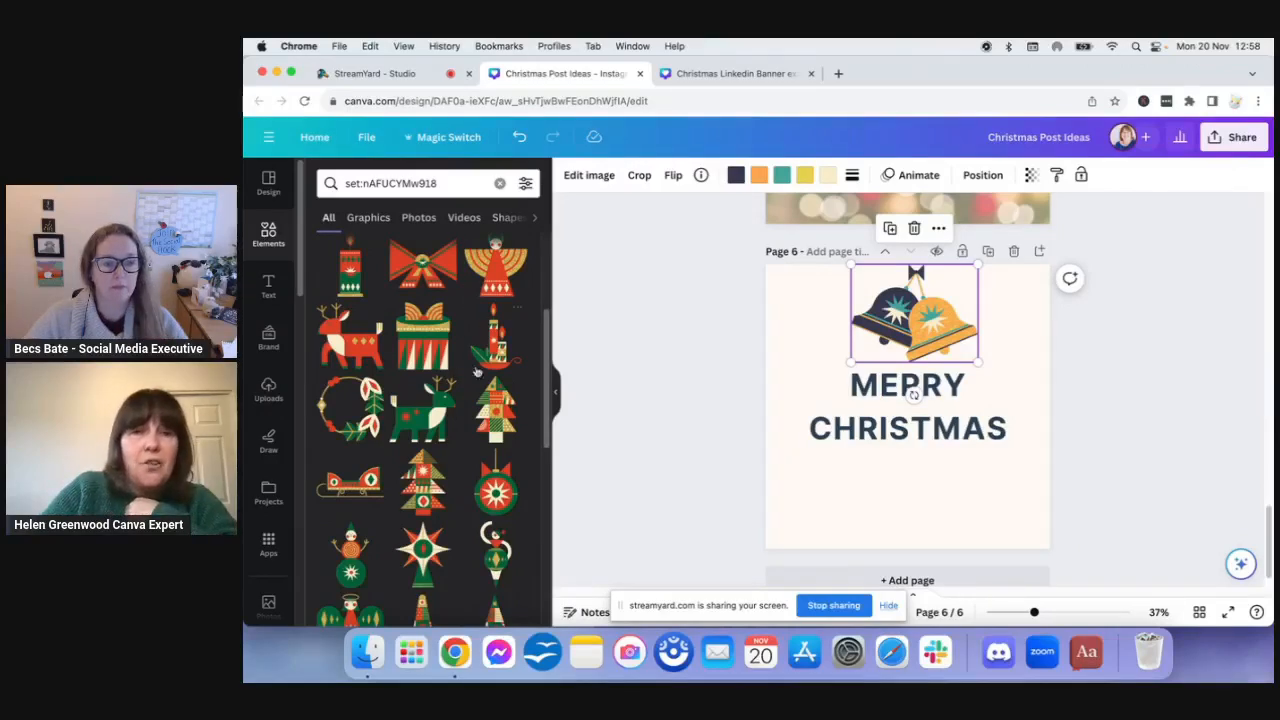
{"action": "left_click", "coordinate": [345, 183]}
{"action": "left_click_drag", "start_coordinate": [345, 183], "coordinate": [438, 186]}
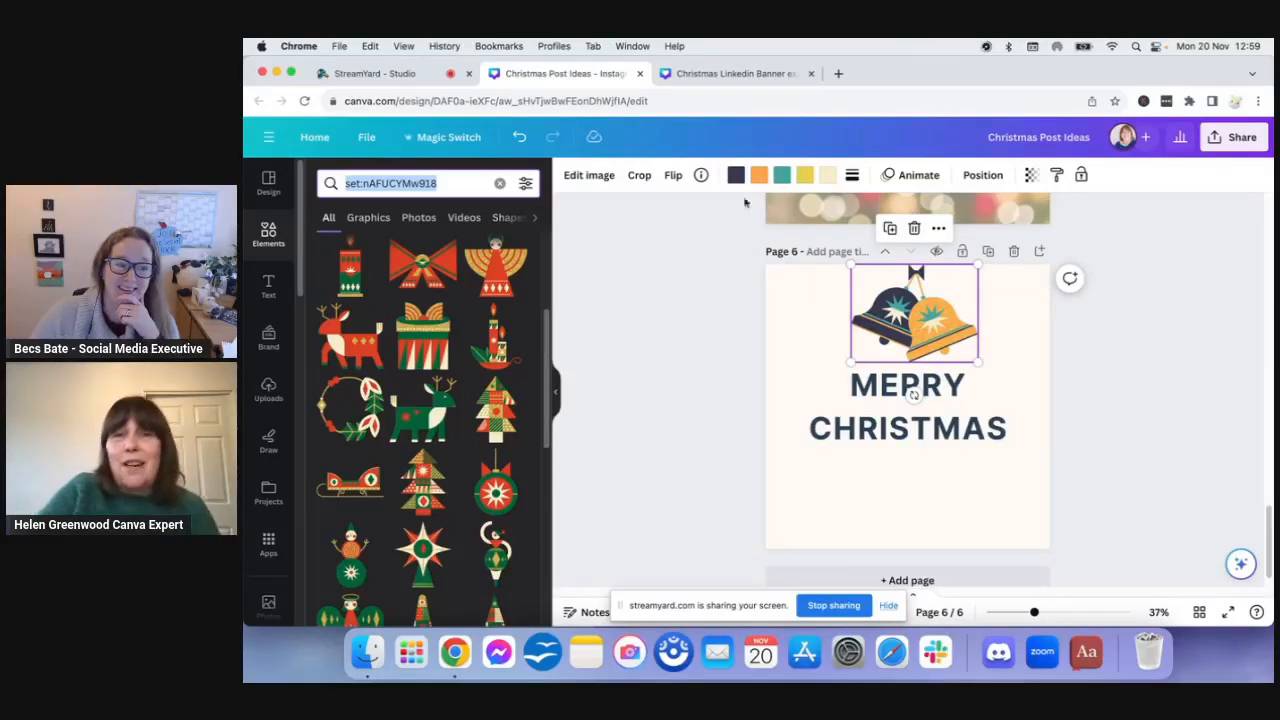
{"action": "left_click_drag", "start_coordinate": [547, 333], "coordinate": [547, 258]}
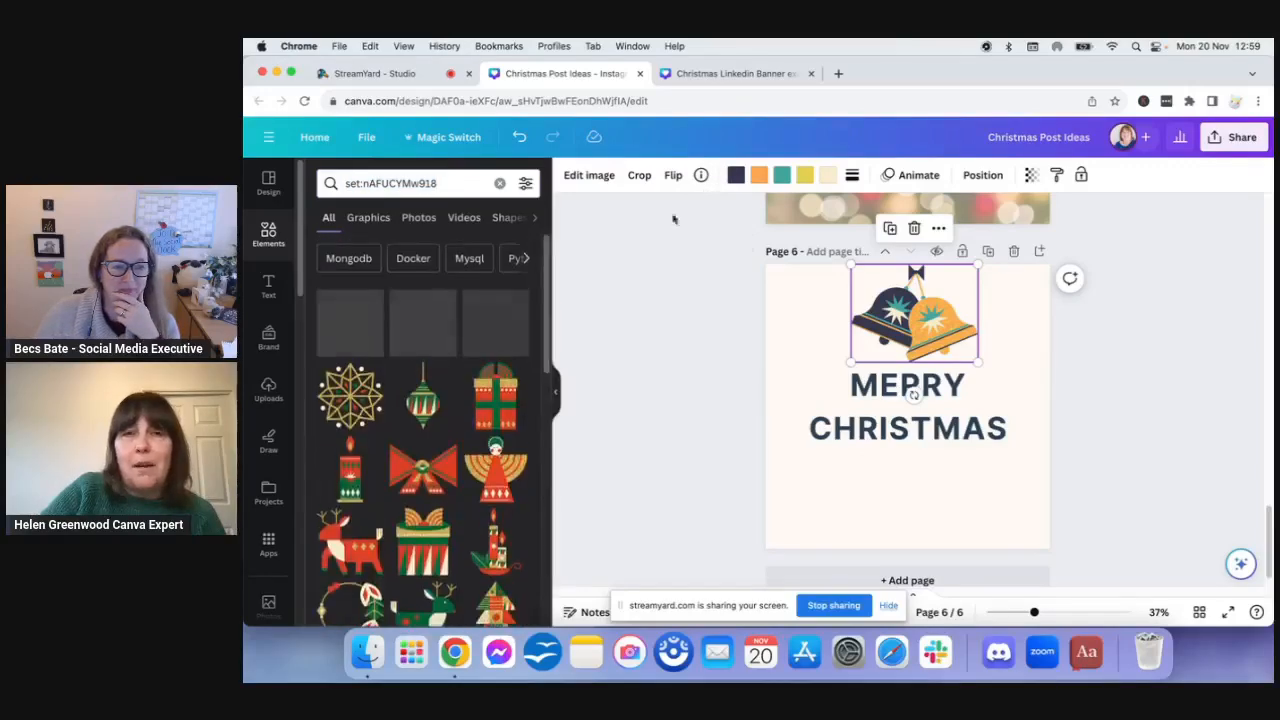
Step: Show more graphics like the page 6 bells and look through the Magic recommendations
{"action": "left_click", "coordinate": [701, 175]}
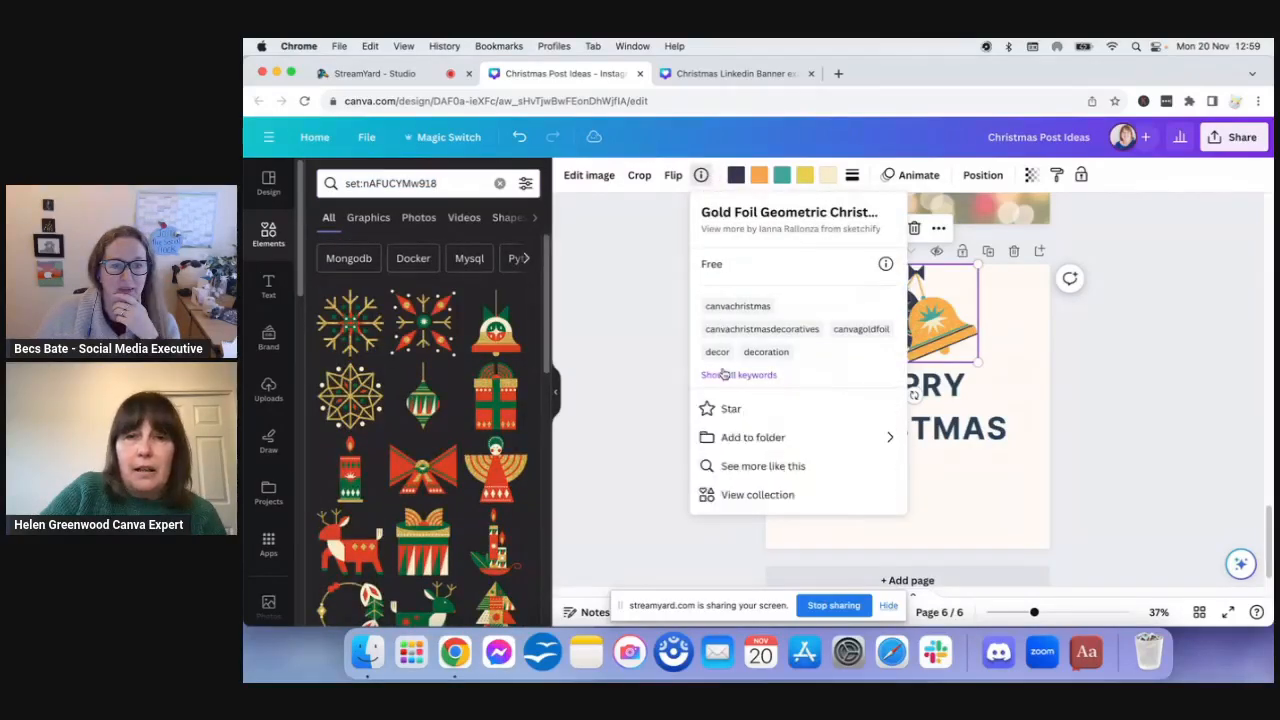
{"action": "left_click", "coordinate": [730, 464]}
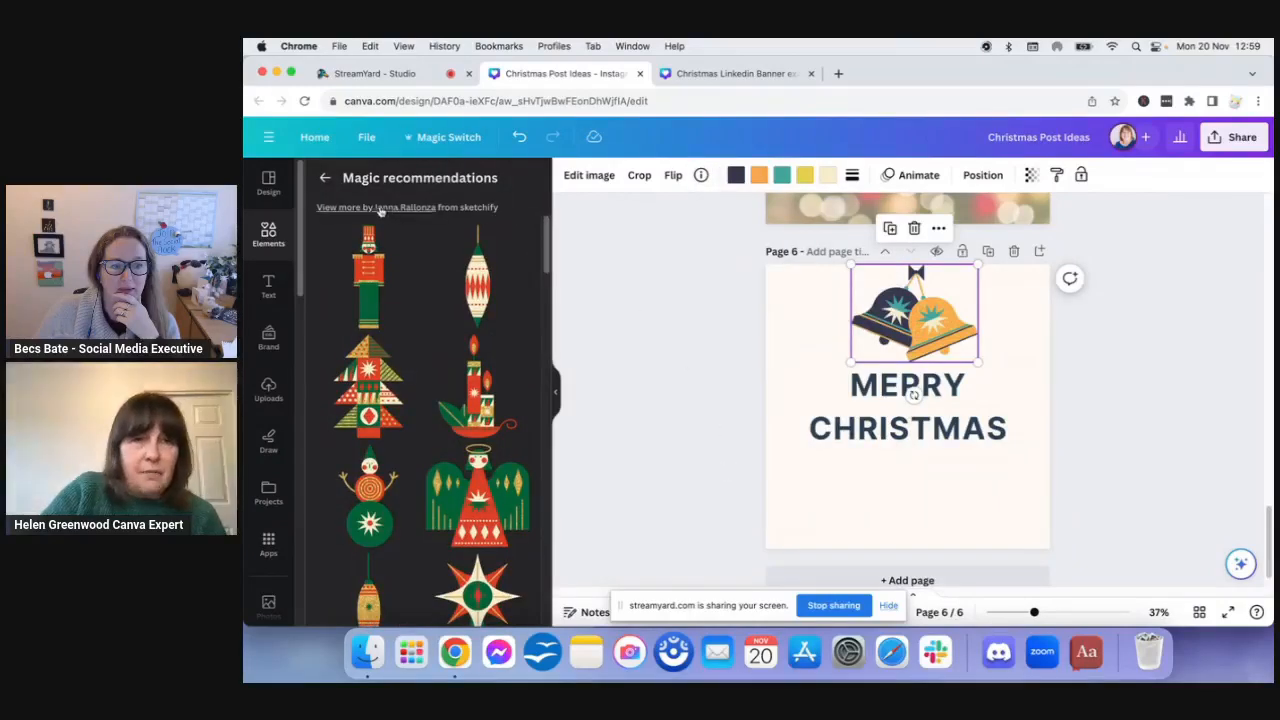
{"action": "left_click_drag", "start_coordinate": [545, 235], "coordinate": [538, 492]}
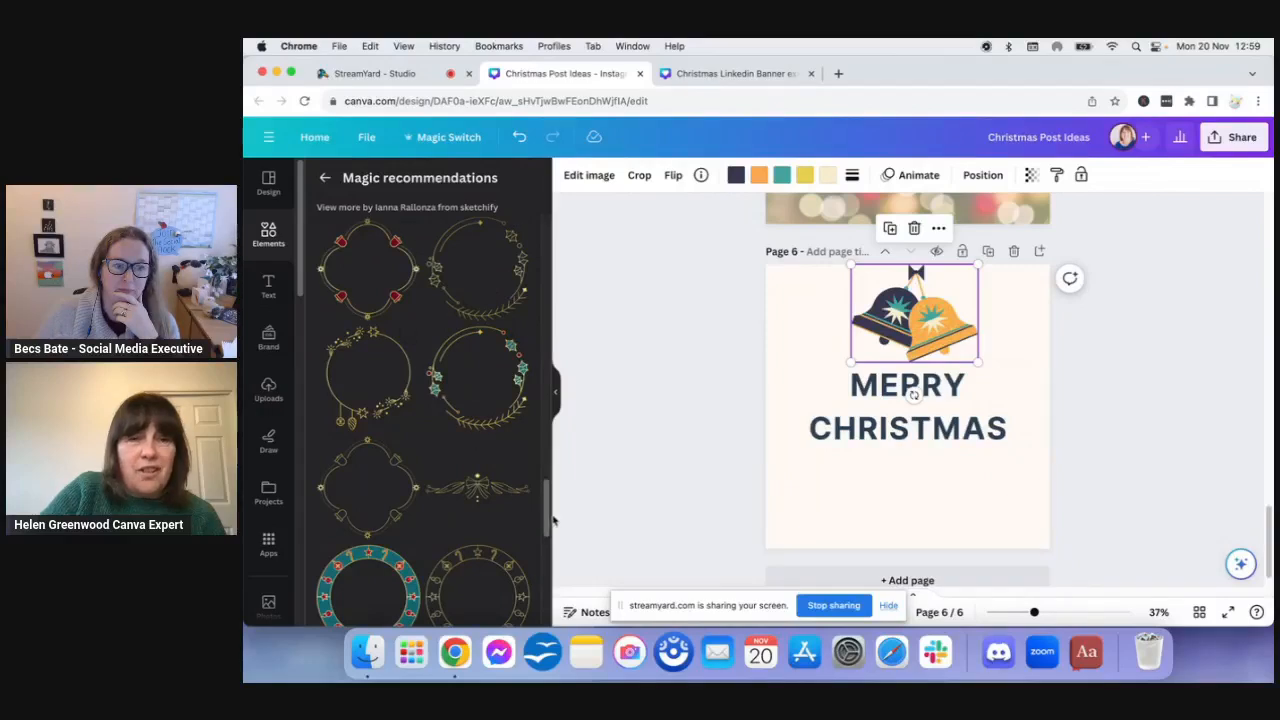
{"action": "left_click_drag", "start_coordinate": [546, 509], "coordinate": [546, 569]}
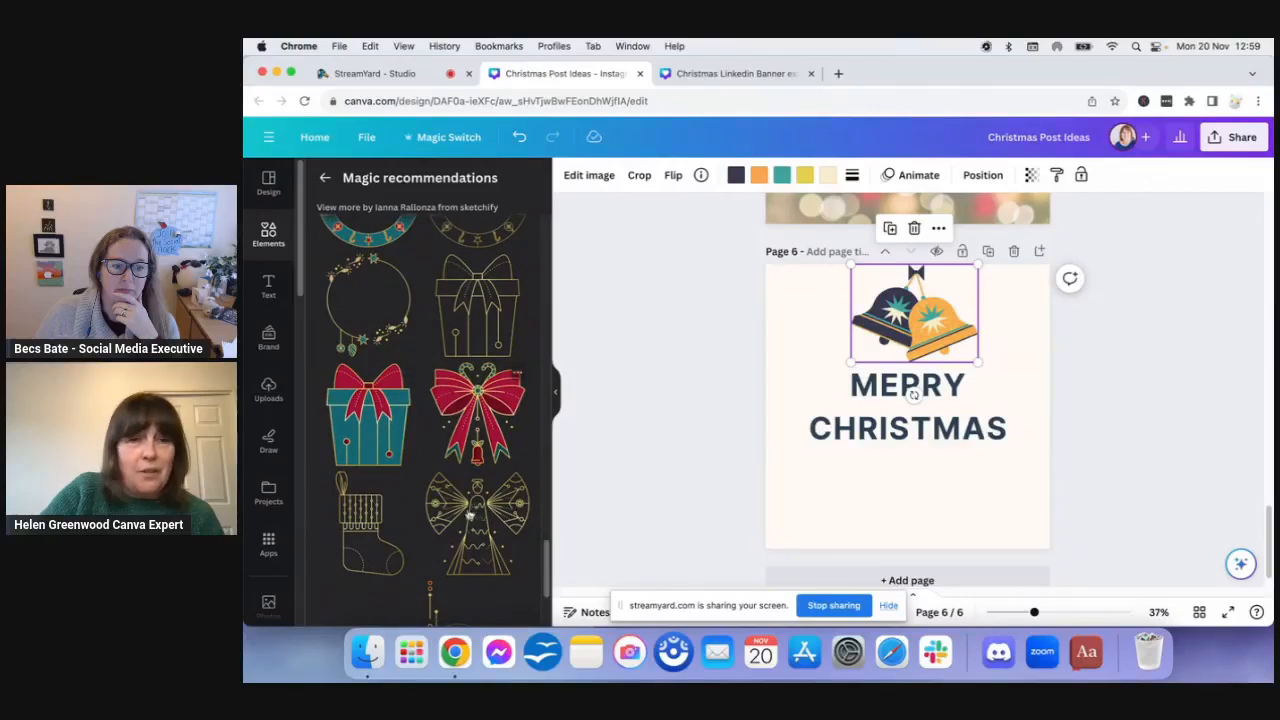
{"action": "left_click_drag", "start_coordinate": [546, 570], "coordinate": [585, 230]}
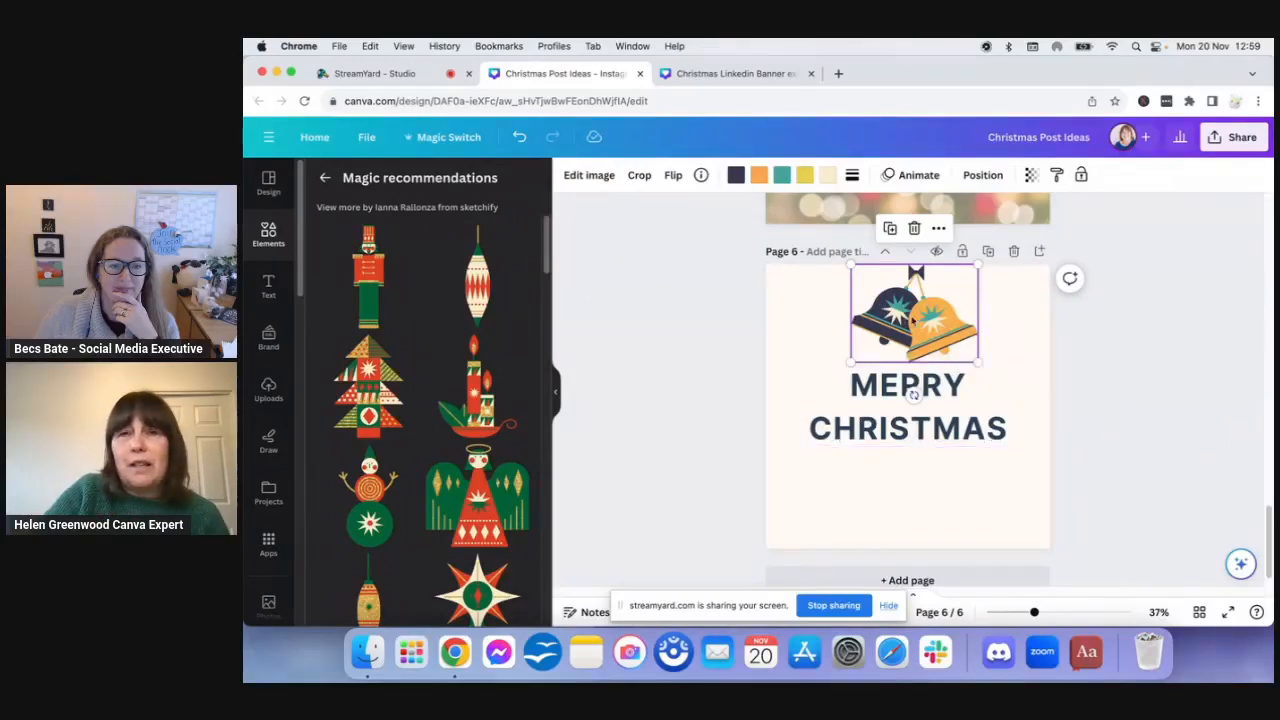
Step: Review the holly corner graphic on page 2 of the LinkedIn banner example and switch to the StreamYard studio
{"action": "left_click", "coordinate": [735, 74]}
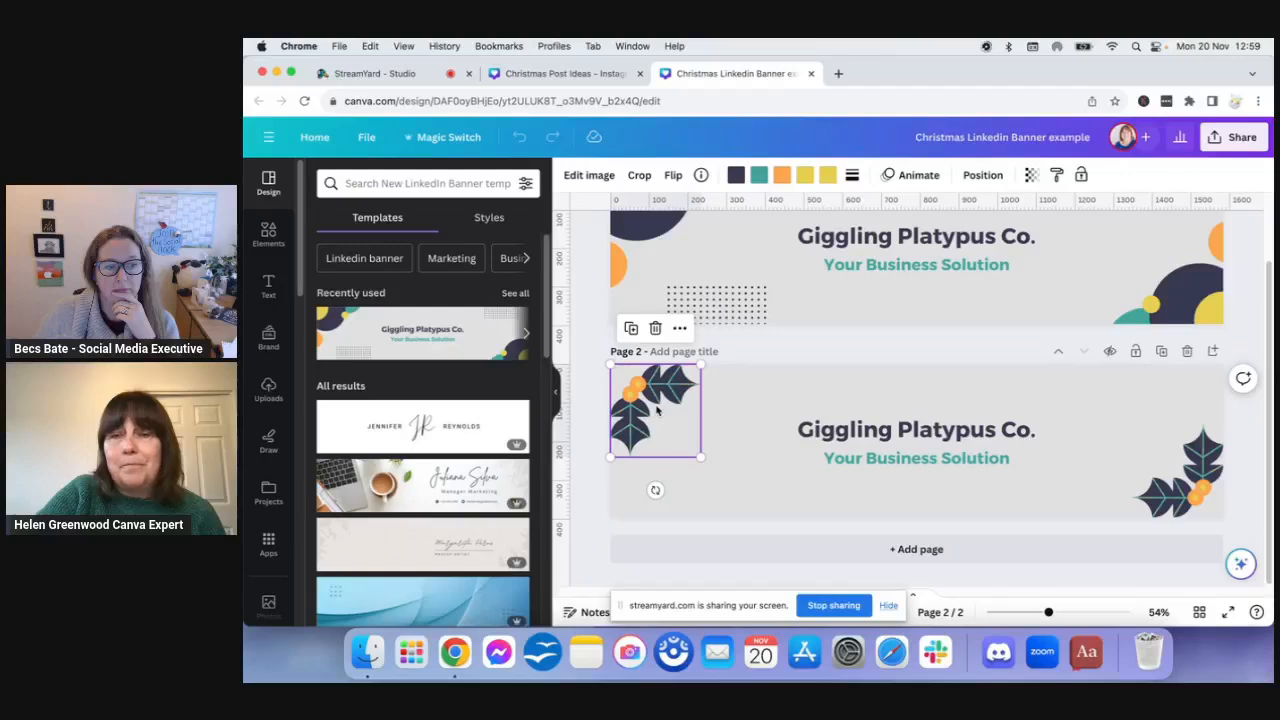
{"action": "left_click", "coordinate": [755, 386]}
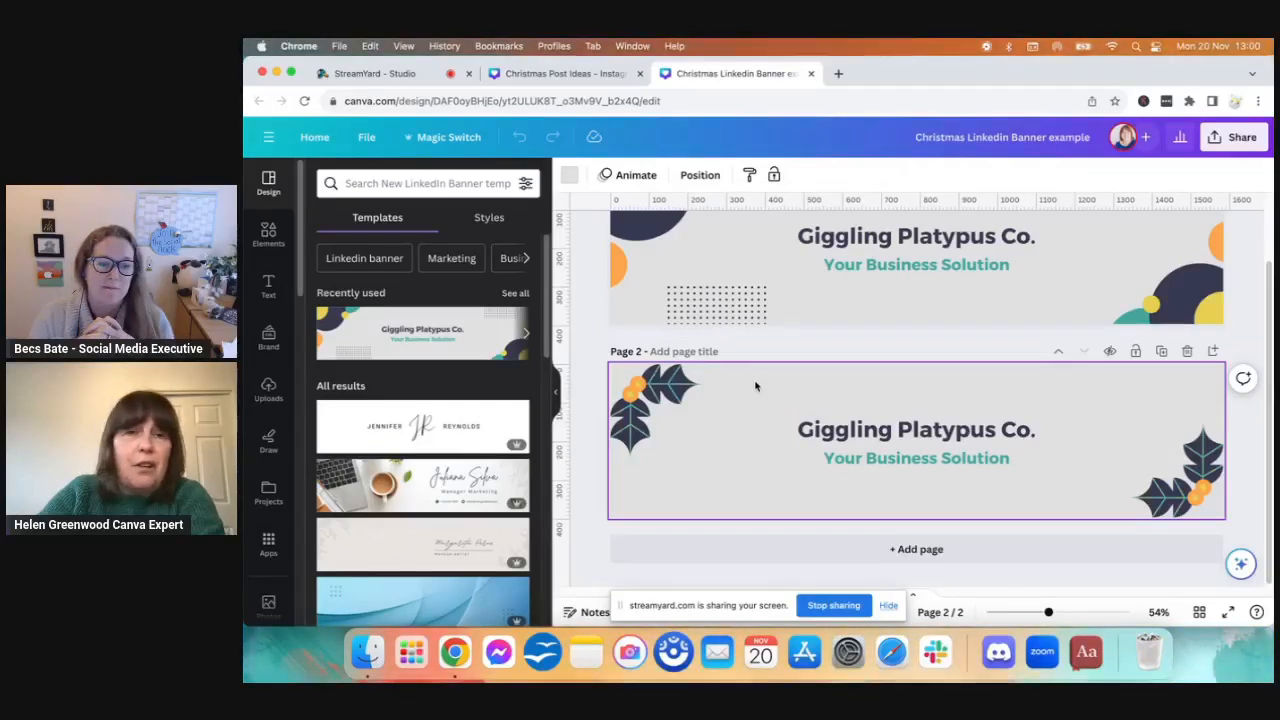
{"action": "left_click", "coordinate": [640, 415]}
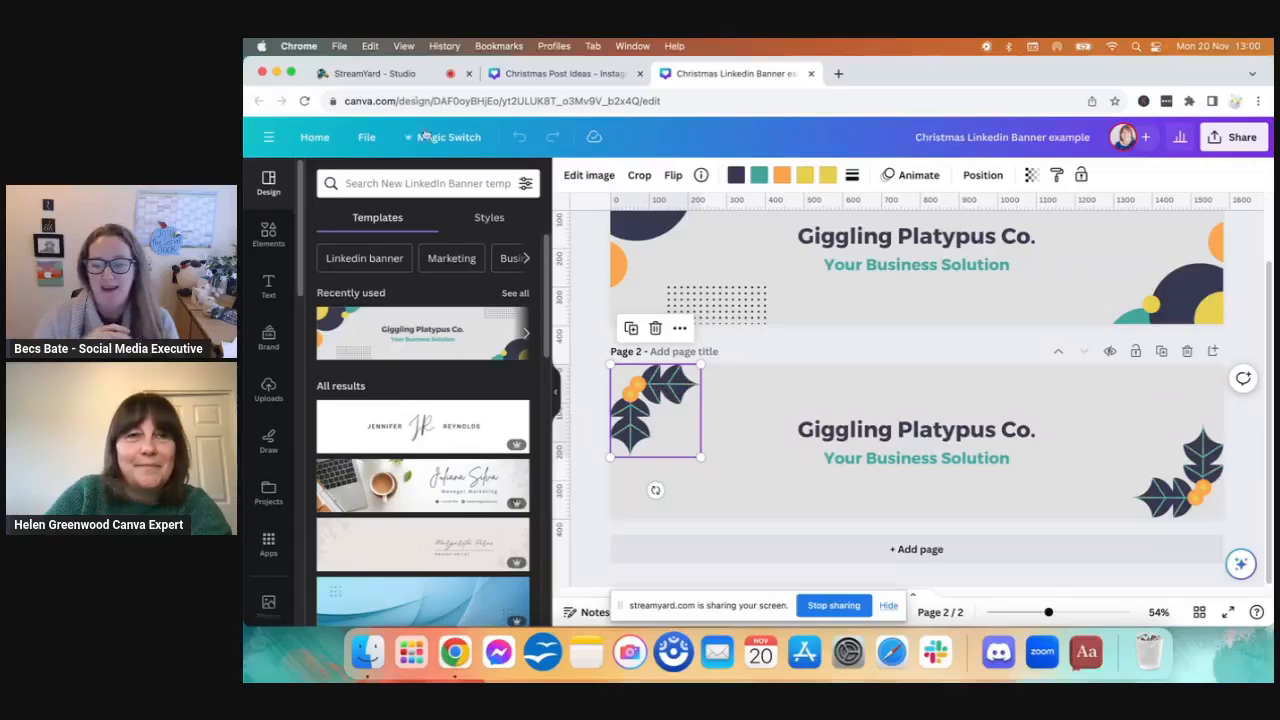
{"action": "left_click", "coordinate": [412, 72]}
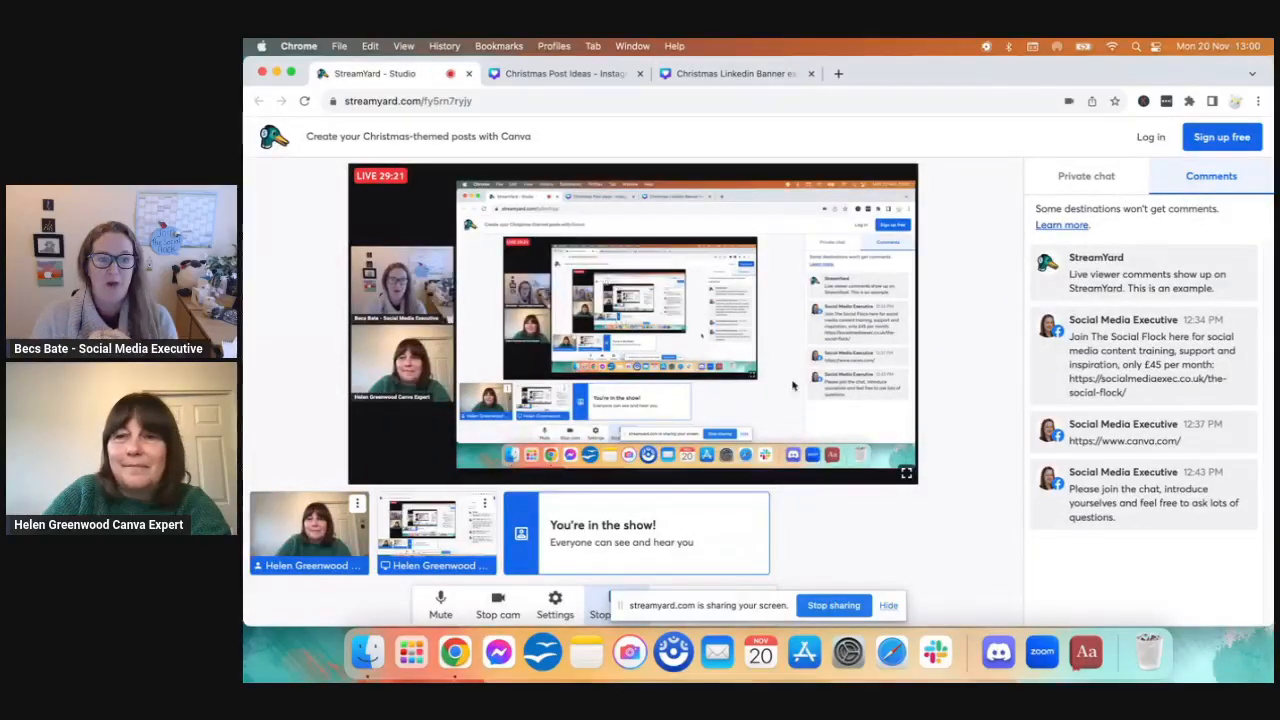